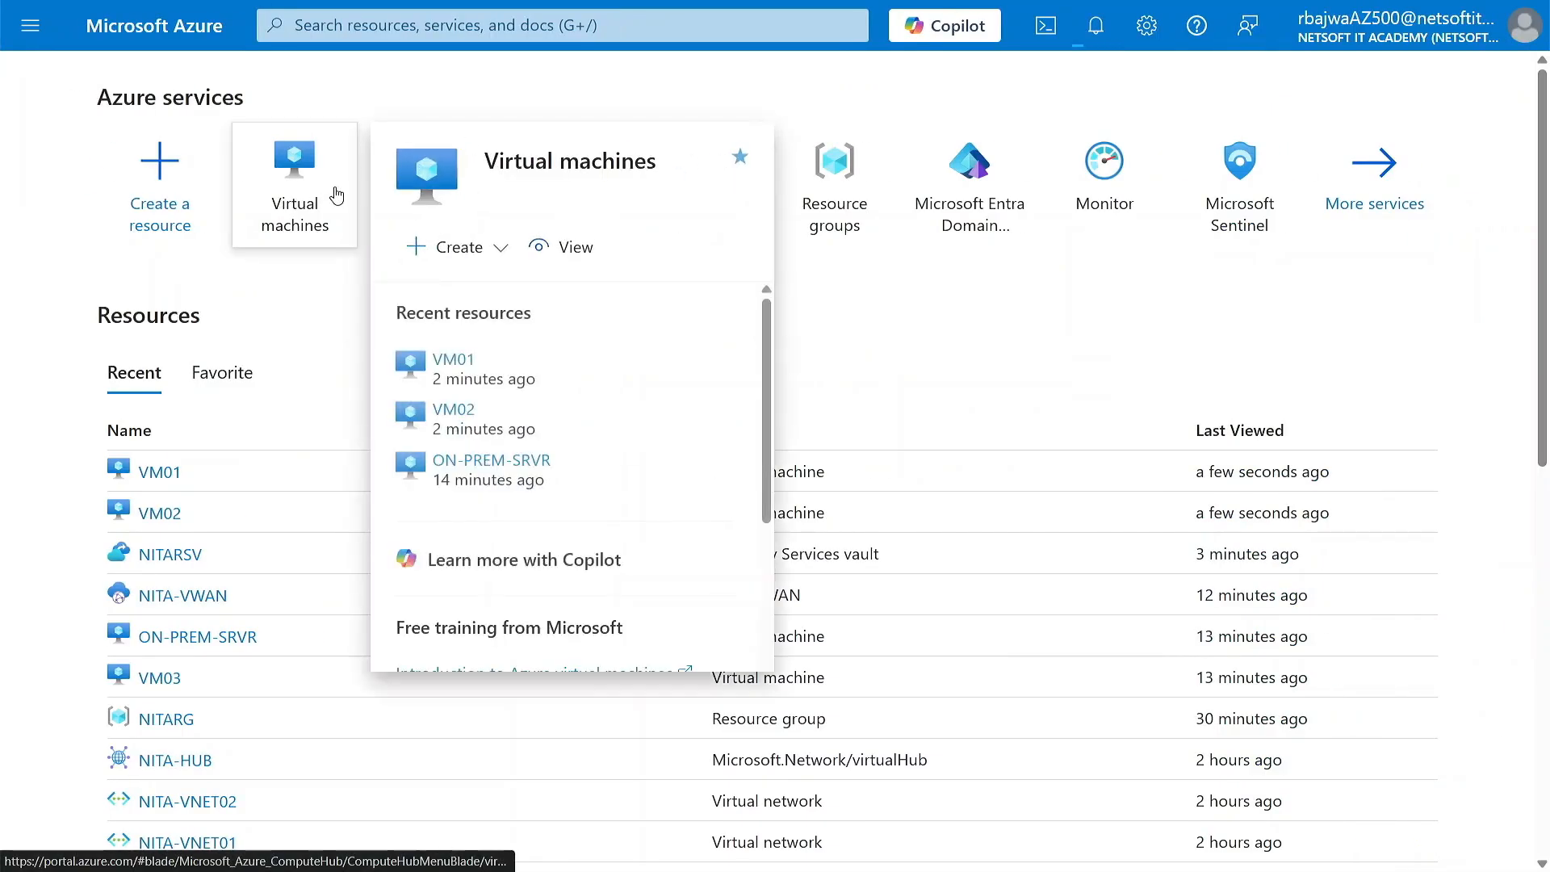
Step: Open the virtual machines list and filter it to the nitarg resource group
click(303, 188)
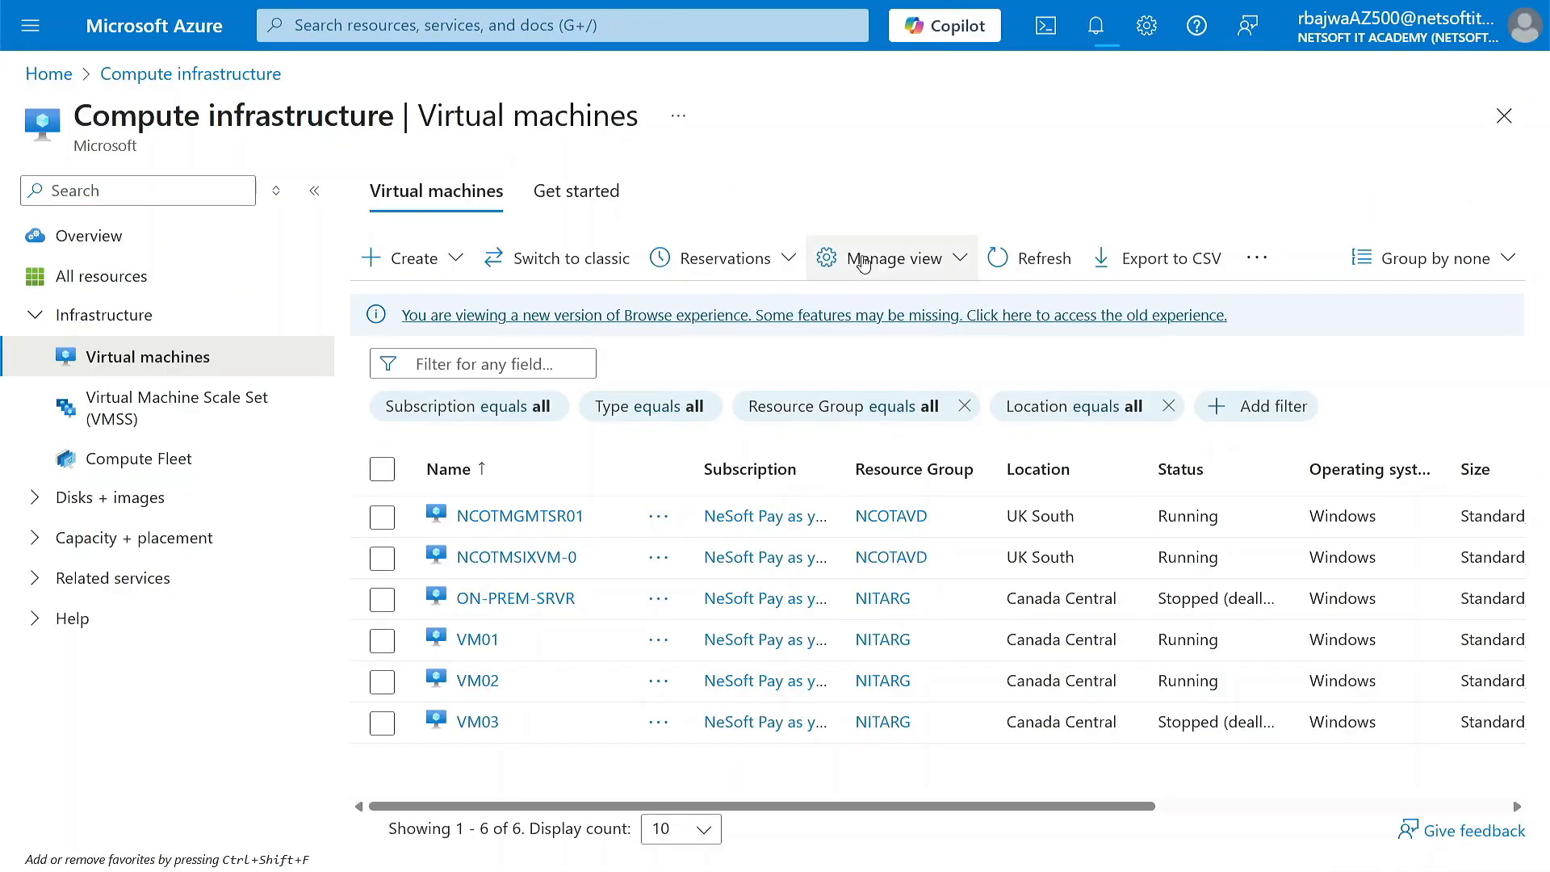
click(914, 406)
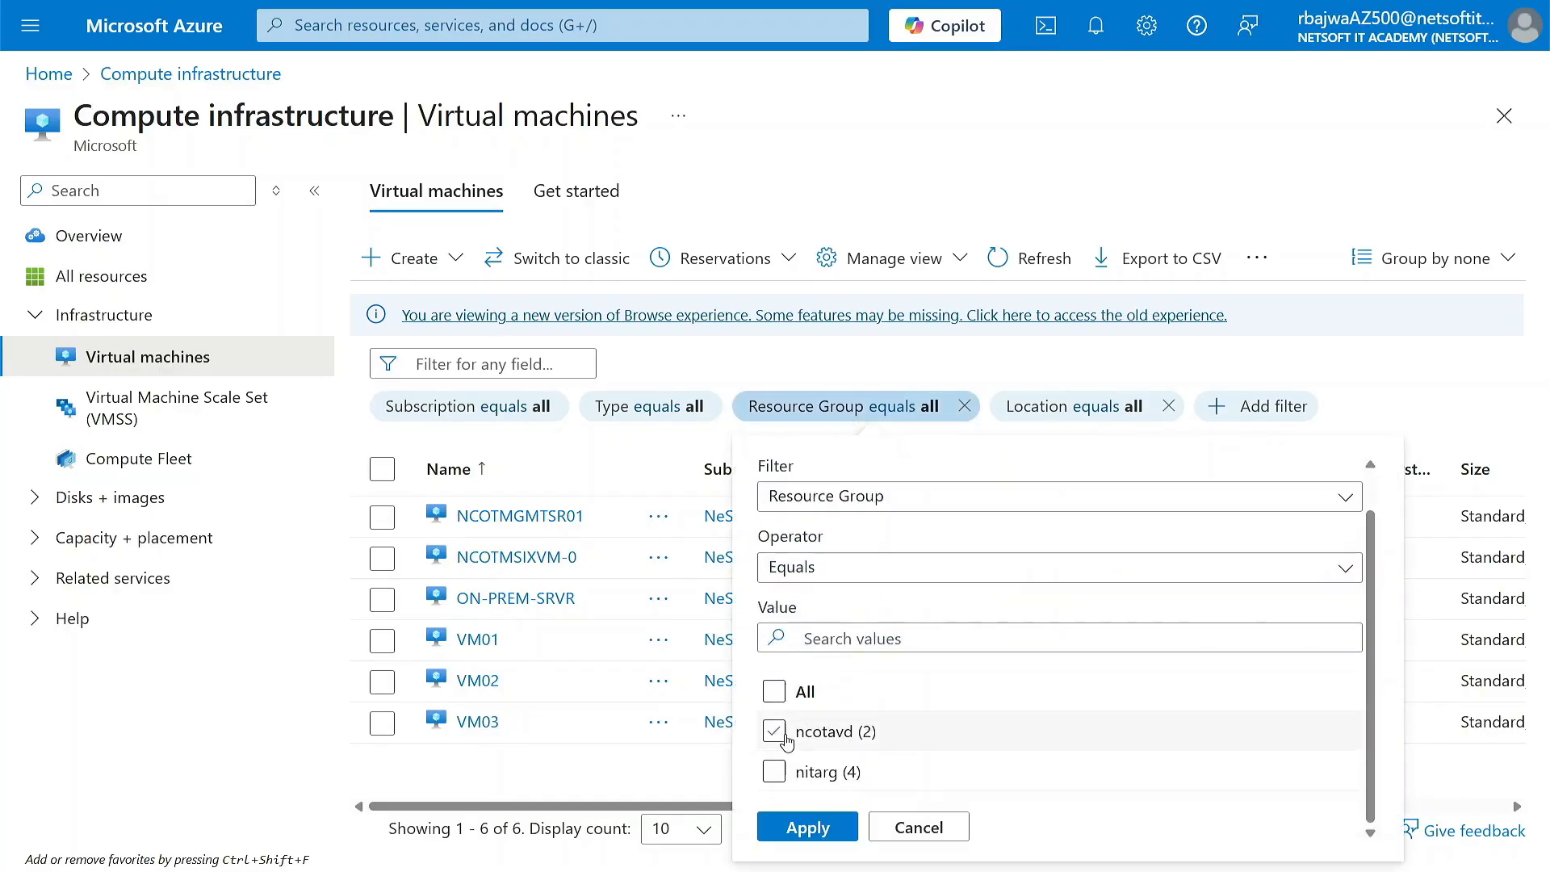
click(777, 772)
click(801, 827)
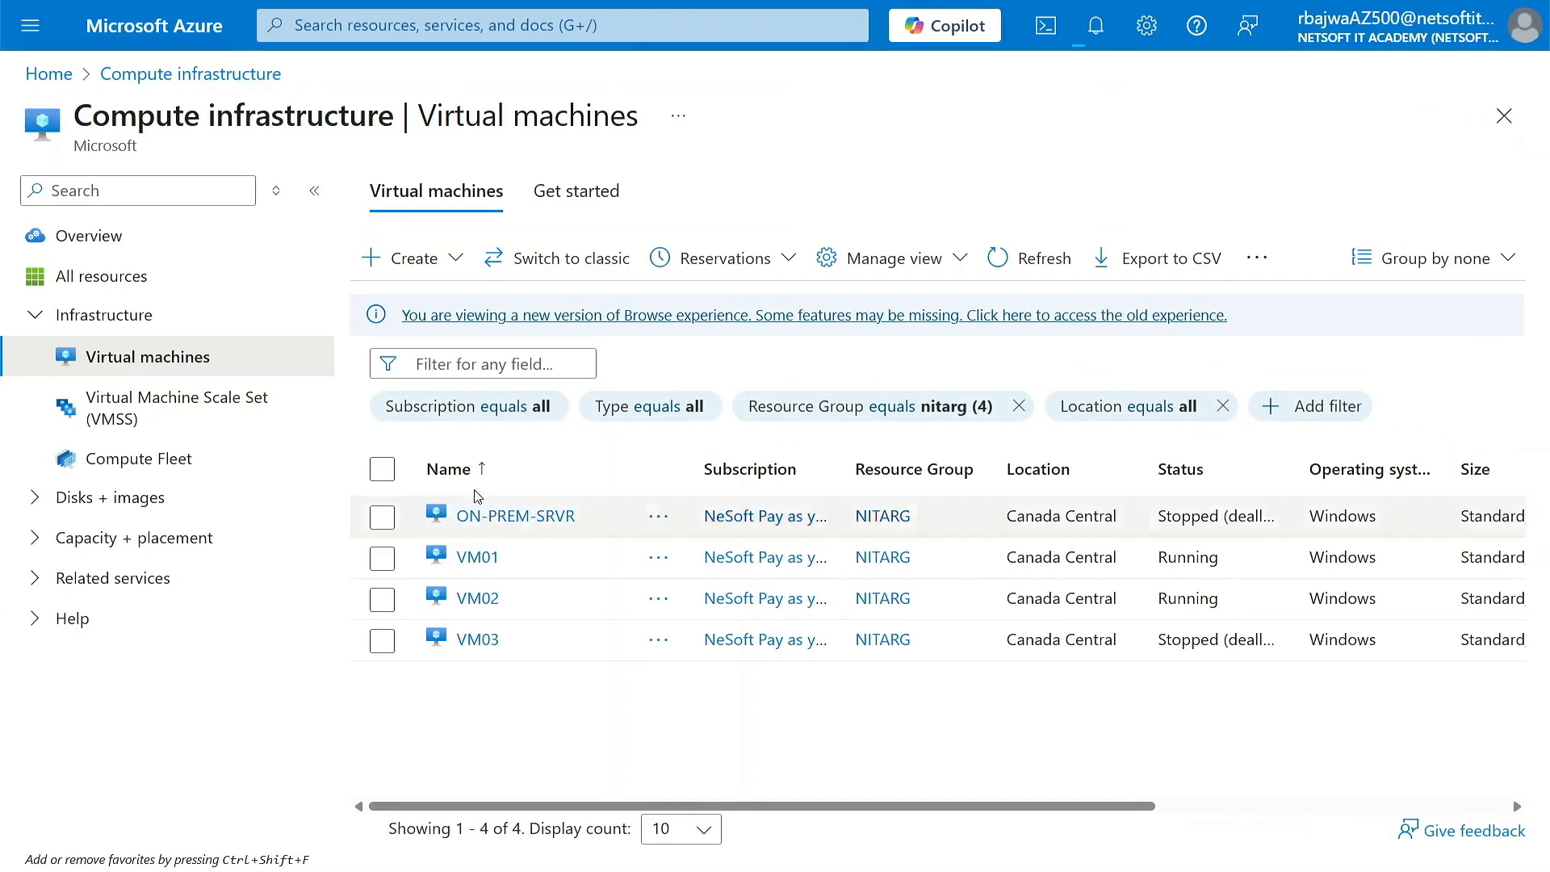
Step: View the overview of VM01, followed by the overview of VM02
click(478, 557)
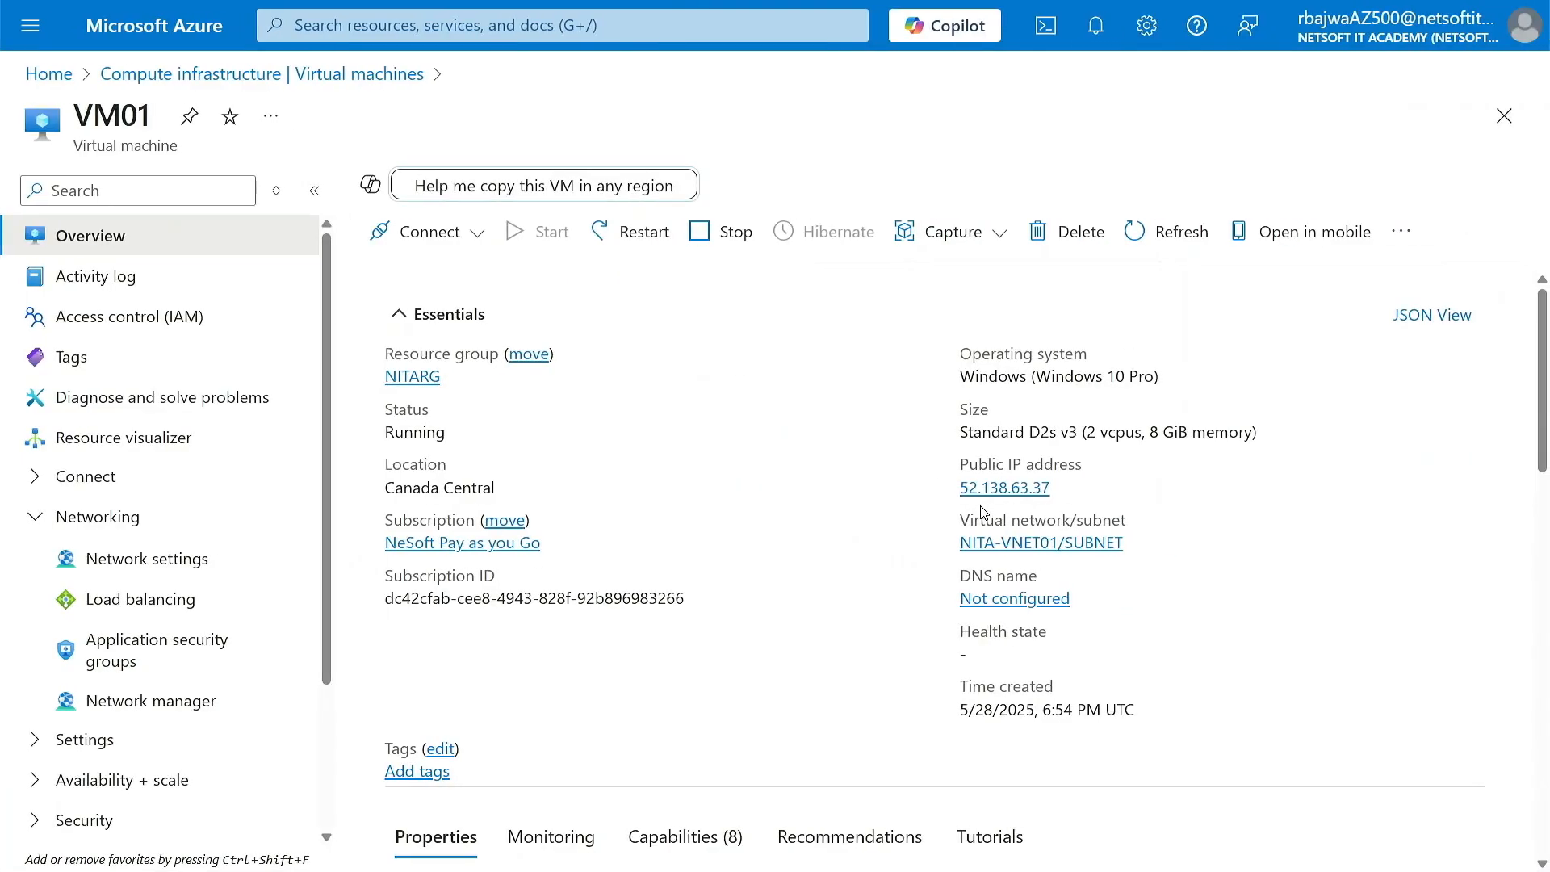
click(301, 75)
click(465, 597)
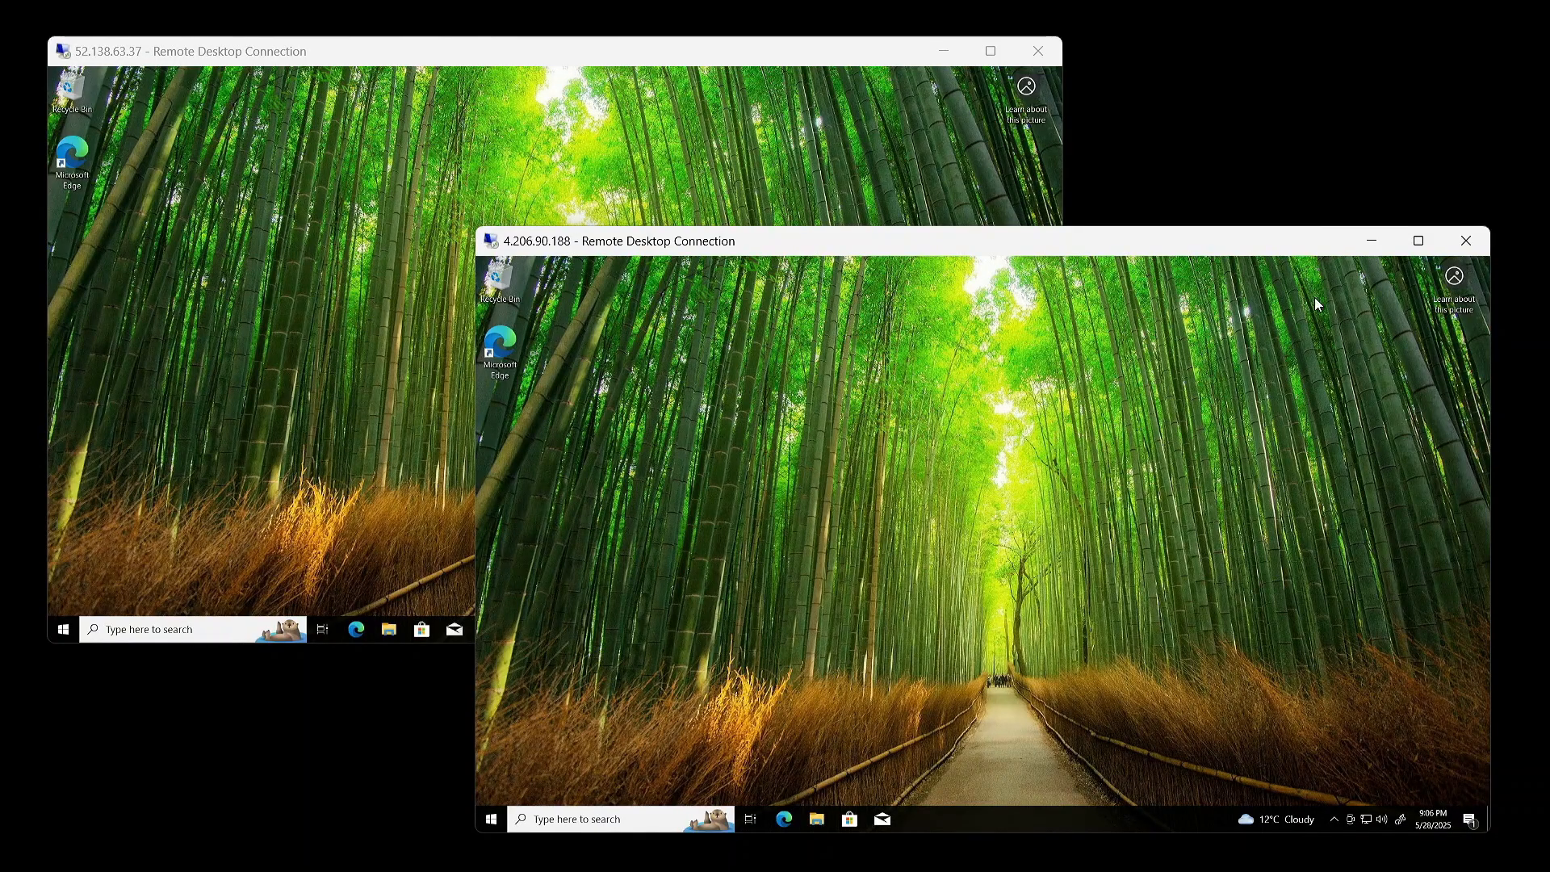
Step: Switch to Remote Desktop and disconnect the open sessions to both virtual machines
click(1466, 240)
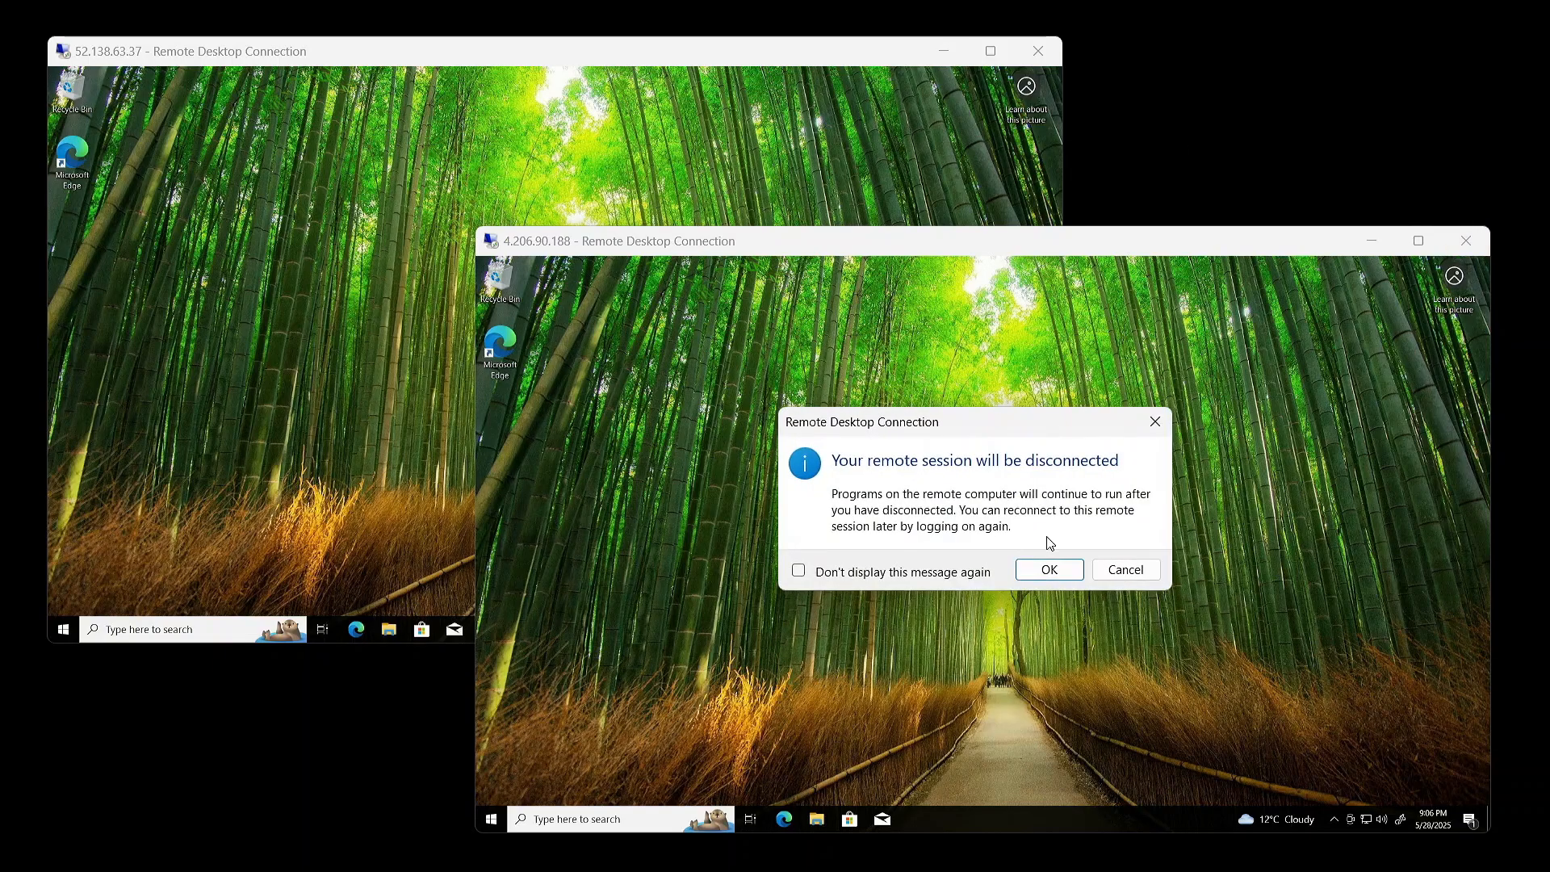
click(1053, 576)
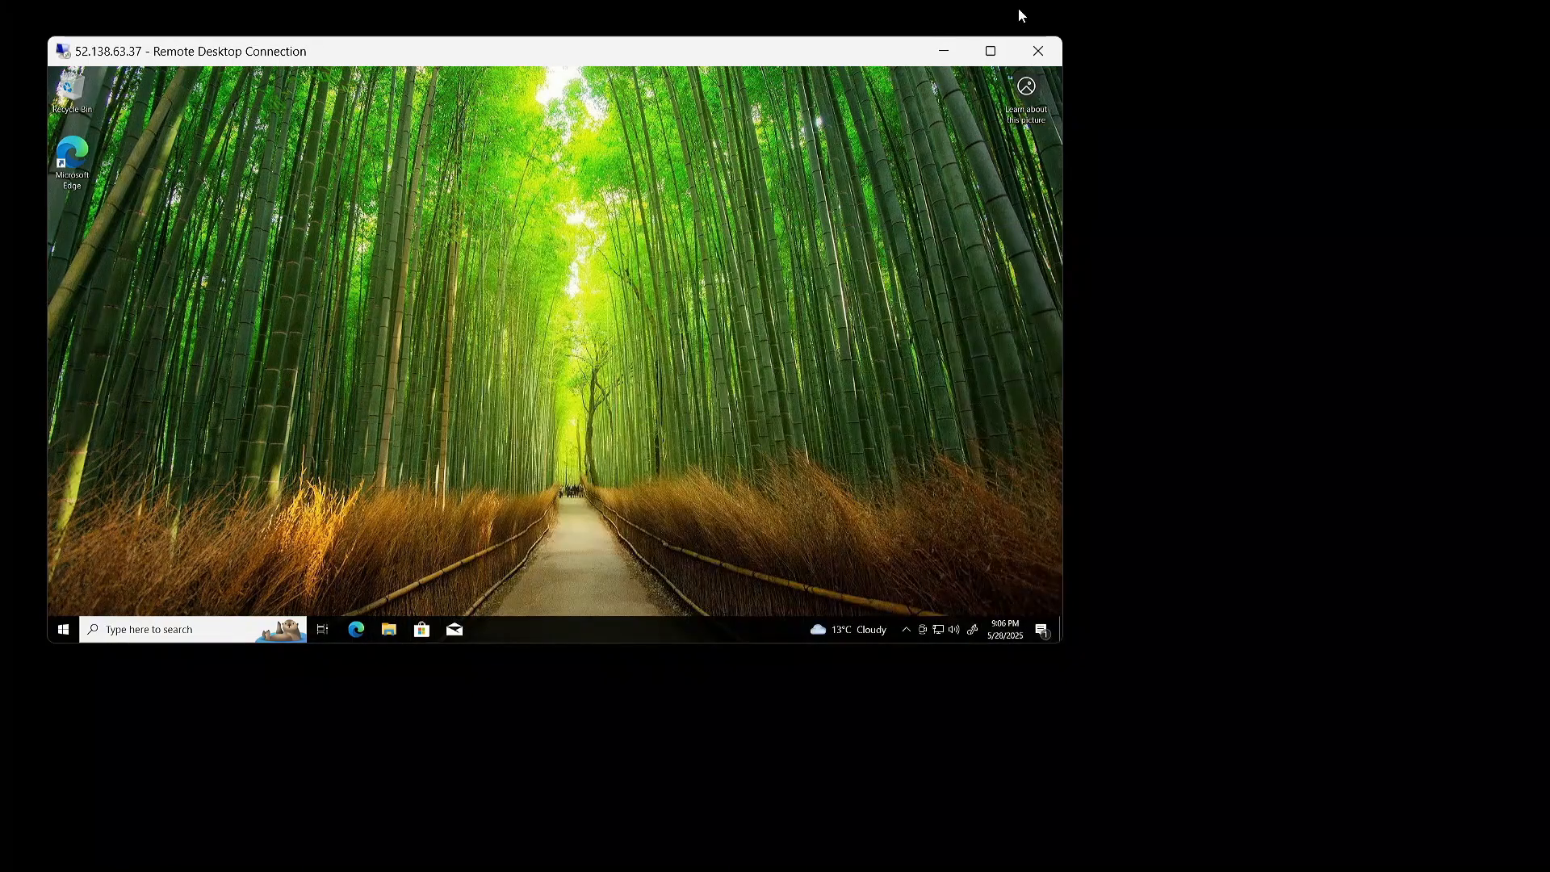
click(1038, 50)
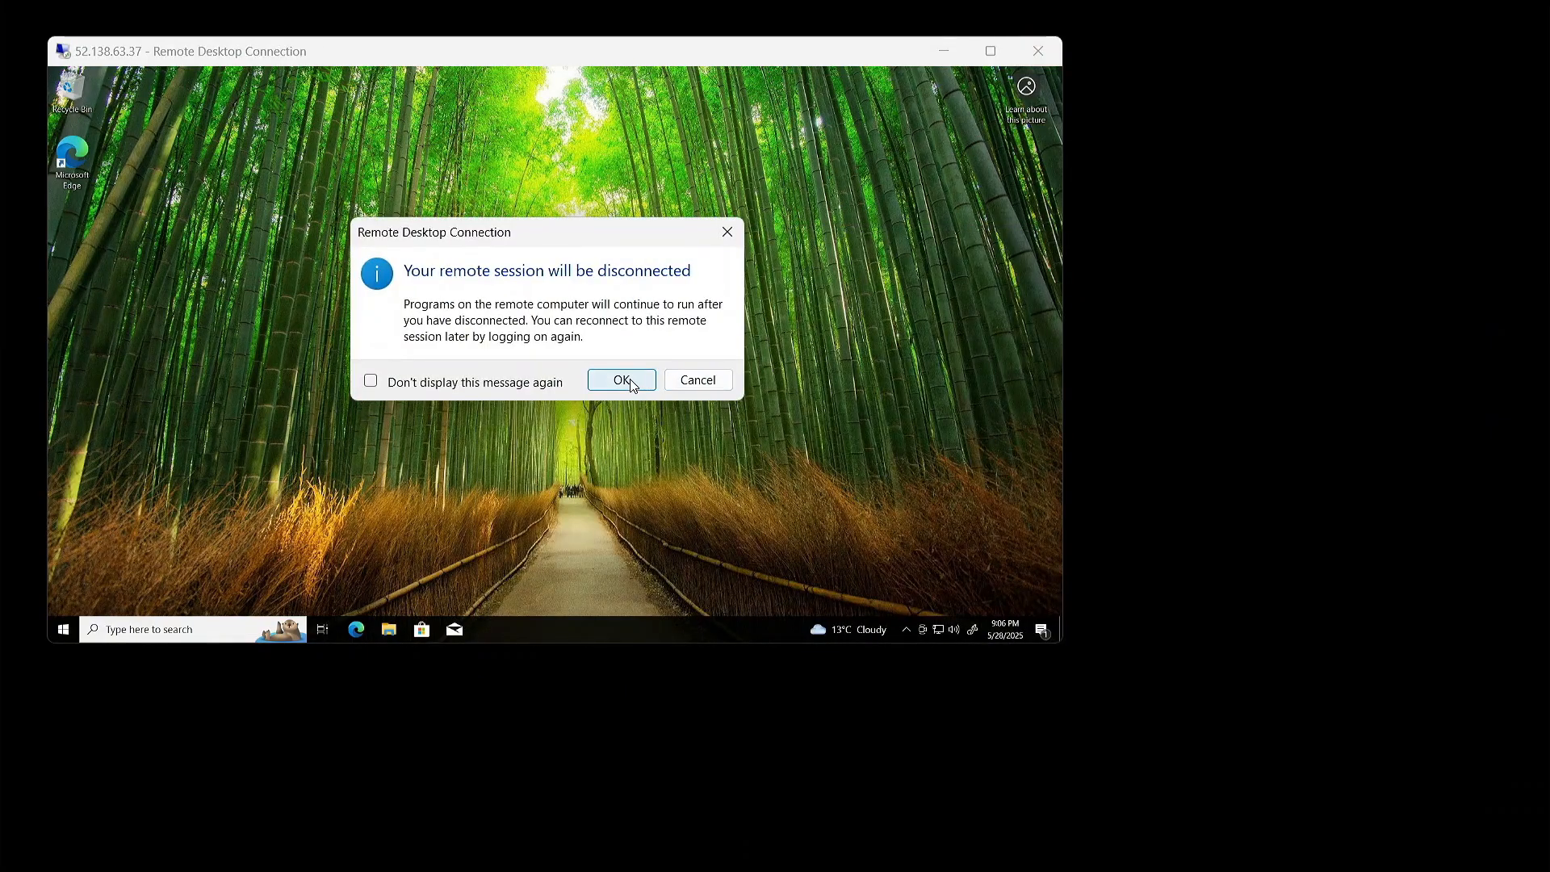
click(633, 385)
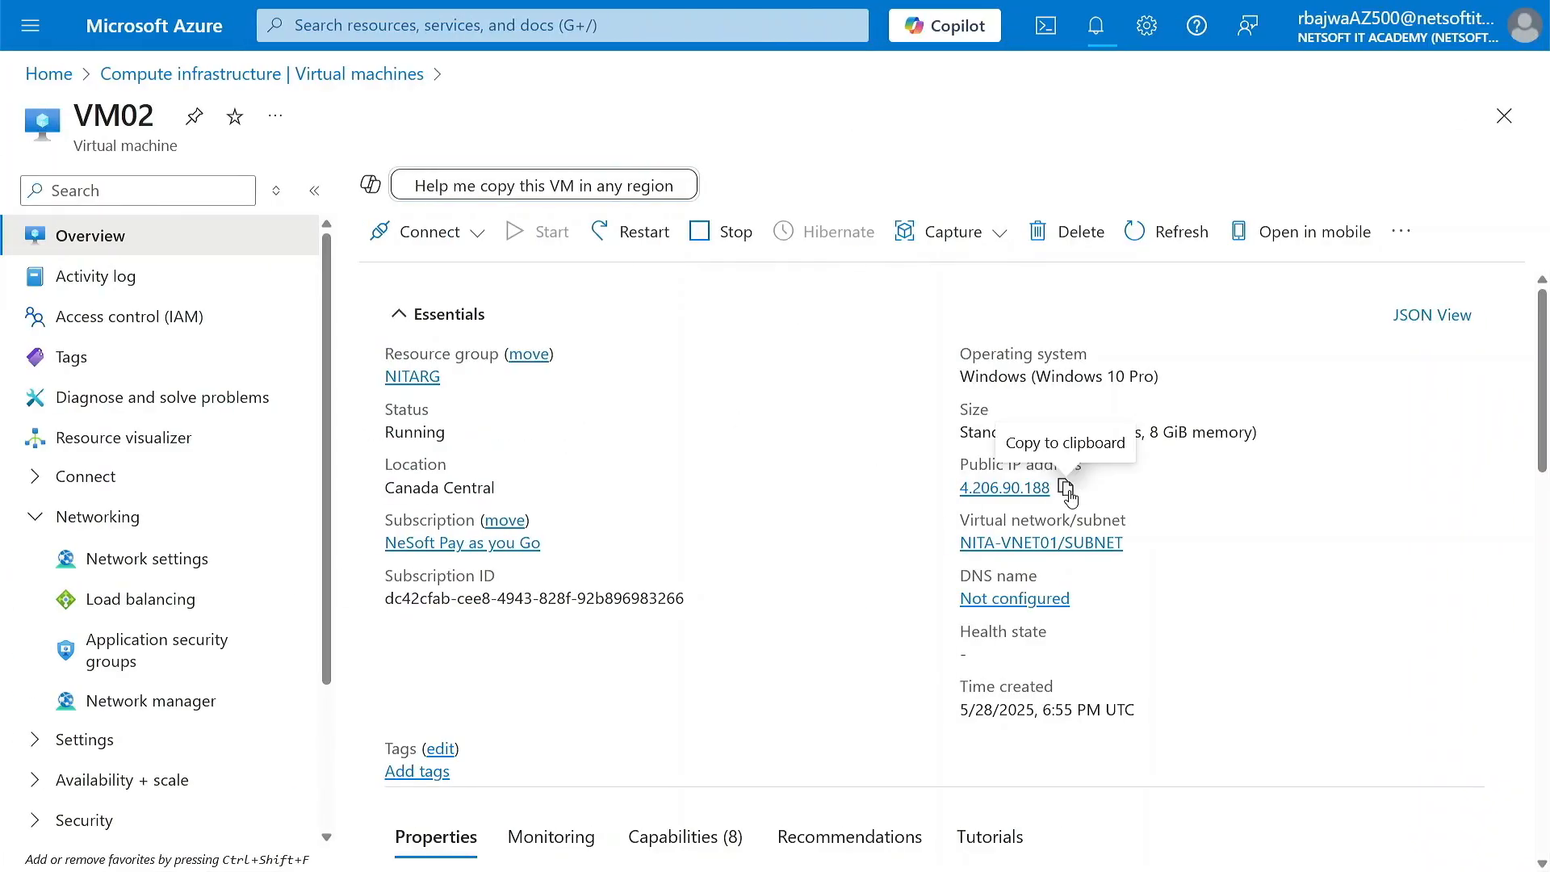
Step: Copy VM02's public IP address and open its website in a new browser tab, continuing past the insecure-connection warning
click(1065, 488)
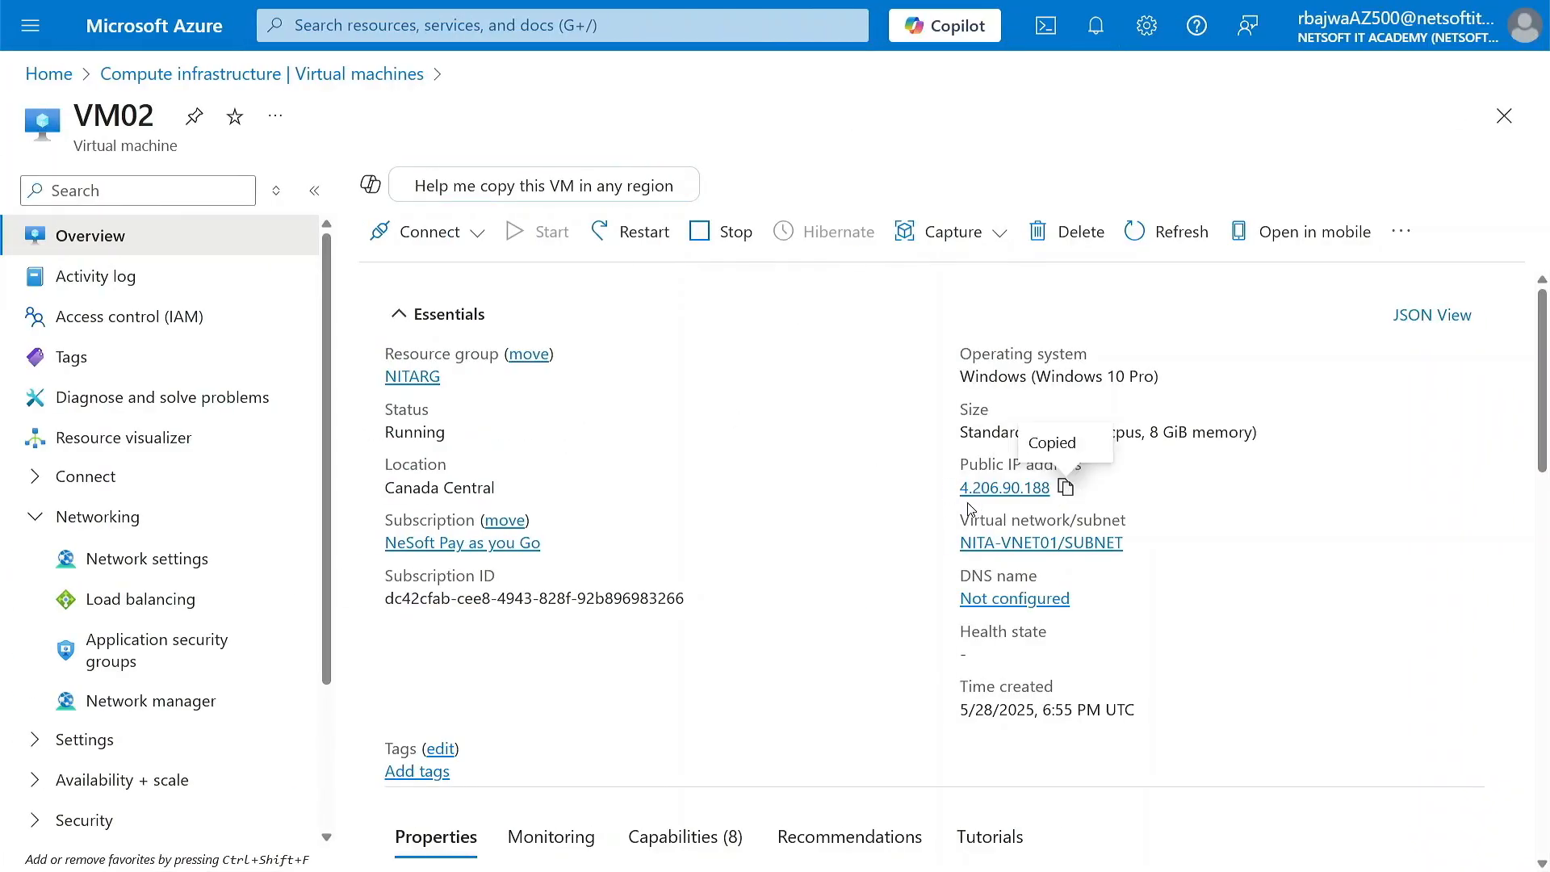
click(775, 69)
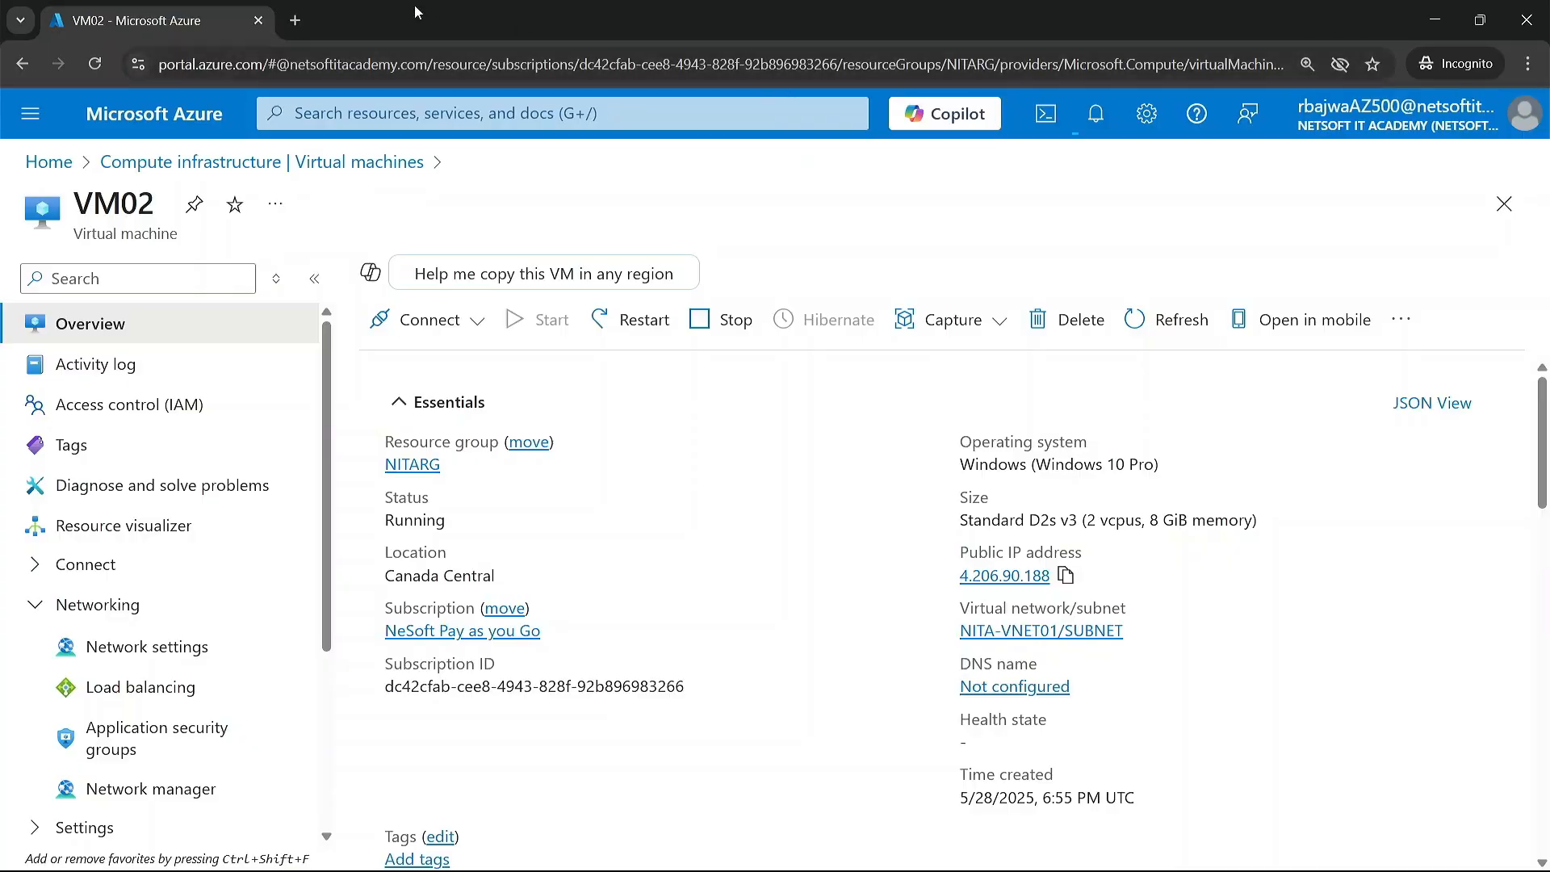
key(ctrl+shift+n)
key(ctrl+v)
key(Return)
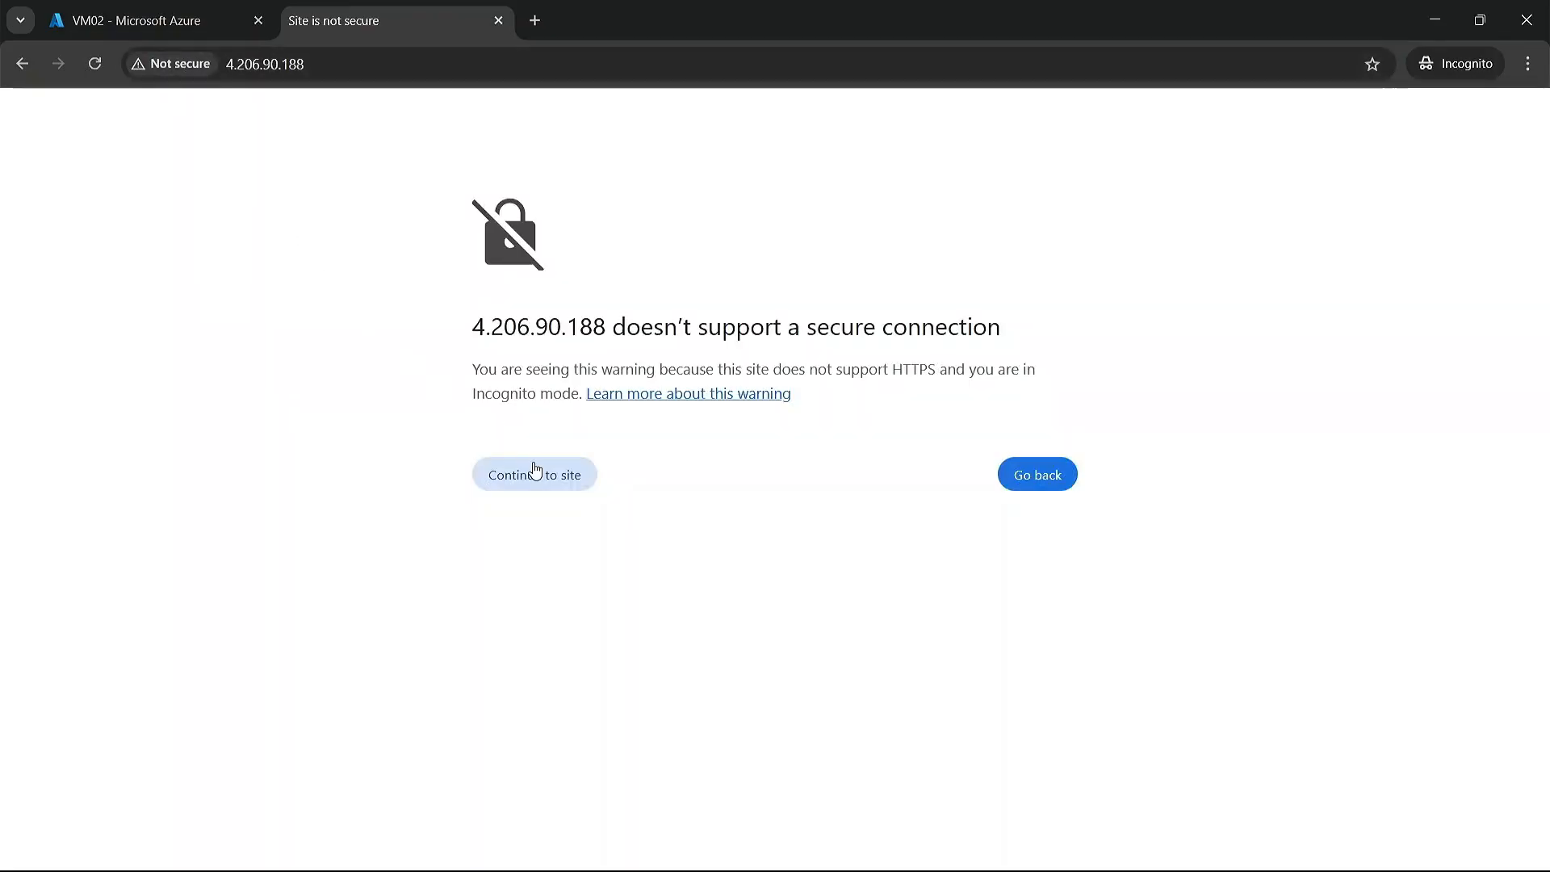
click(539, 474)
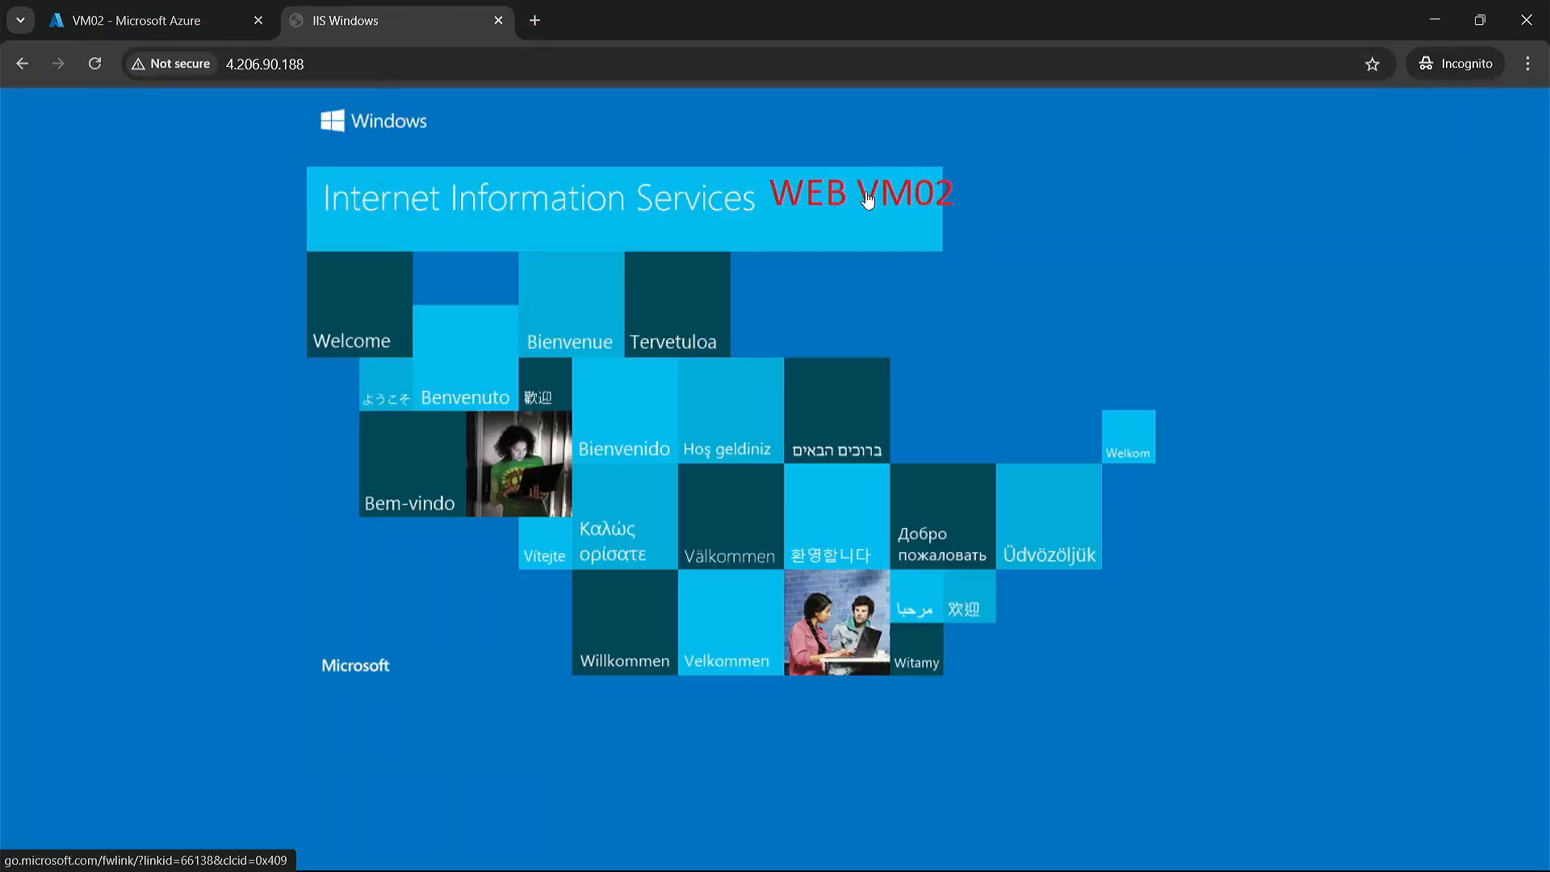
Step: Copy VM01's public IP address, open its website in another browser tab, and compare it with VM02's page
click(165, 24)
click(386, 161)
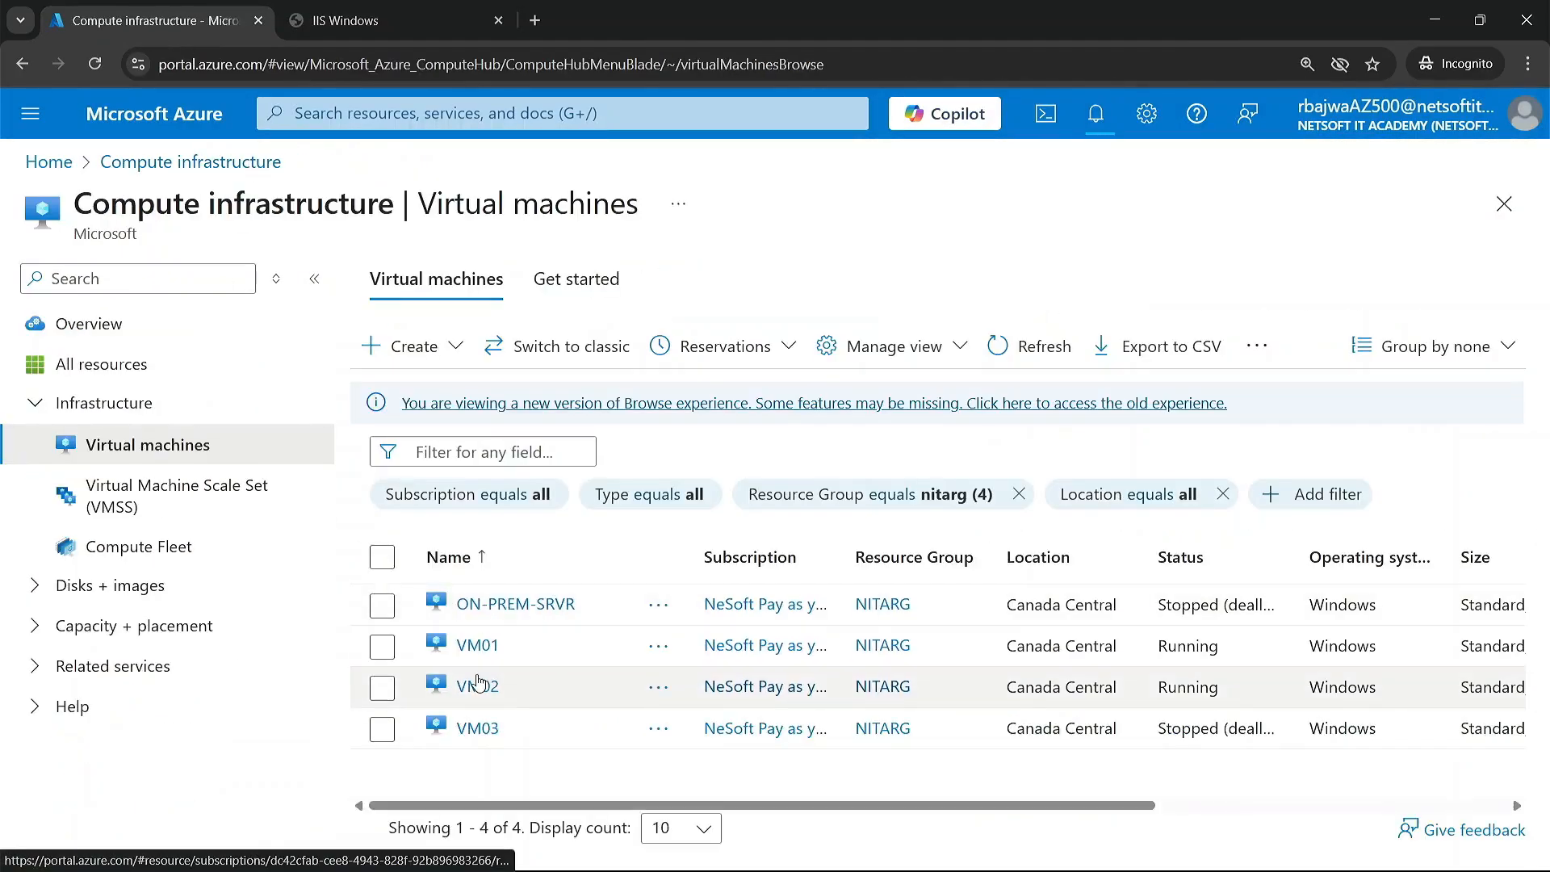
click(483, 646)
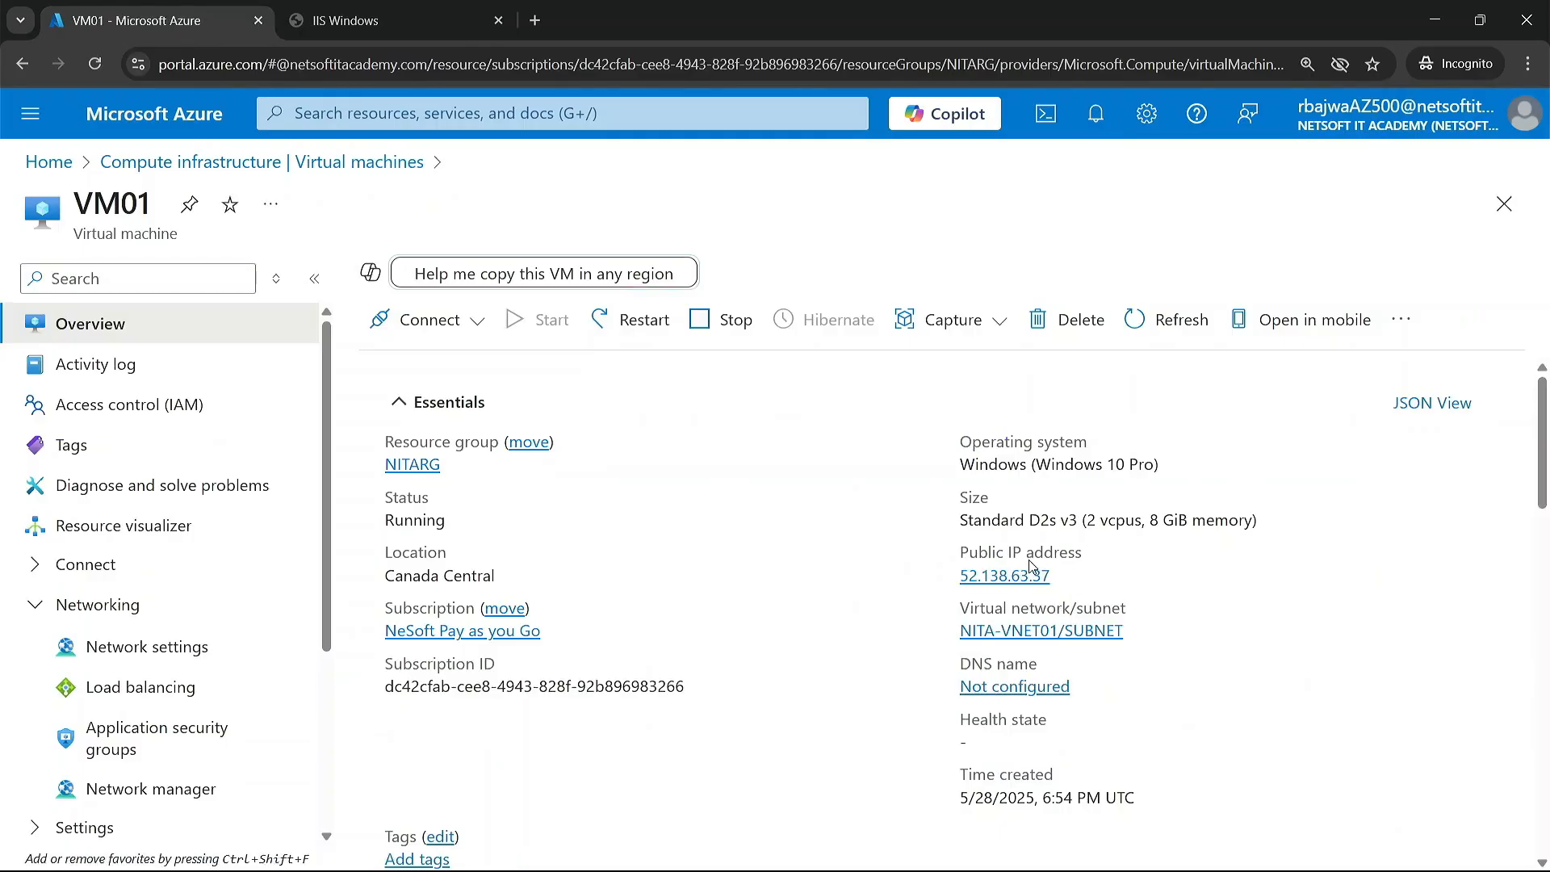
click(1066, 574)
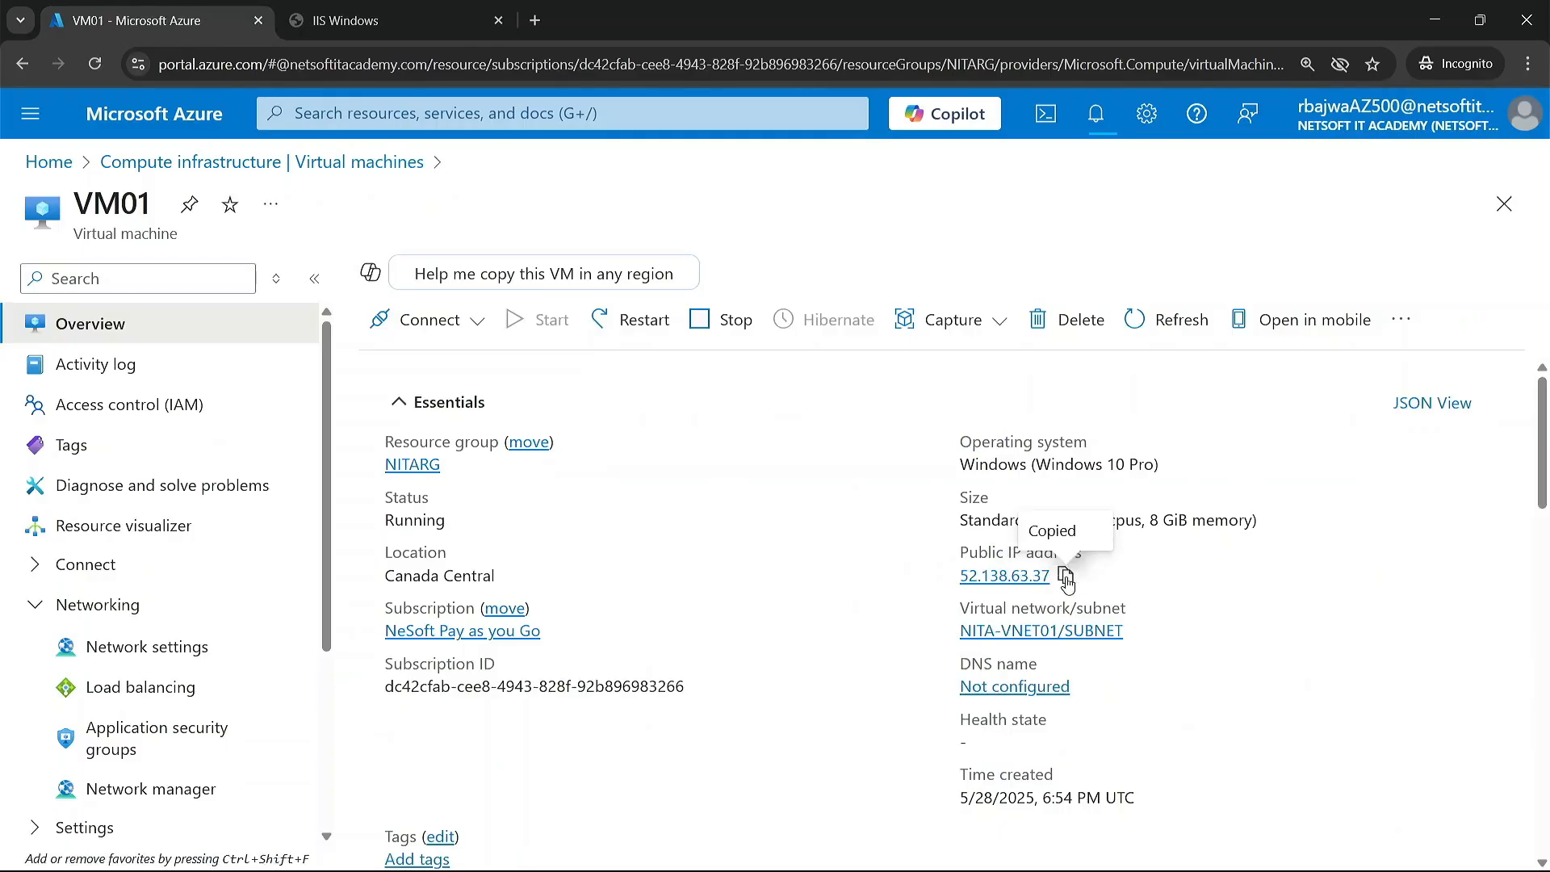
click(536, 20)
key(ctrl+v)
key(Return)
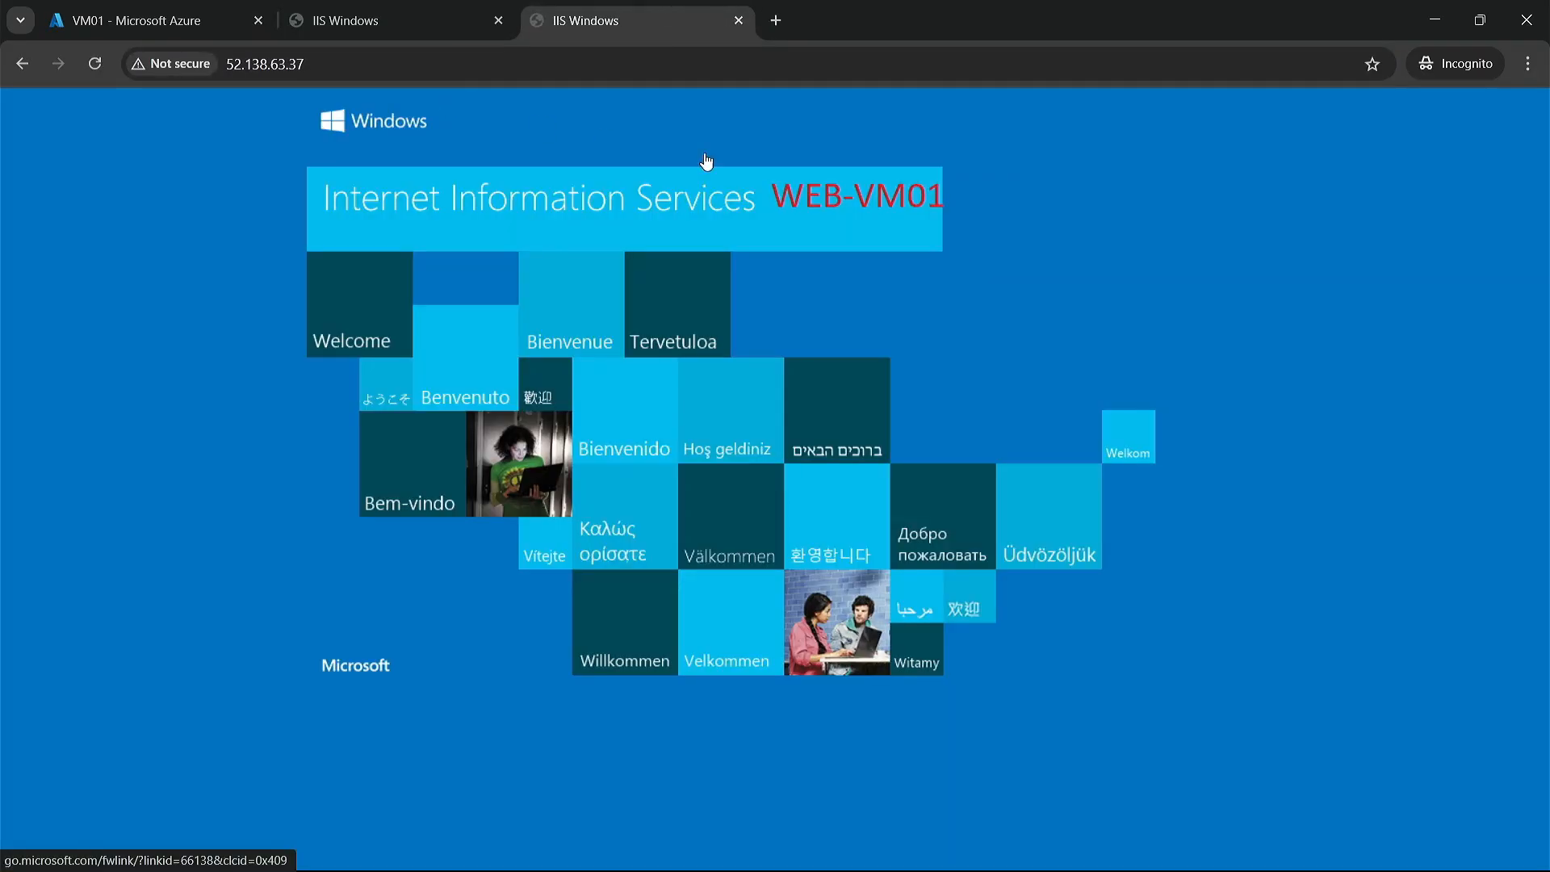
click(451, 11)
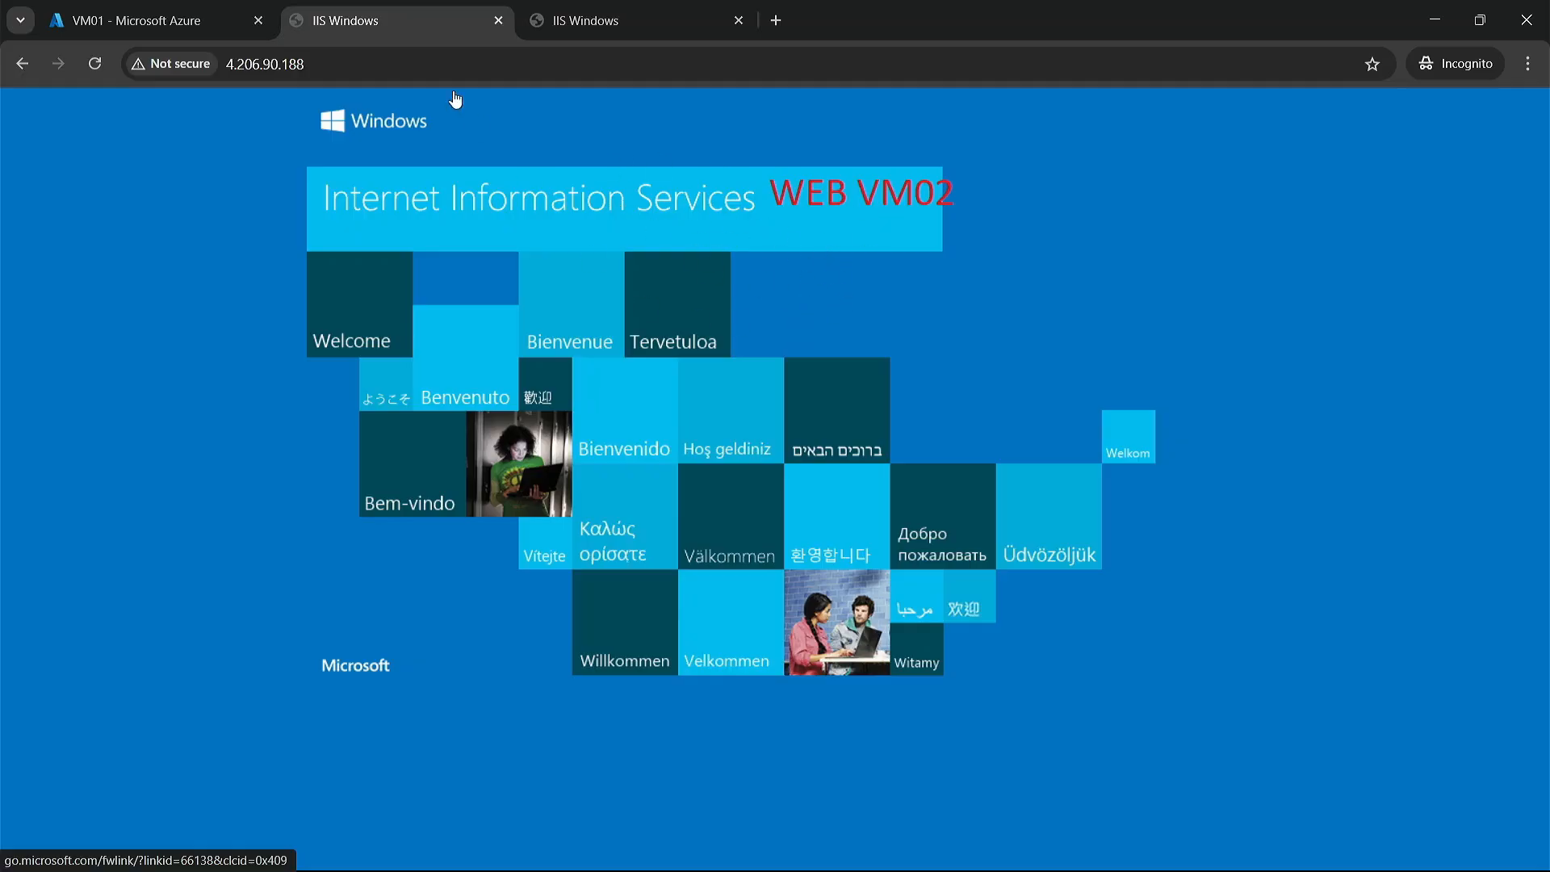
Step: Disassociate the public IP address from ipconfig1 on VM01's network interface and save the change
click(167, 25)
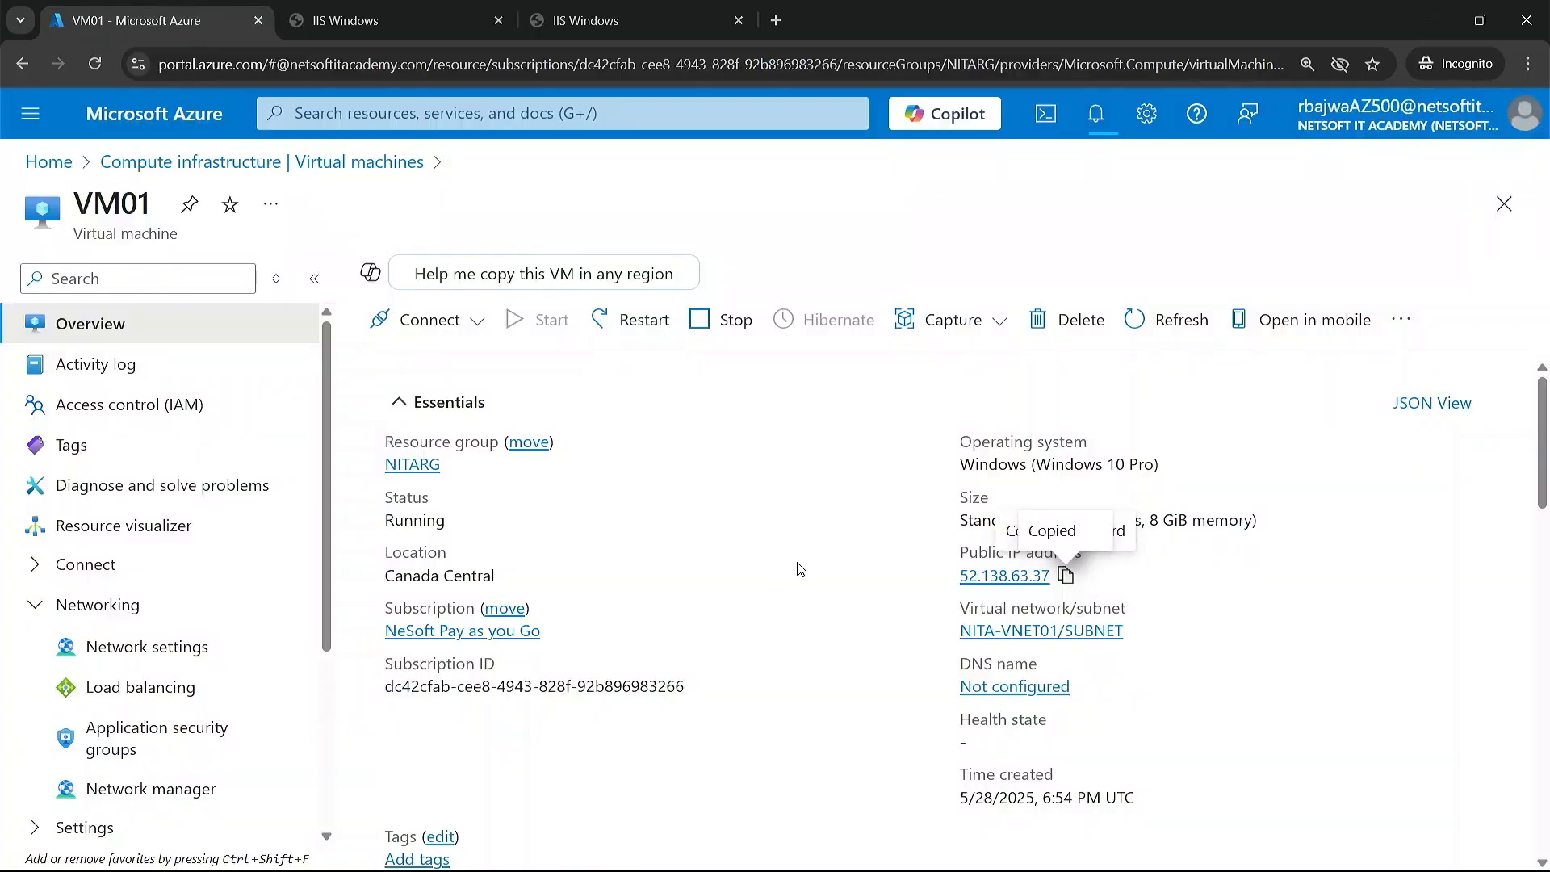
scroll(800, 569, down, 2)
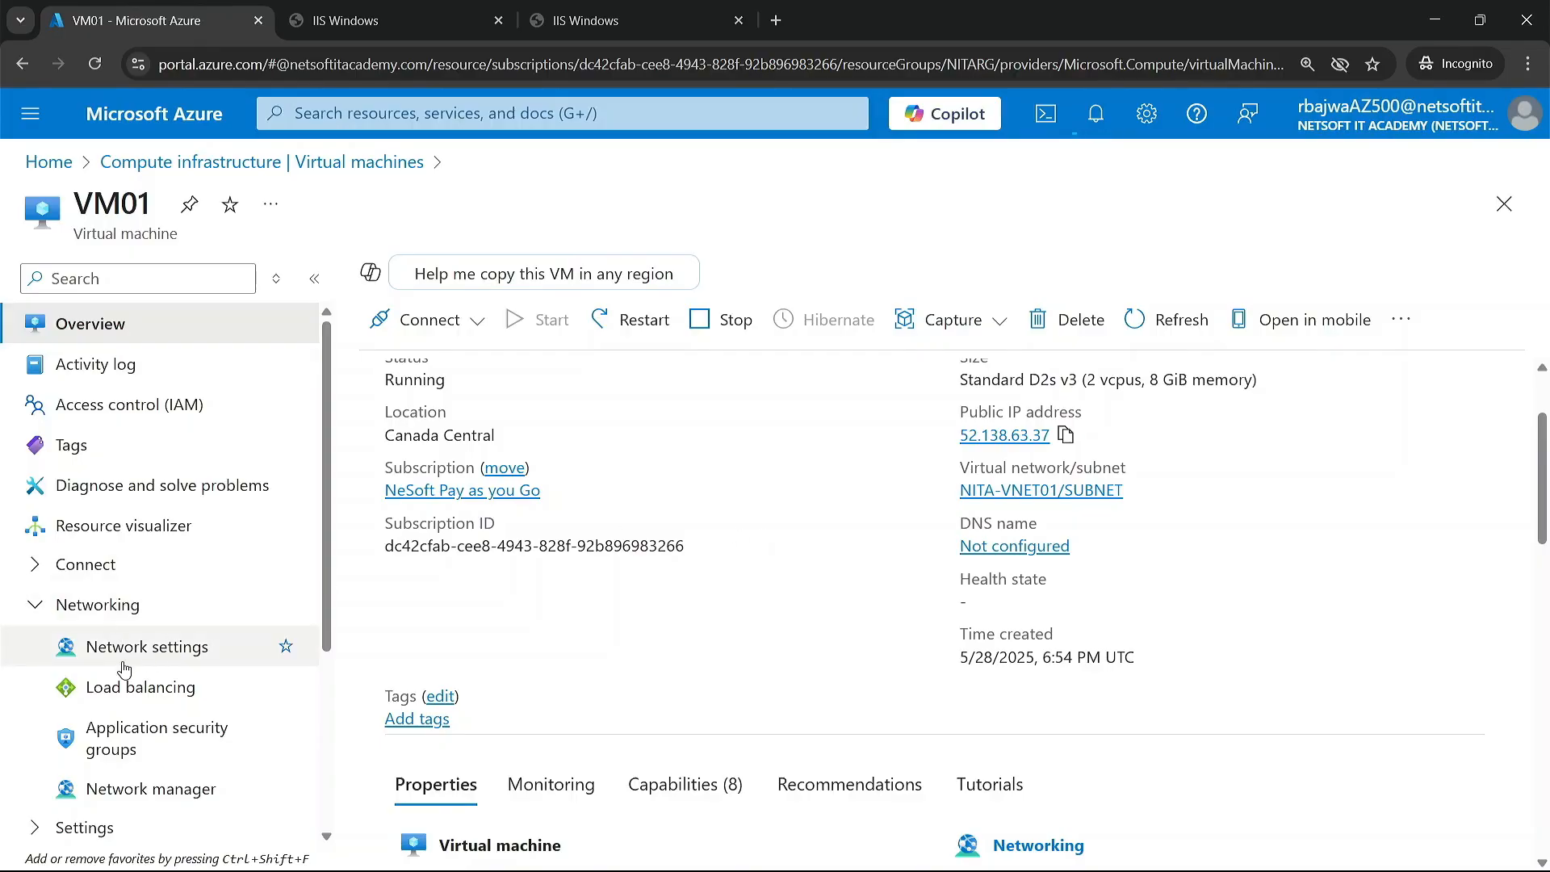
click(129, 661)
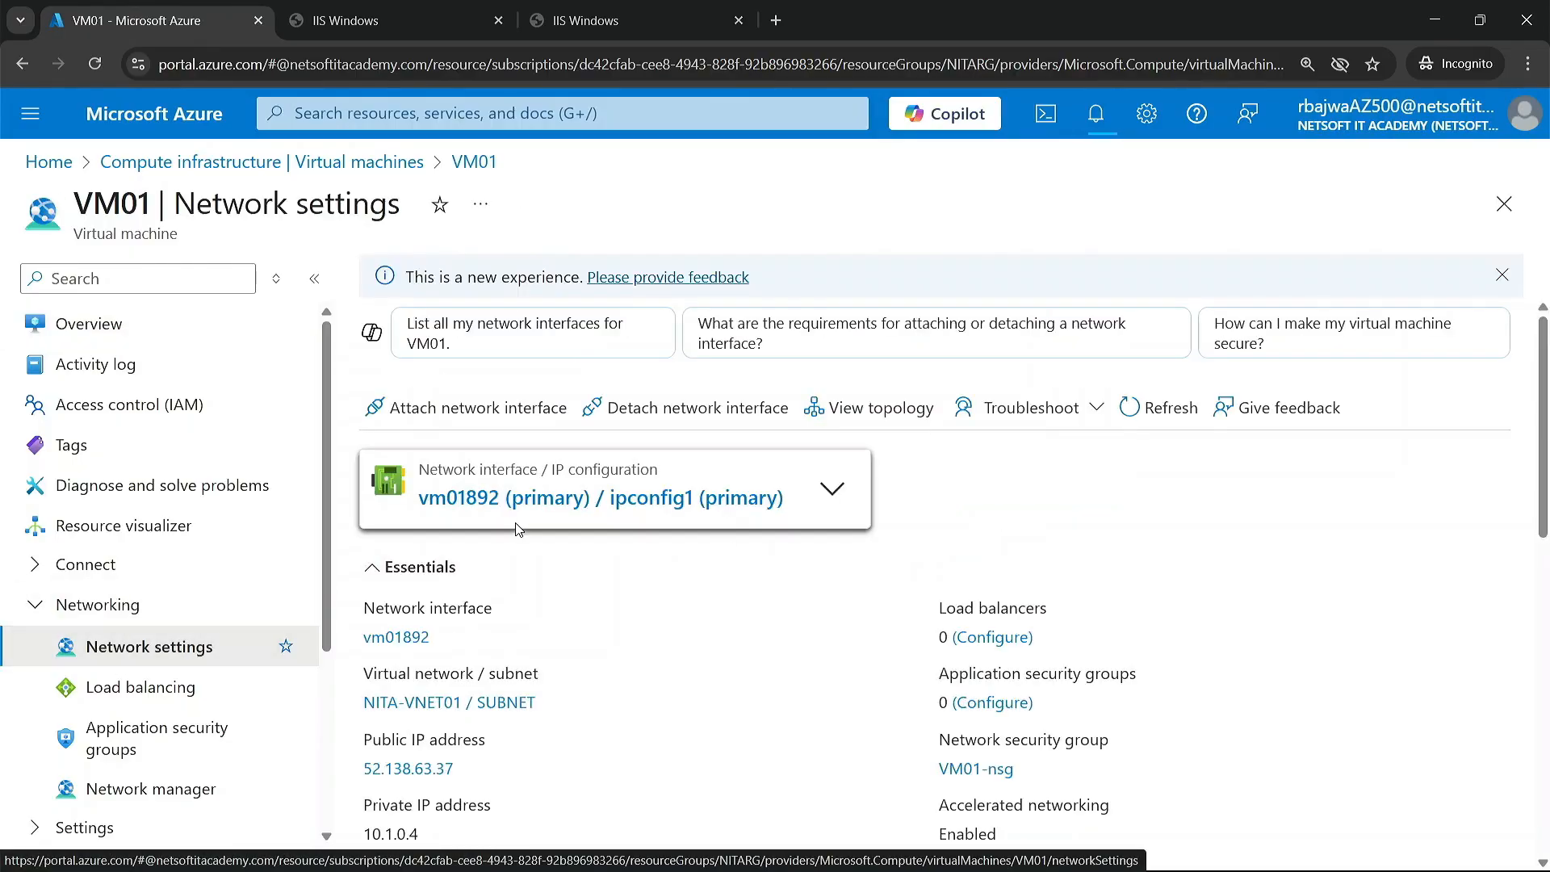
click(520, 488)
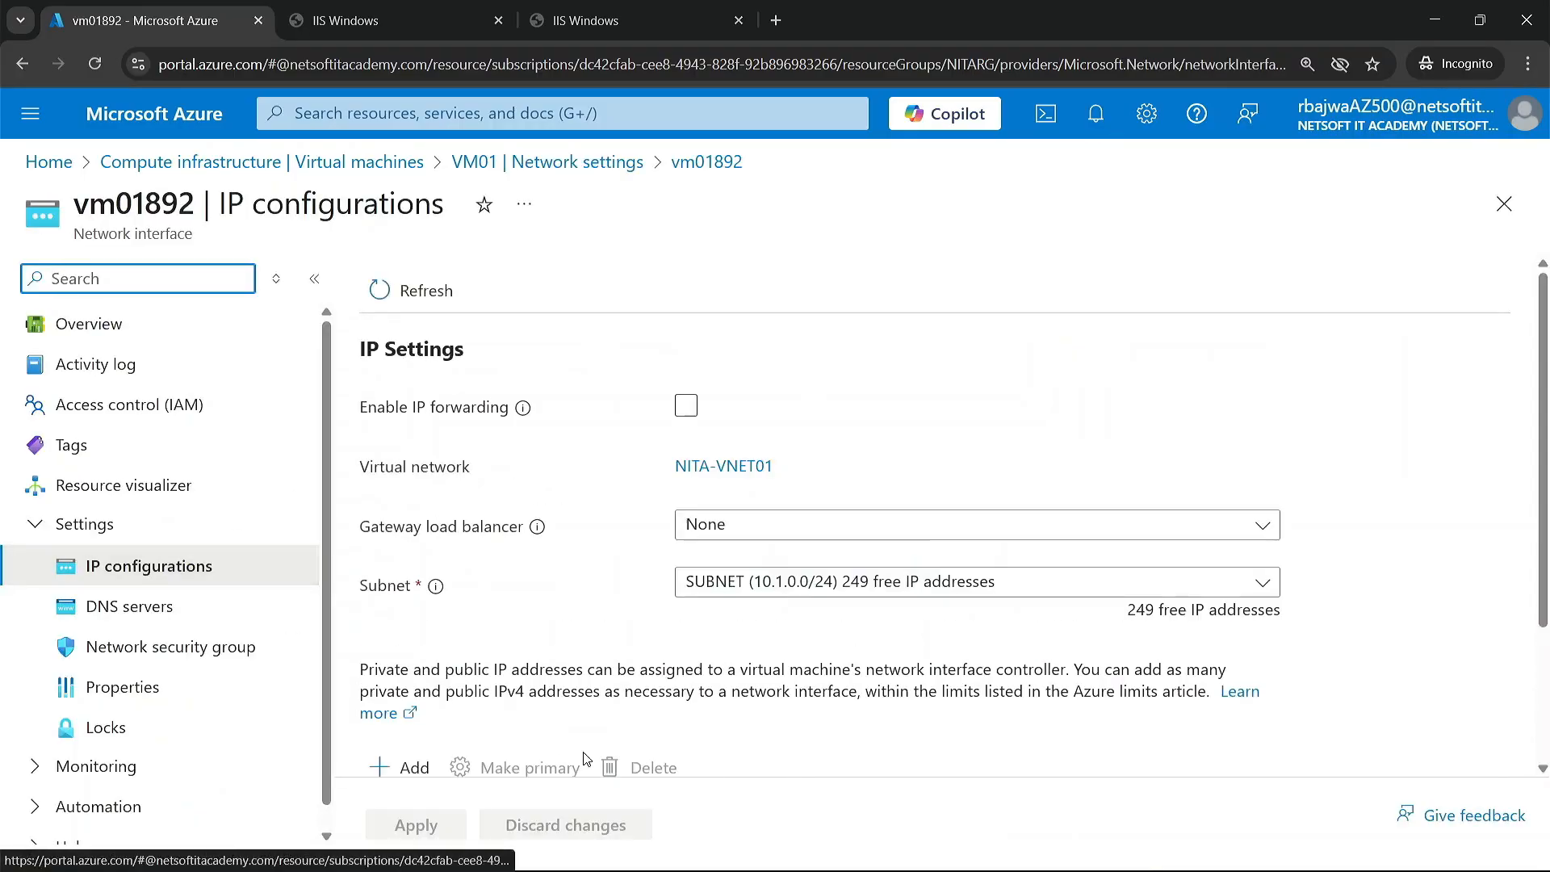
scroll(460, 694, down, 2)
click(458, 699)
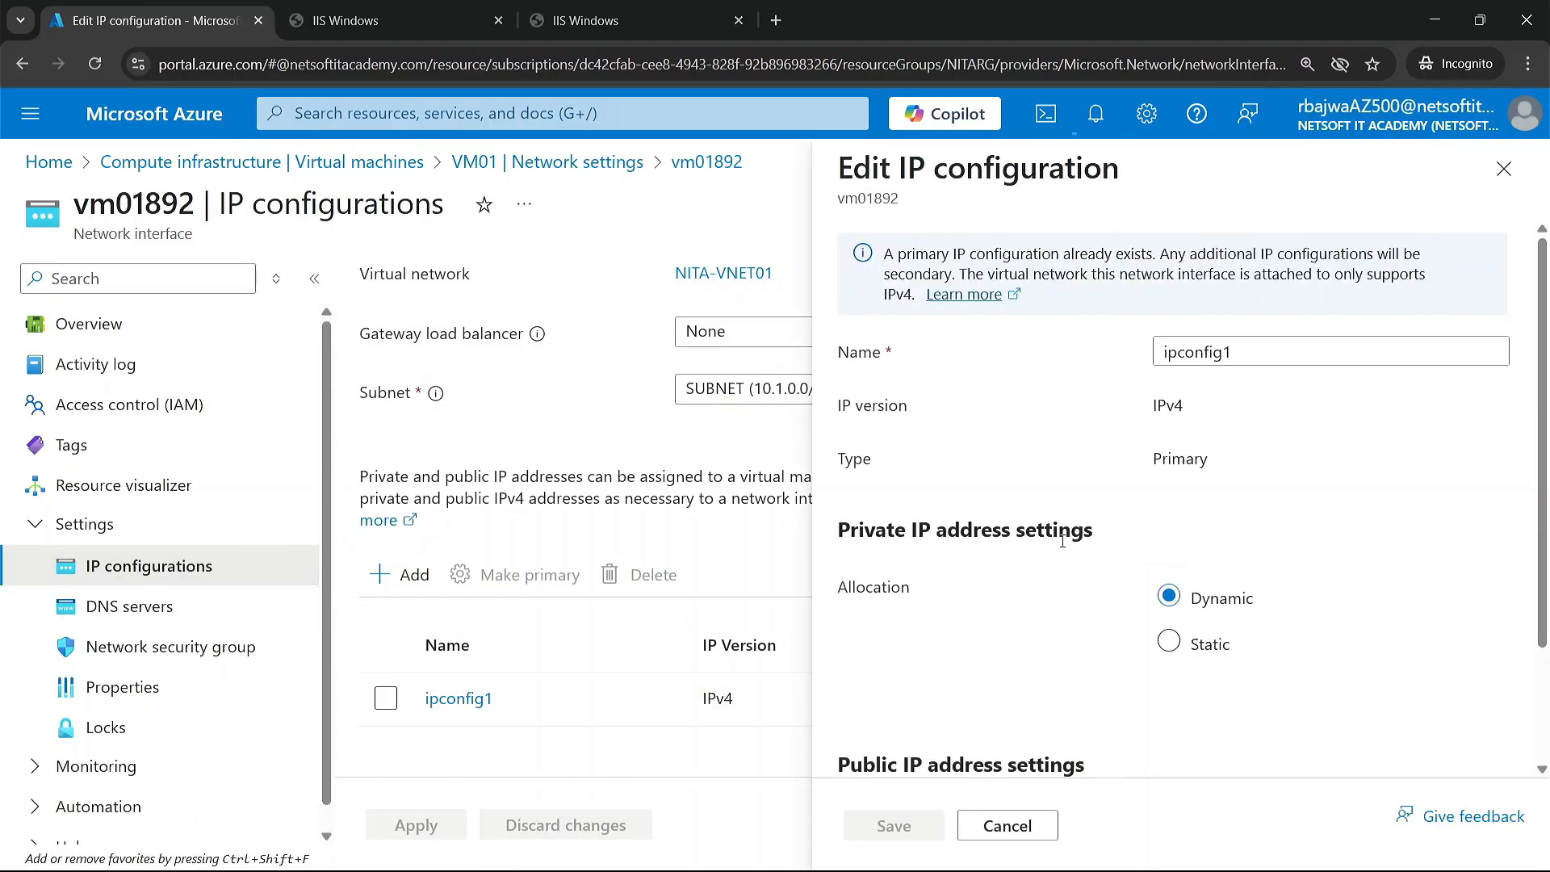
scroll(1066, 622, down, 2)
click(1176, 671)
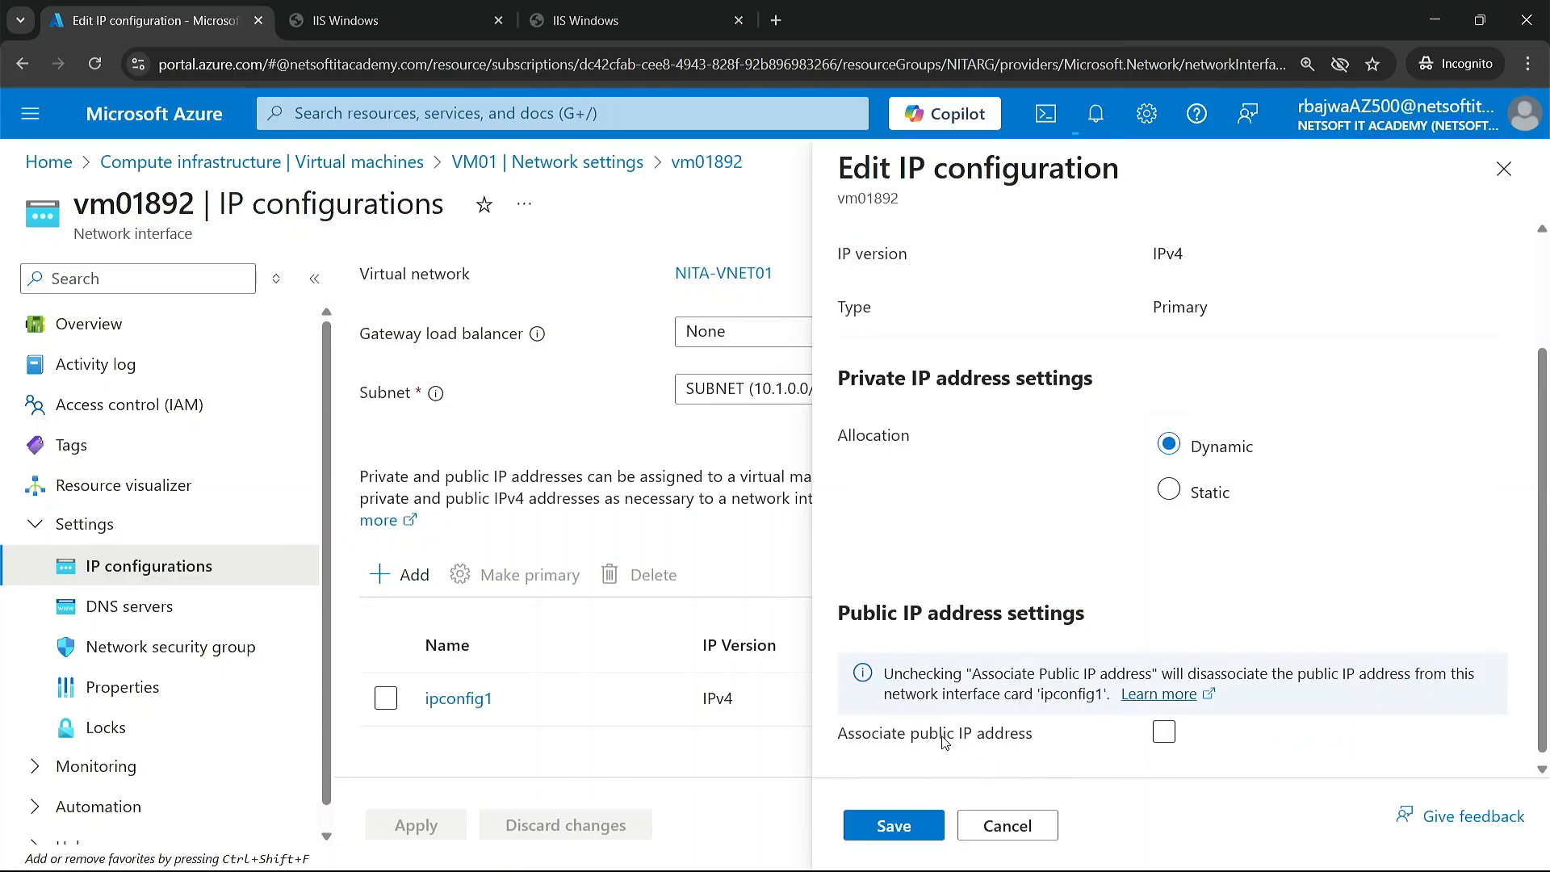
click(895, 824)
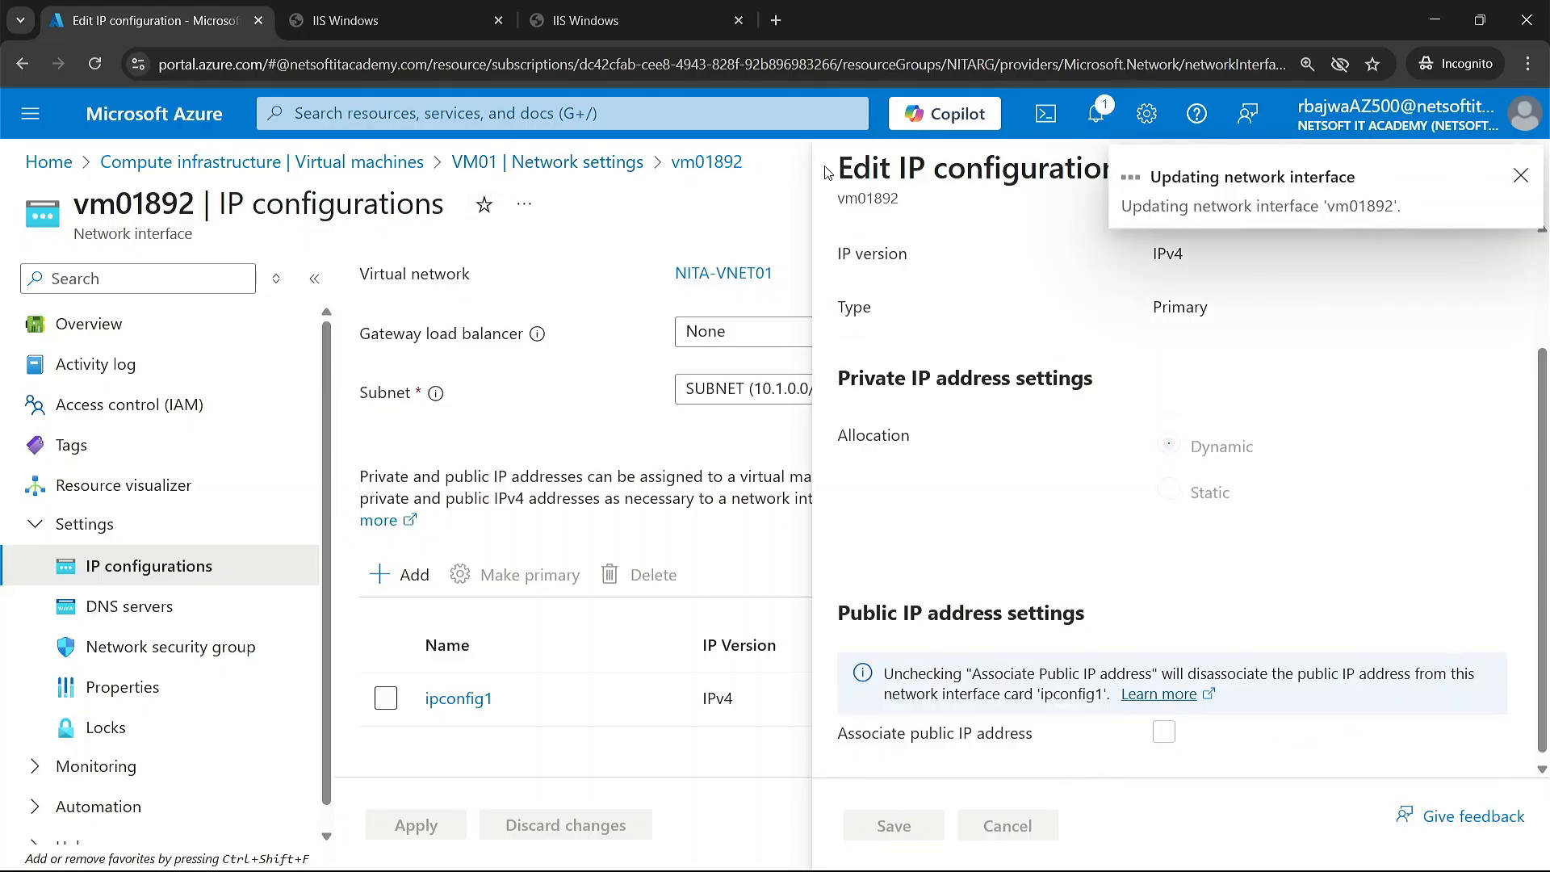
Step: Disassociate the public IP address from ipconfig1 on VM02's network interface and save the change
click(397, 164)
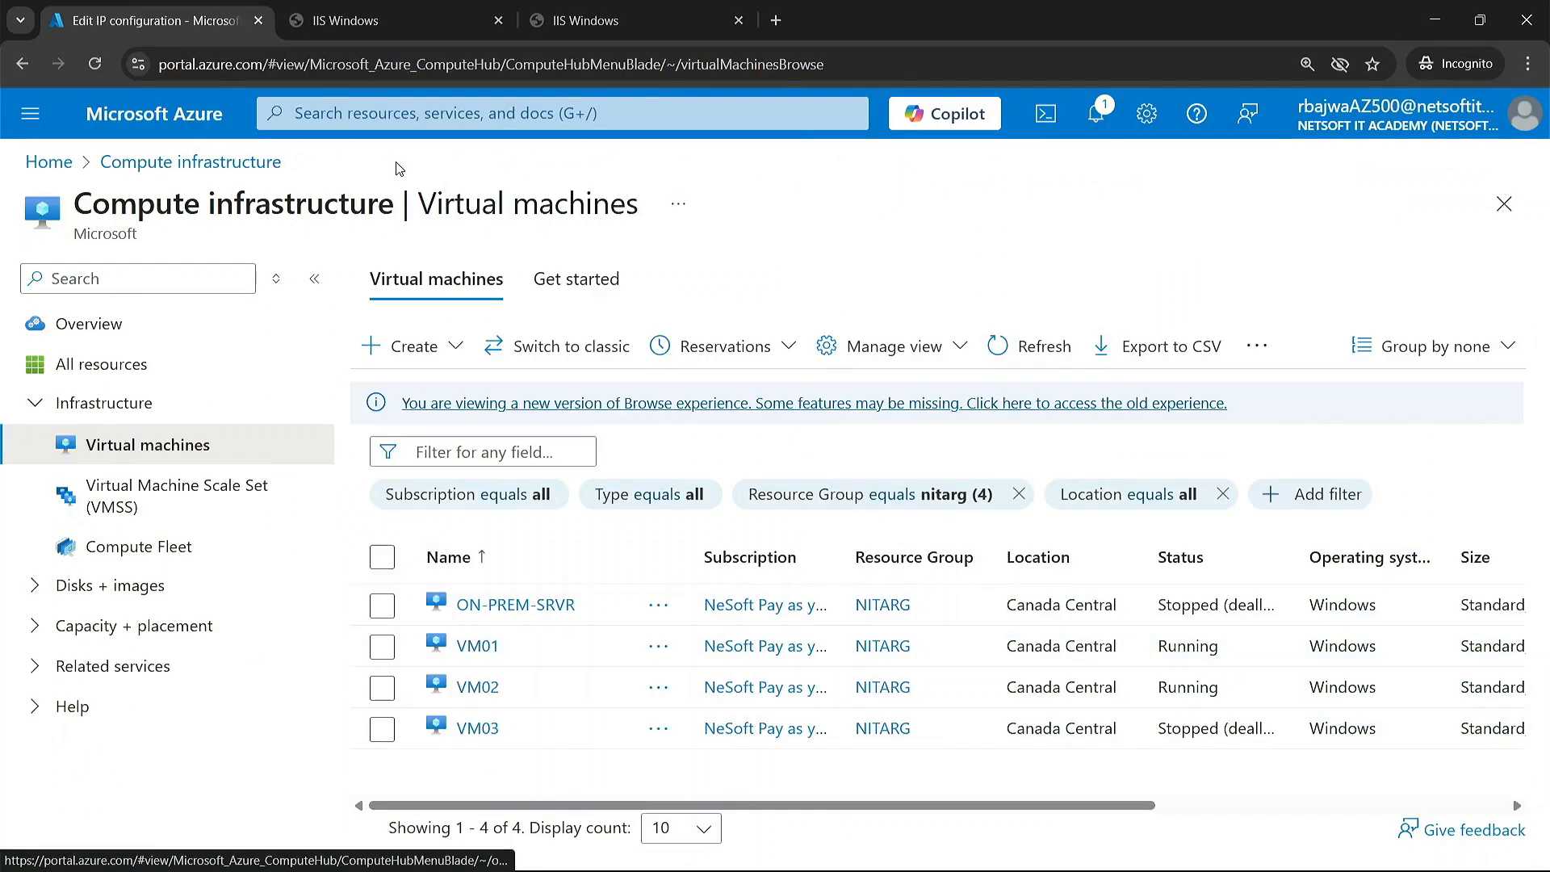
click(478, 688)
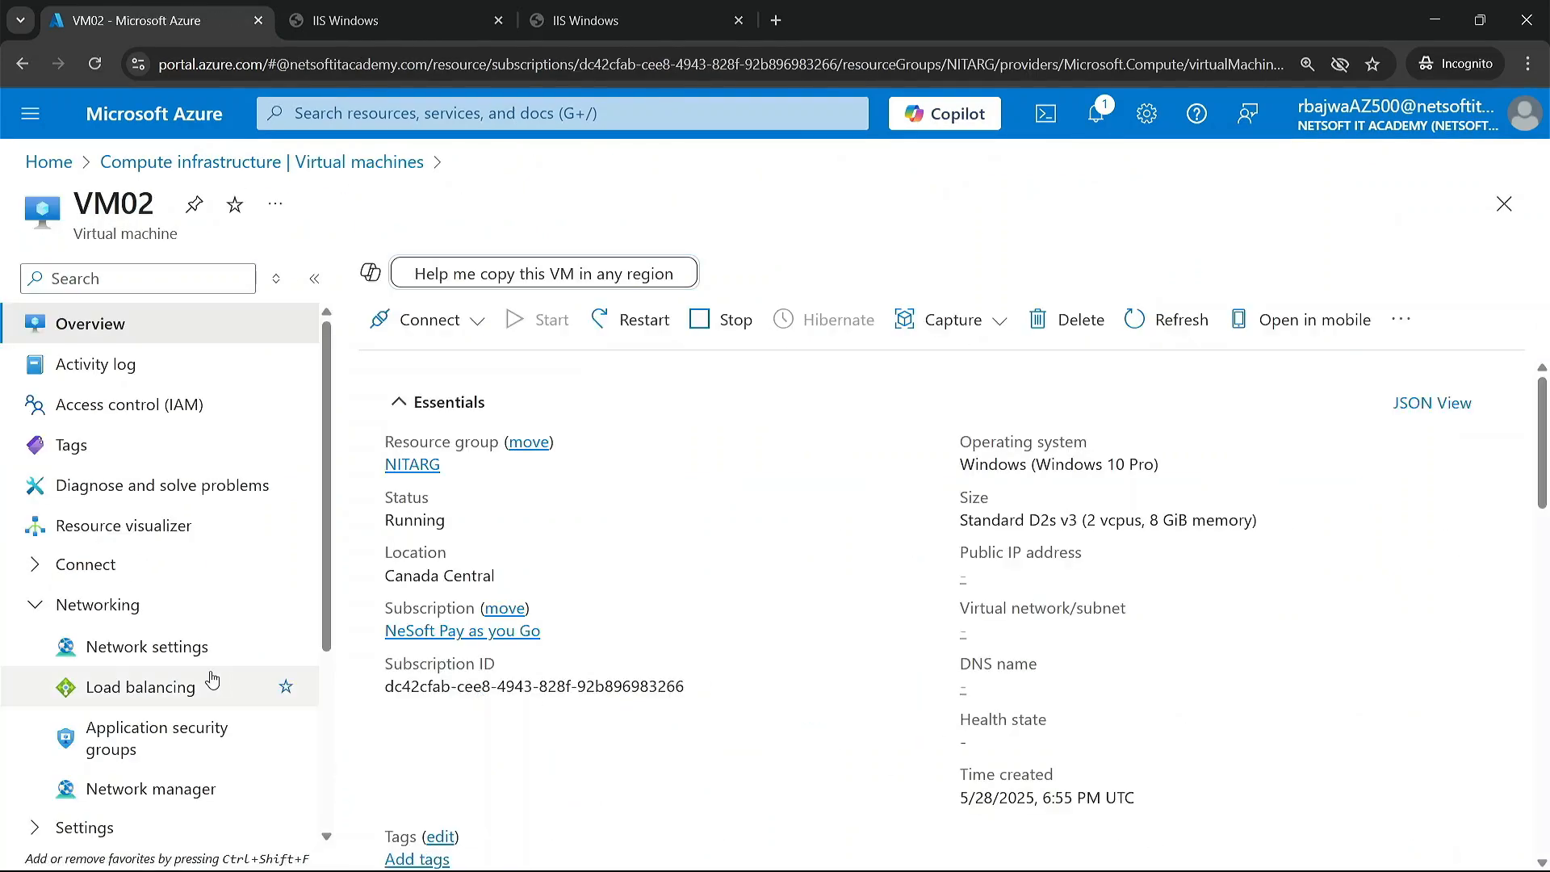
click(166, 648)
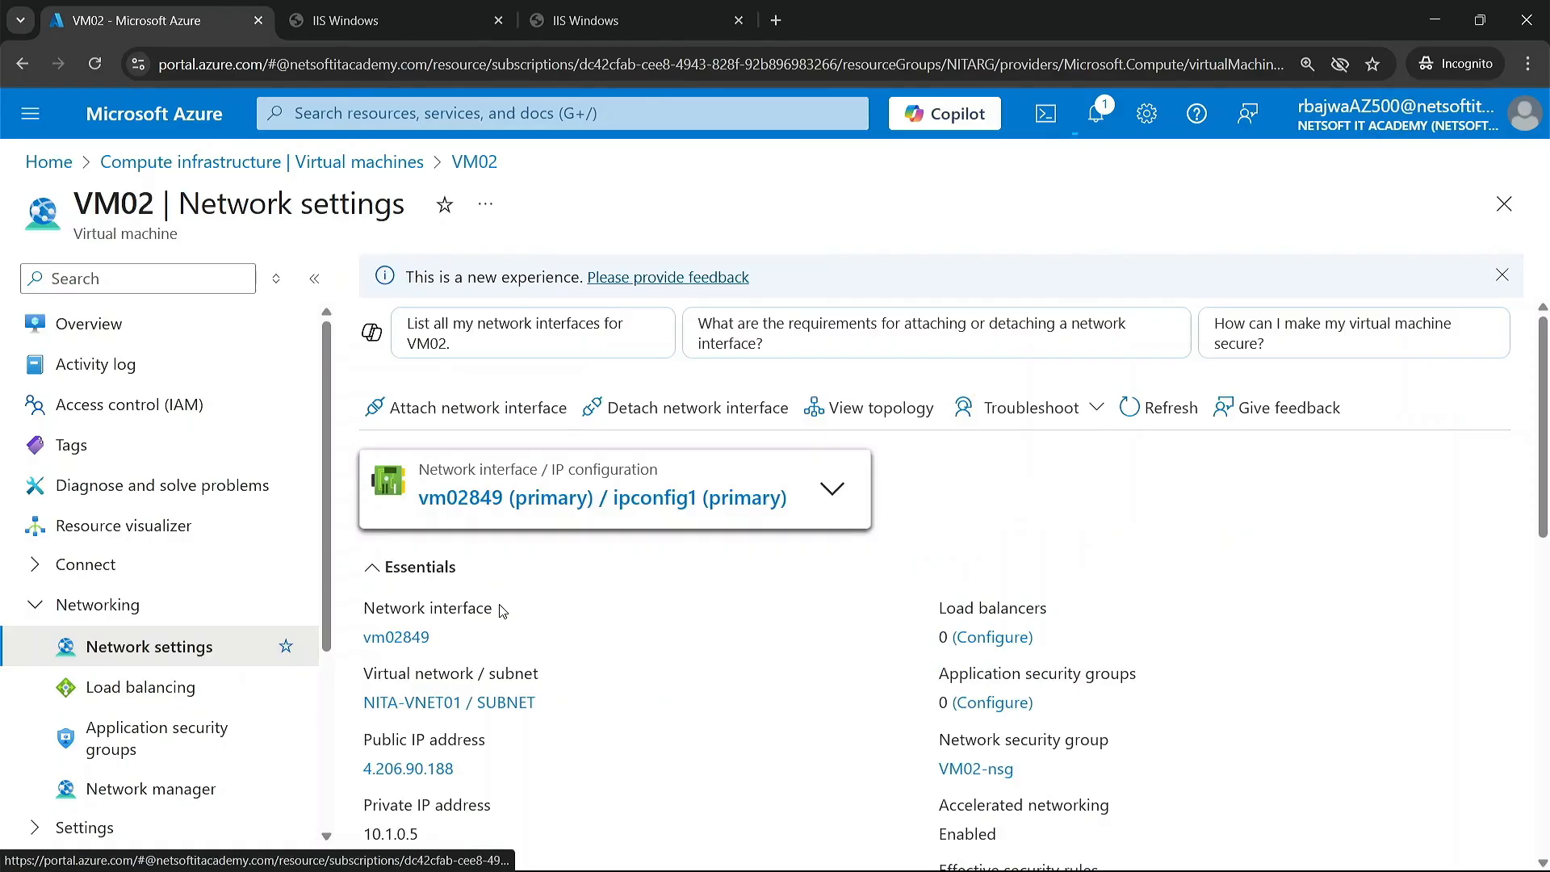
click(585, 502)
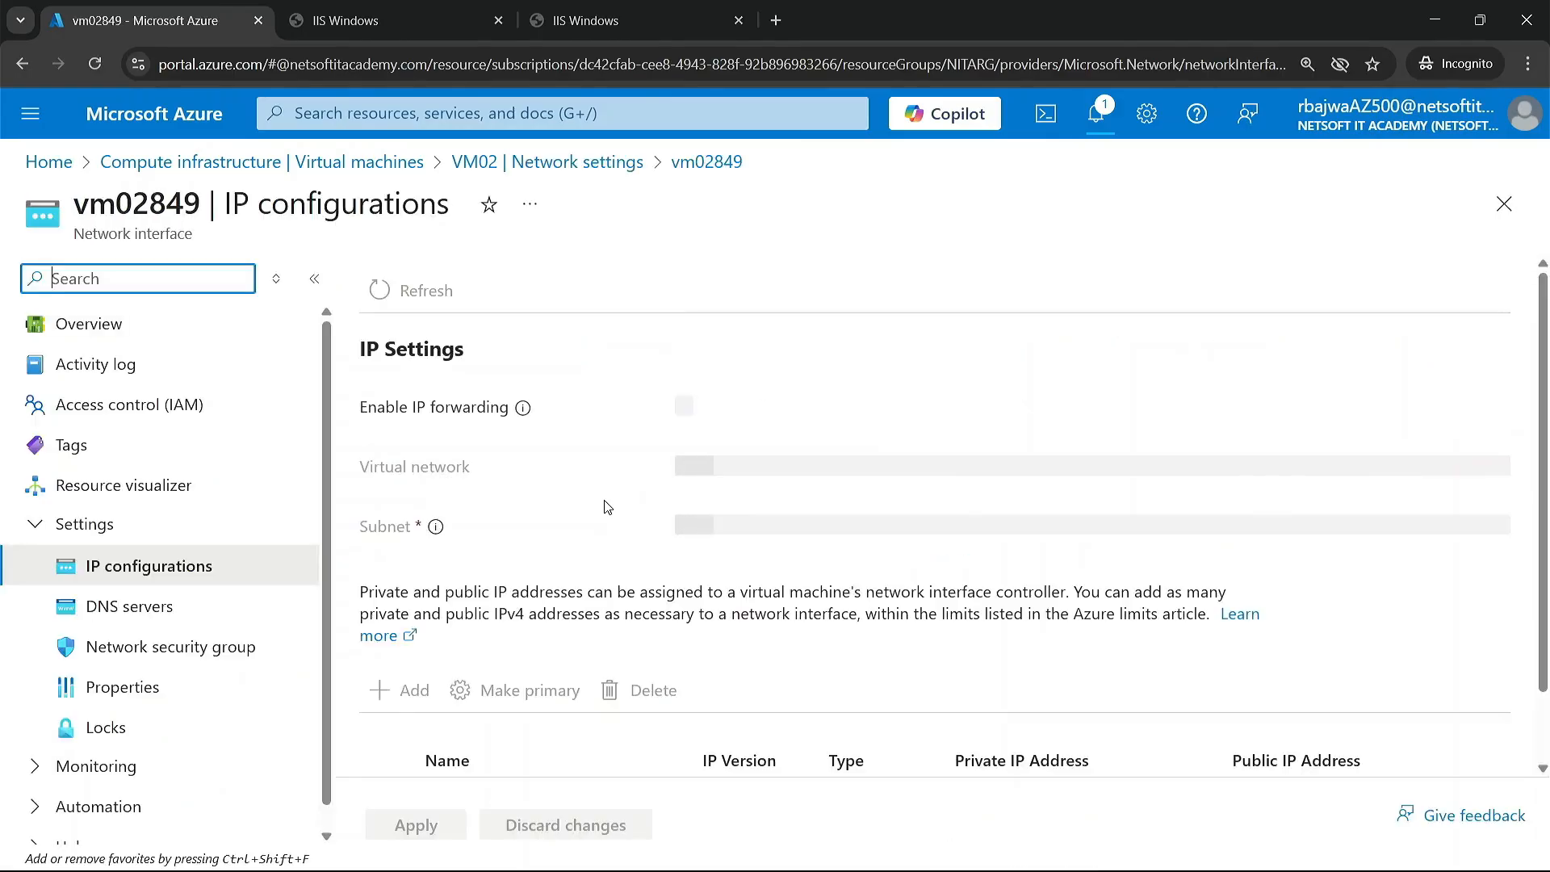
scroll(505, 662, down, 2)
click(458, 698)
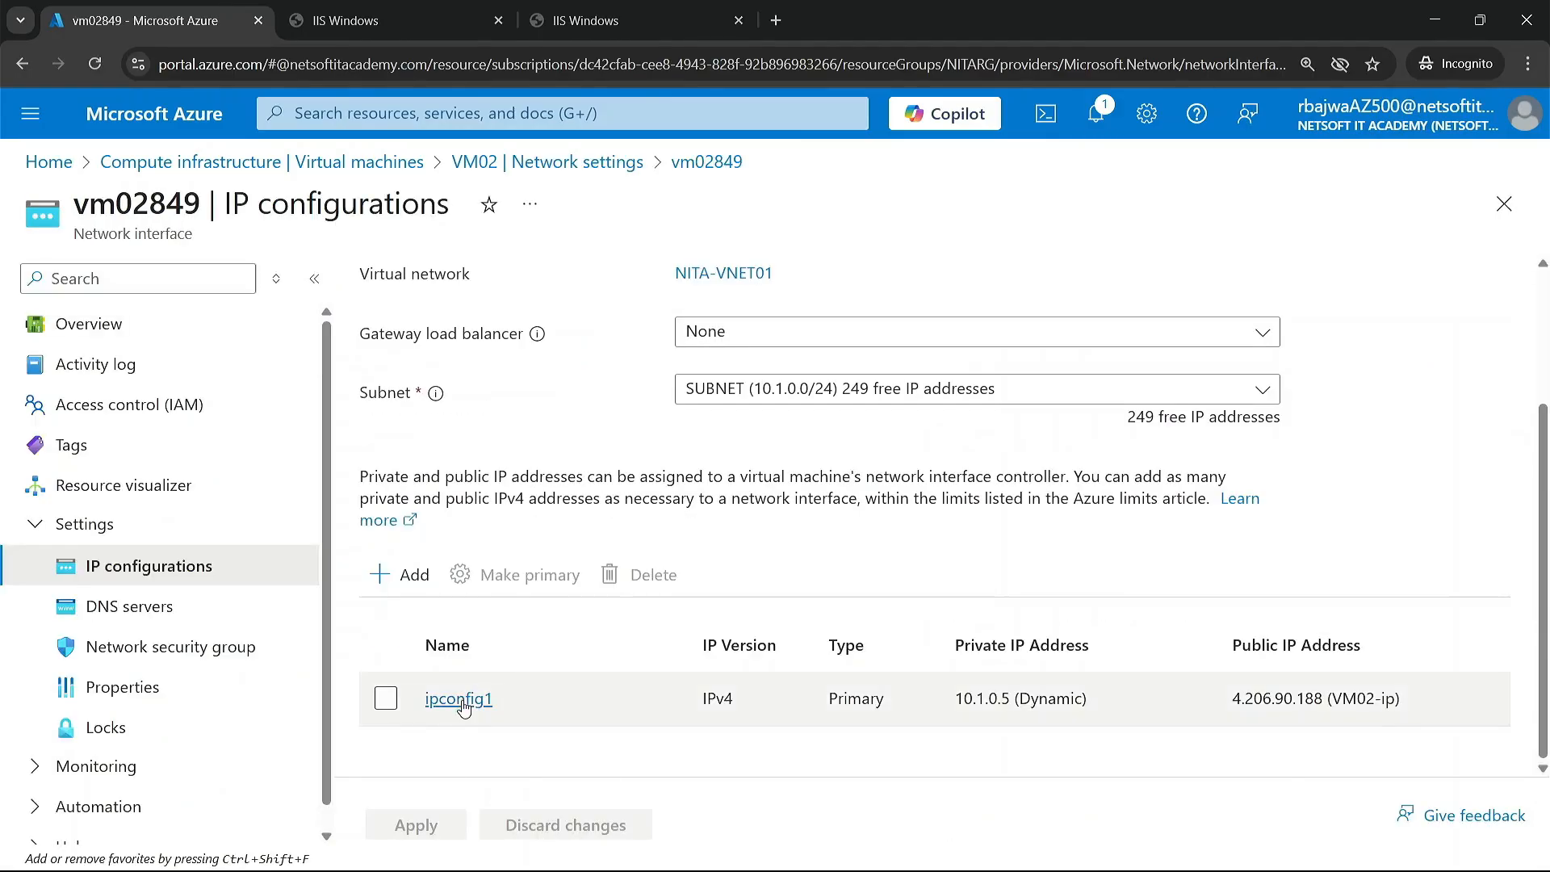
scroll(1073, 650, down, 2)
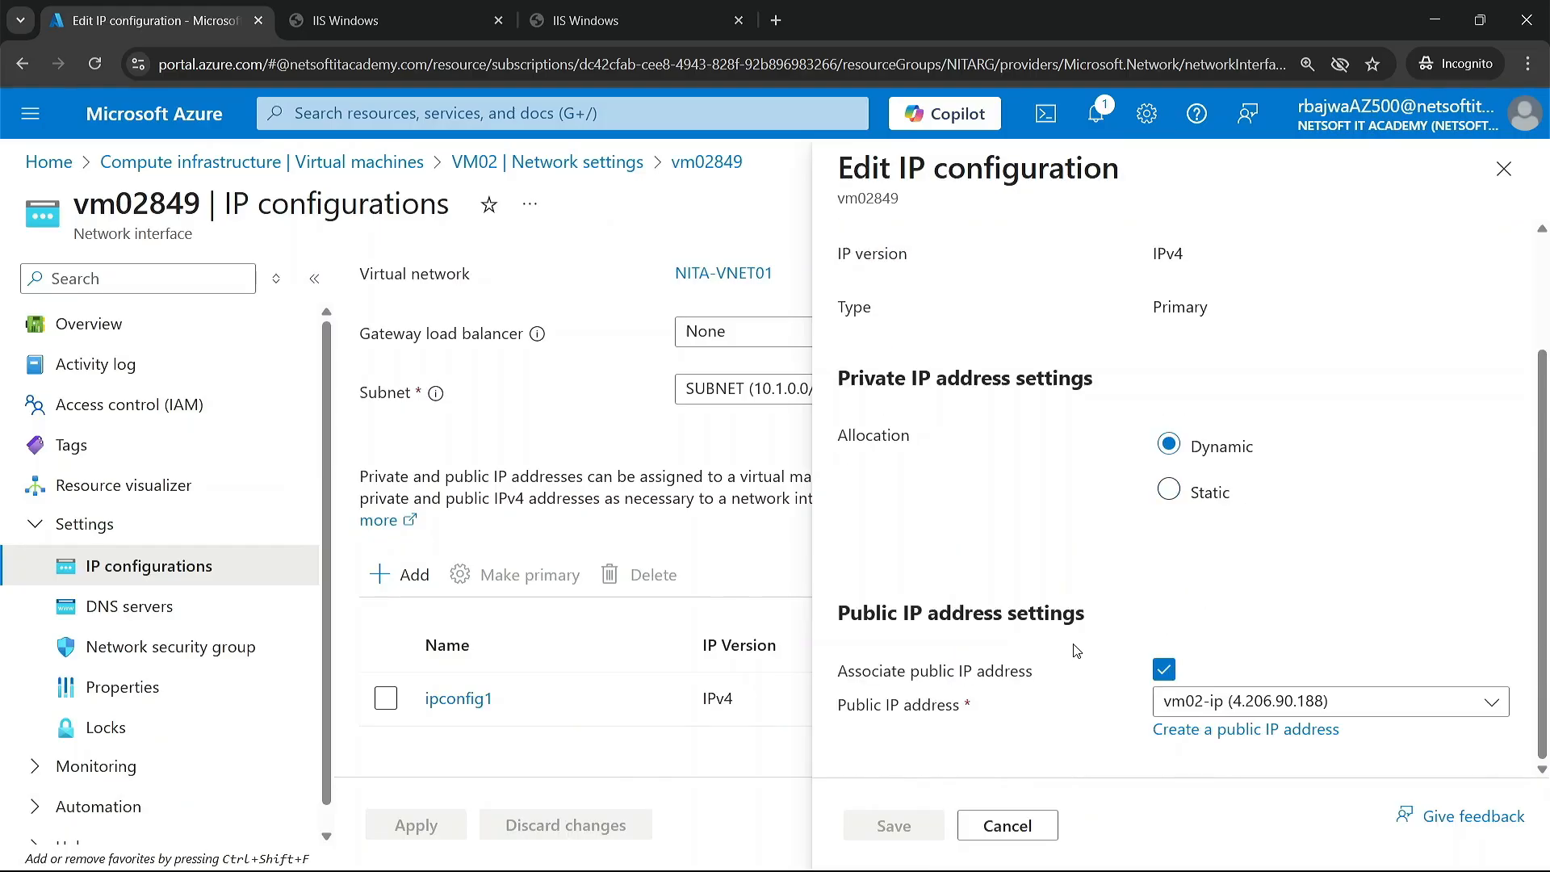
click(1163, 668)
click(894, 825)
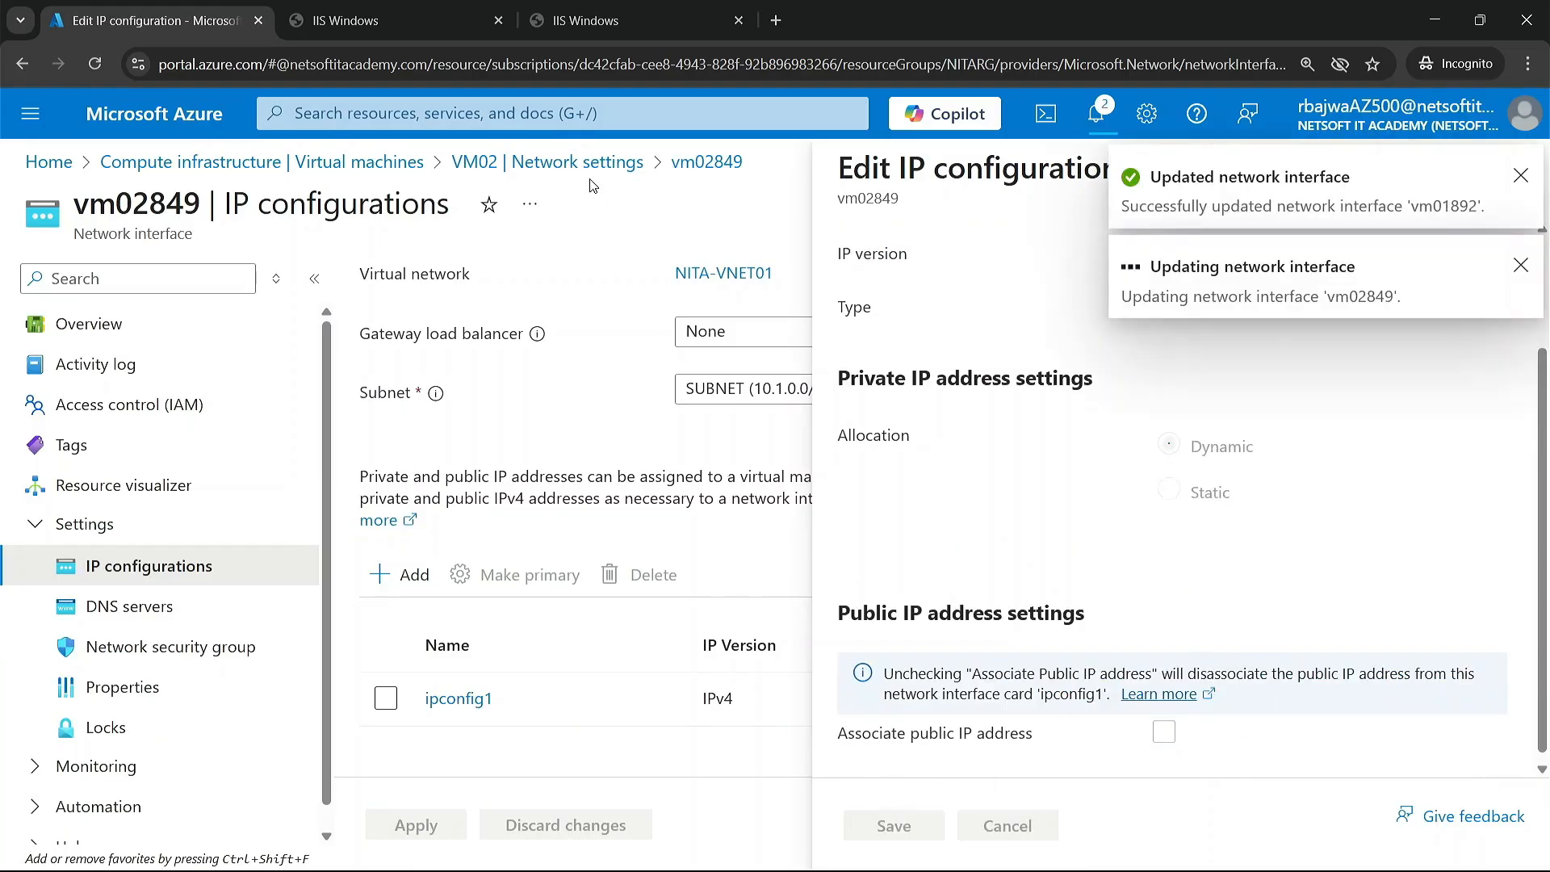
Step: Reload the VM02 and VM01 websites to test access by public IP, and return to the virtual machines list
click(323, 165)
click(394, 26)
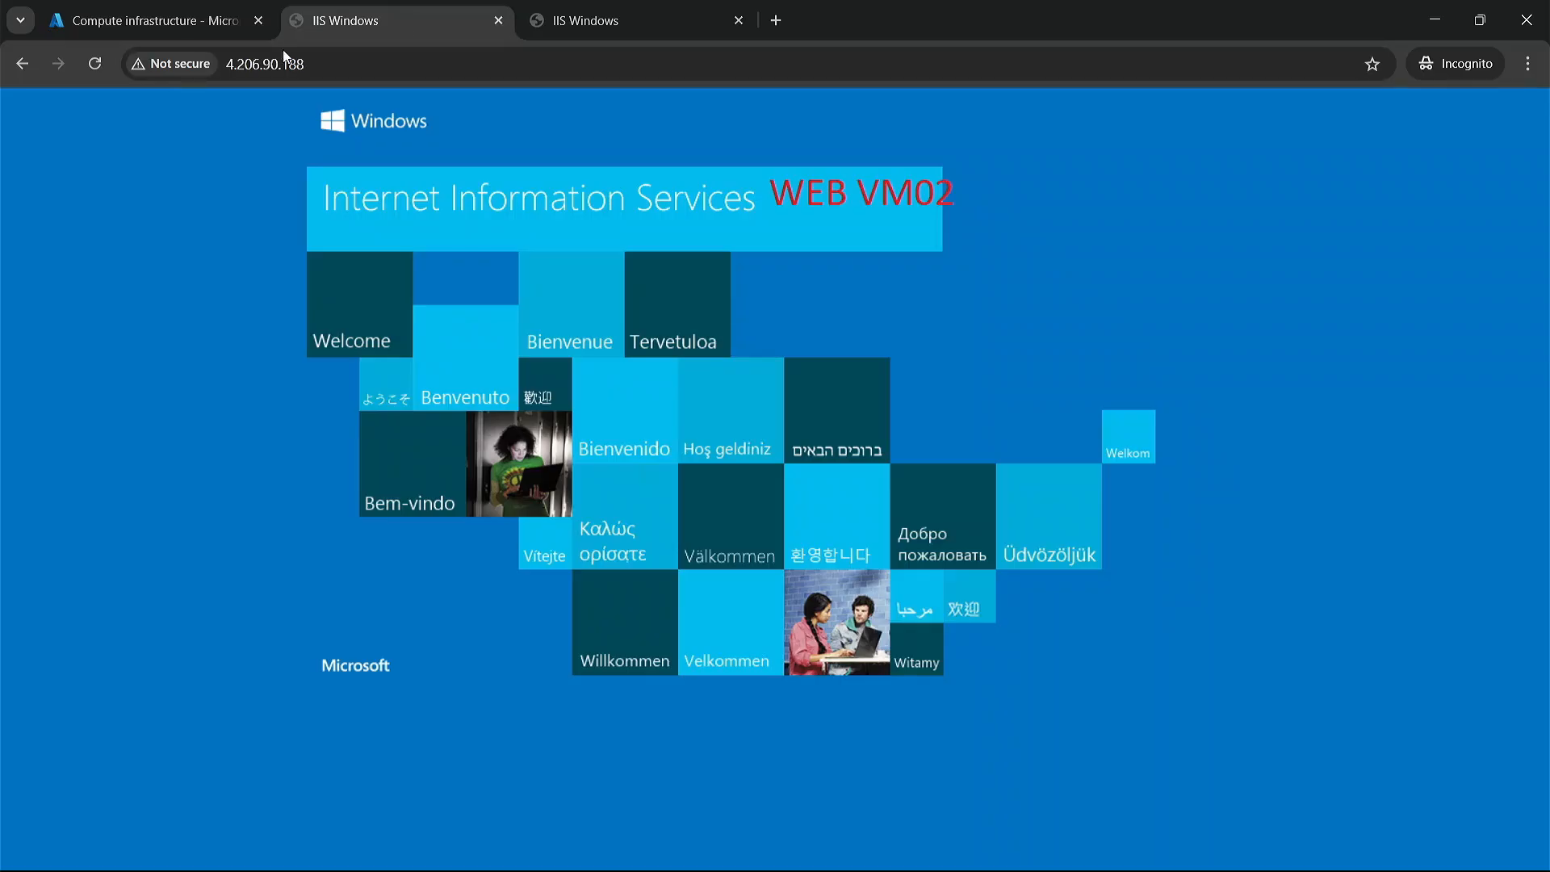
click(95, 66)
click(633, 23)
click(95, 62)
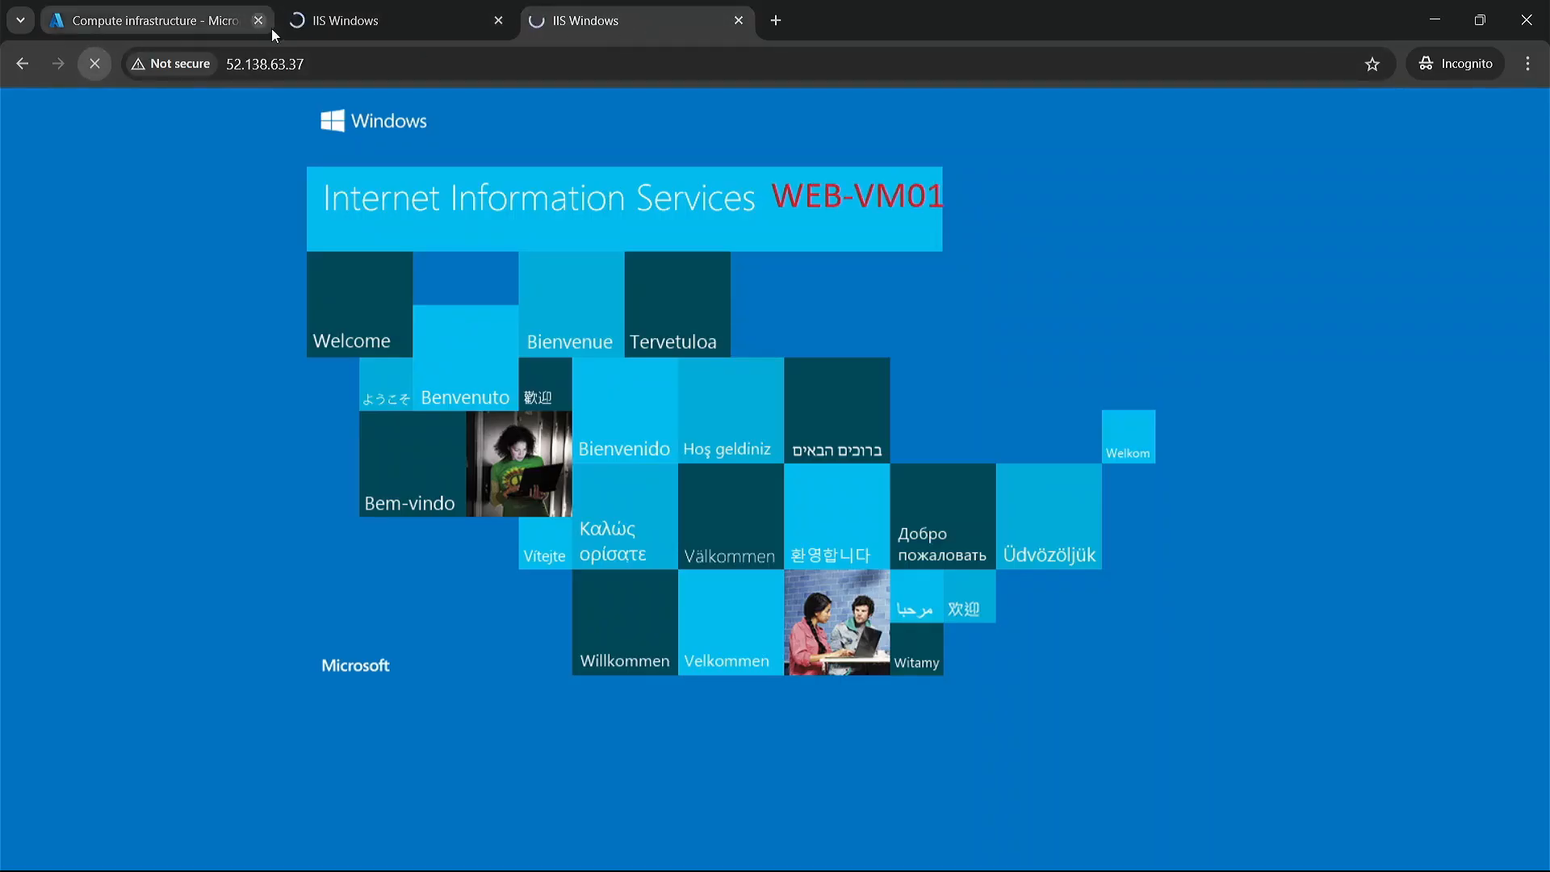
click(171, 21)
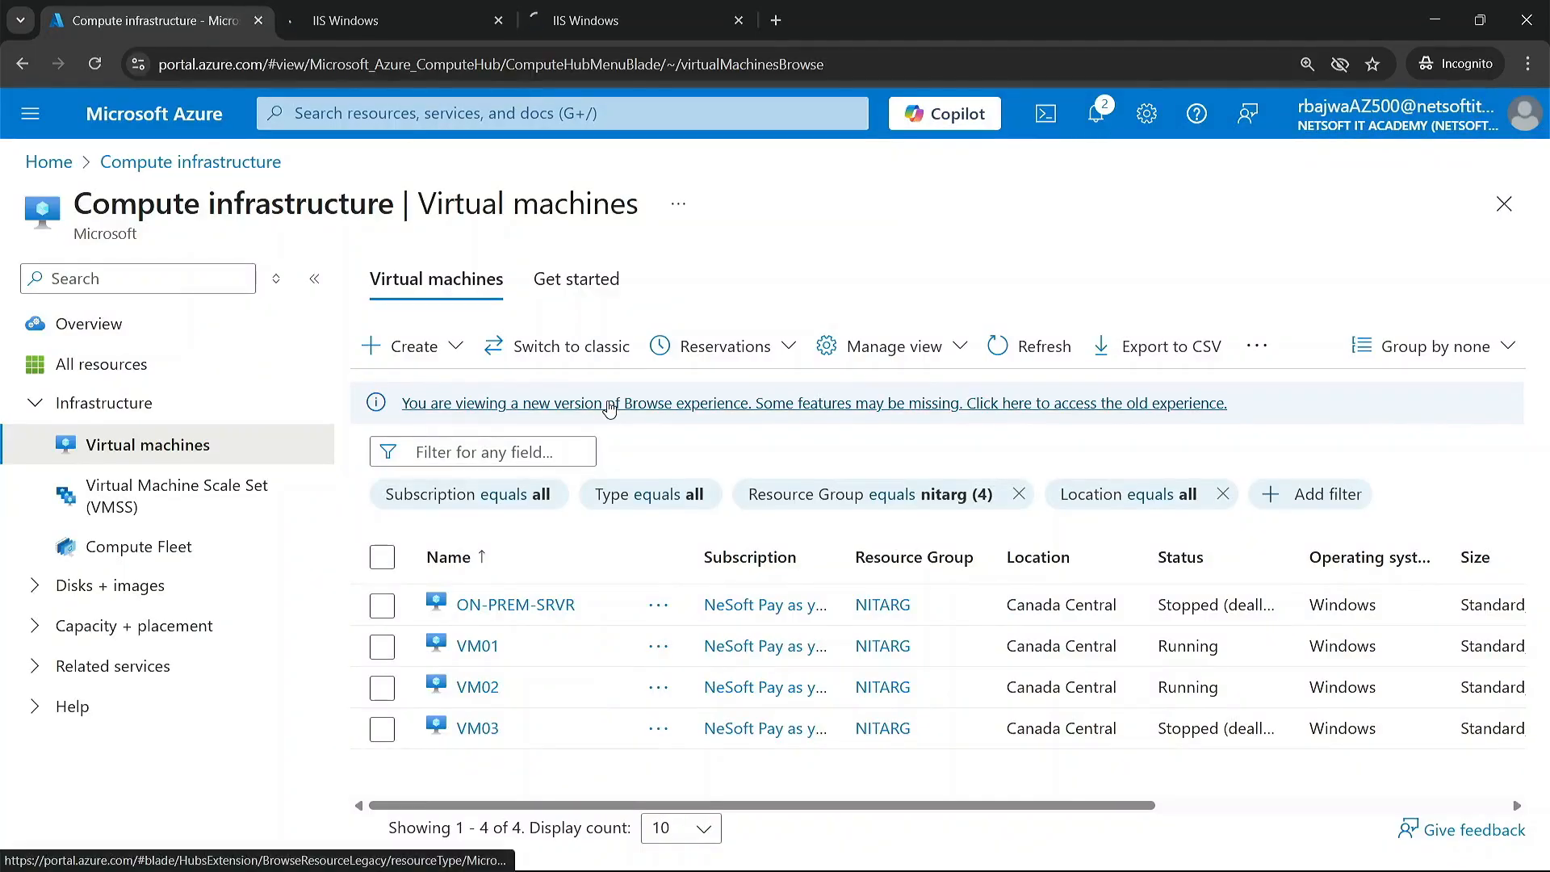
Step: Check the reloading VM websites, the network interface update notifications, and the public IP address on VM01's overview
click(584, 21)
click(455, 26)
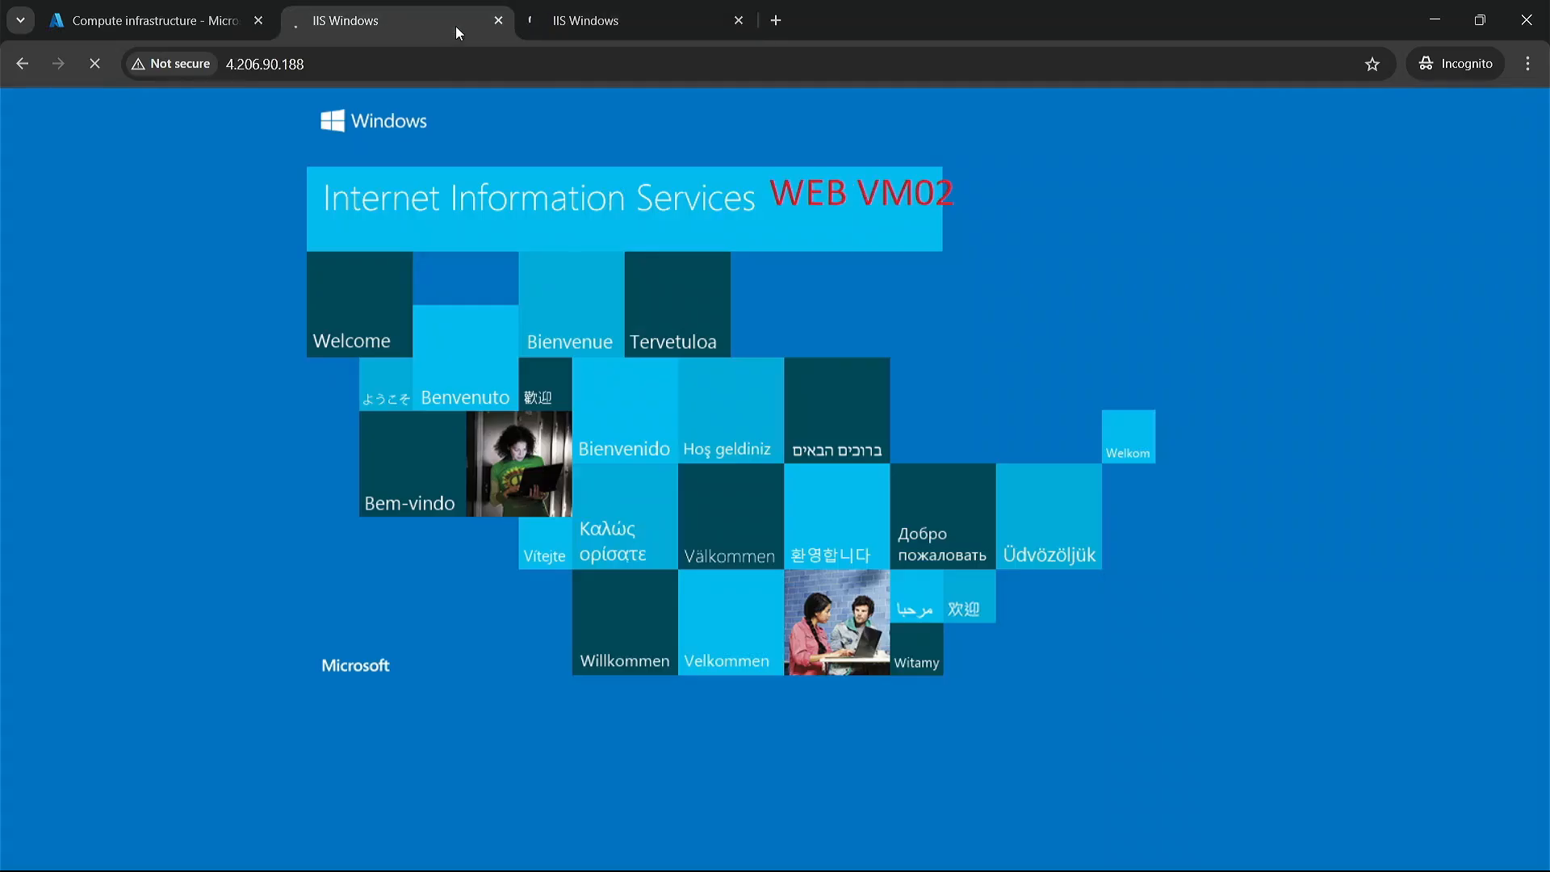
click(230, 29)
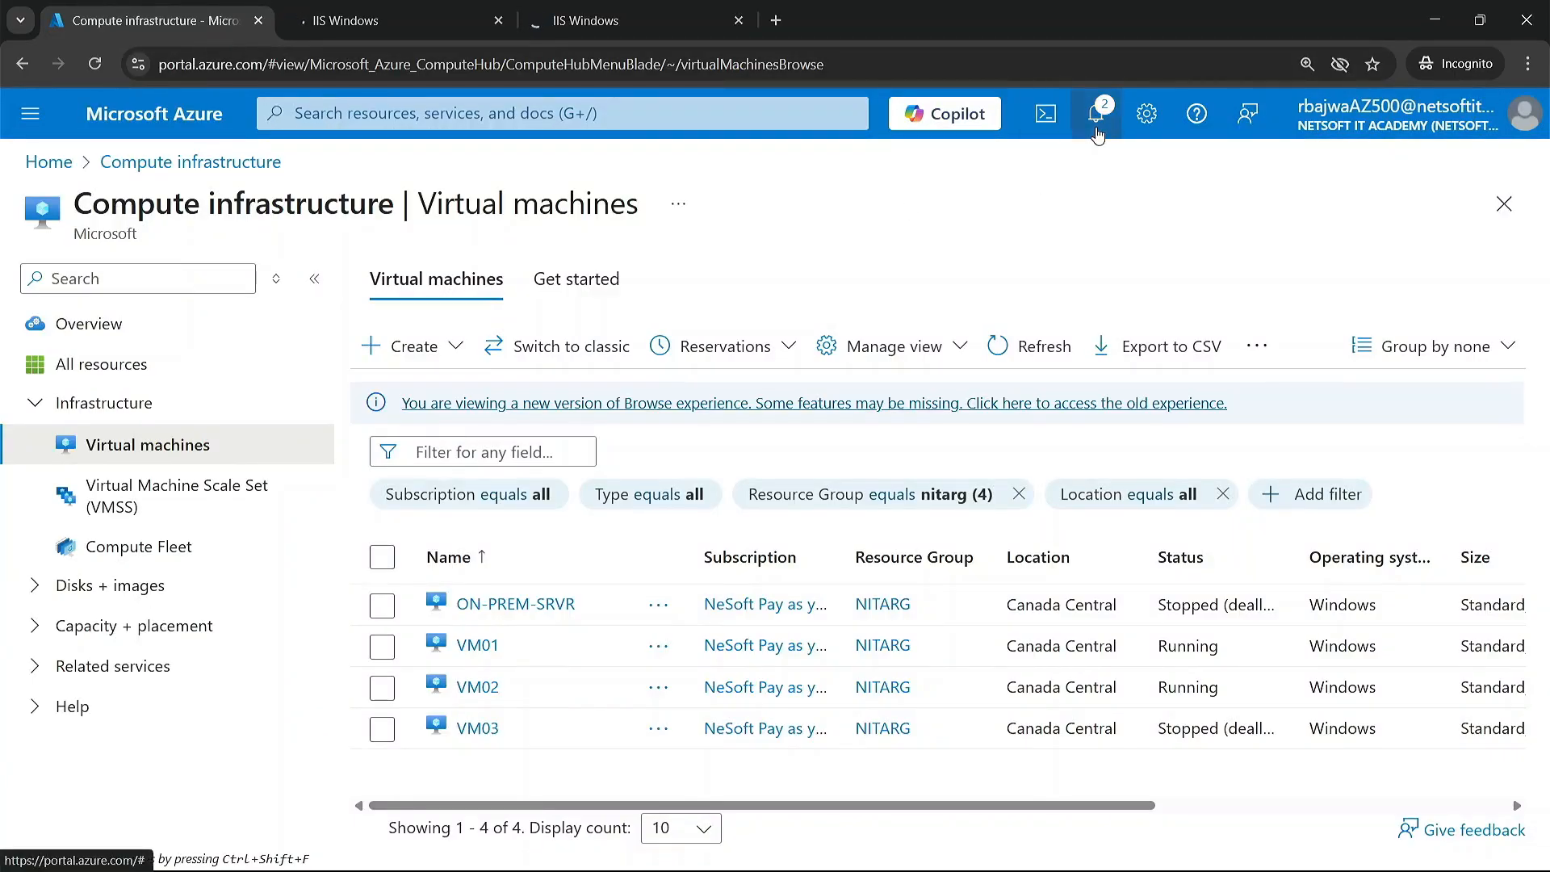
click(1097, 131)
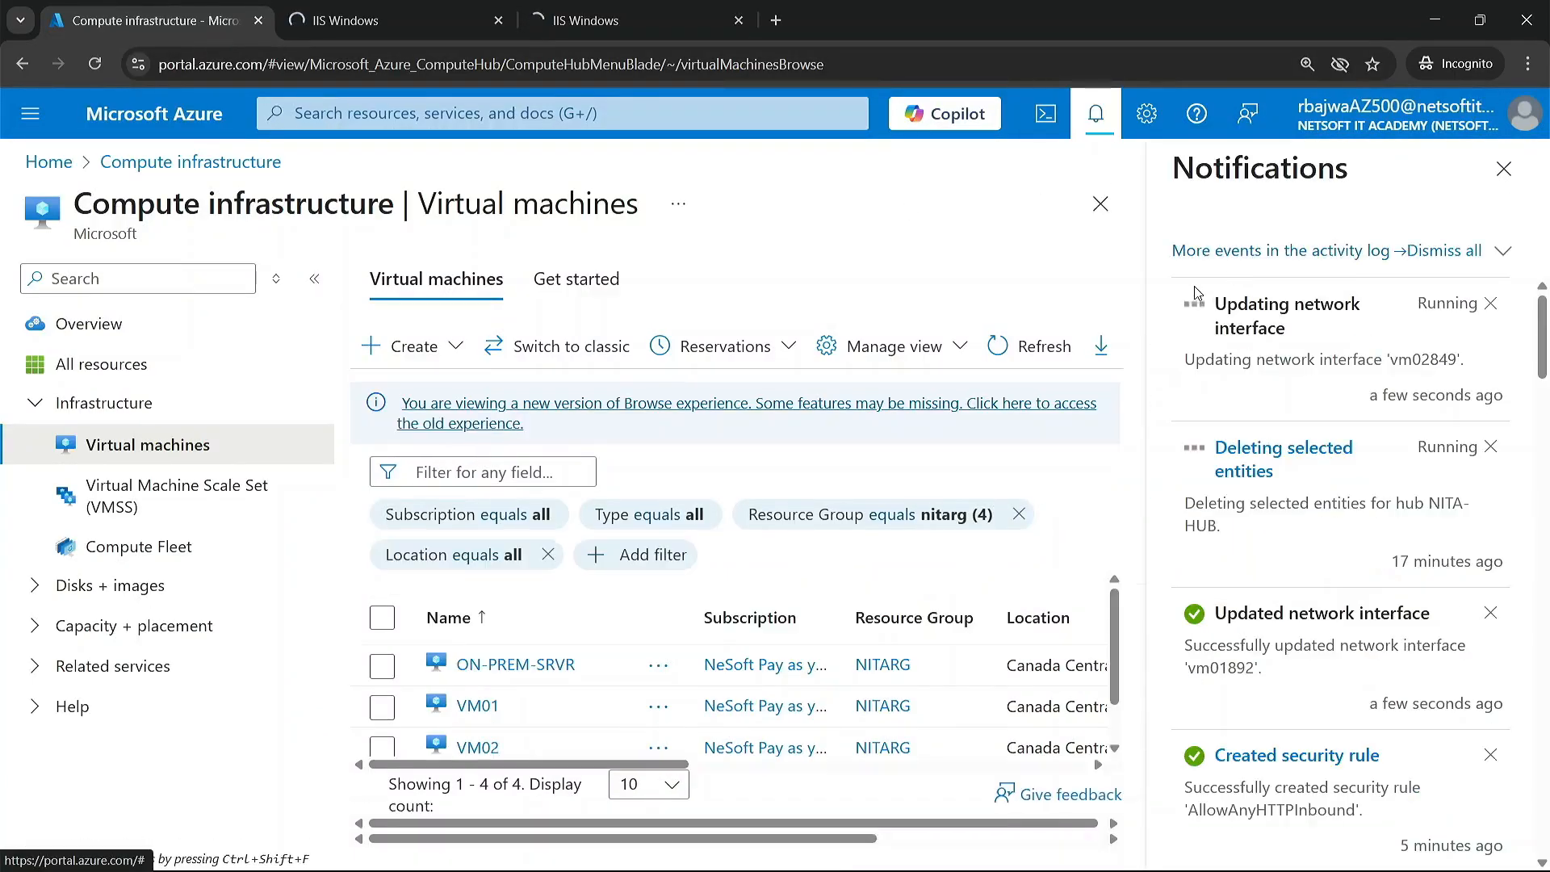
click(1506, 181)
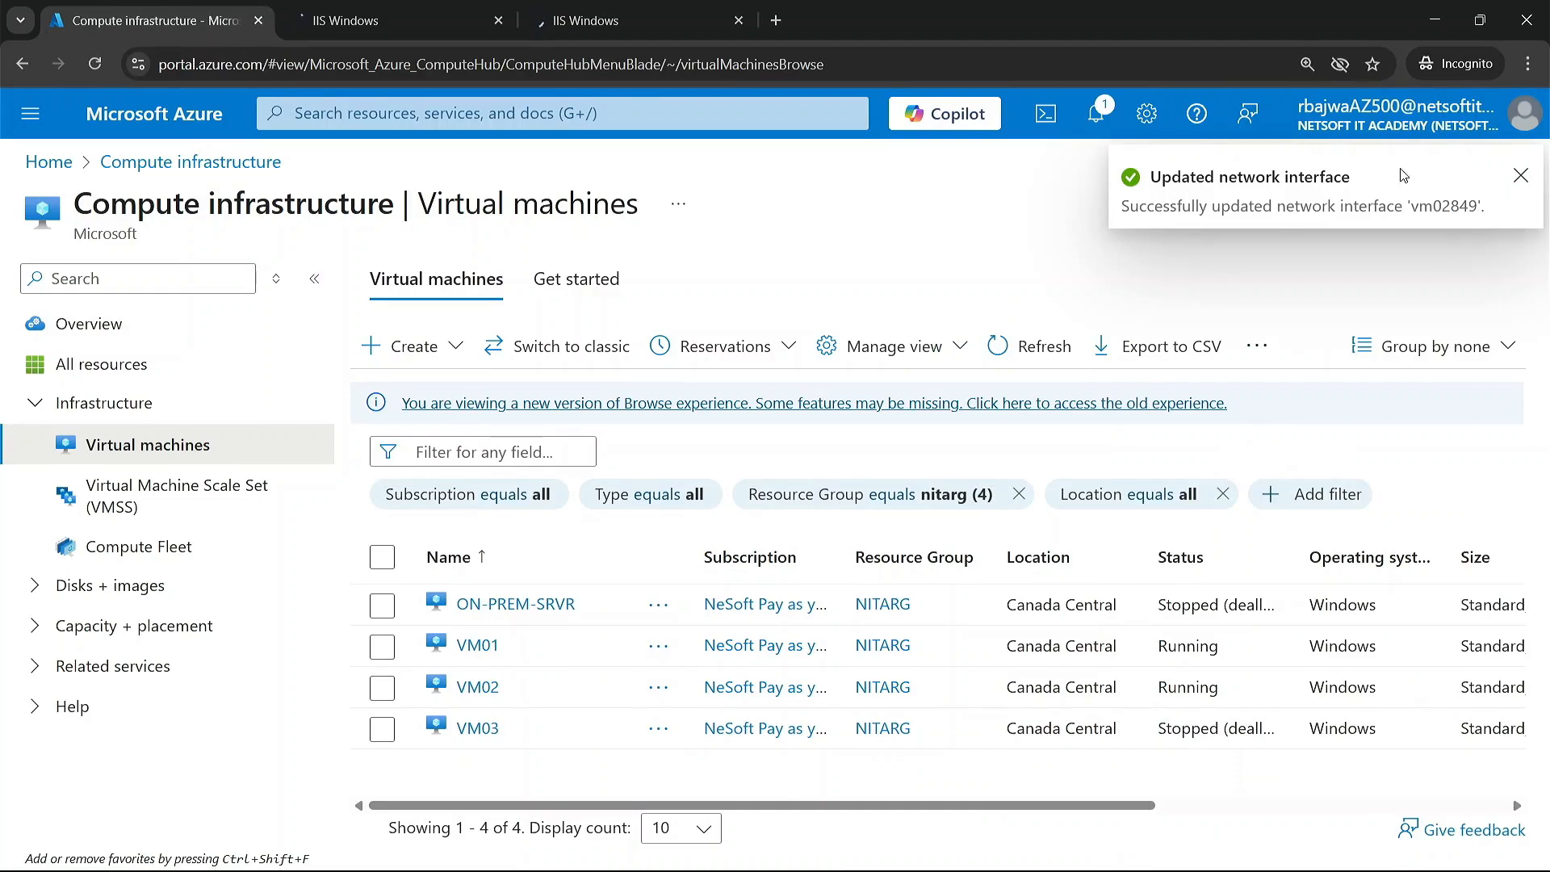
click(1521, 175)
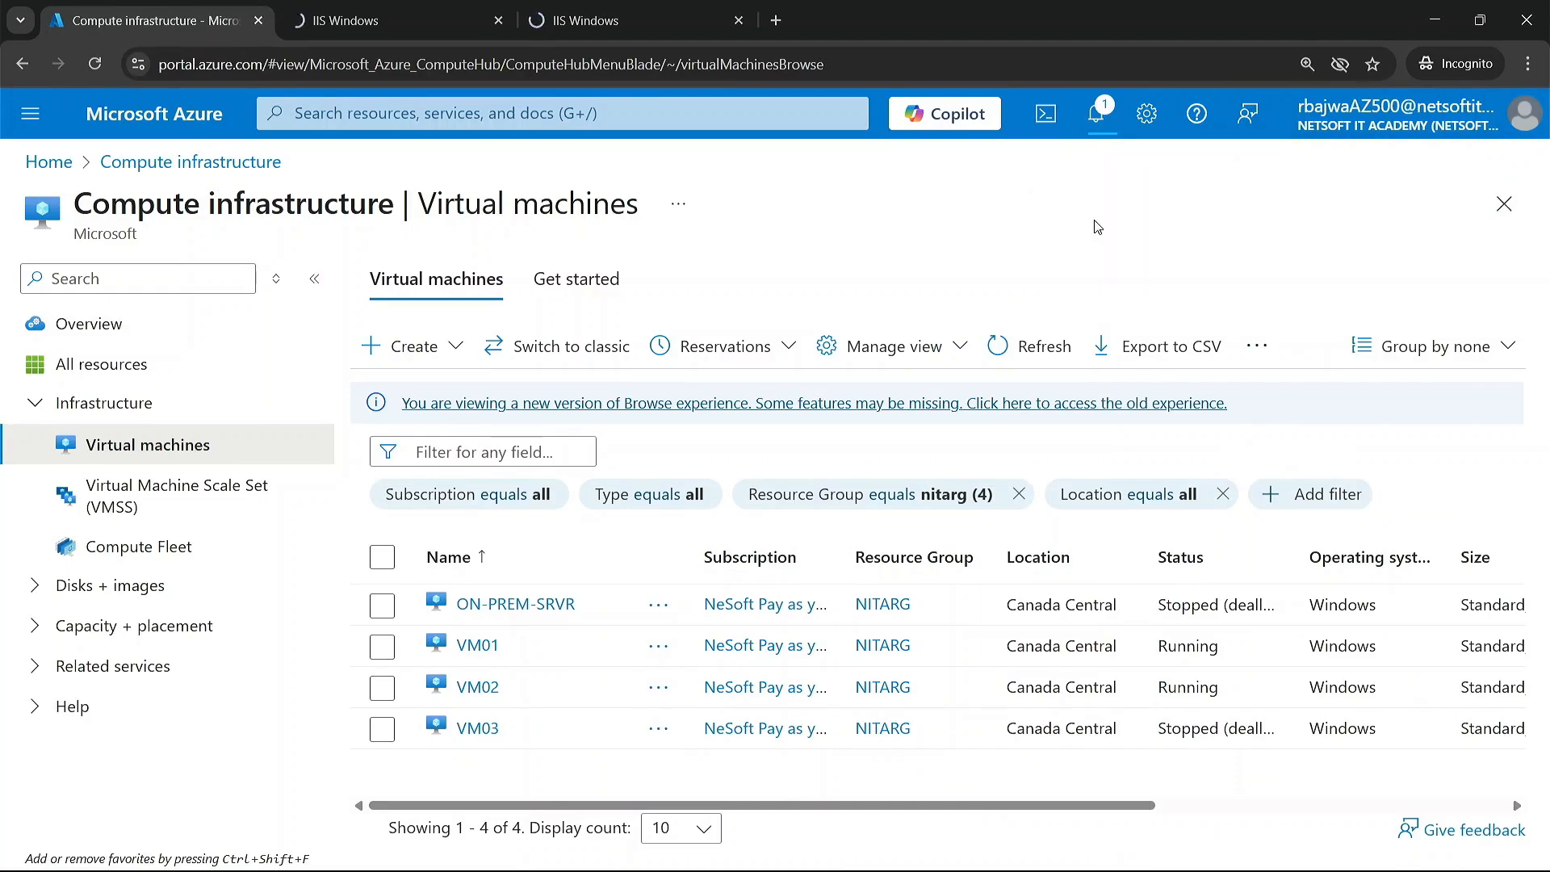
click(483, 646)
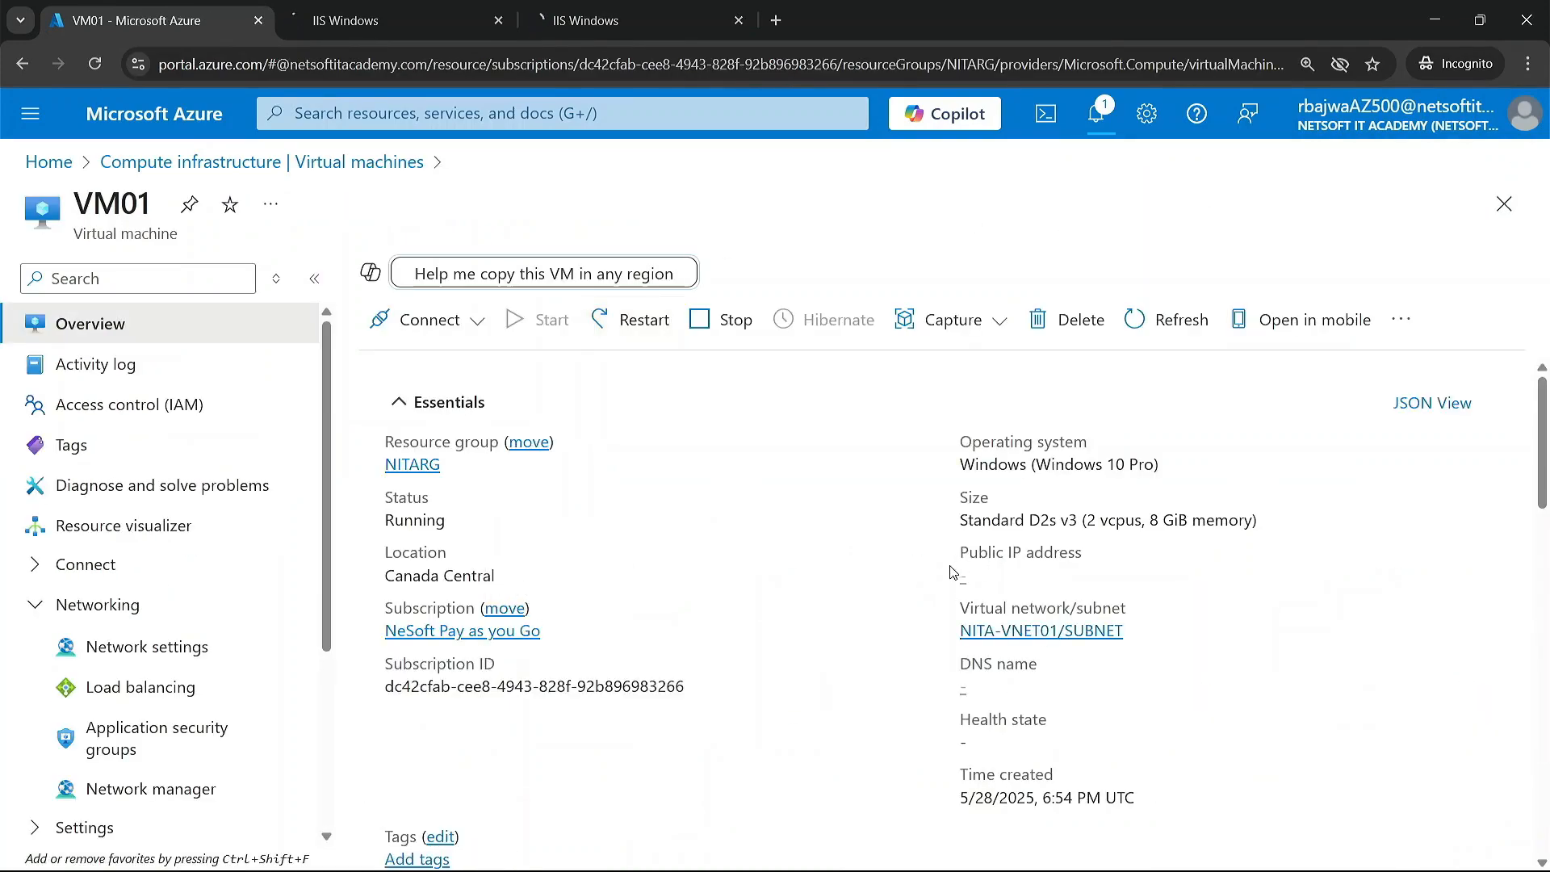
Step: Return to the portal home page and close both VM website tabs
click(185, 115)
click(352, 25)
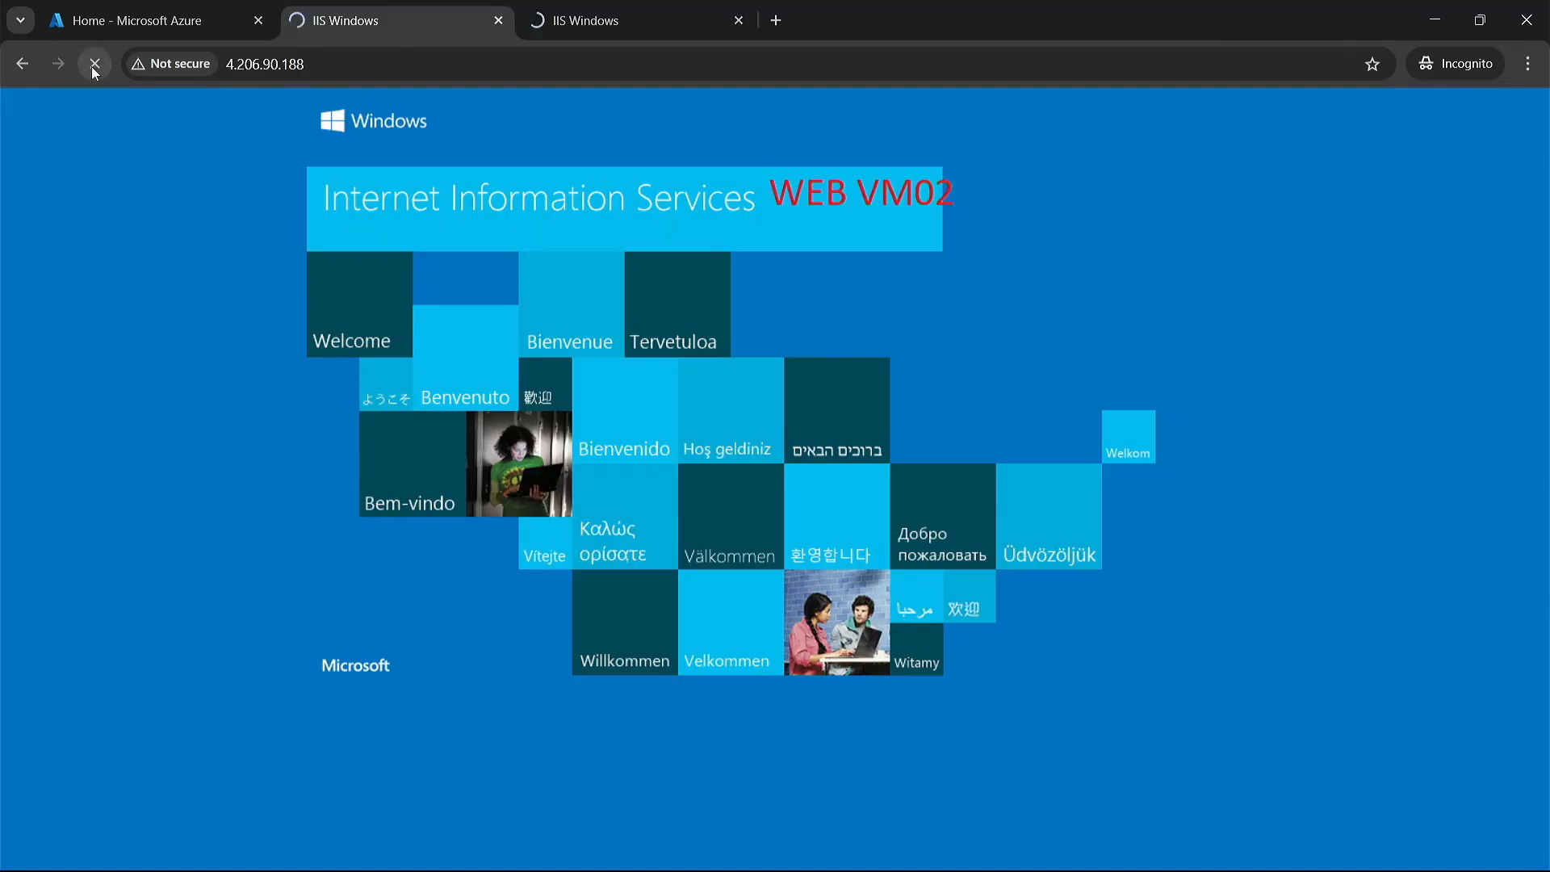
click(499, 21)
click(498, 20)
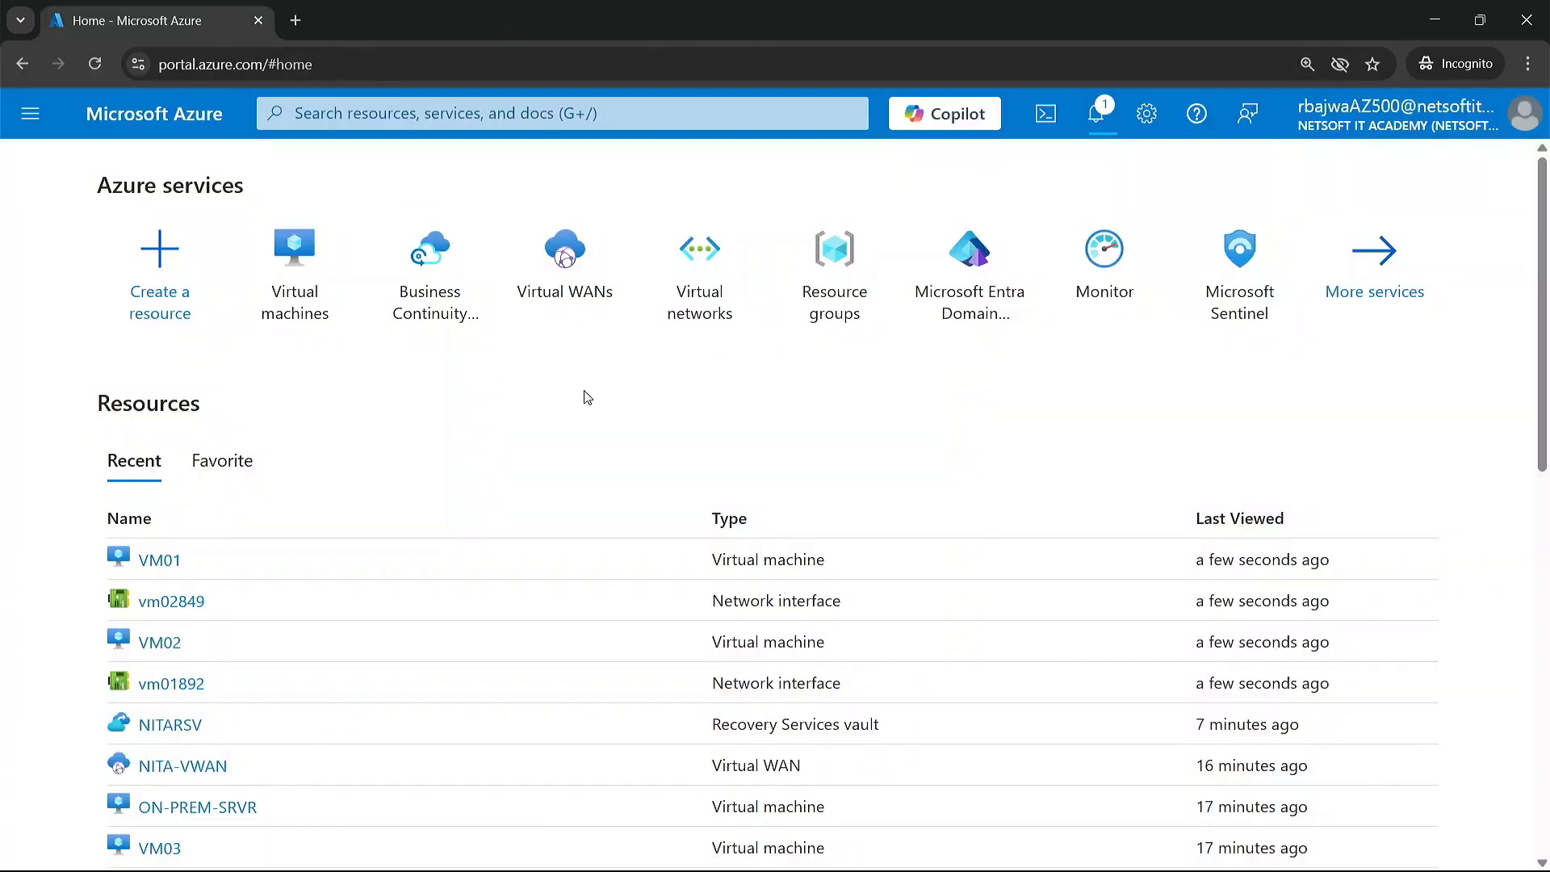
Step: Find the Load balancers service by searching for "lb" and start creating a Standard Load balancer
click(358, 113)
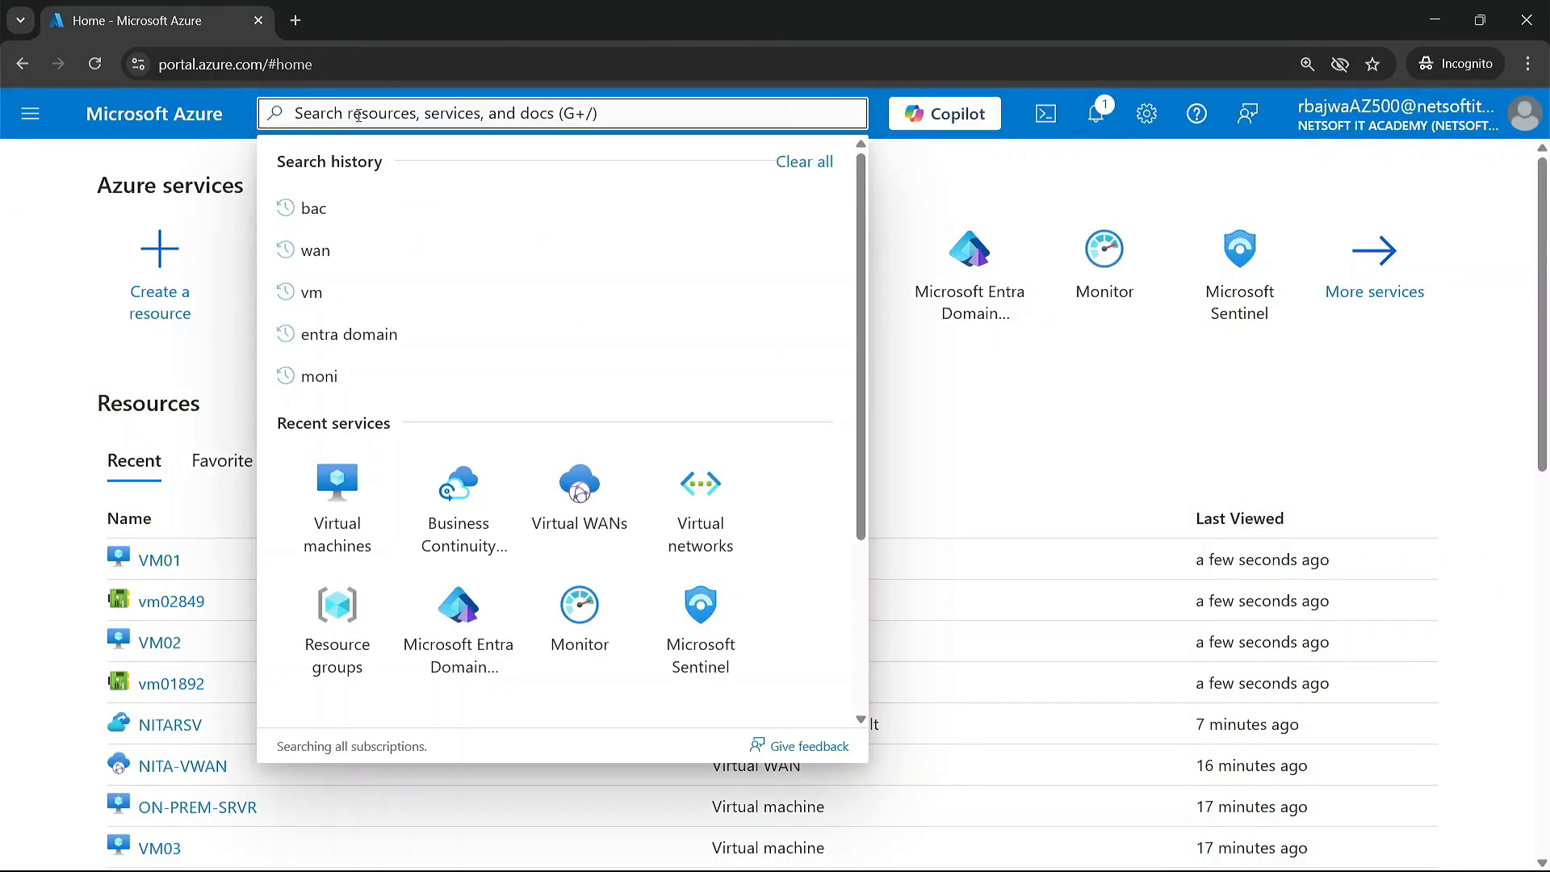
text(lb)
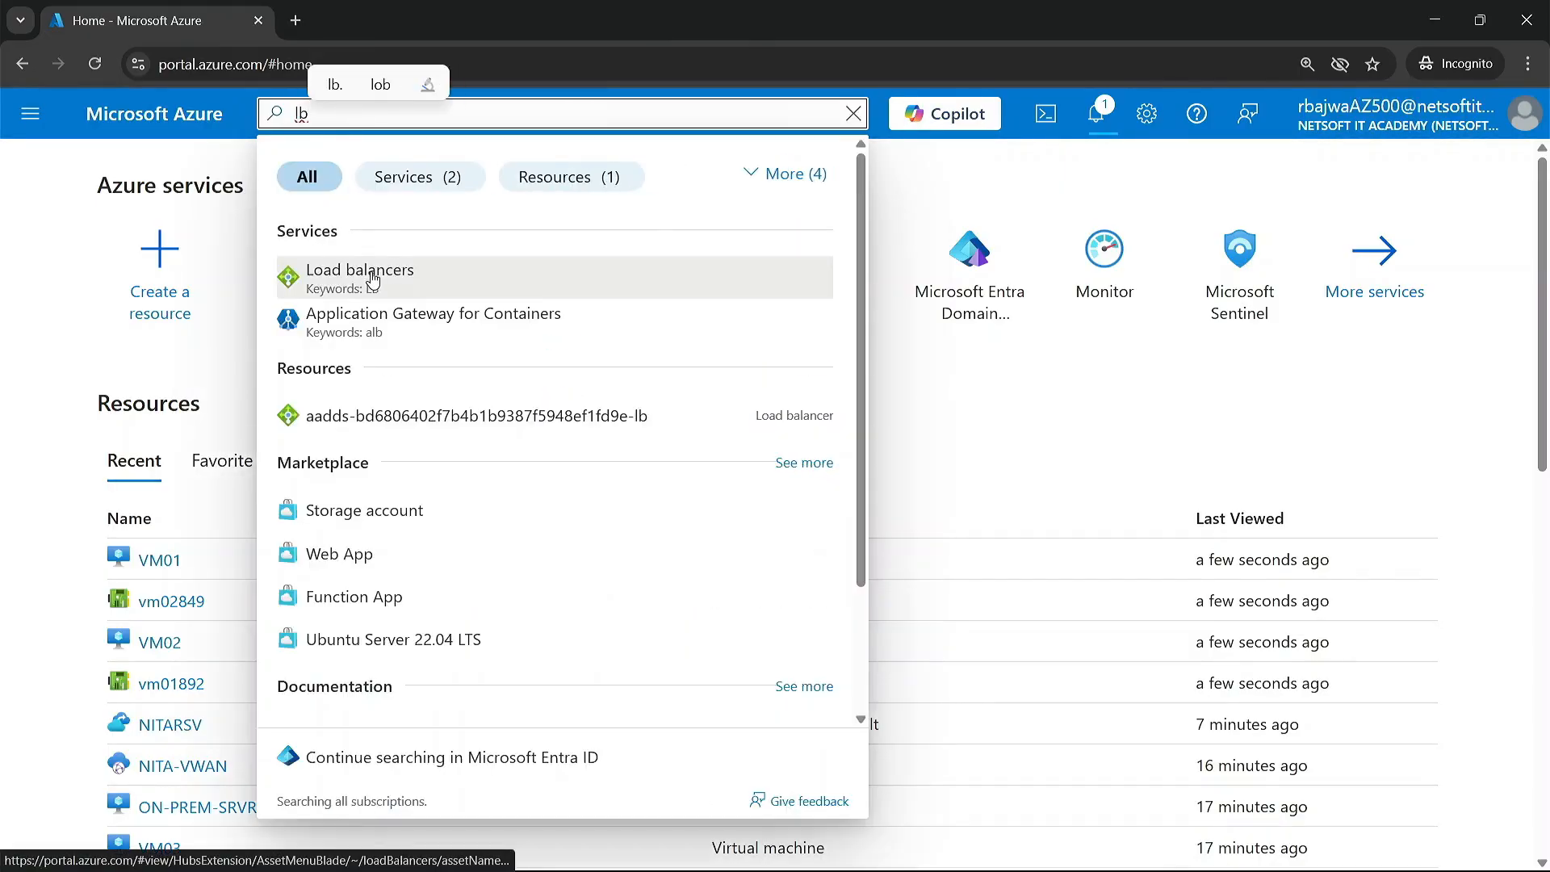
click(373, 280)
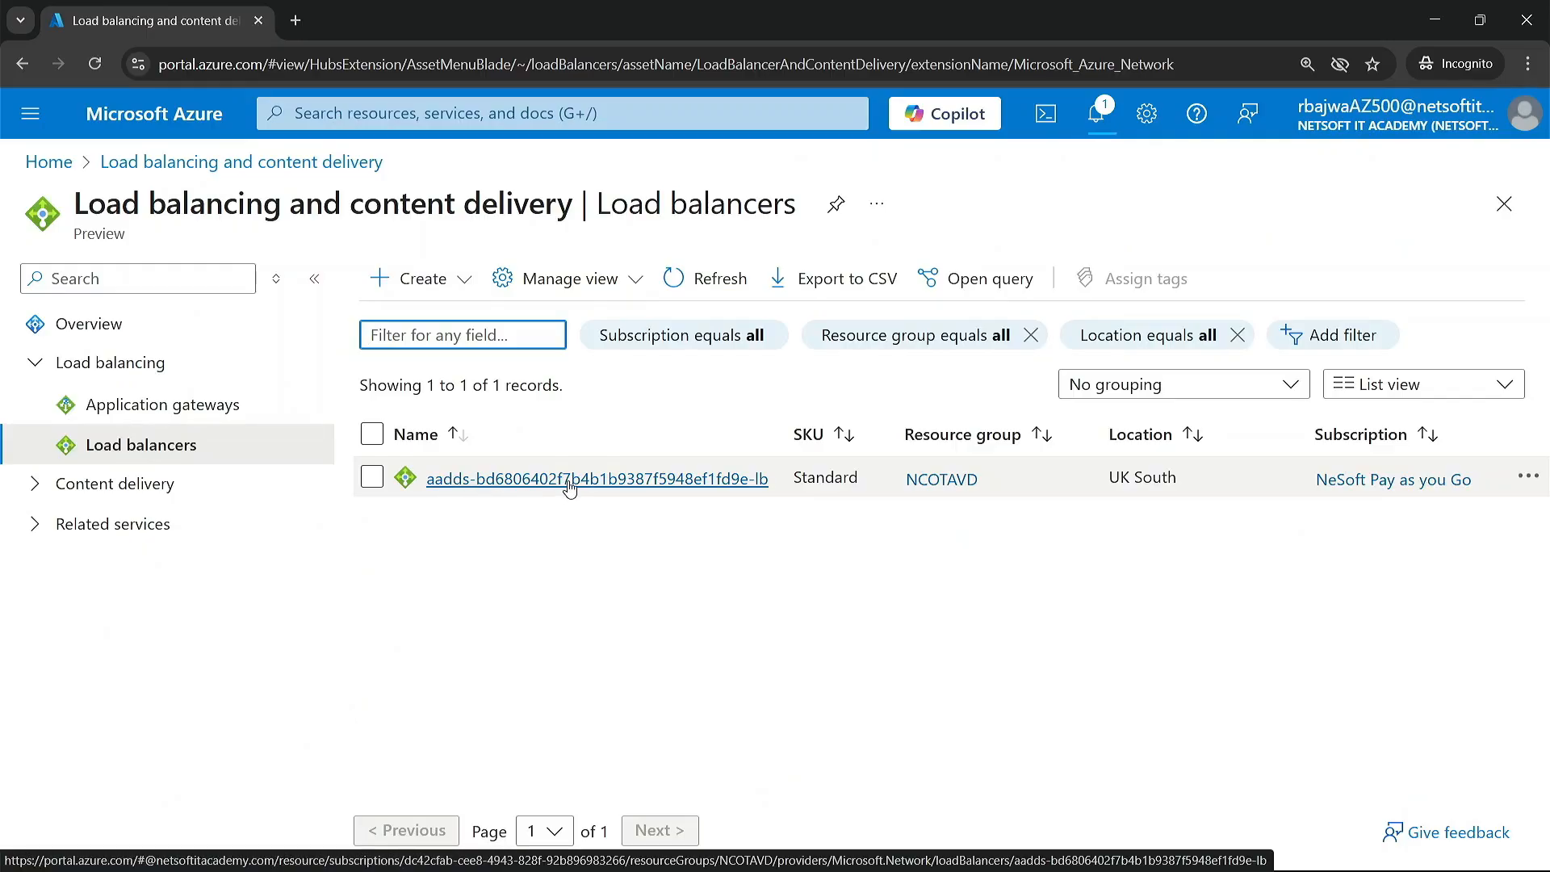
click(456, 283)
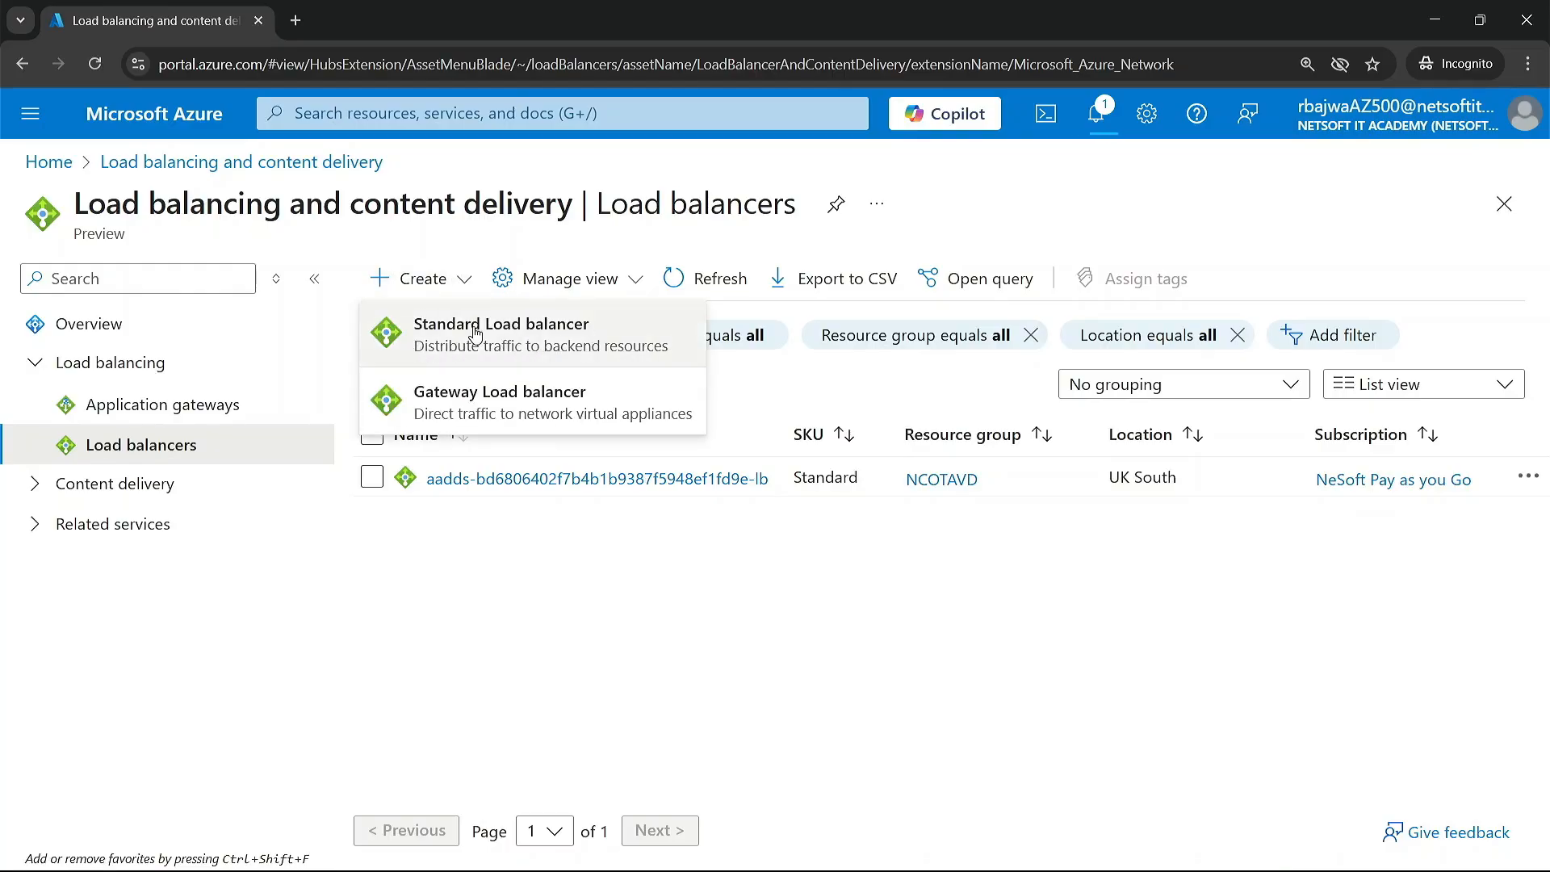
click(475, 333)
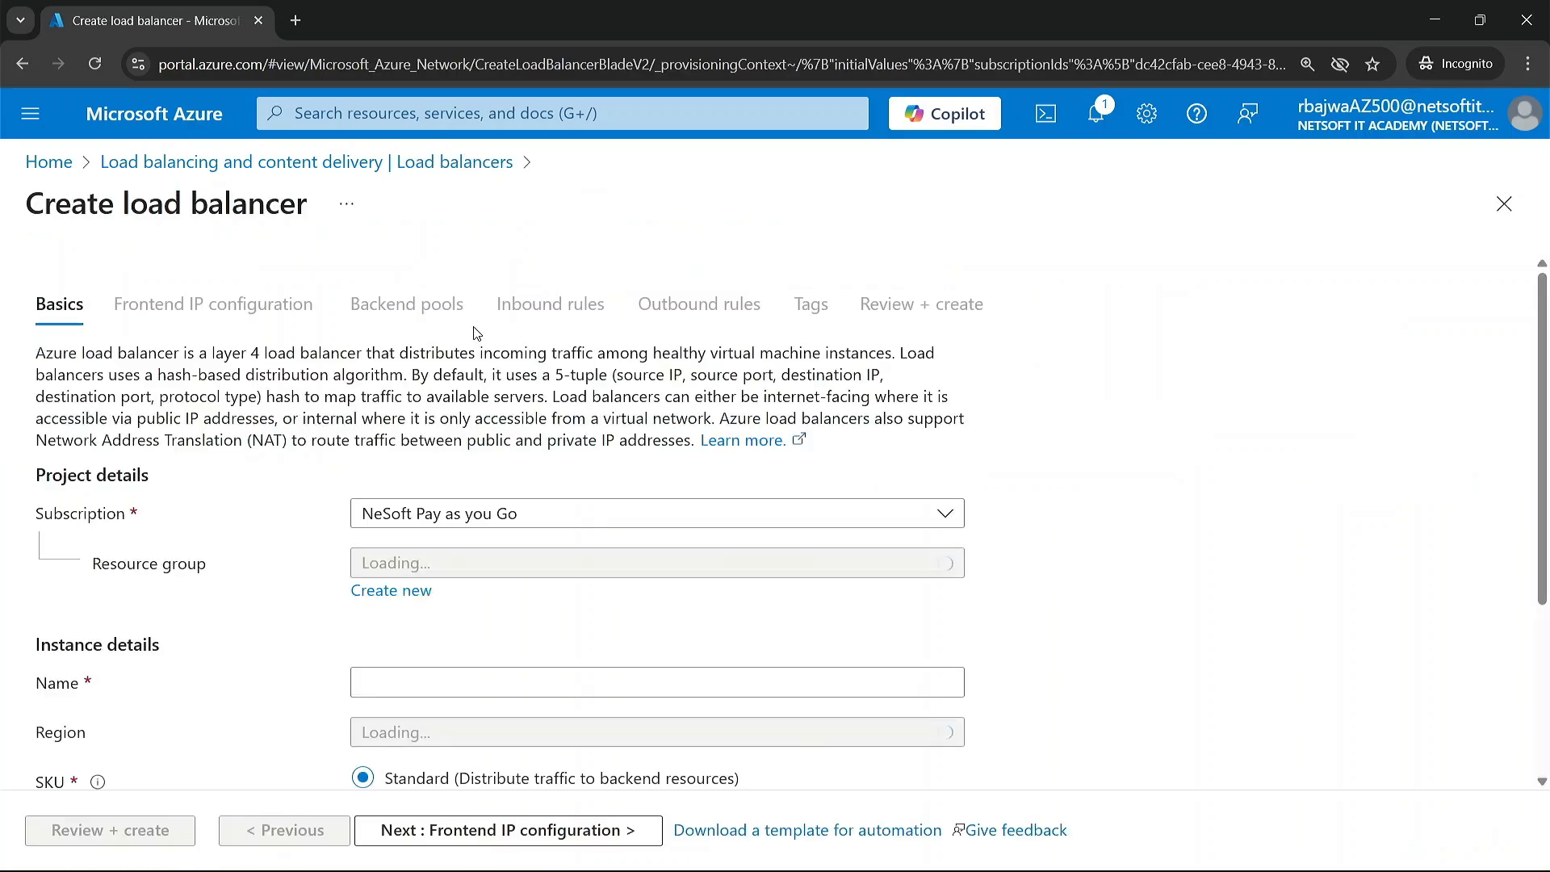
Step: Assign the load balancer to resource group NITARG and name it NITA-LB
scroll(343, 618, down, 2)
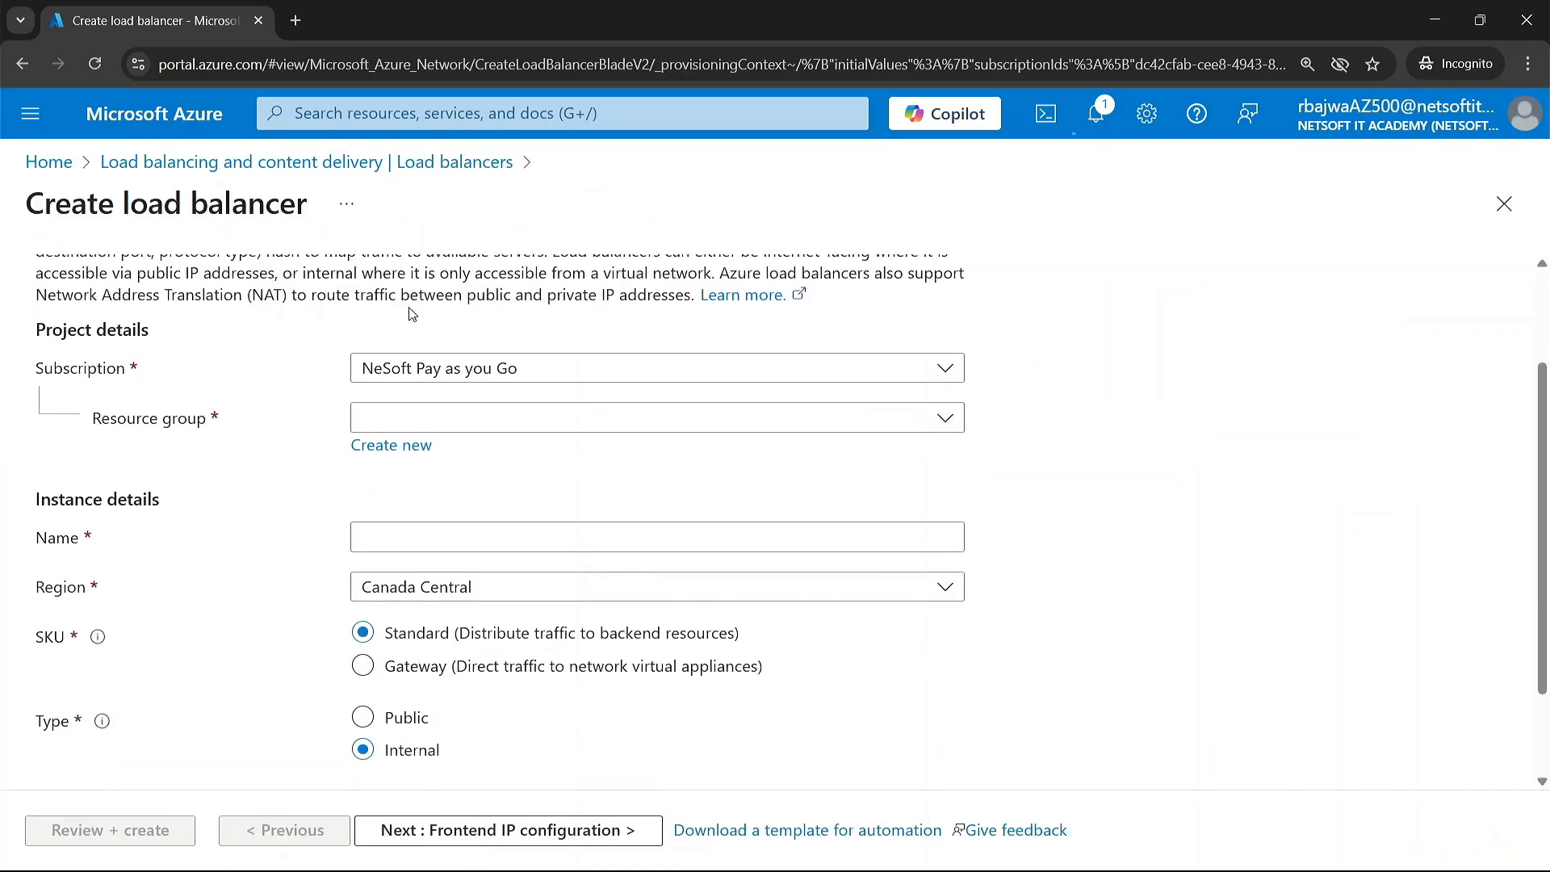
click(408, 418)
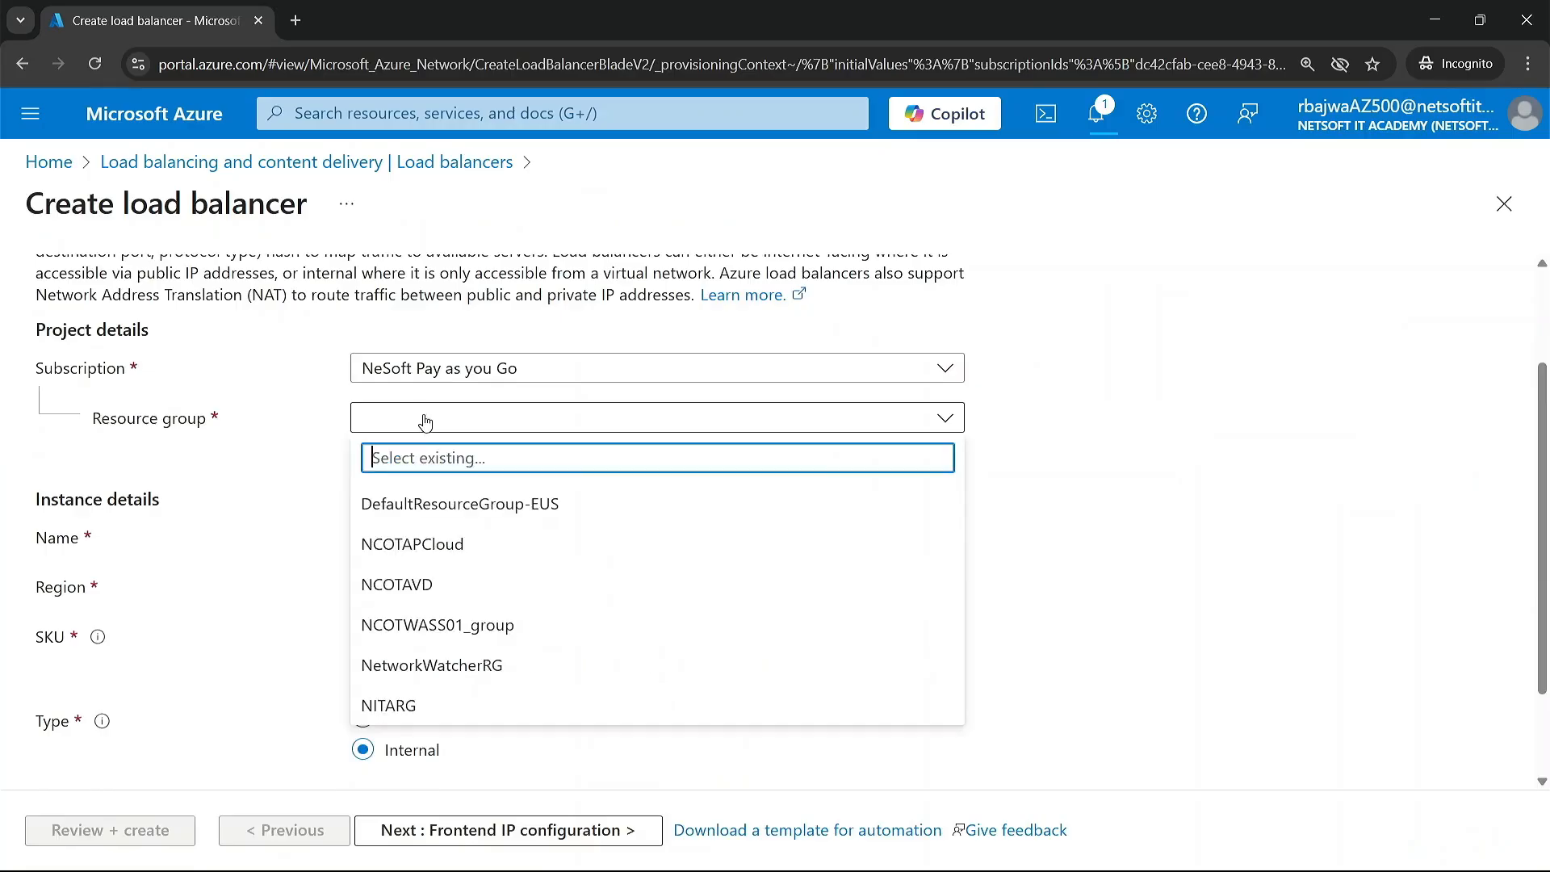
click(406, 705)
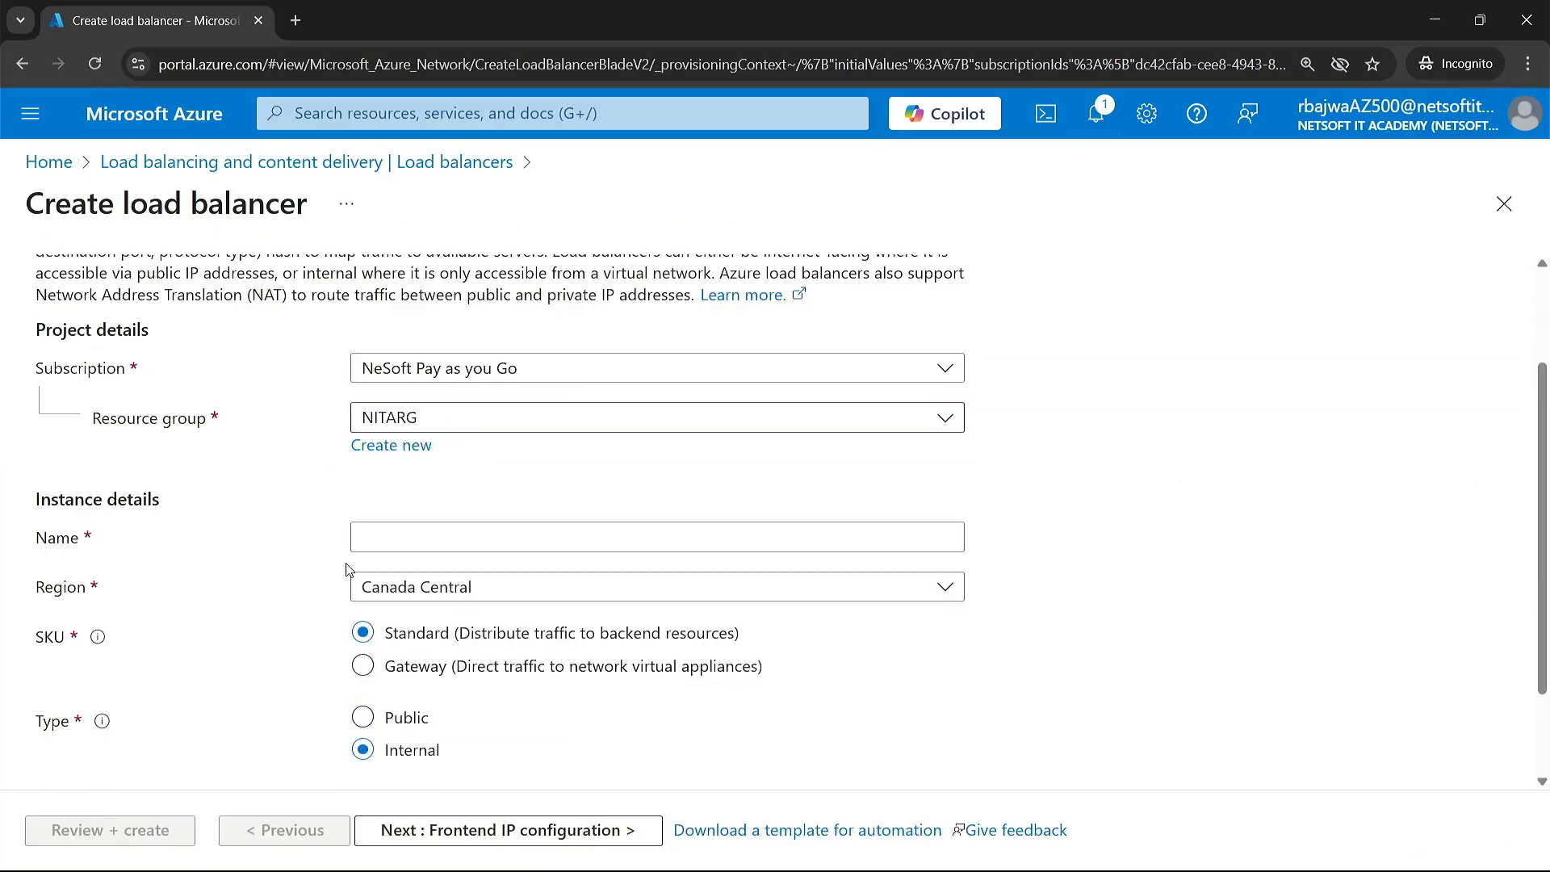
click(403, 538)
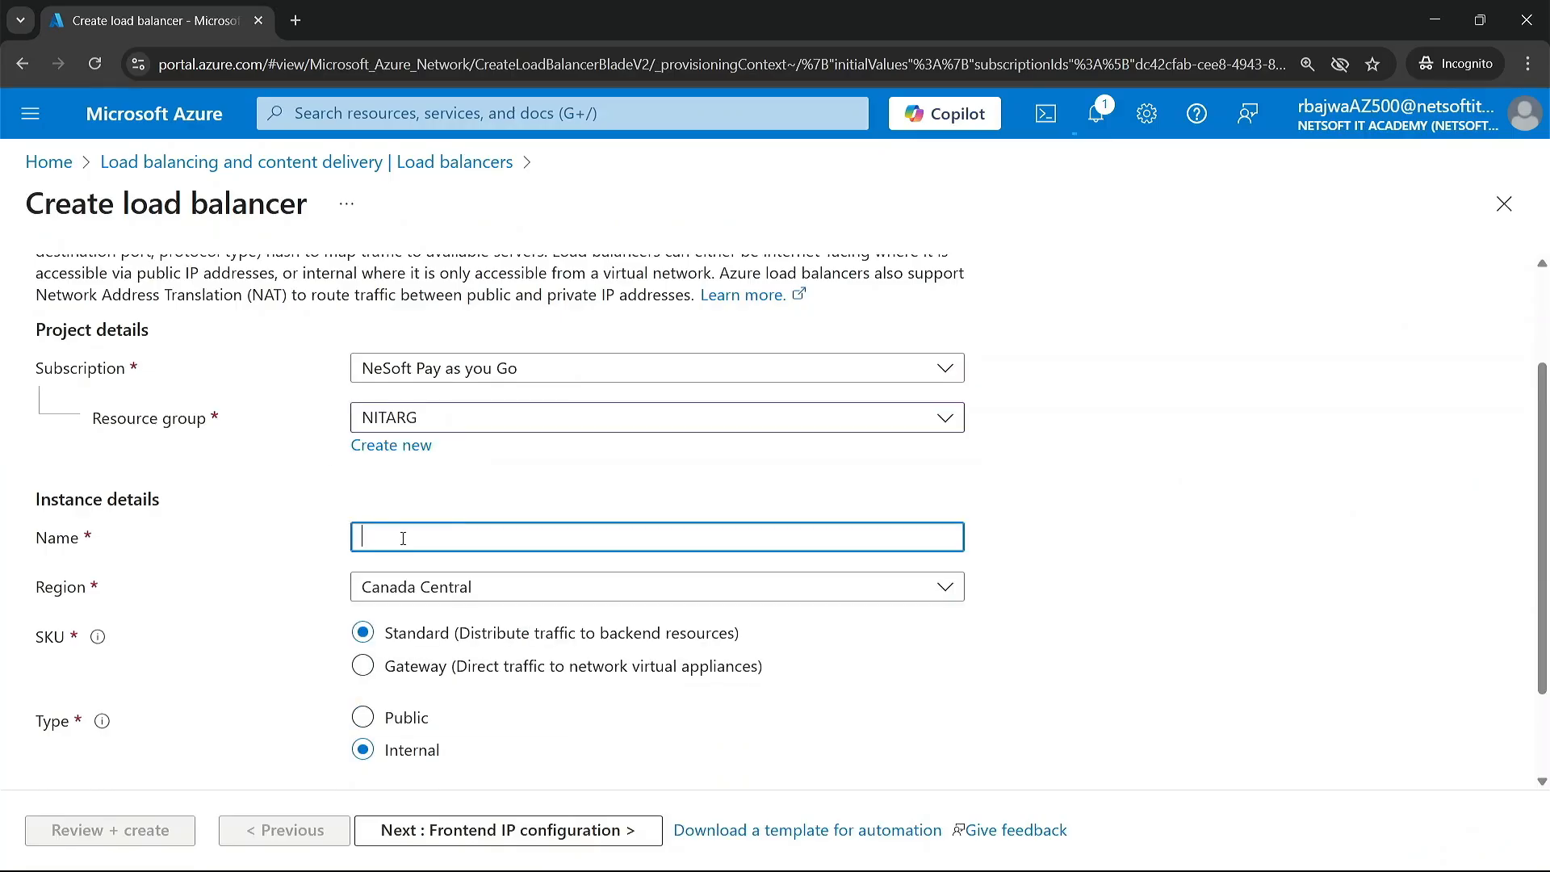
text(NITA)
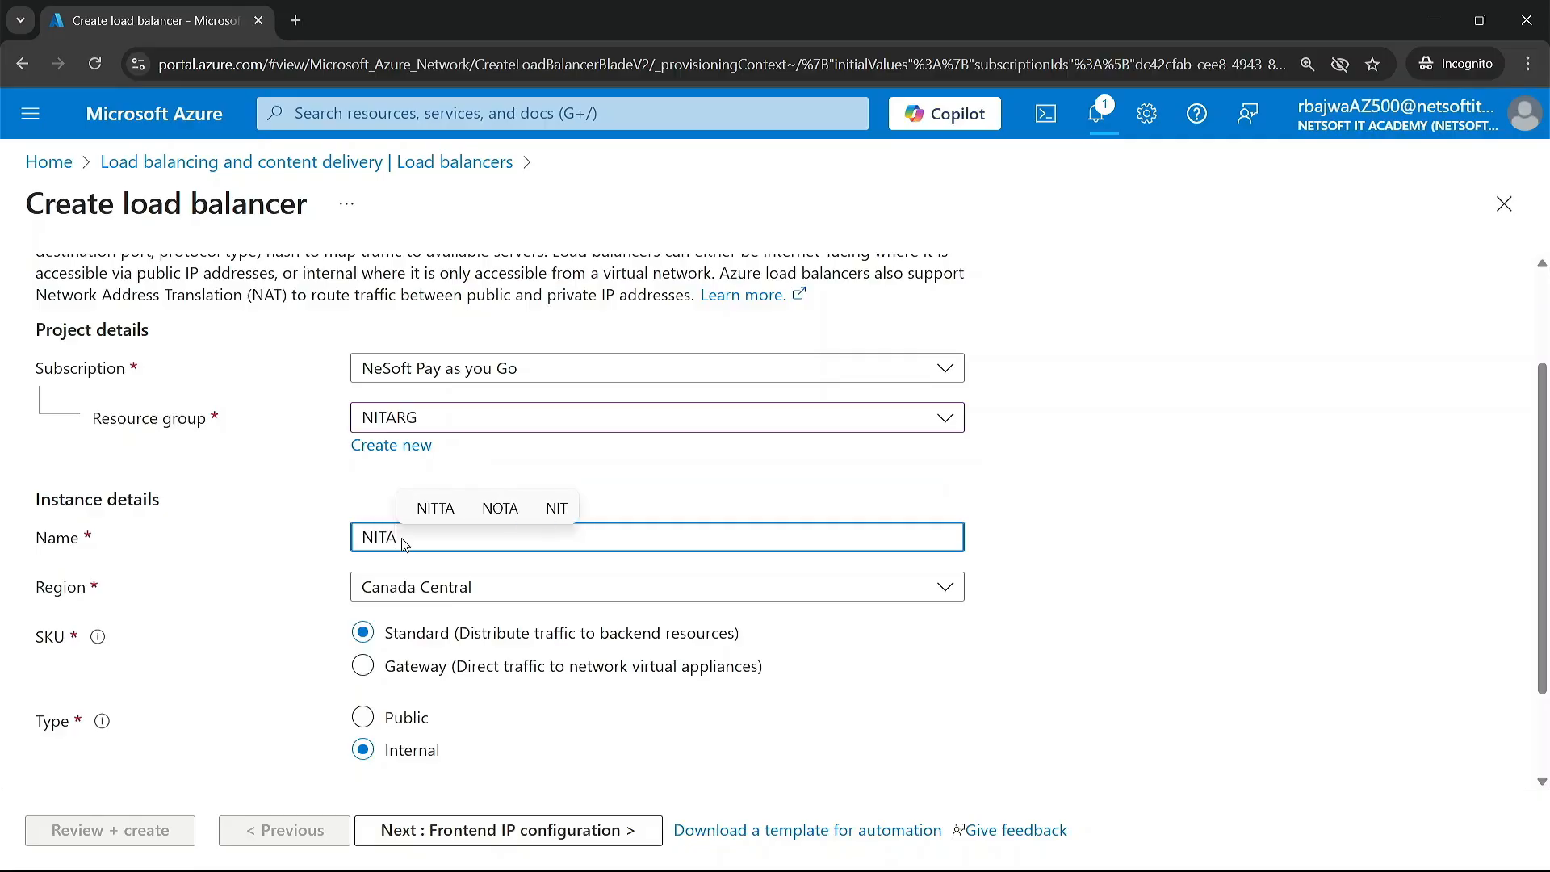
text(-LB)
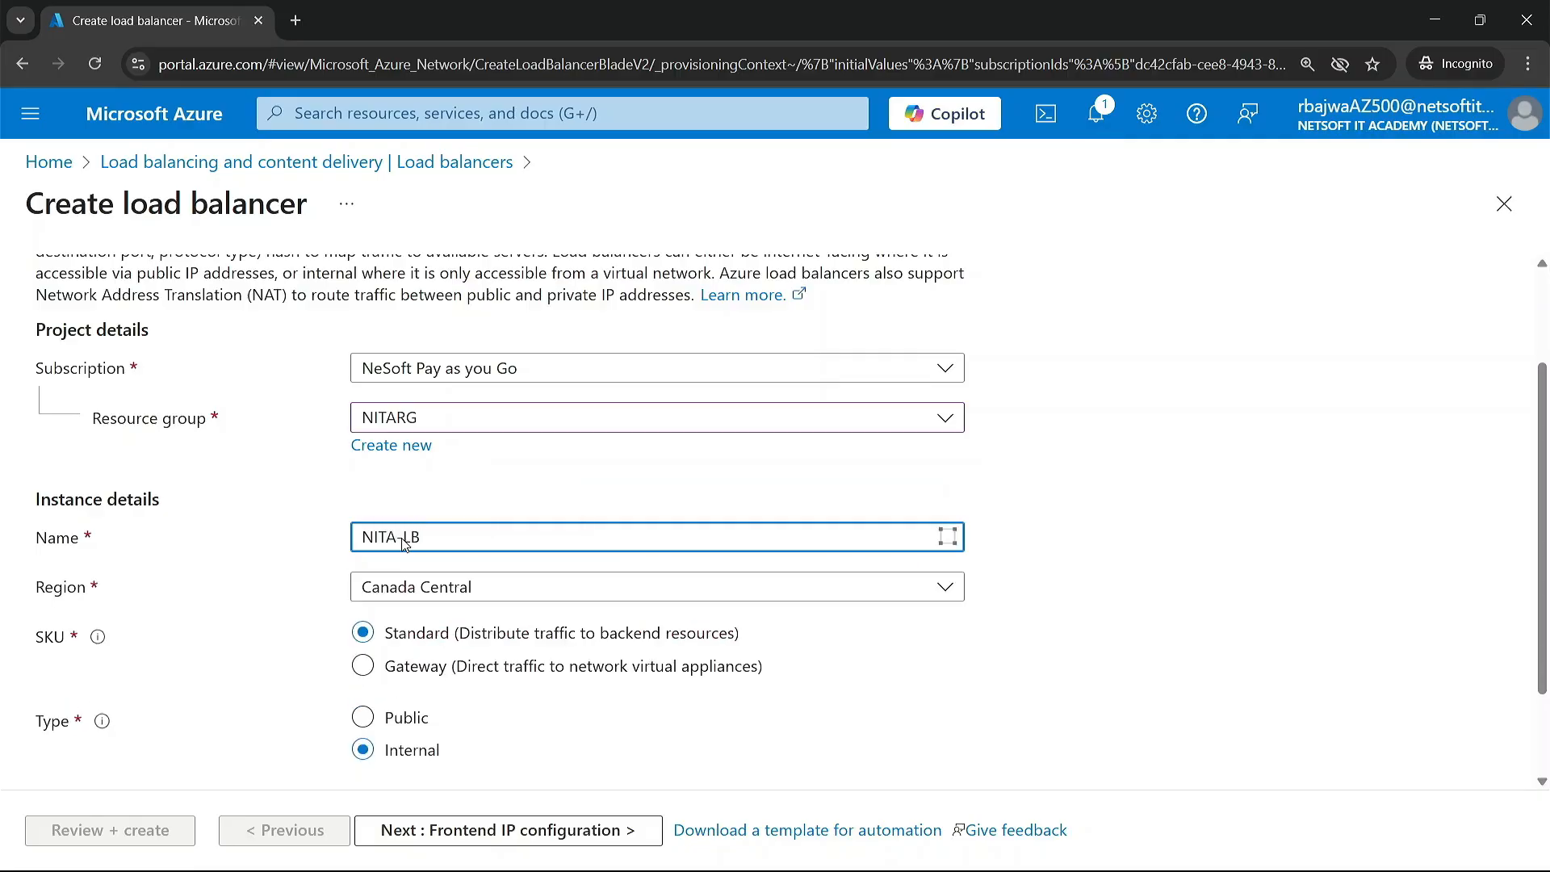
Step: Set the load balancer type to Public and proceed to the frontend IP configuration
scroll(404, 543, down, 1)
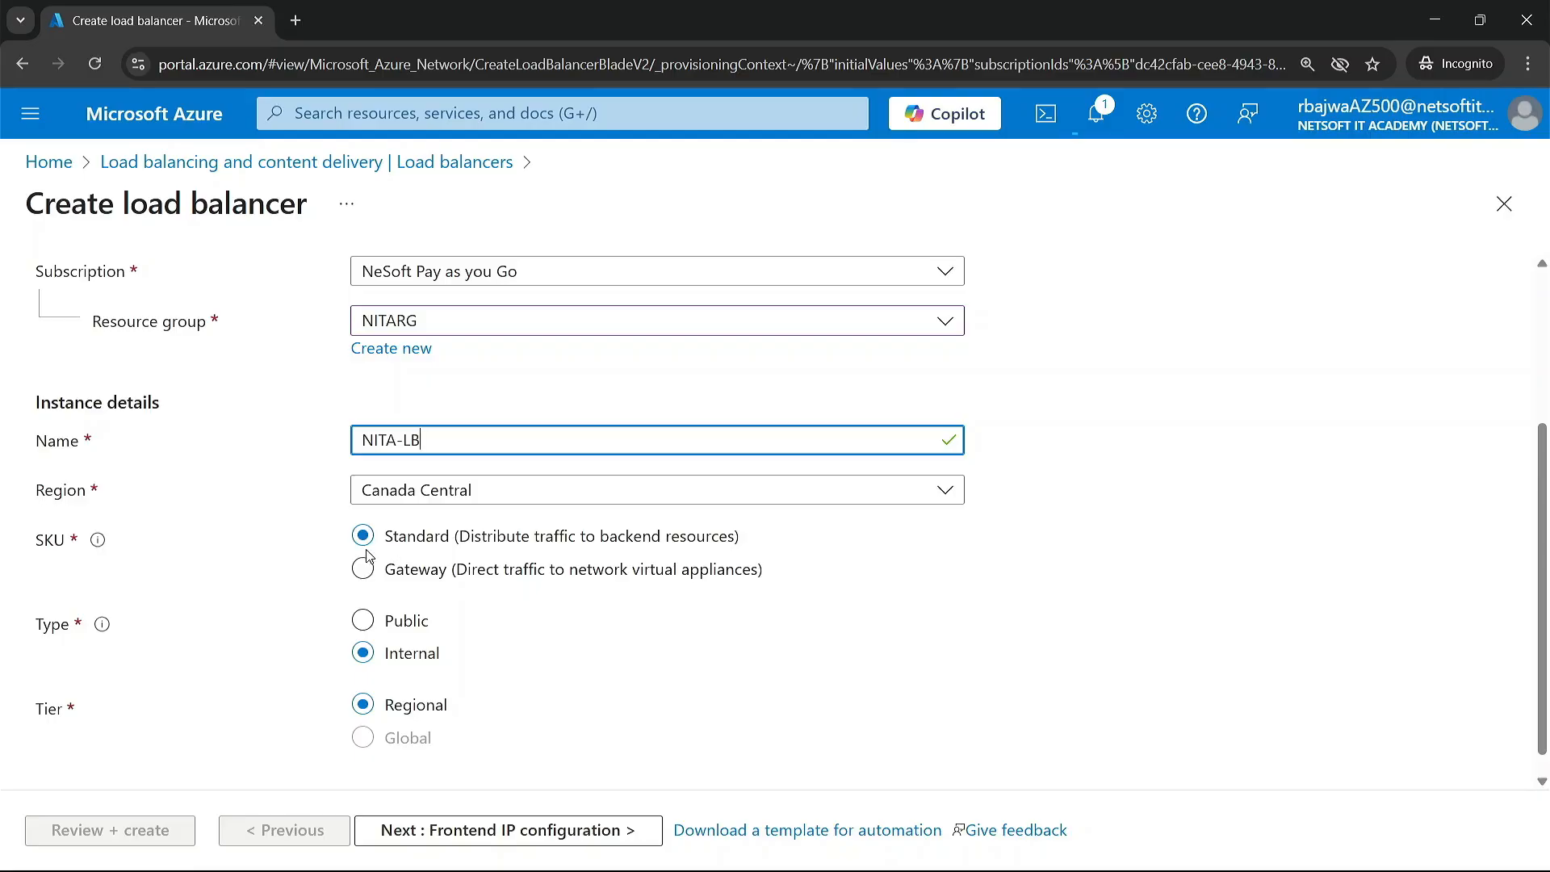
scroll(445, 628, down, 1)
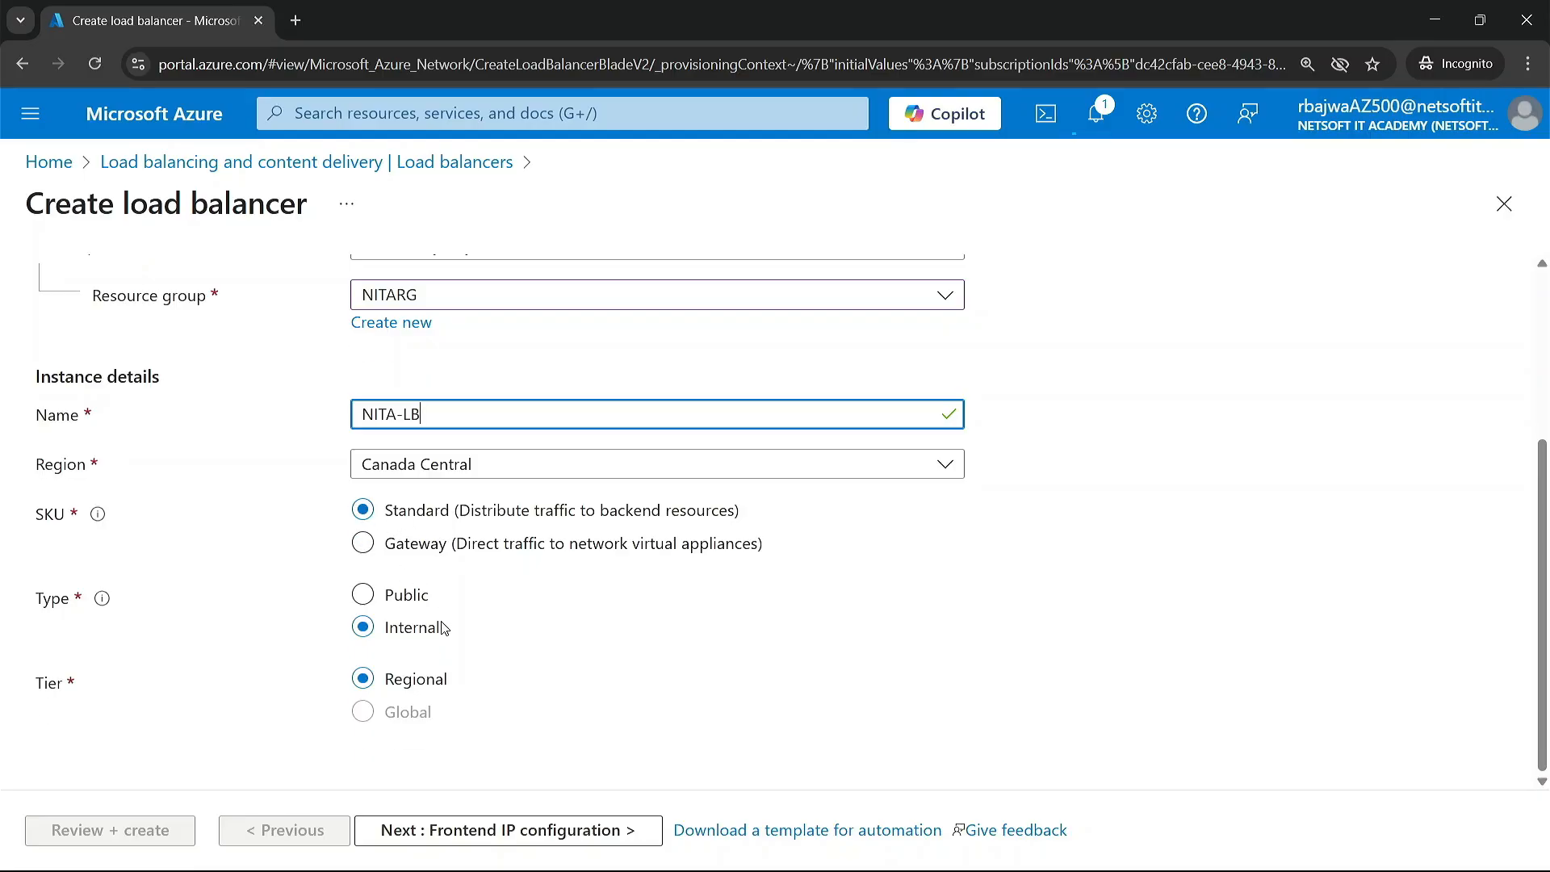
click(363, 595)
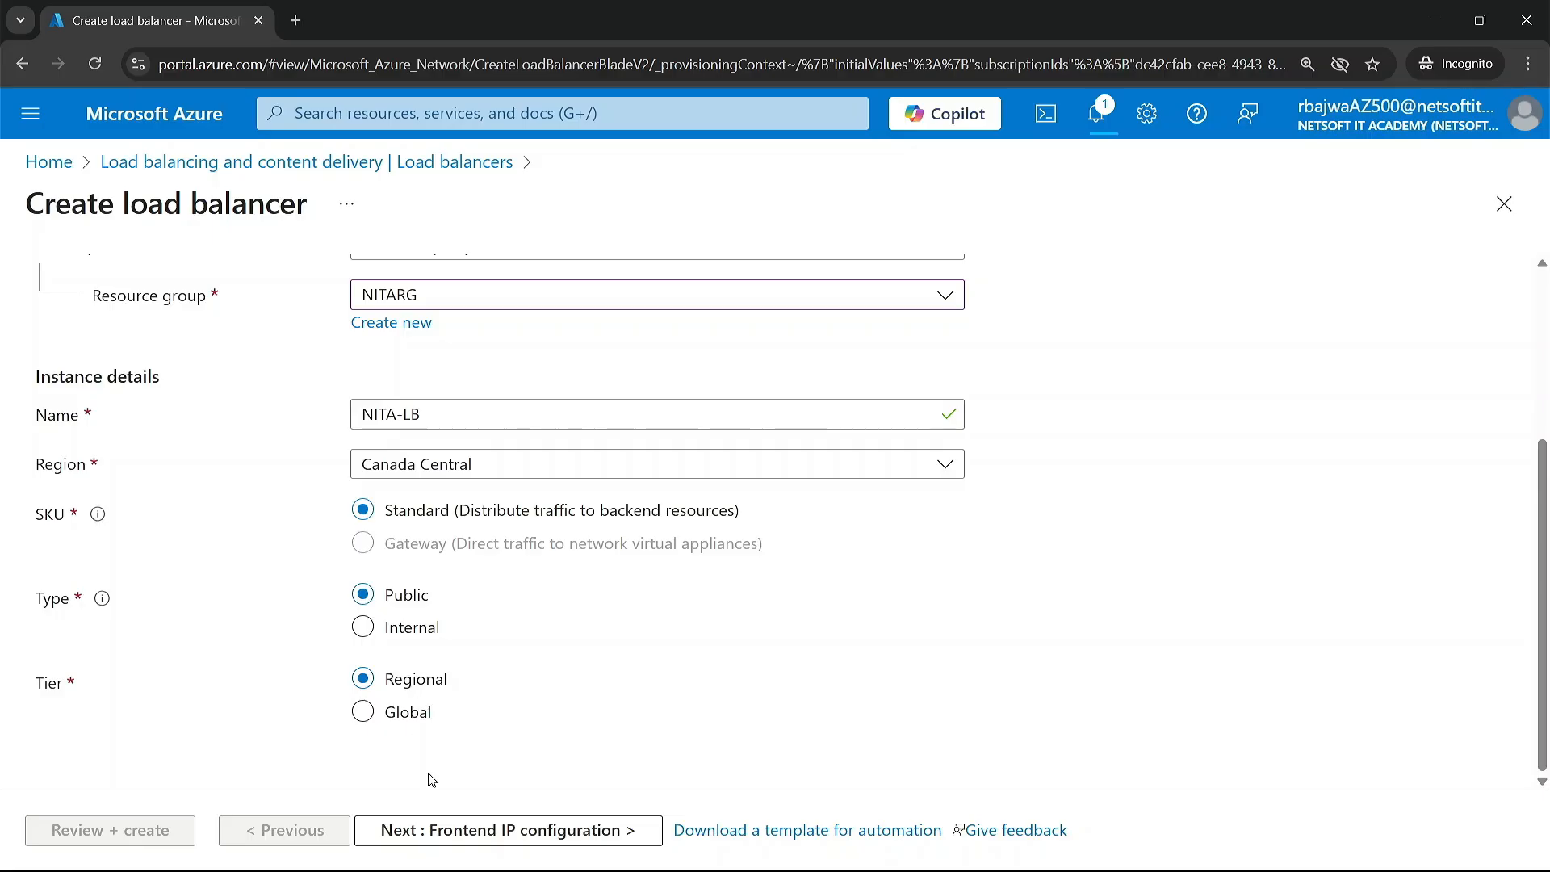
scroll(574, 737, up, 4)
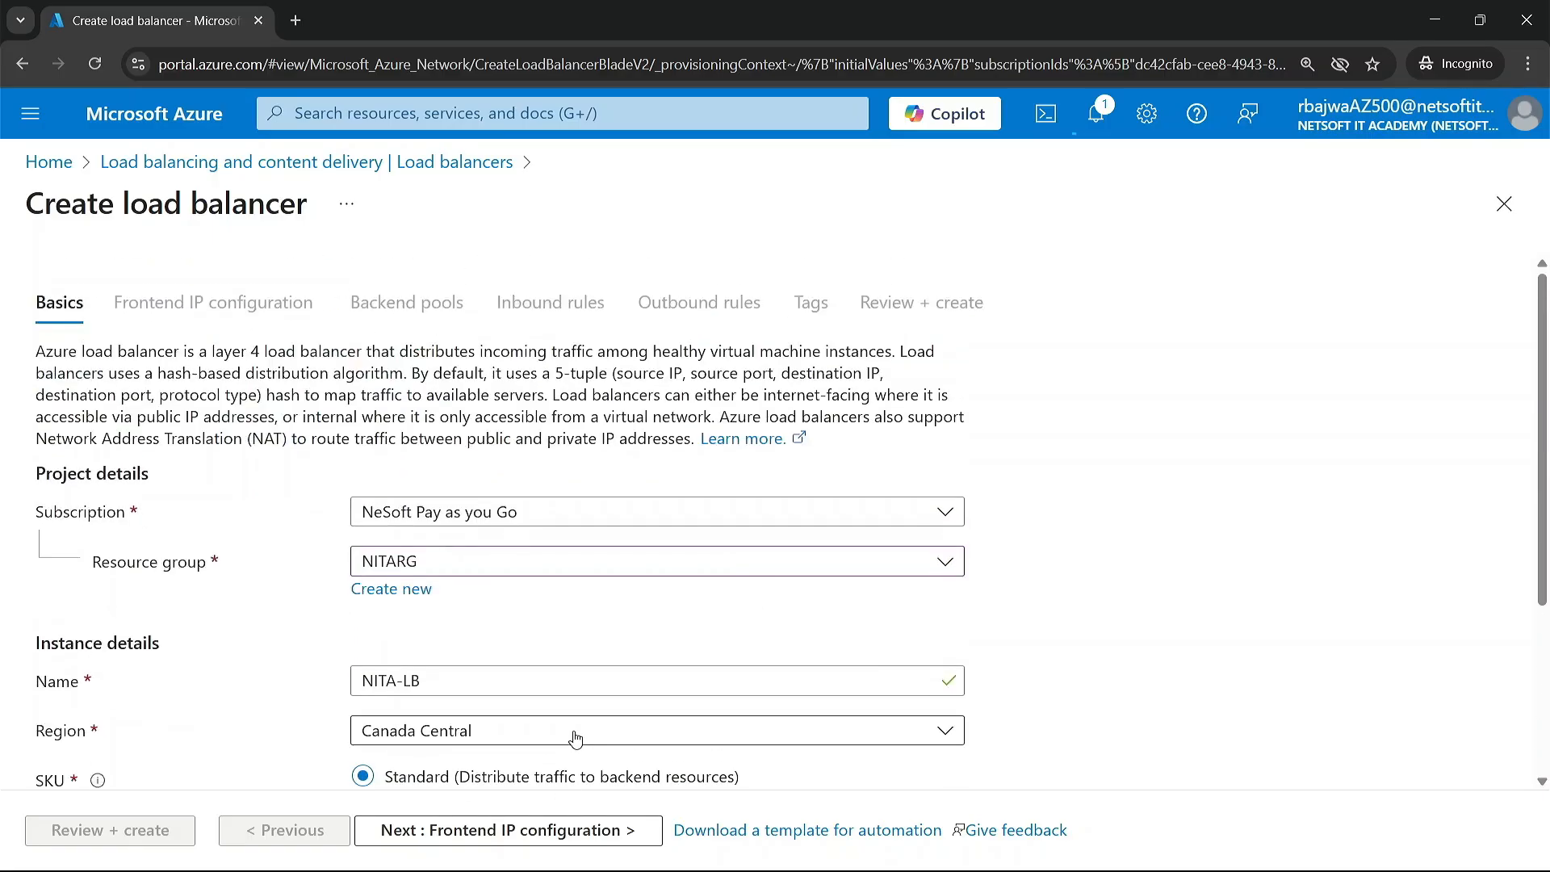
click(492, 832)
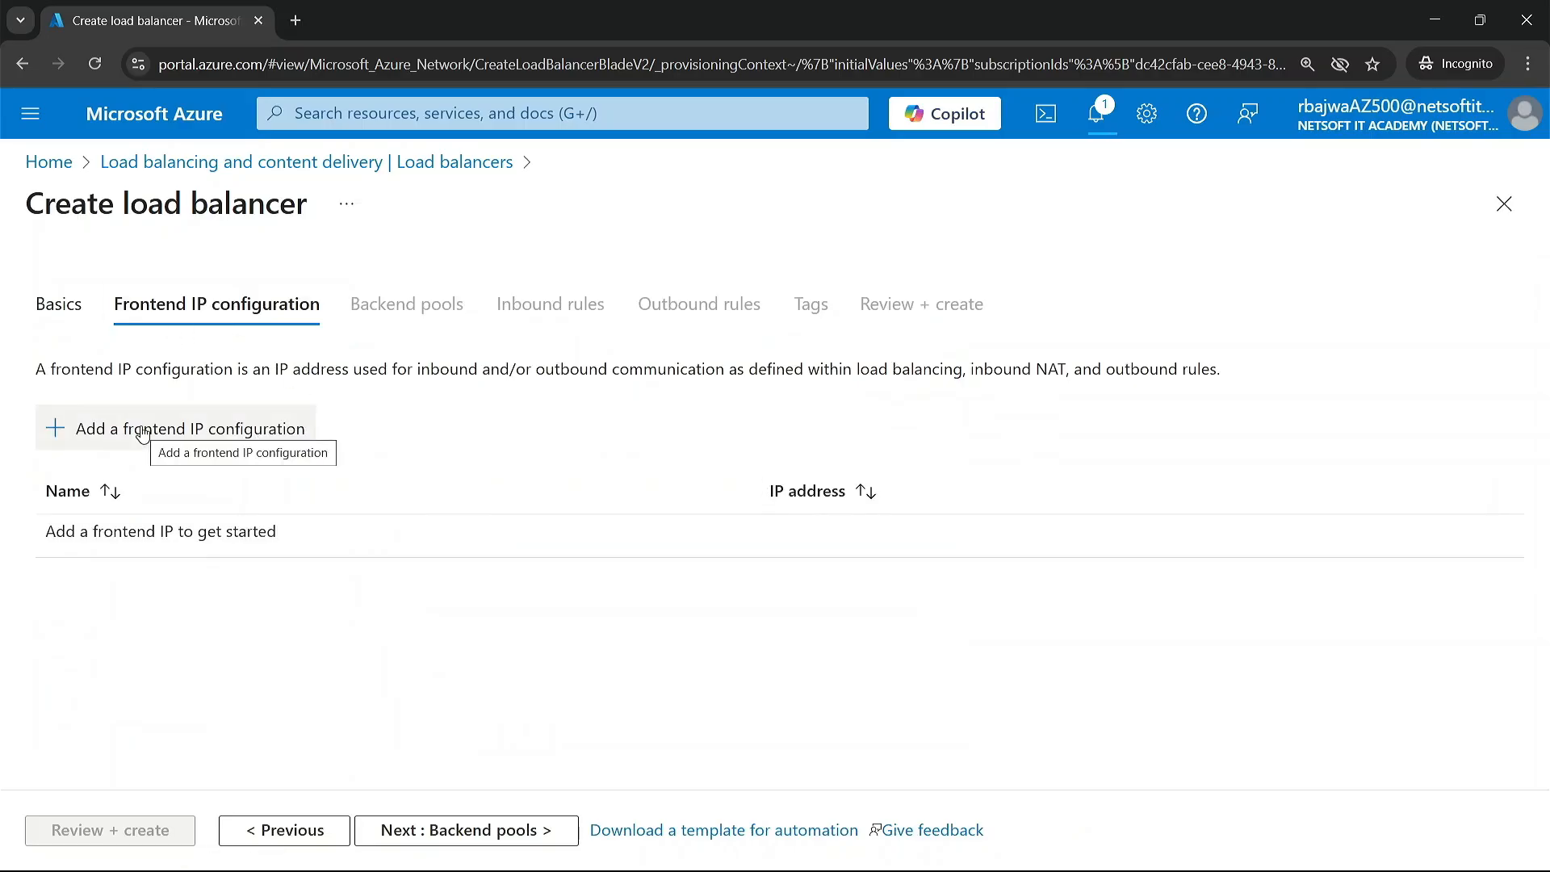
Step: Start a new frontend IP configuration for the load balancer and name it NITA-LB-FE
click(142, 434)
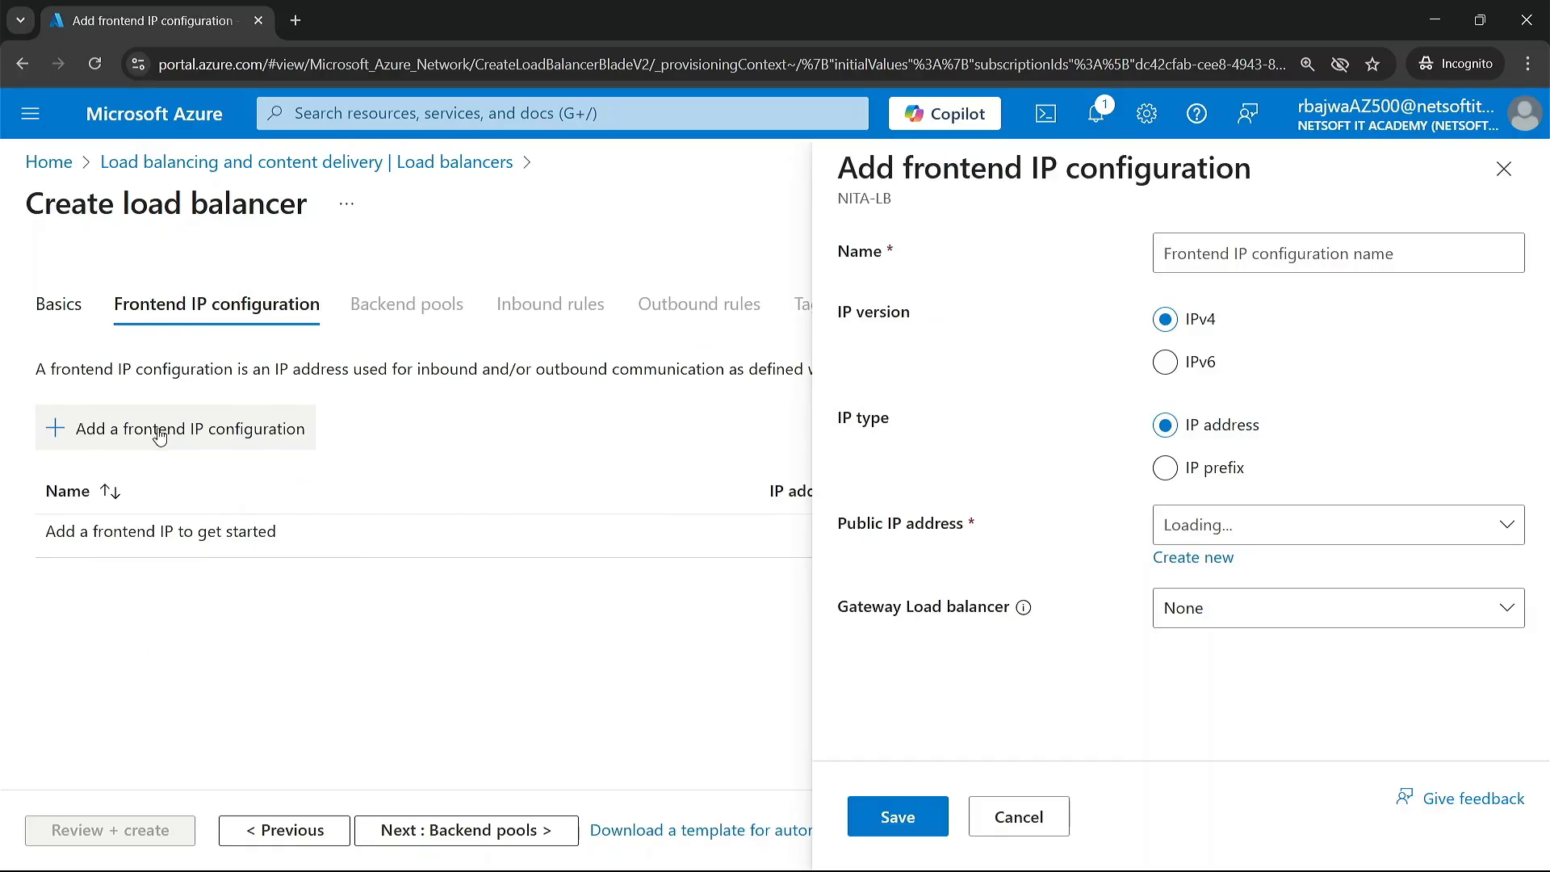
click(1265, 253)
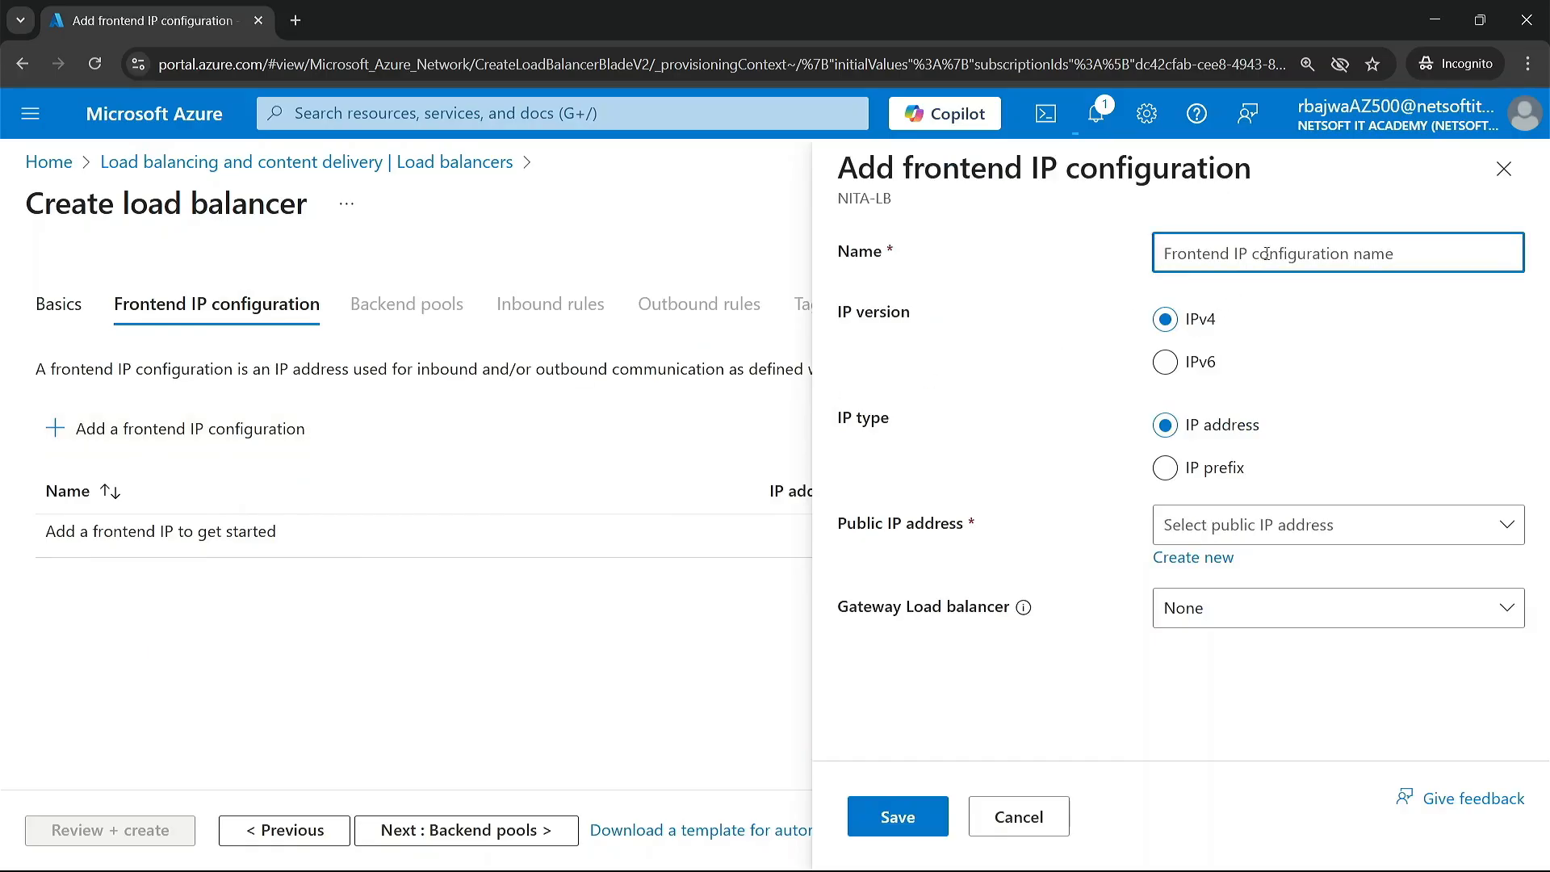
text(NITA-)
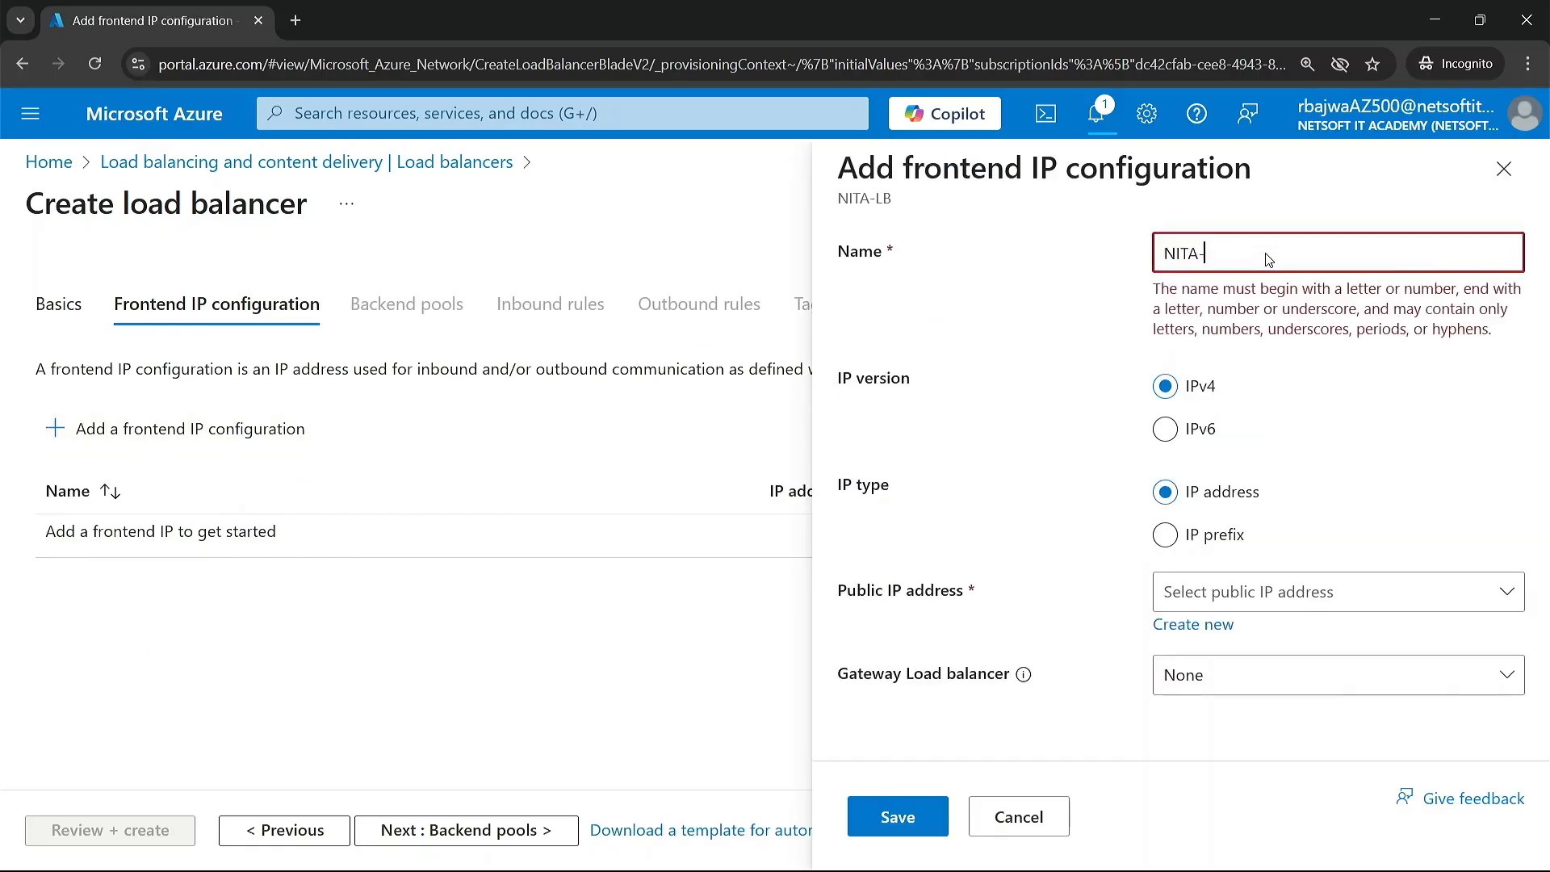
text(LB-)
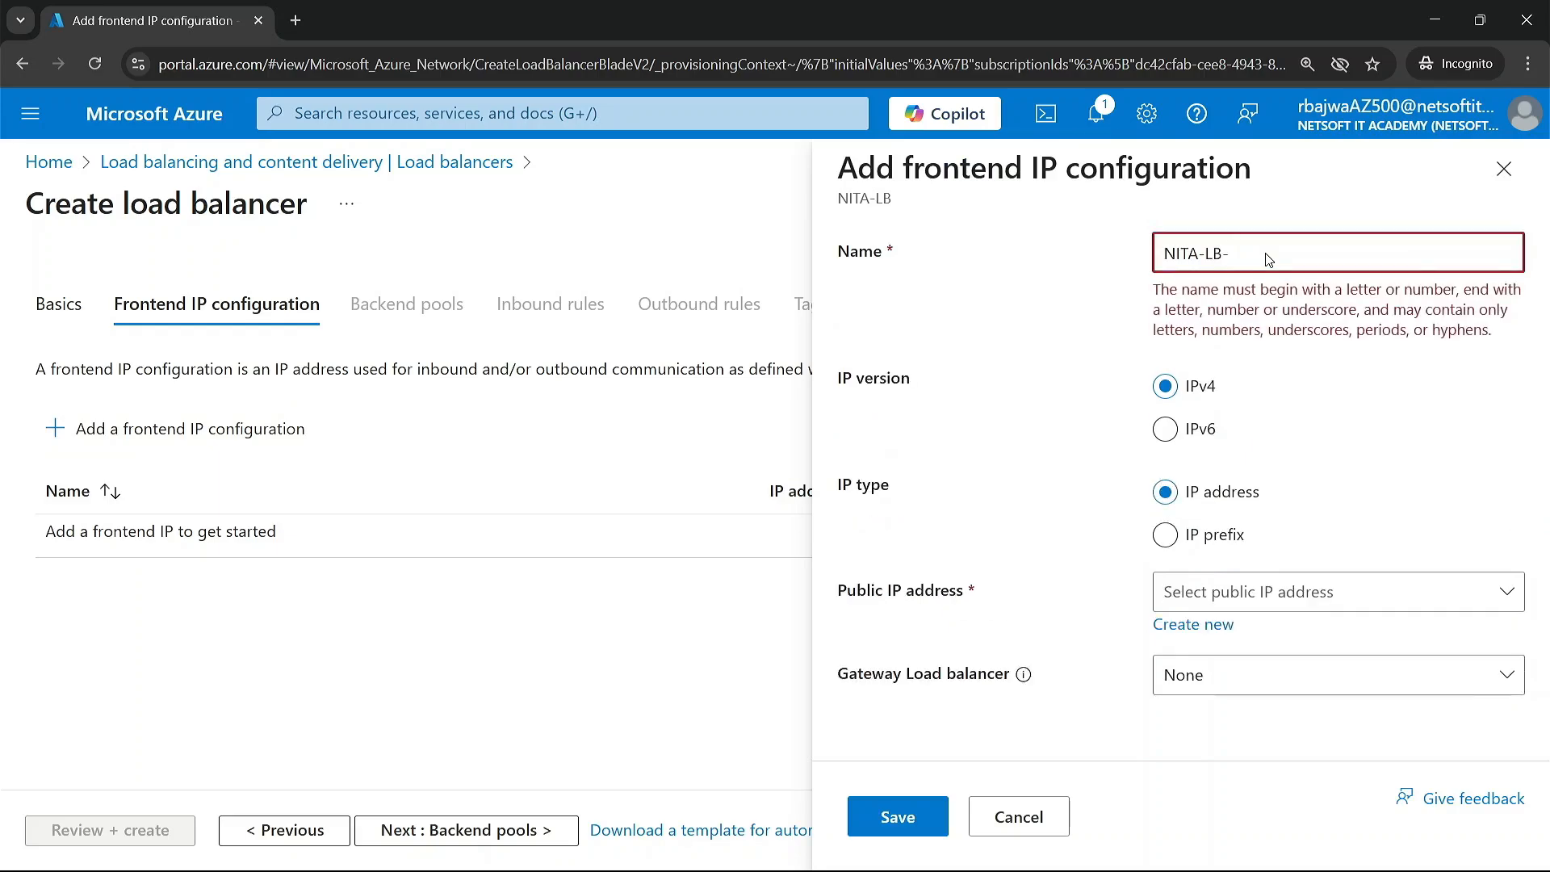
text(FE)
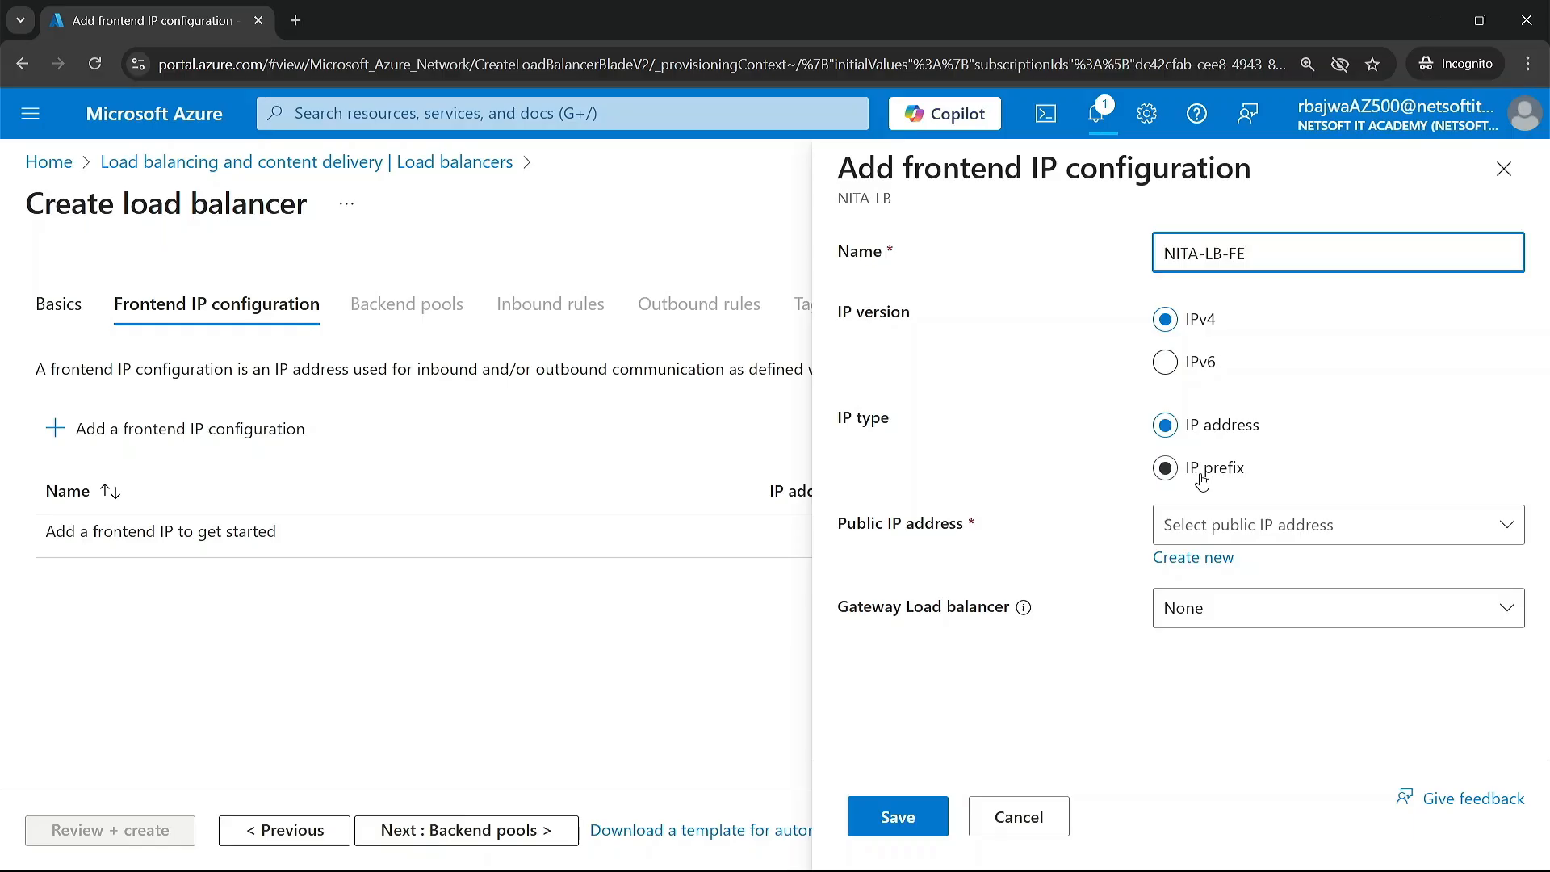
Step: Assign the existing public IP address VM01-ip to the frontend configuration, save it, and proceed to the backend pools
click(1214, 529)
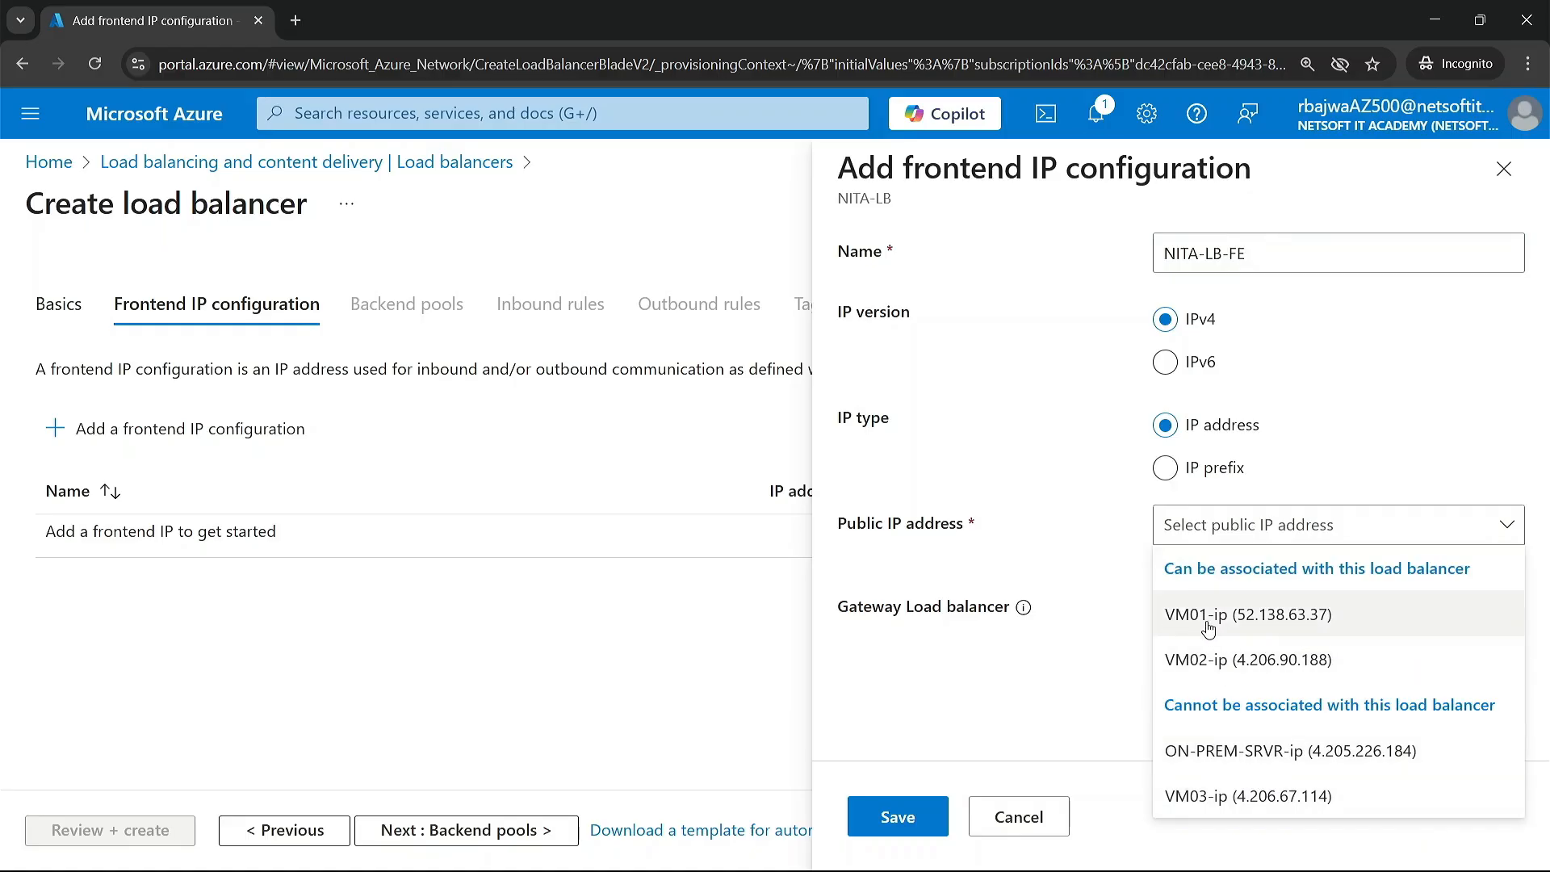
click(1095, 539)
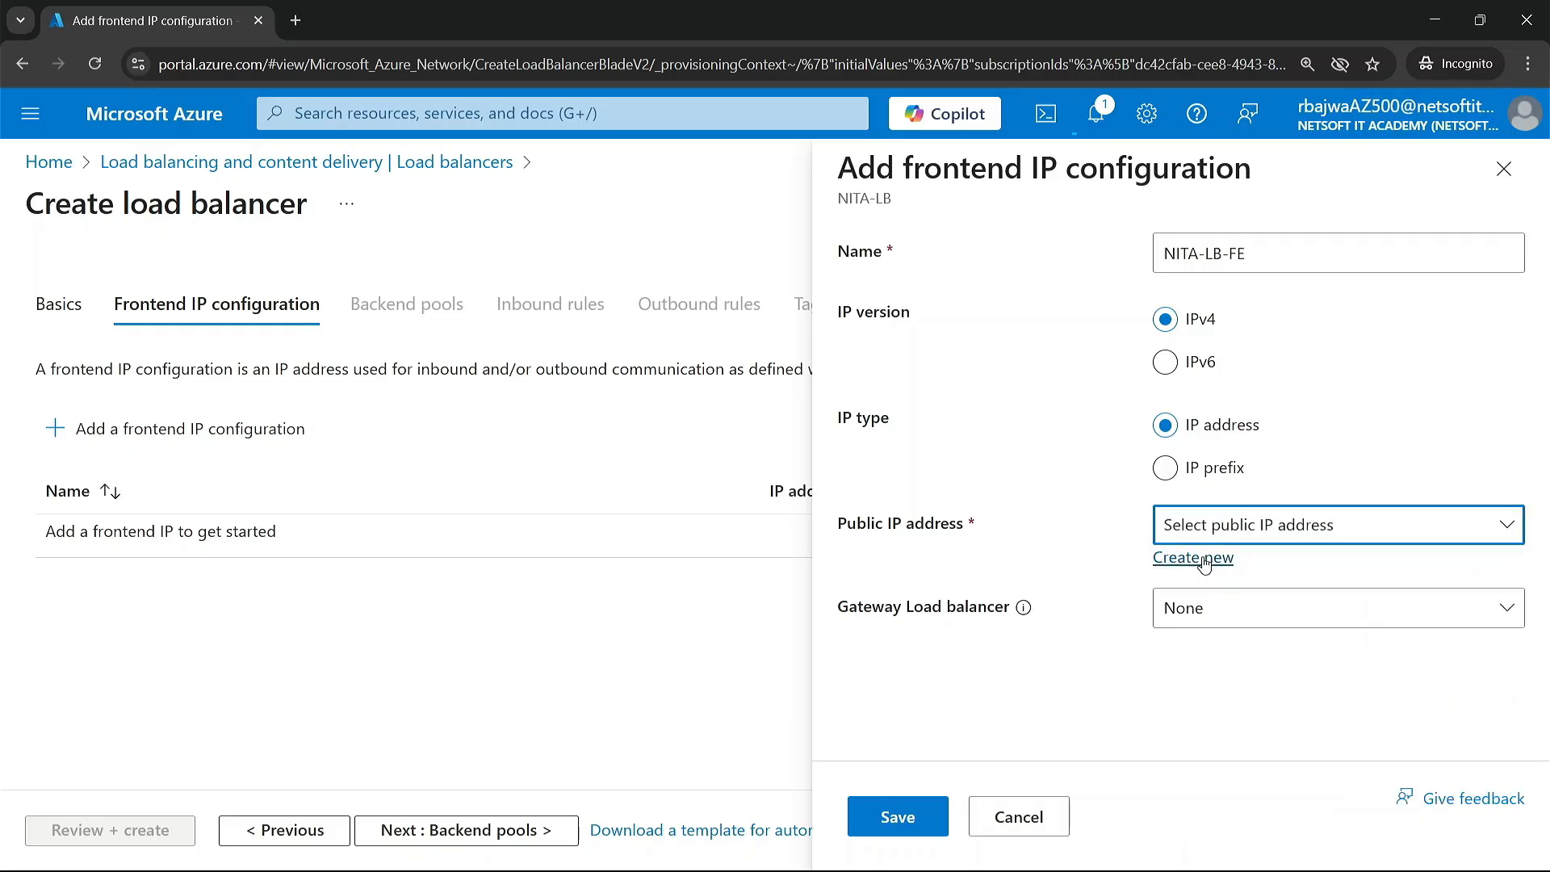
click(1287, 529)
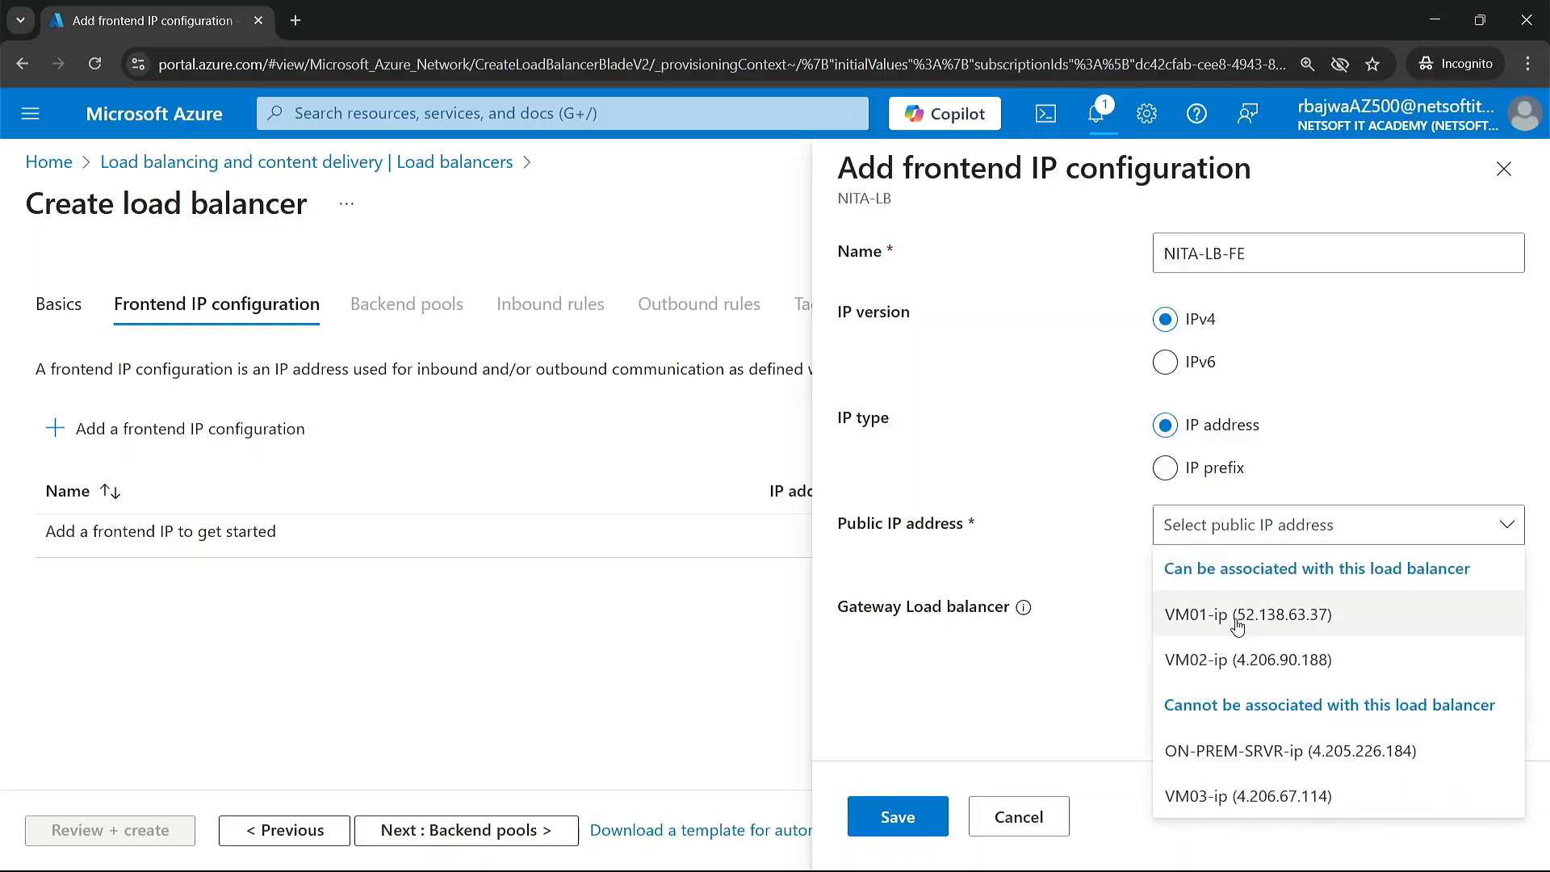
click(1279, 617)
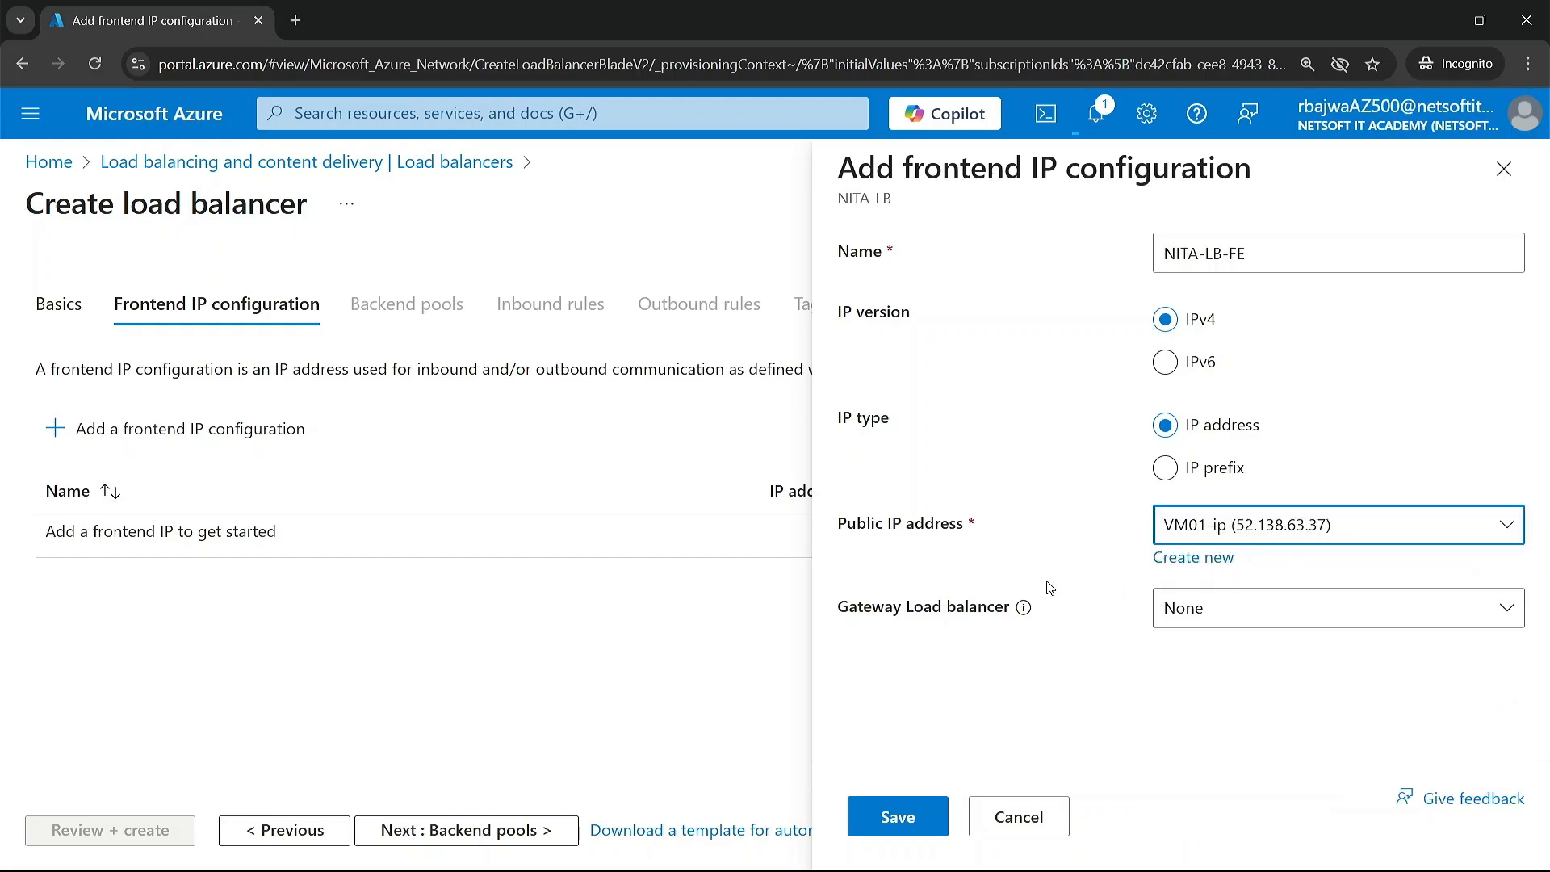
click(902, 817)
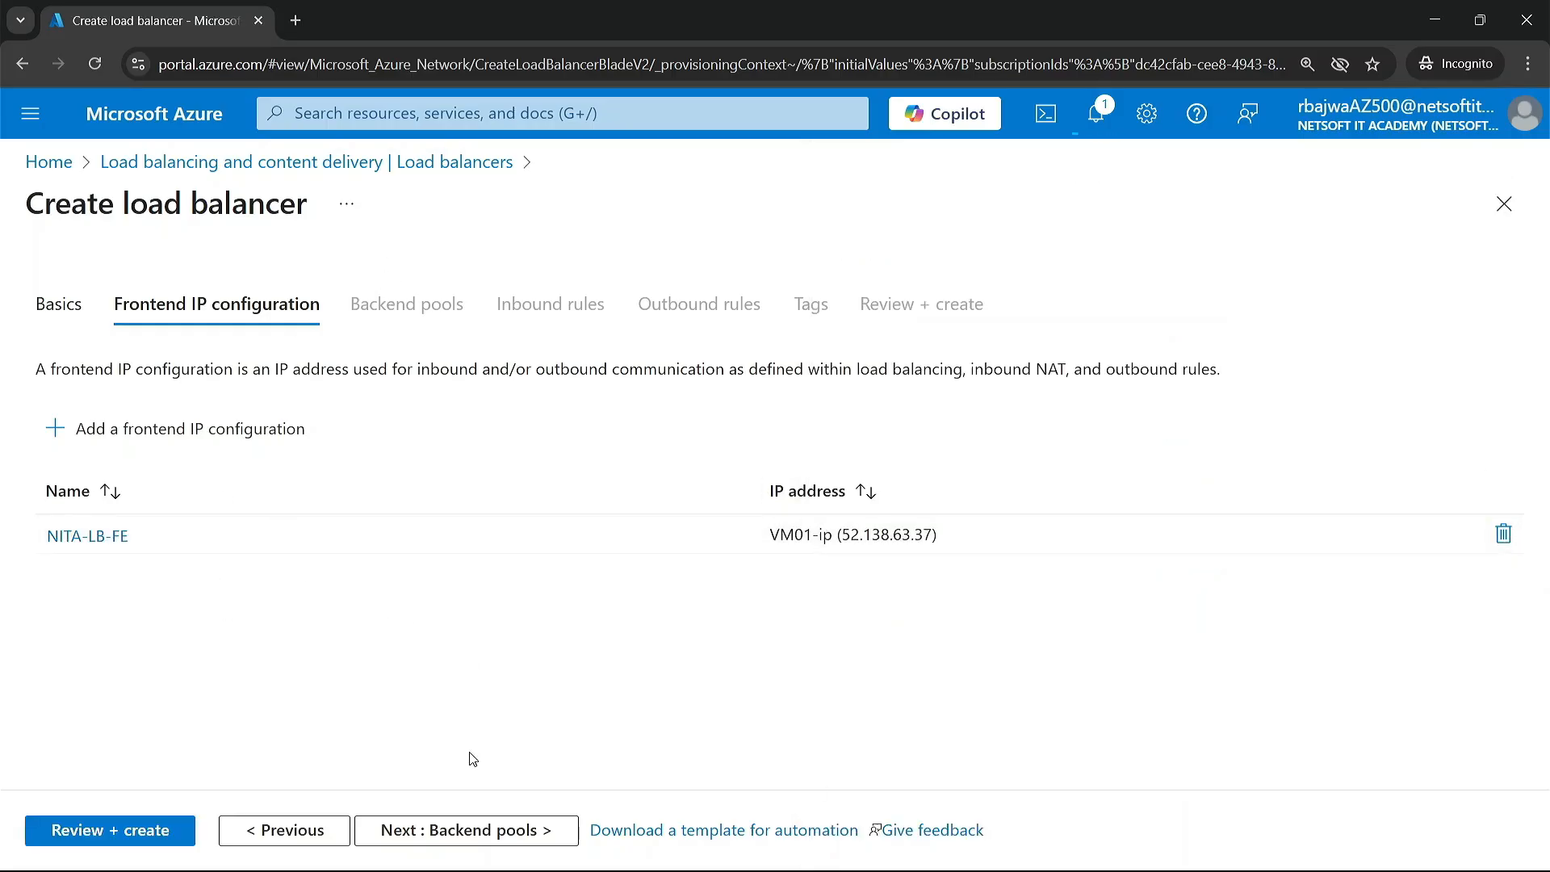
click(457, 832)
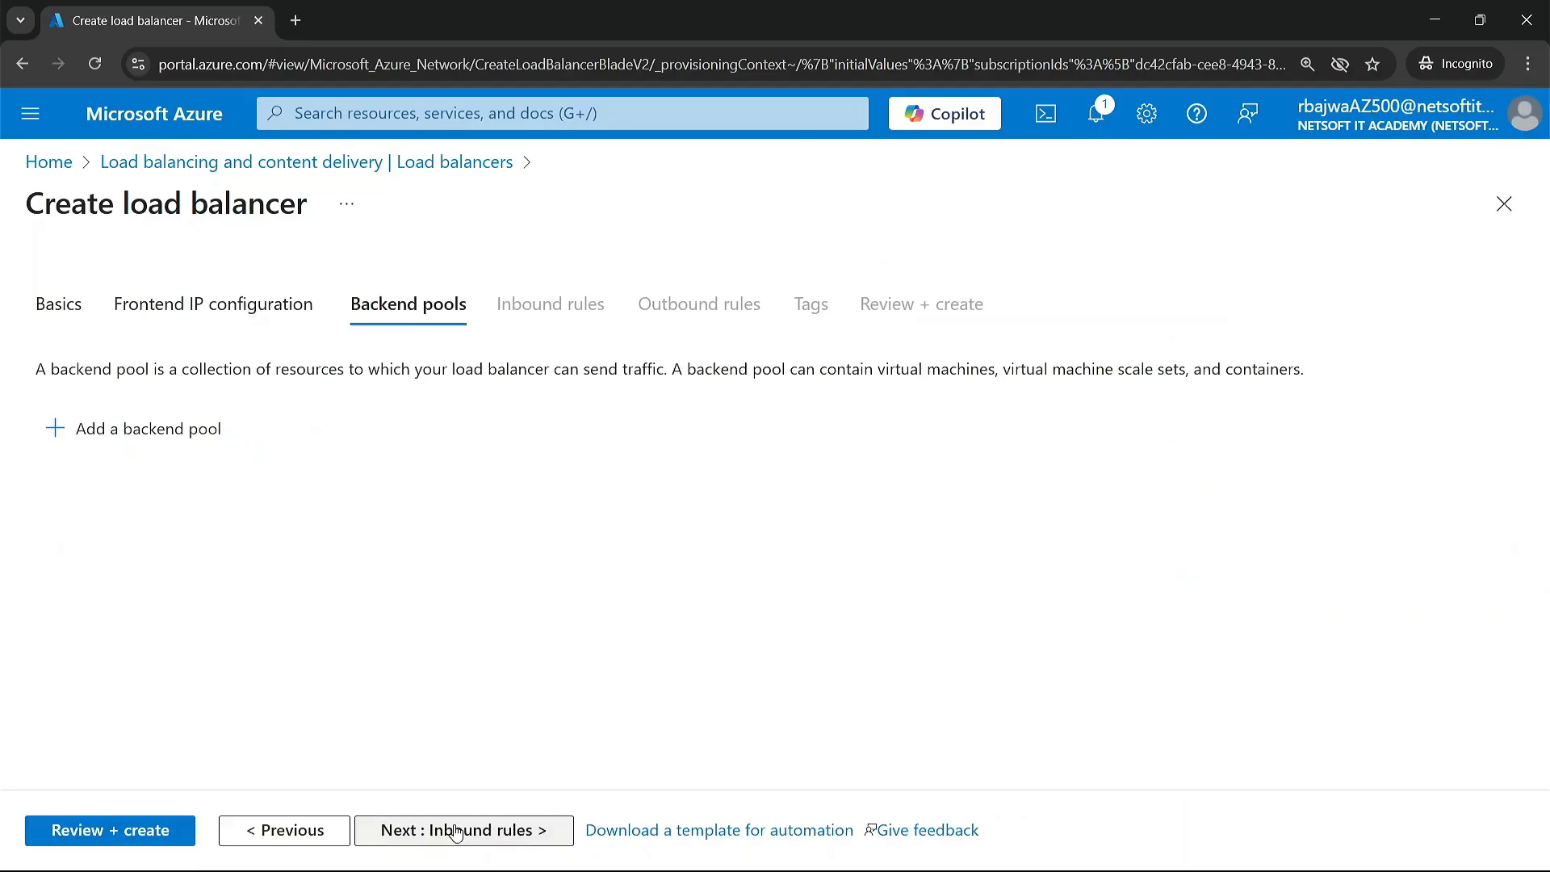
Step: Start a new backend pool named NITAP and assign it to the virtual network NITA-VNET01
click(162, 428)
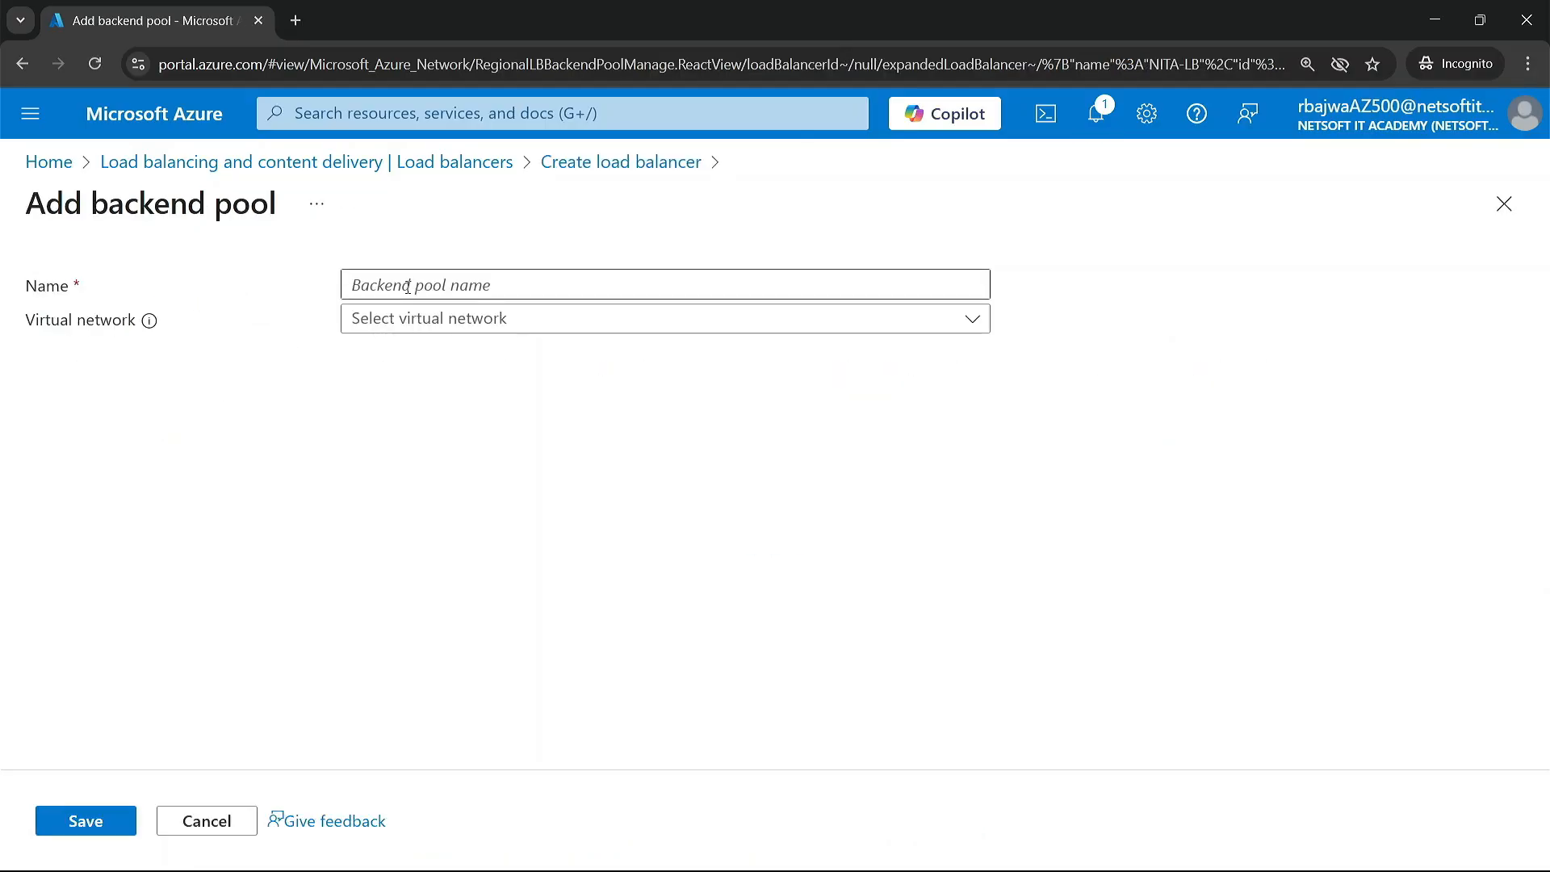
click(420, 276)
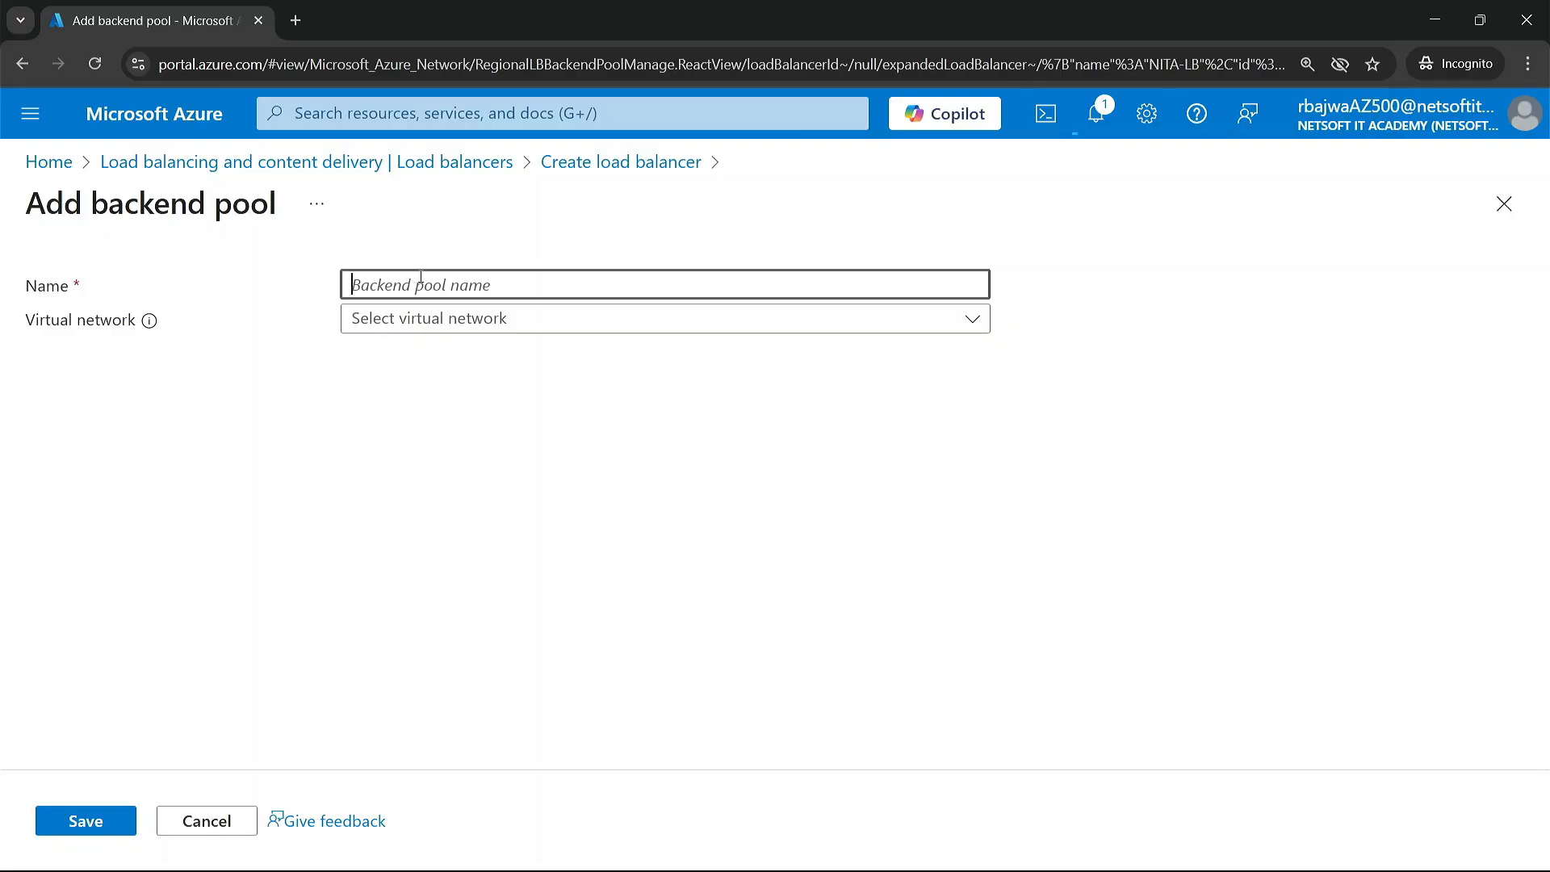
text(N)
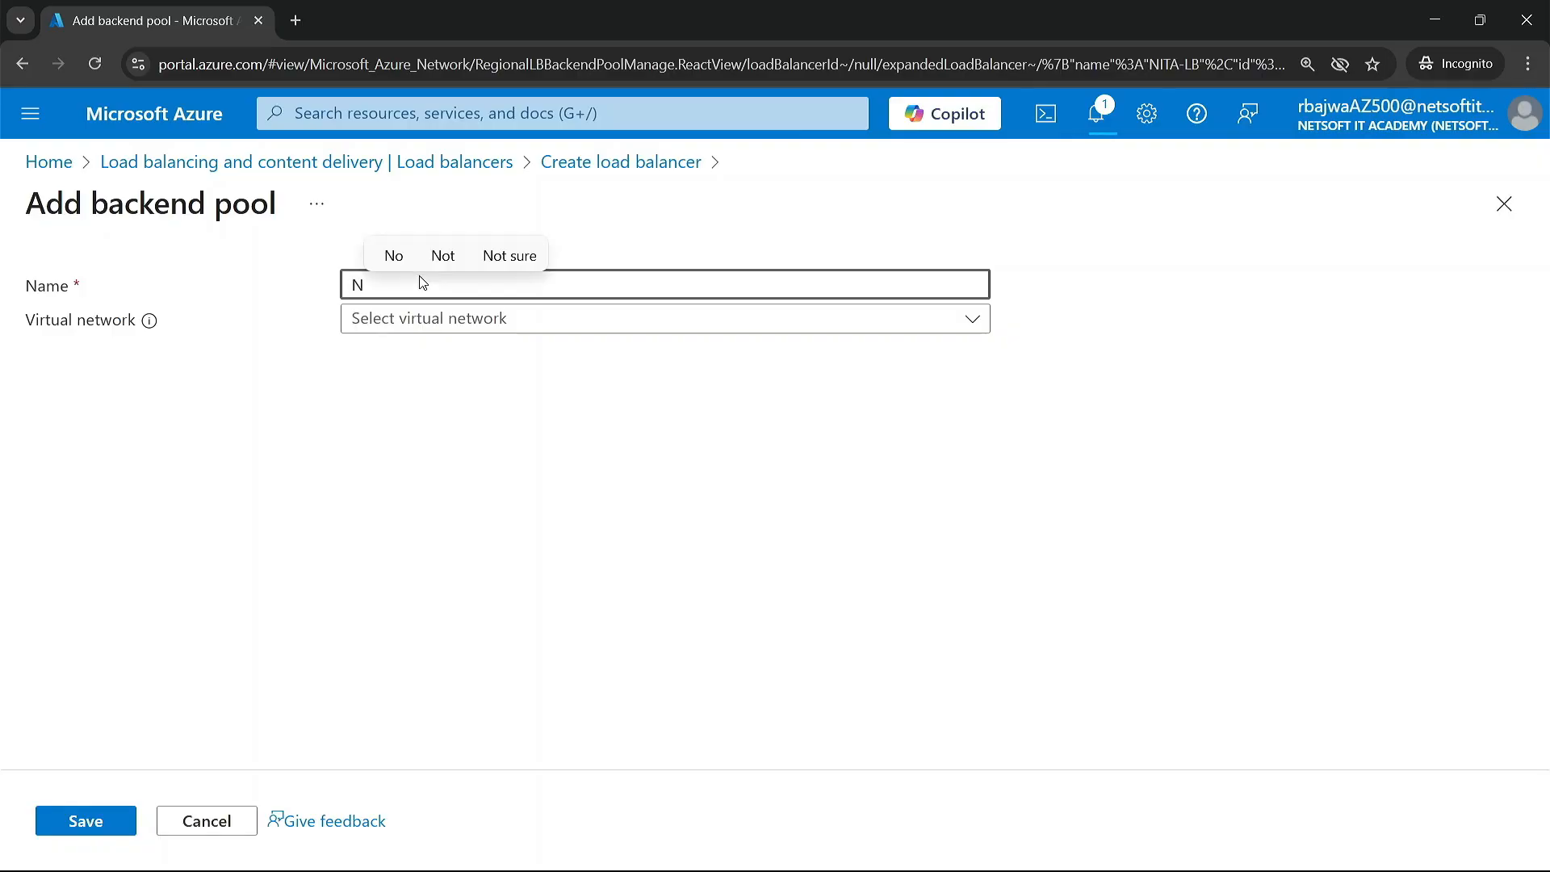
text(ITA)
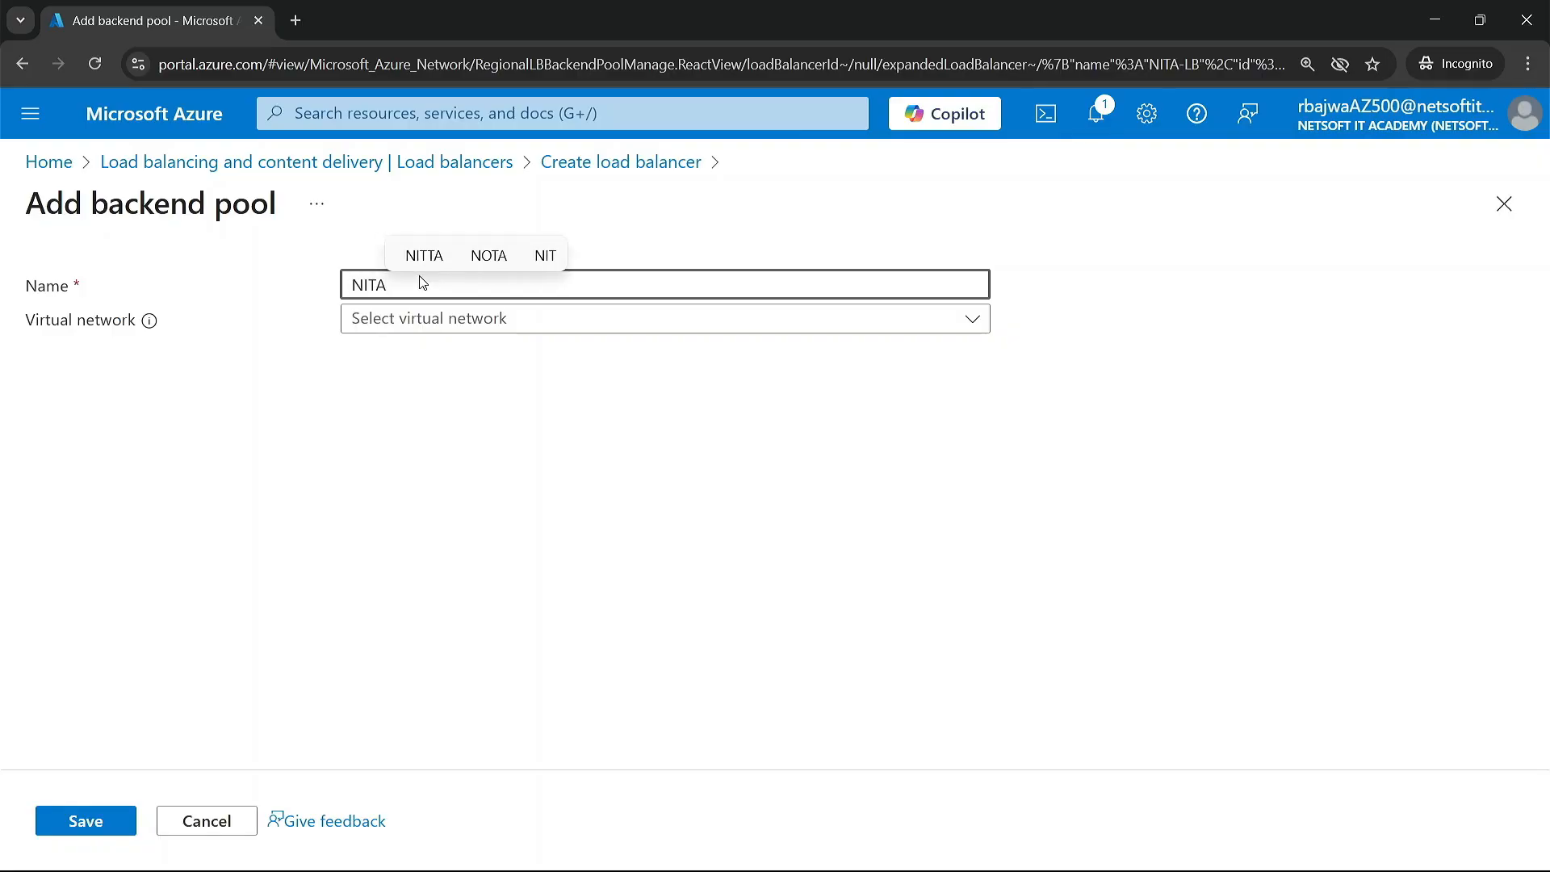
text(P)
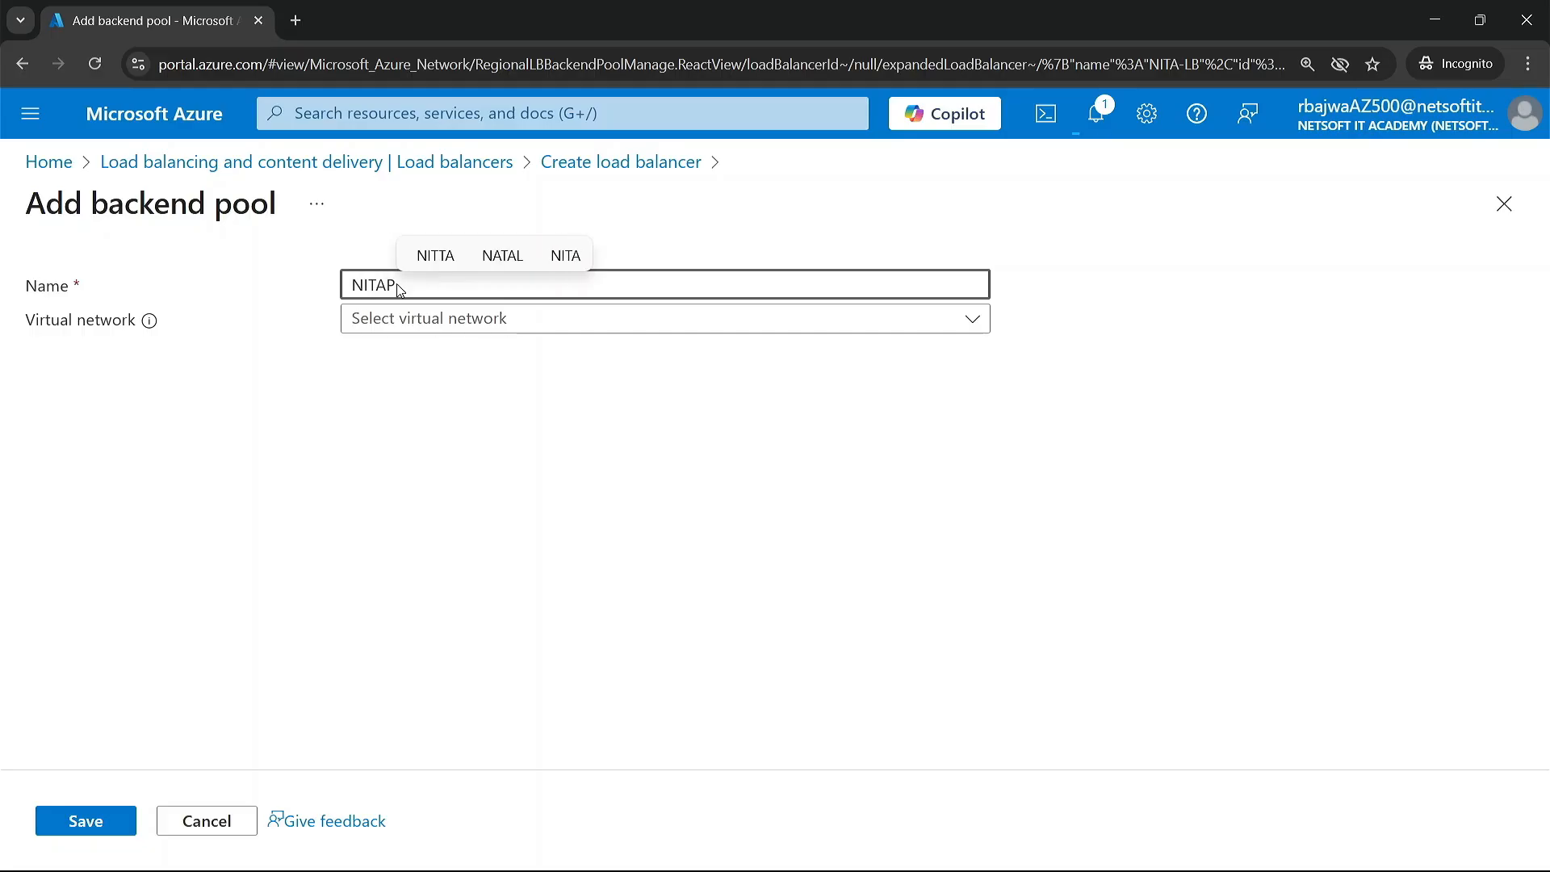
click(437, 323)
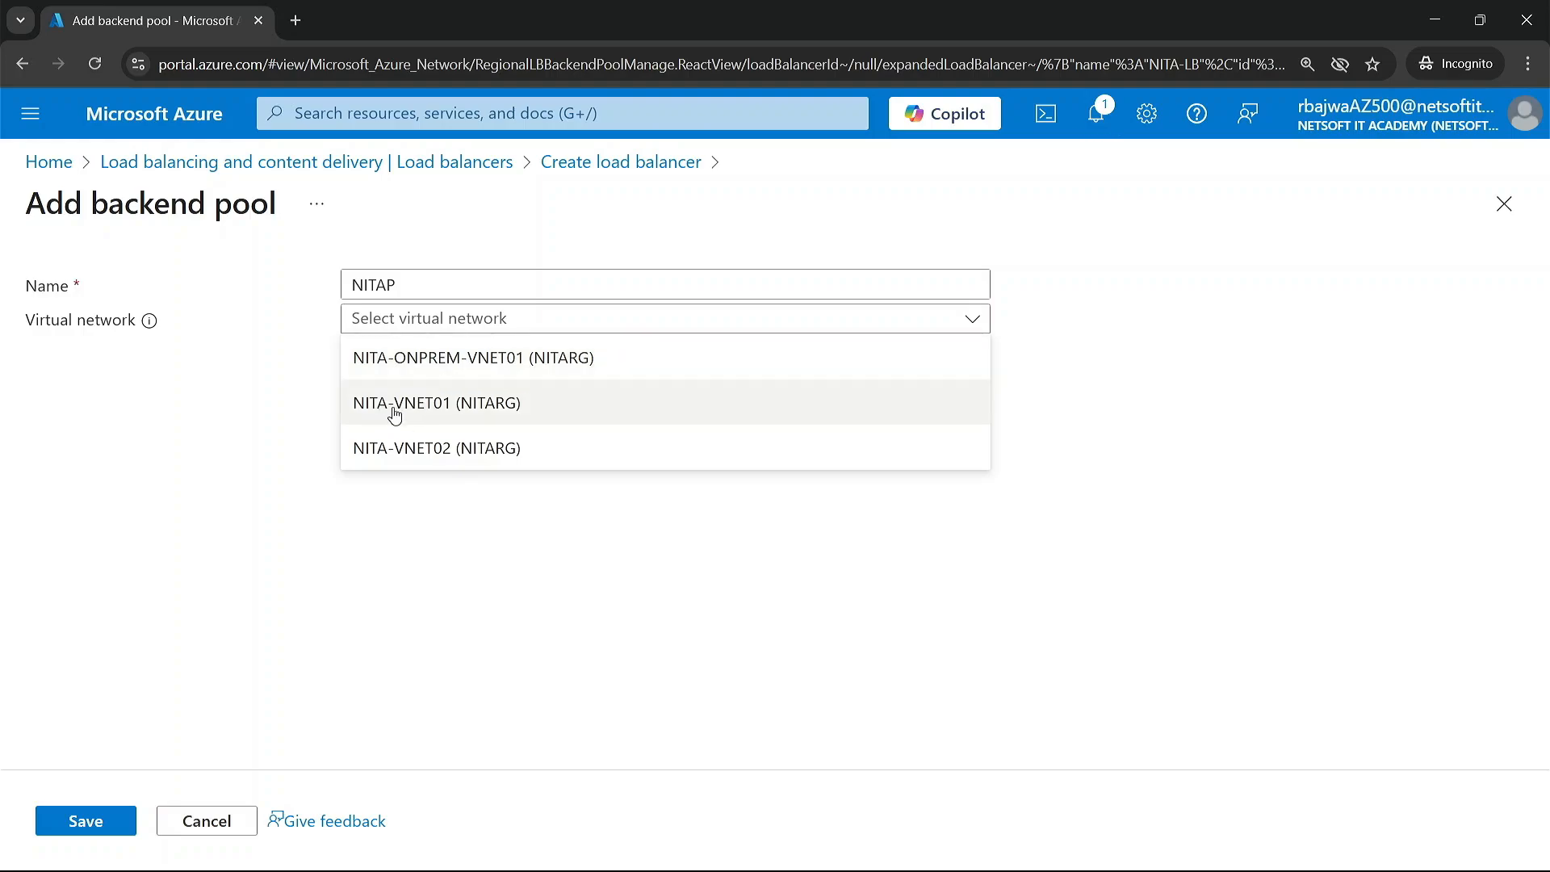
click(453, 410)
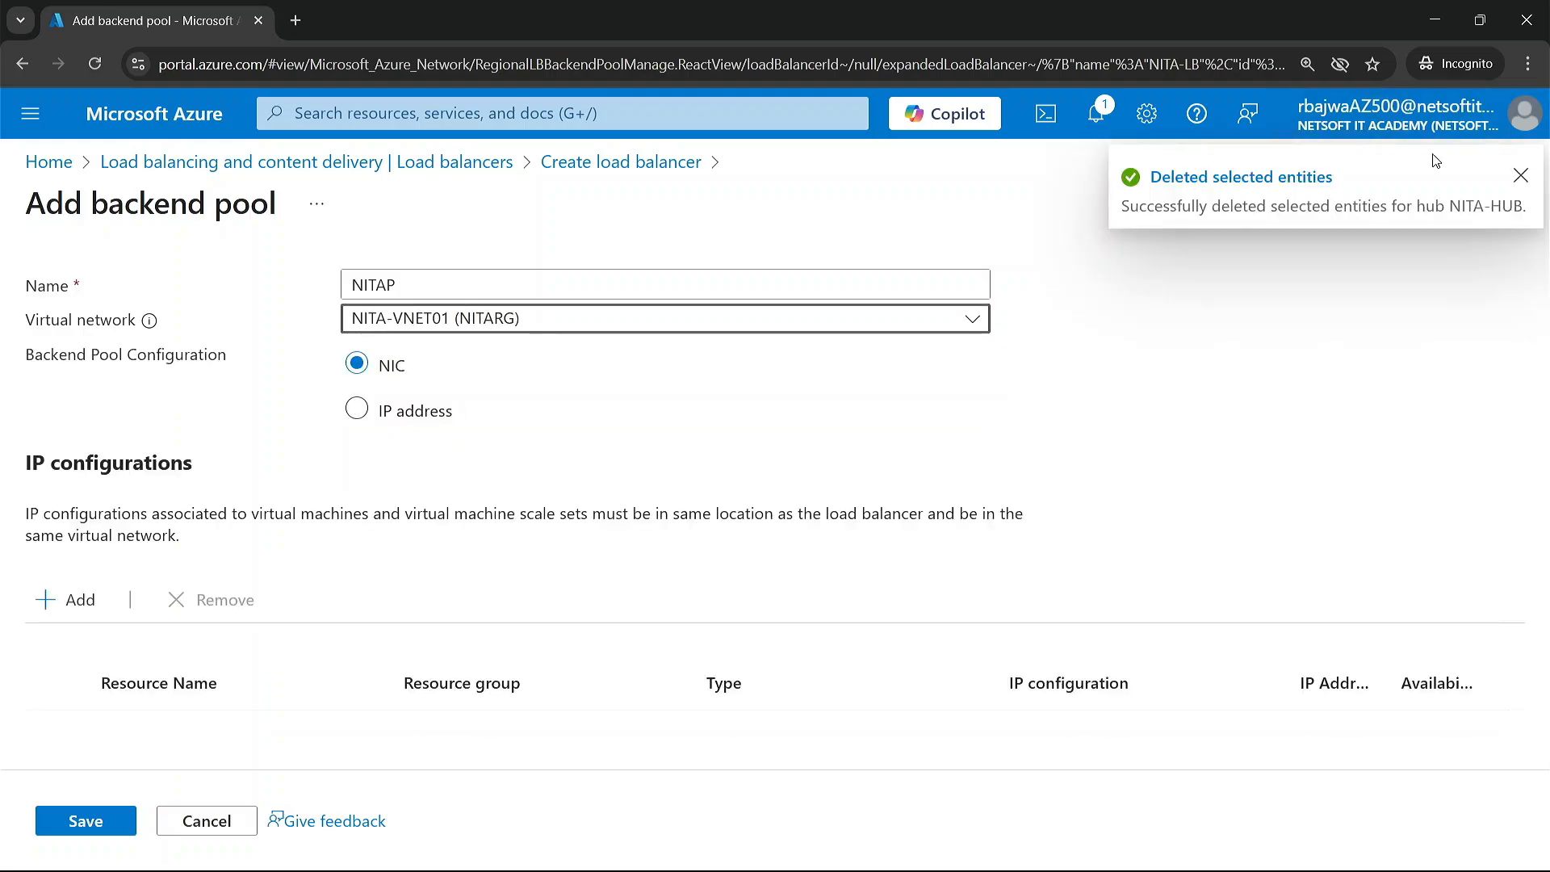
click(1521, 179)
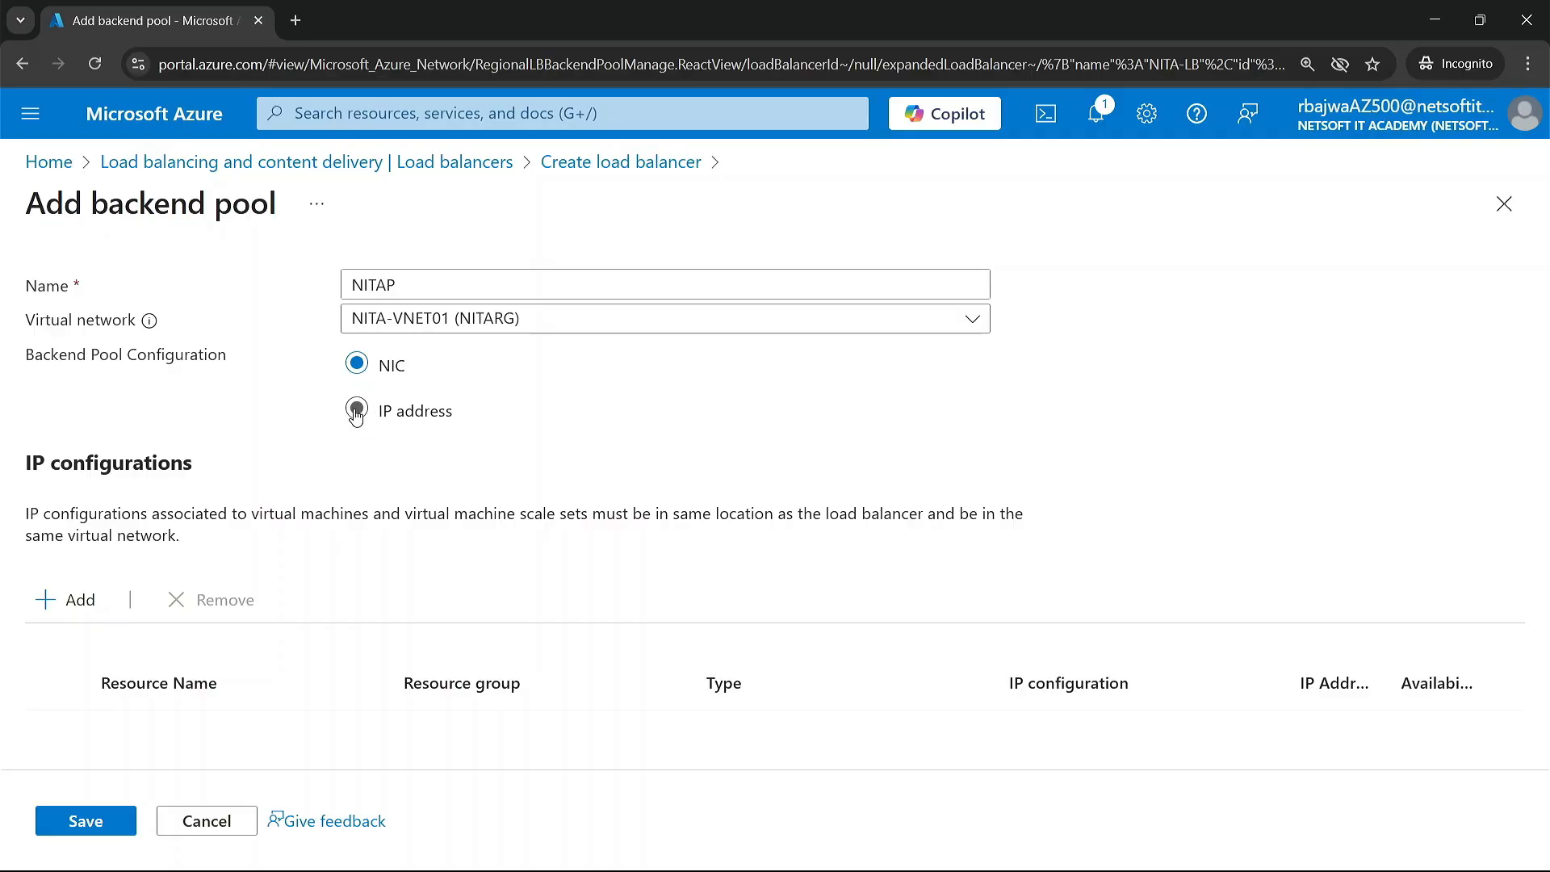
click(69, 601)
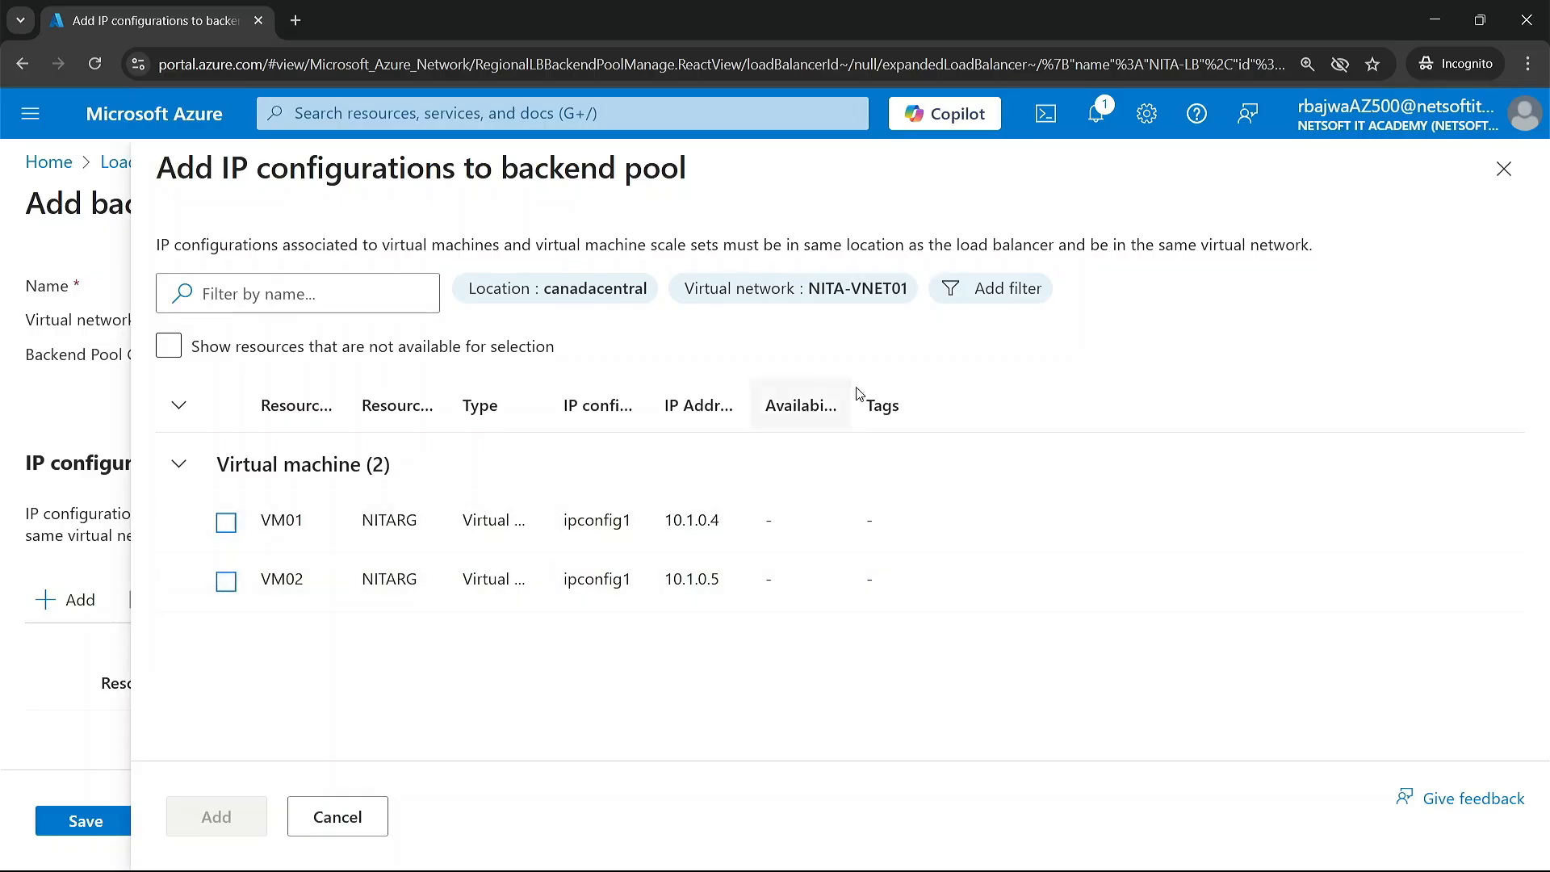
click(1504, 167)
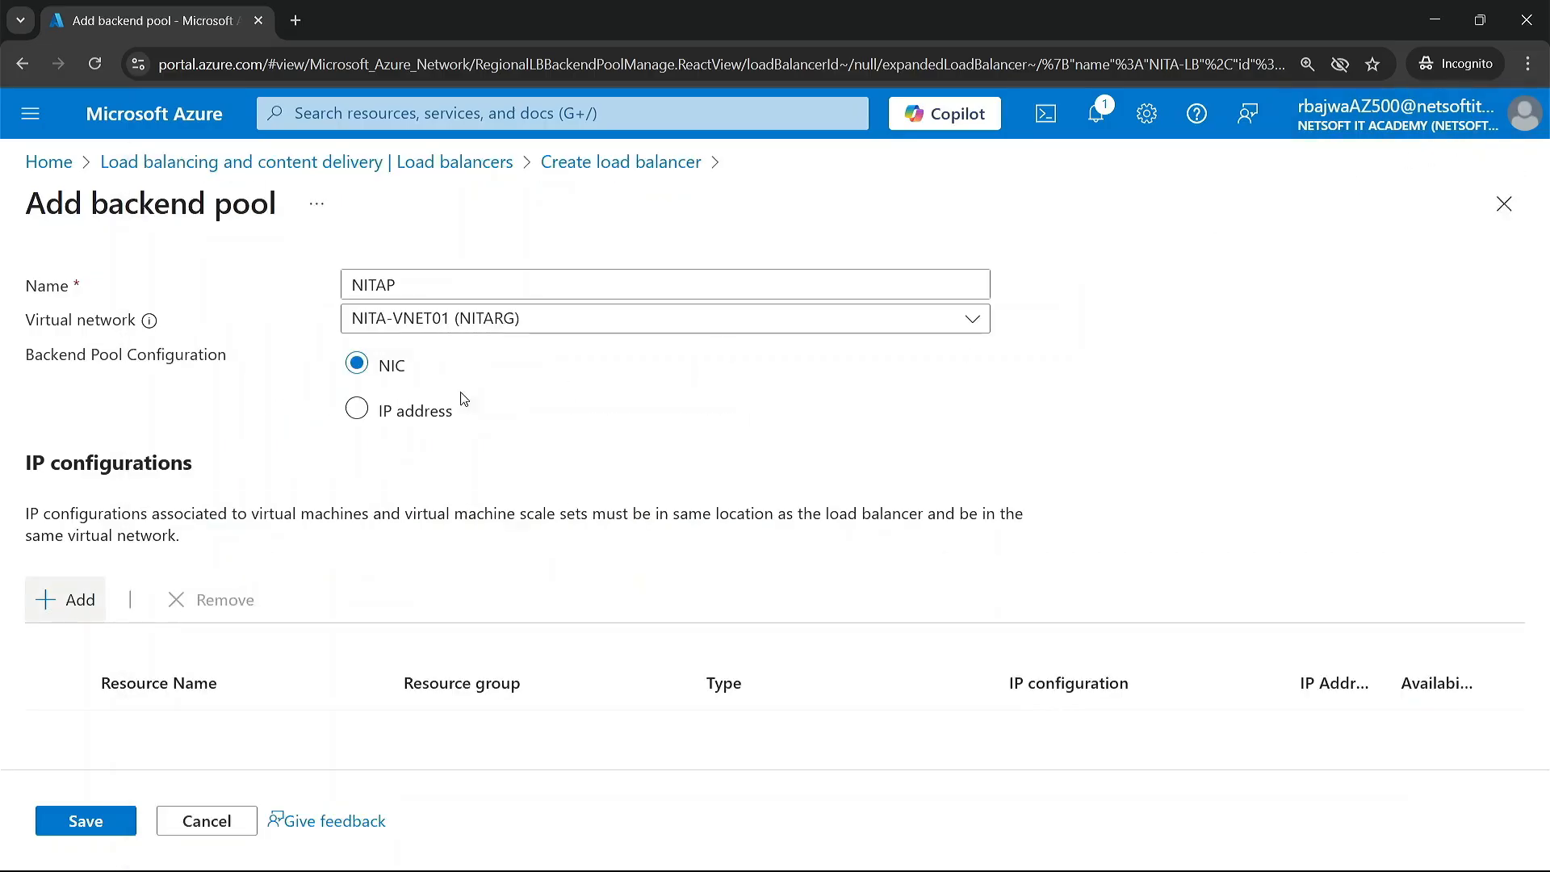
click(356, 409)
scroll(221, 626, down, 1)
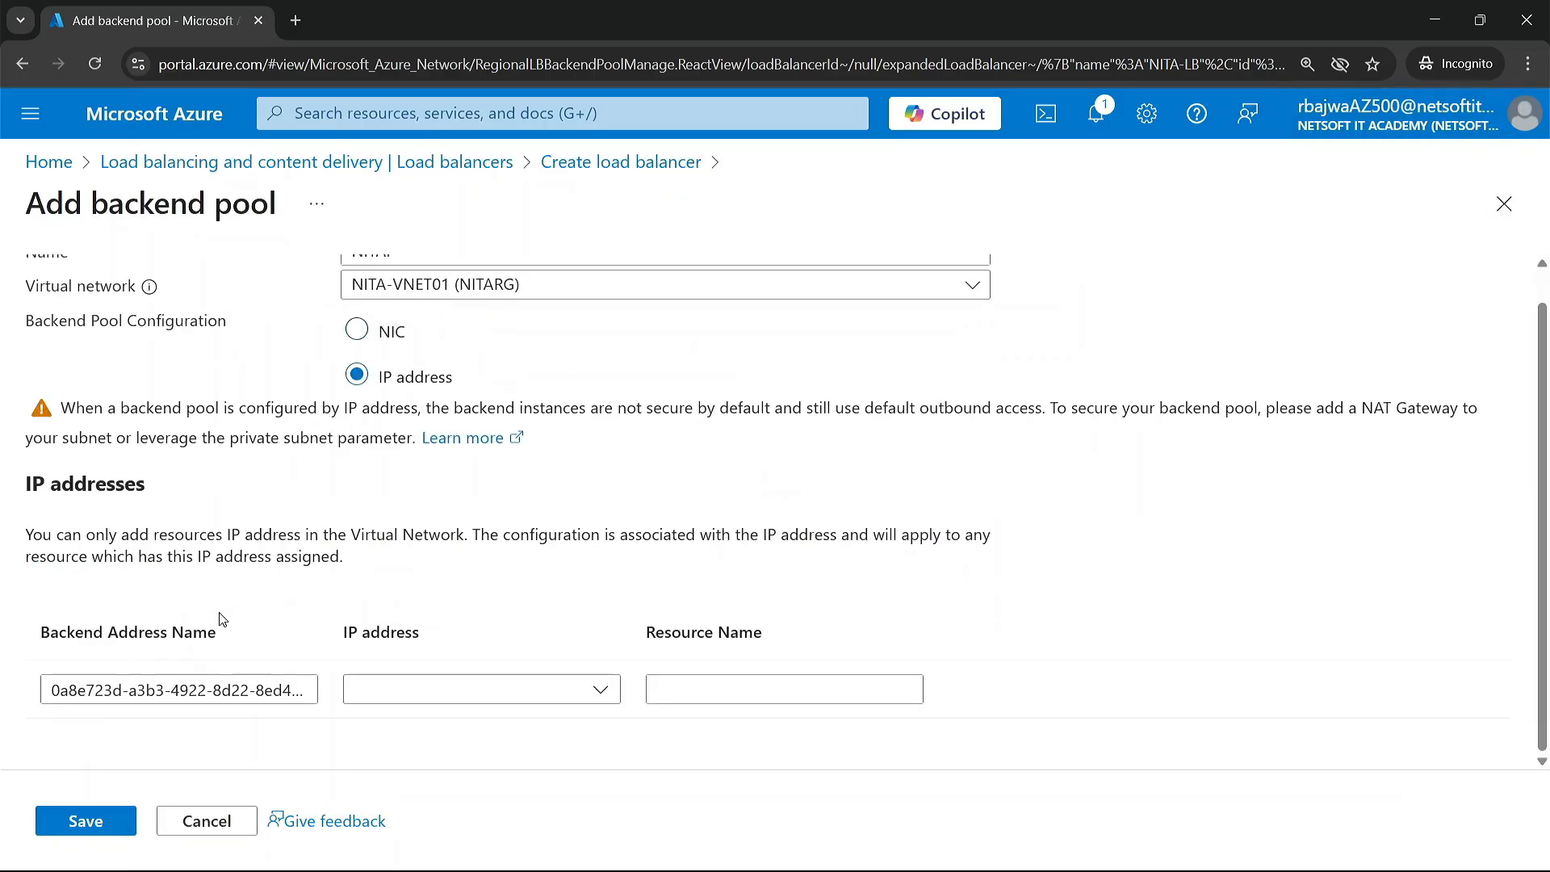
click(594, 692)
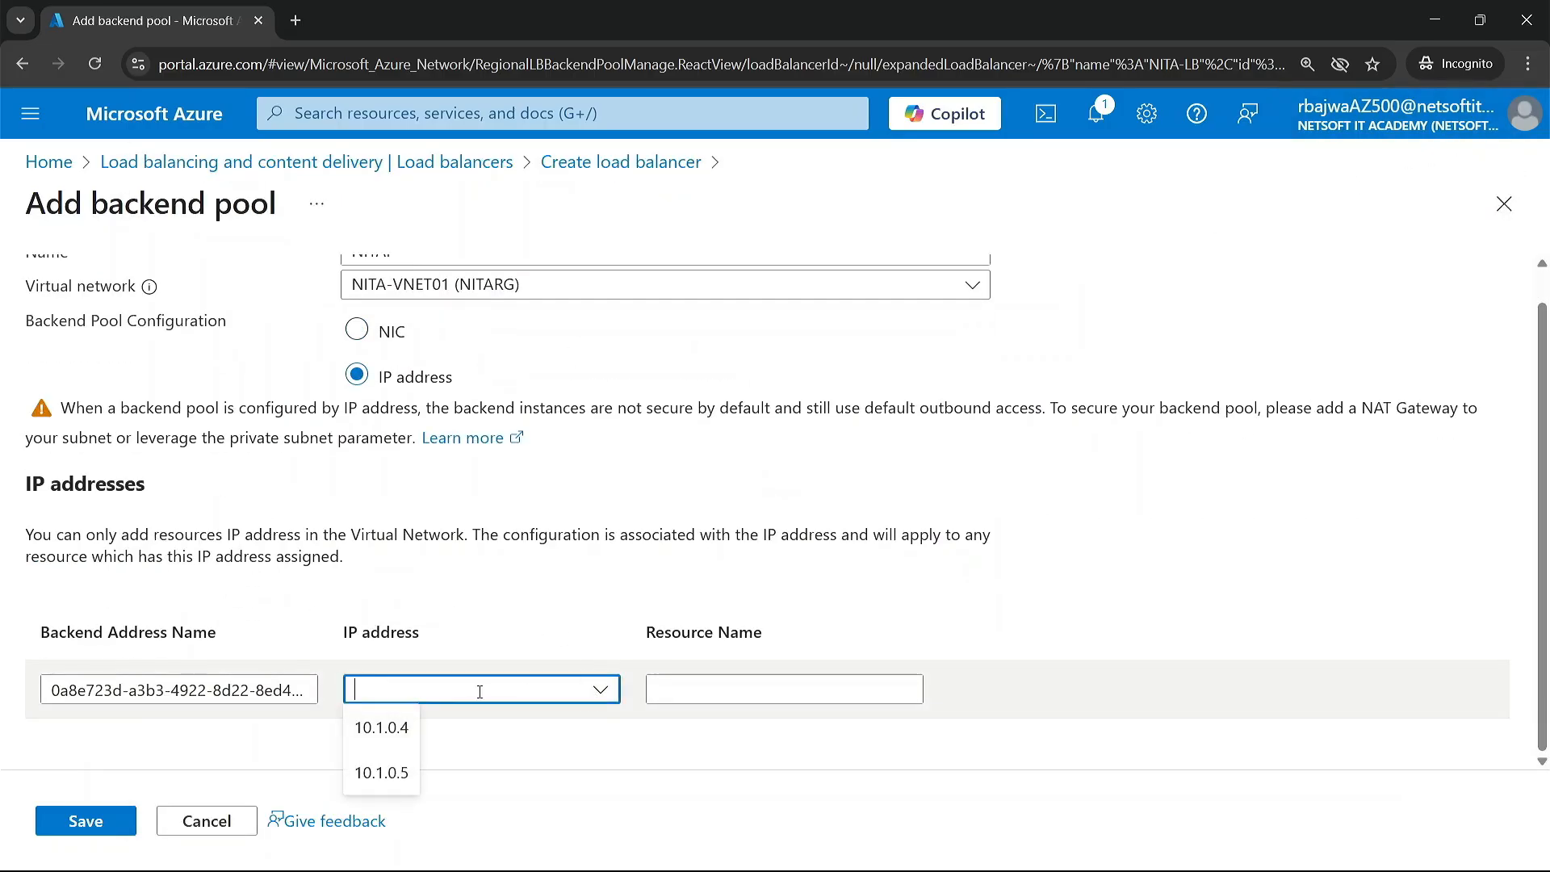
click(383, 736)
scroll(605, 730, down, 2)
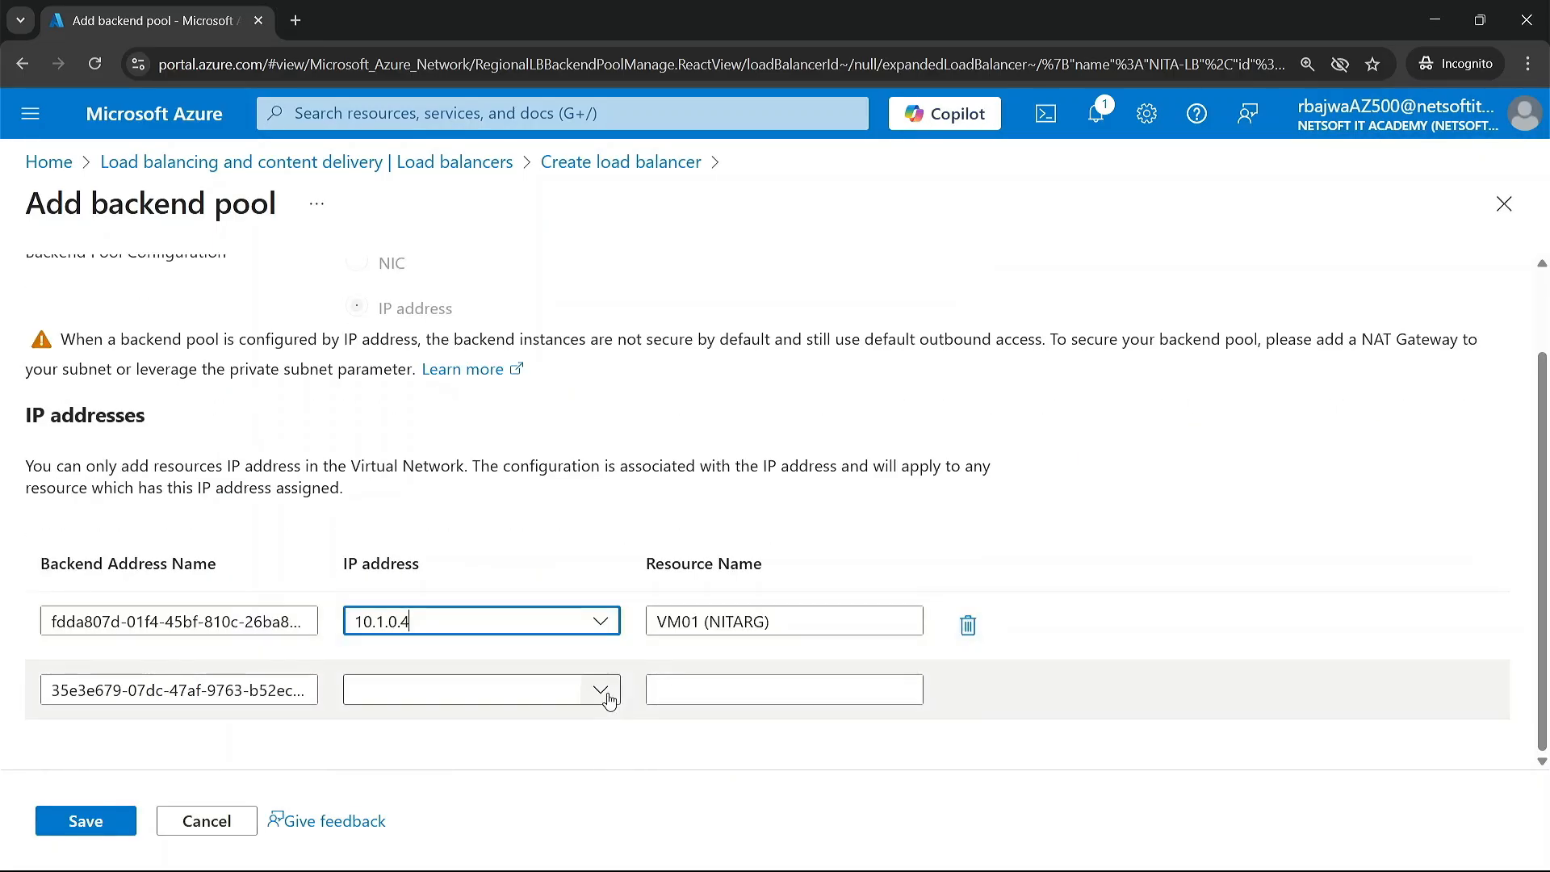
click(609, 699)
click(373, 775)
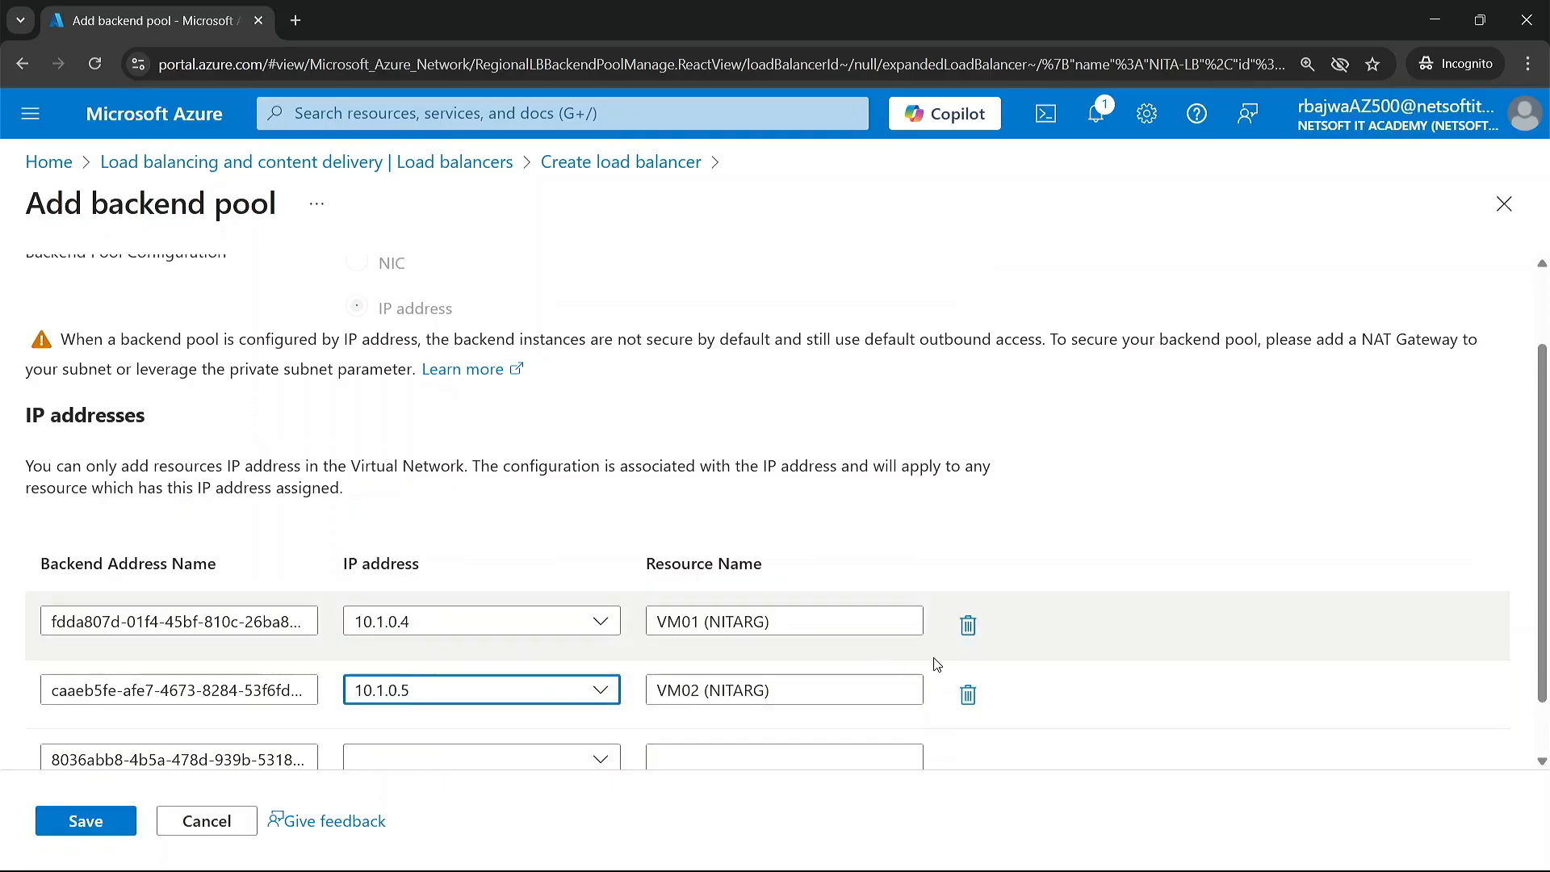
click(968, 695)
click(968, 625)
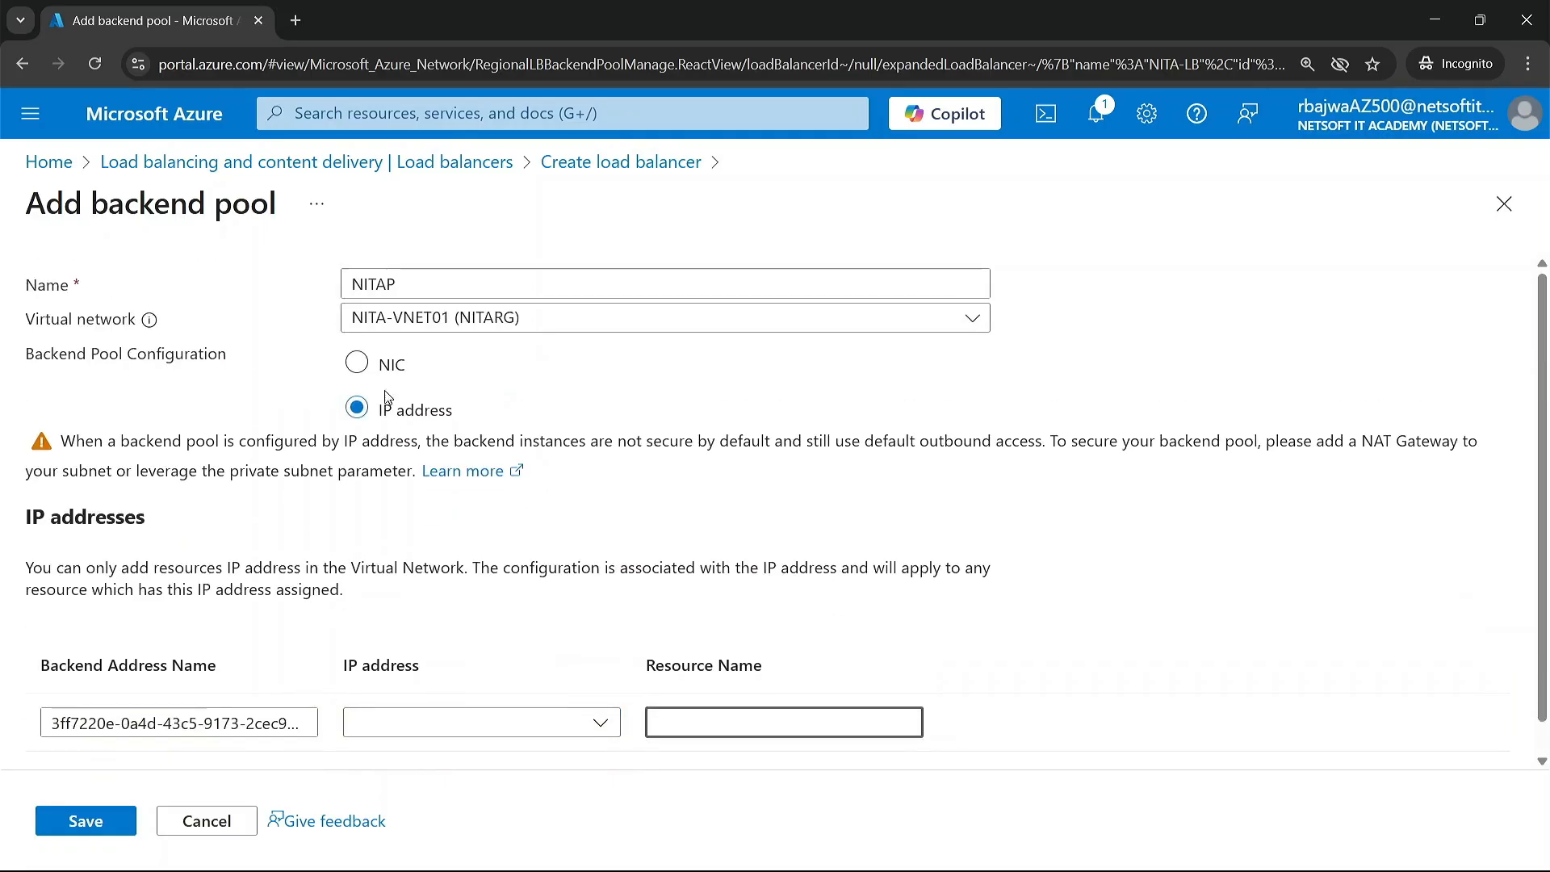
click(358, 363)
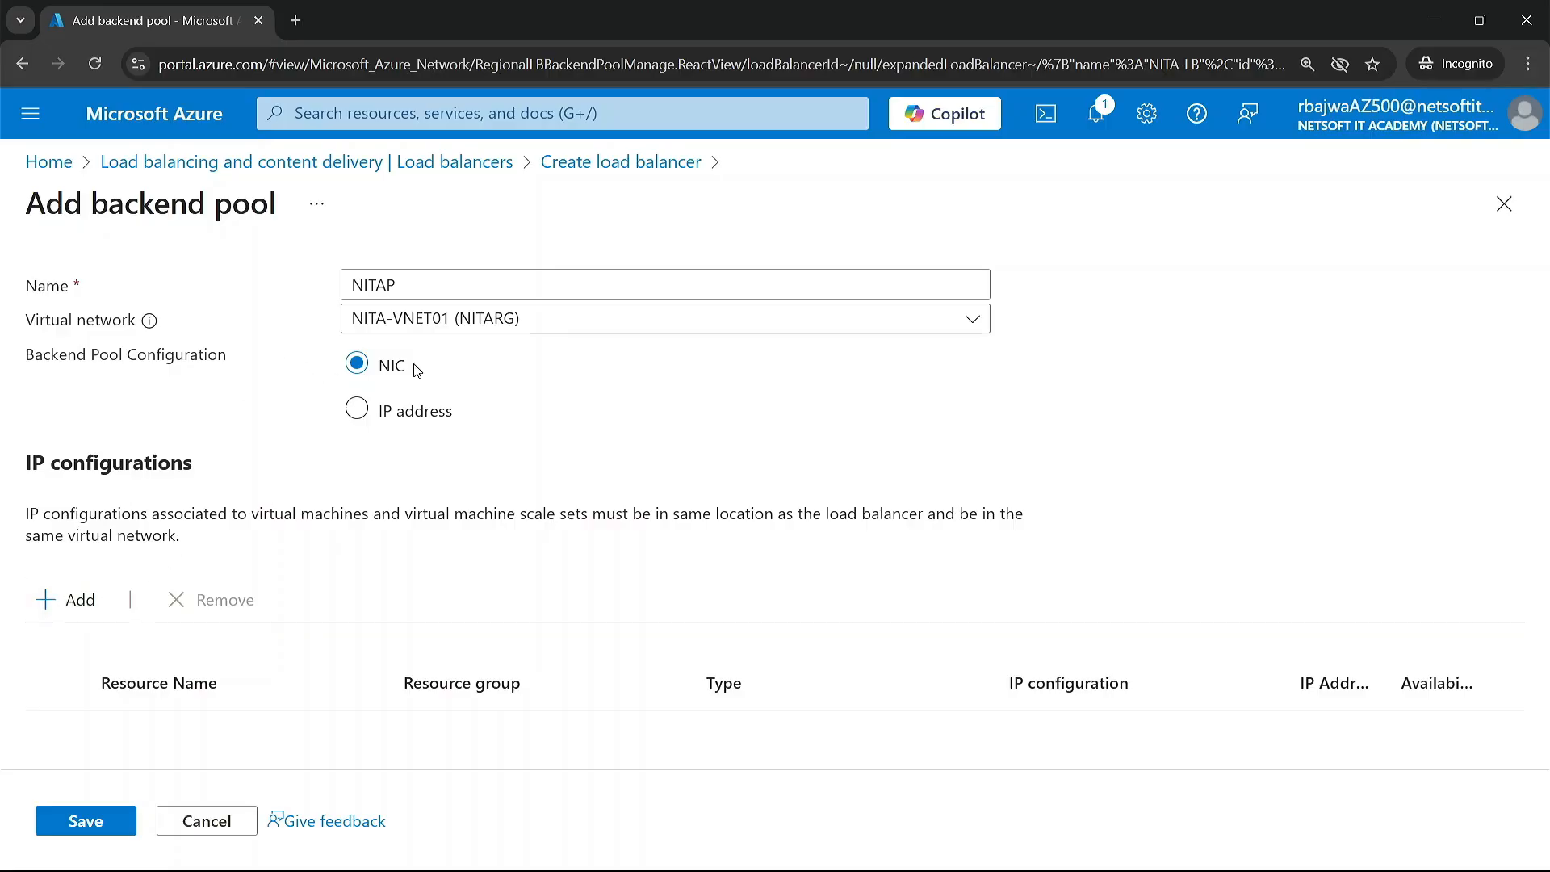
Step: Add the NIC-based IP configurations of VM01 and VM02 to the NITAP backend pool and save it
click(80, 607)
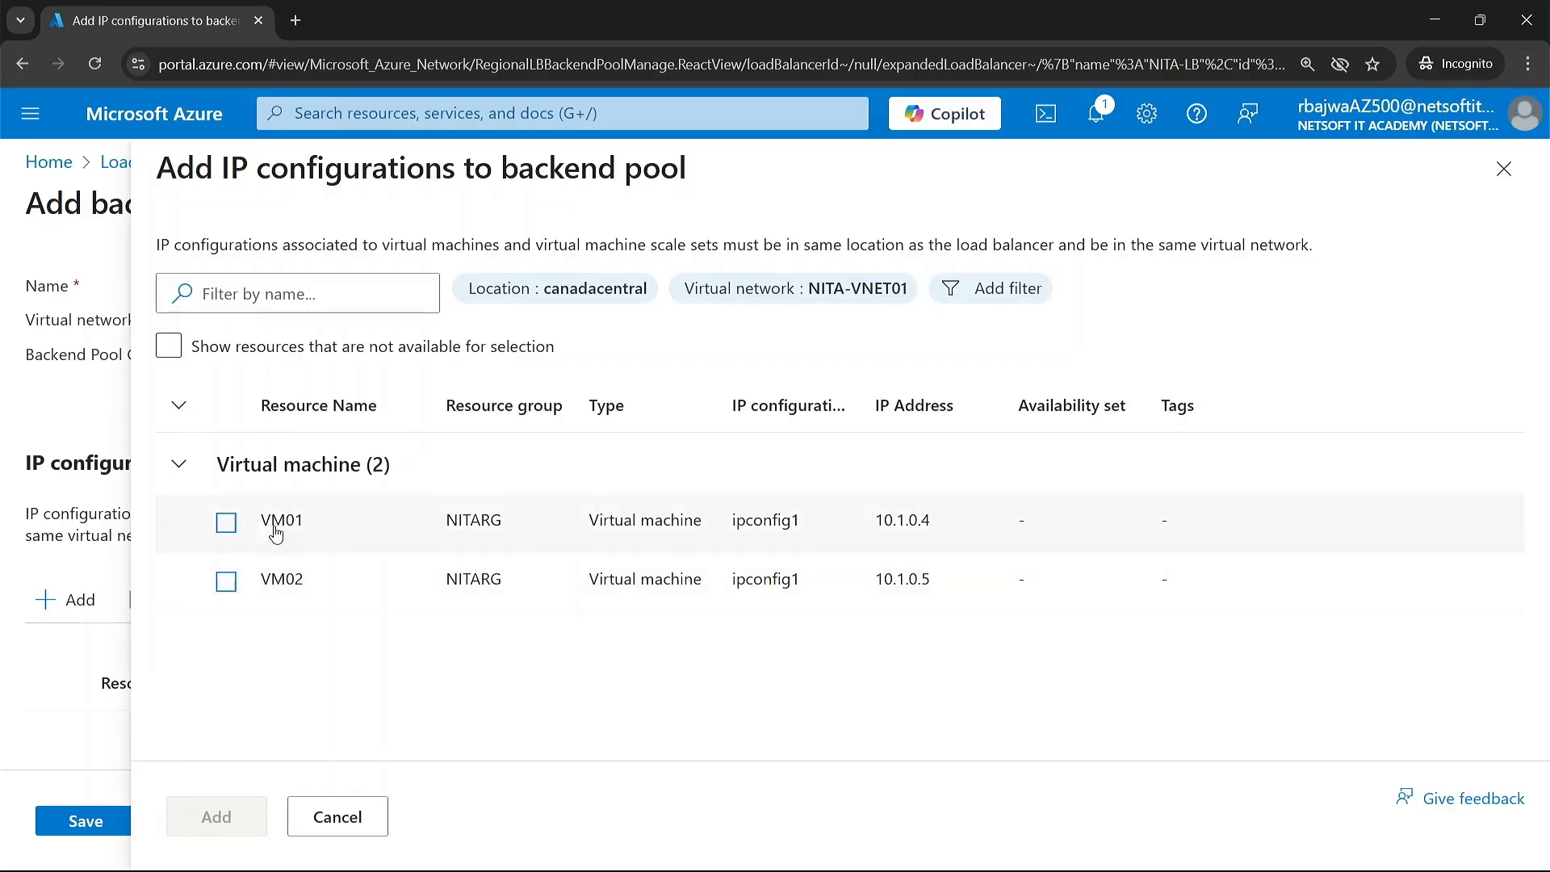
click(226, 523)
click(226, 582)
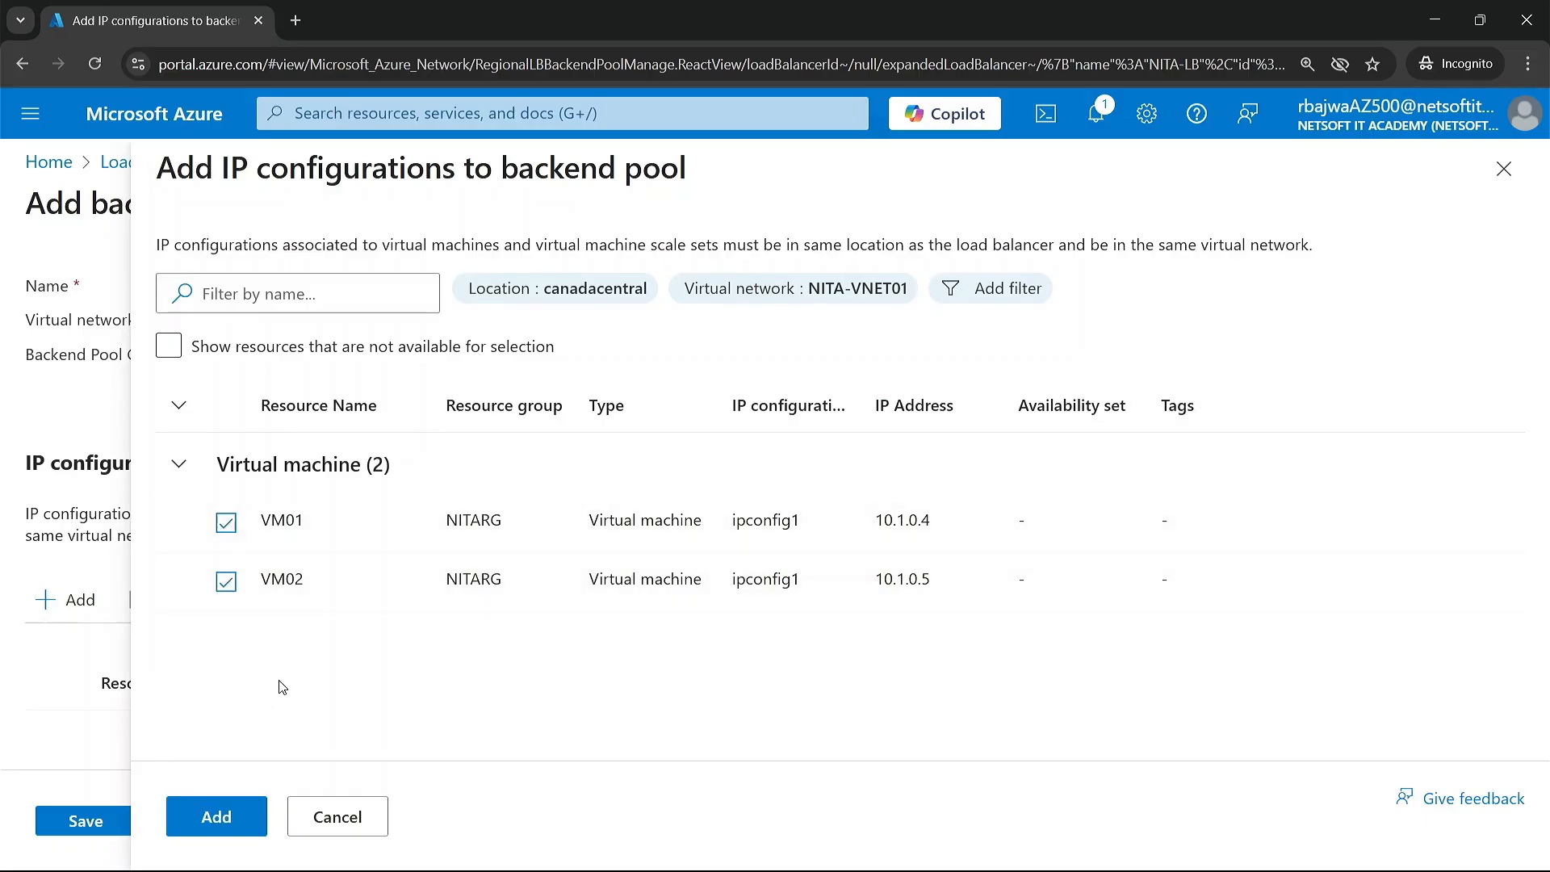
click(226, 815)
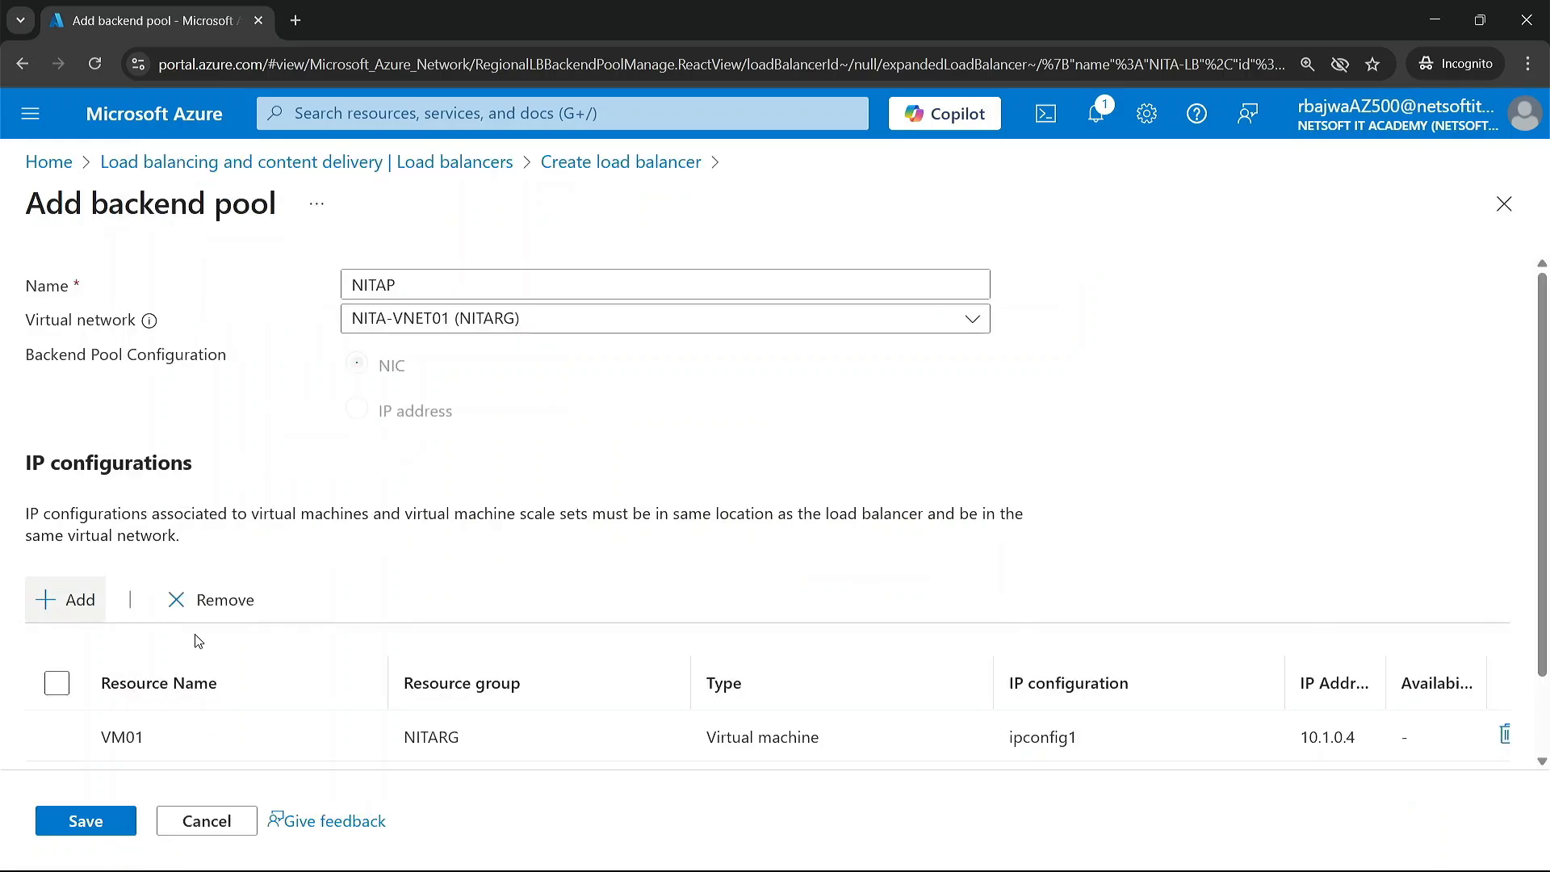
scroll(199, 642, down, 1)
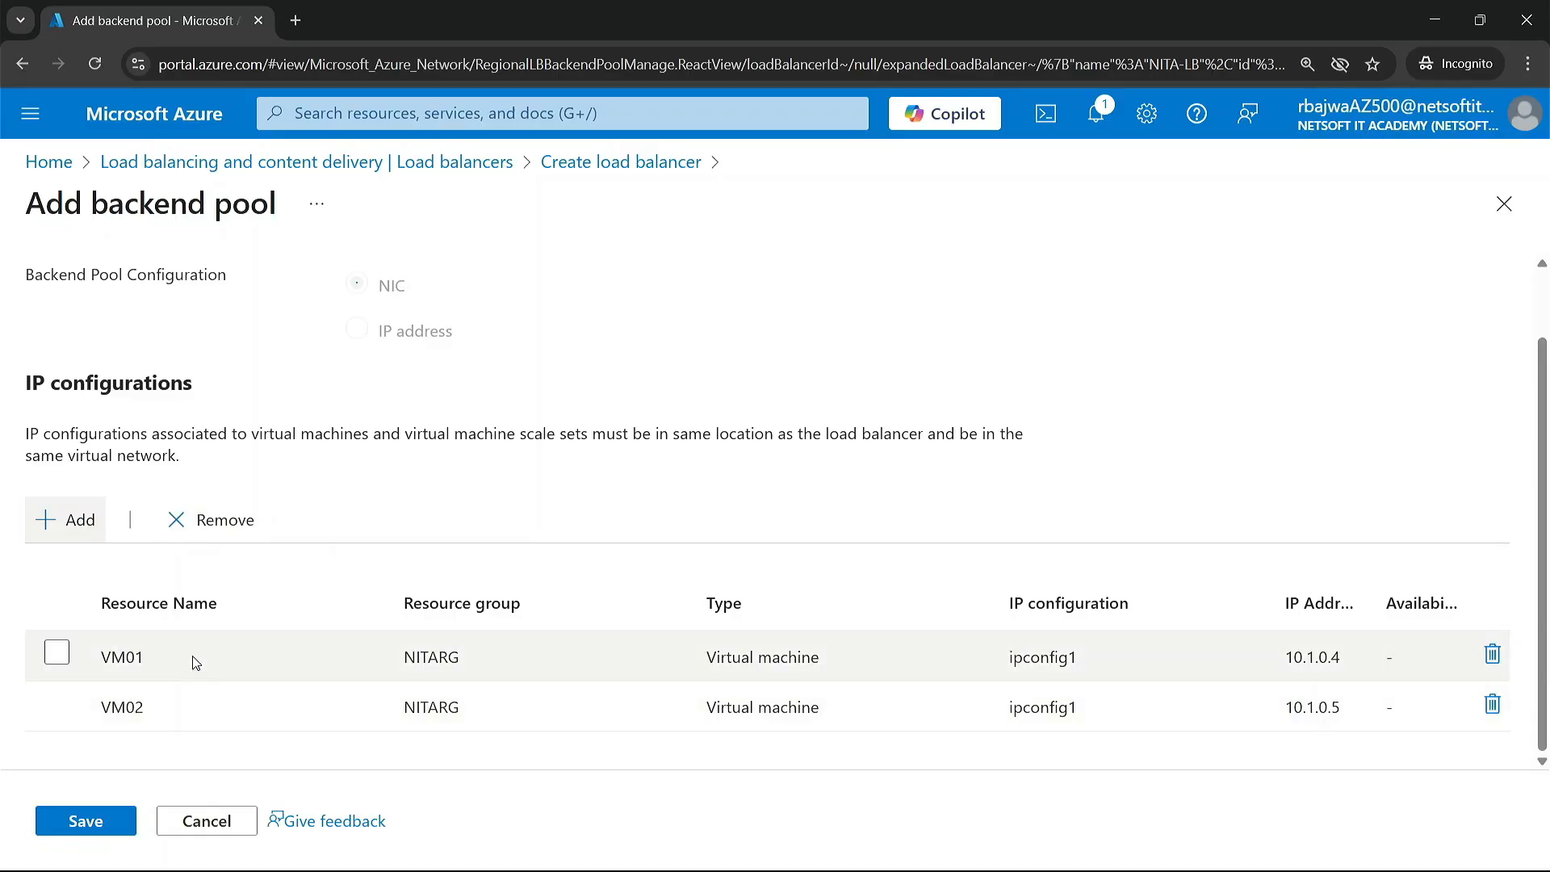
scroll(242, 727, up, 1)
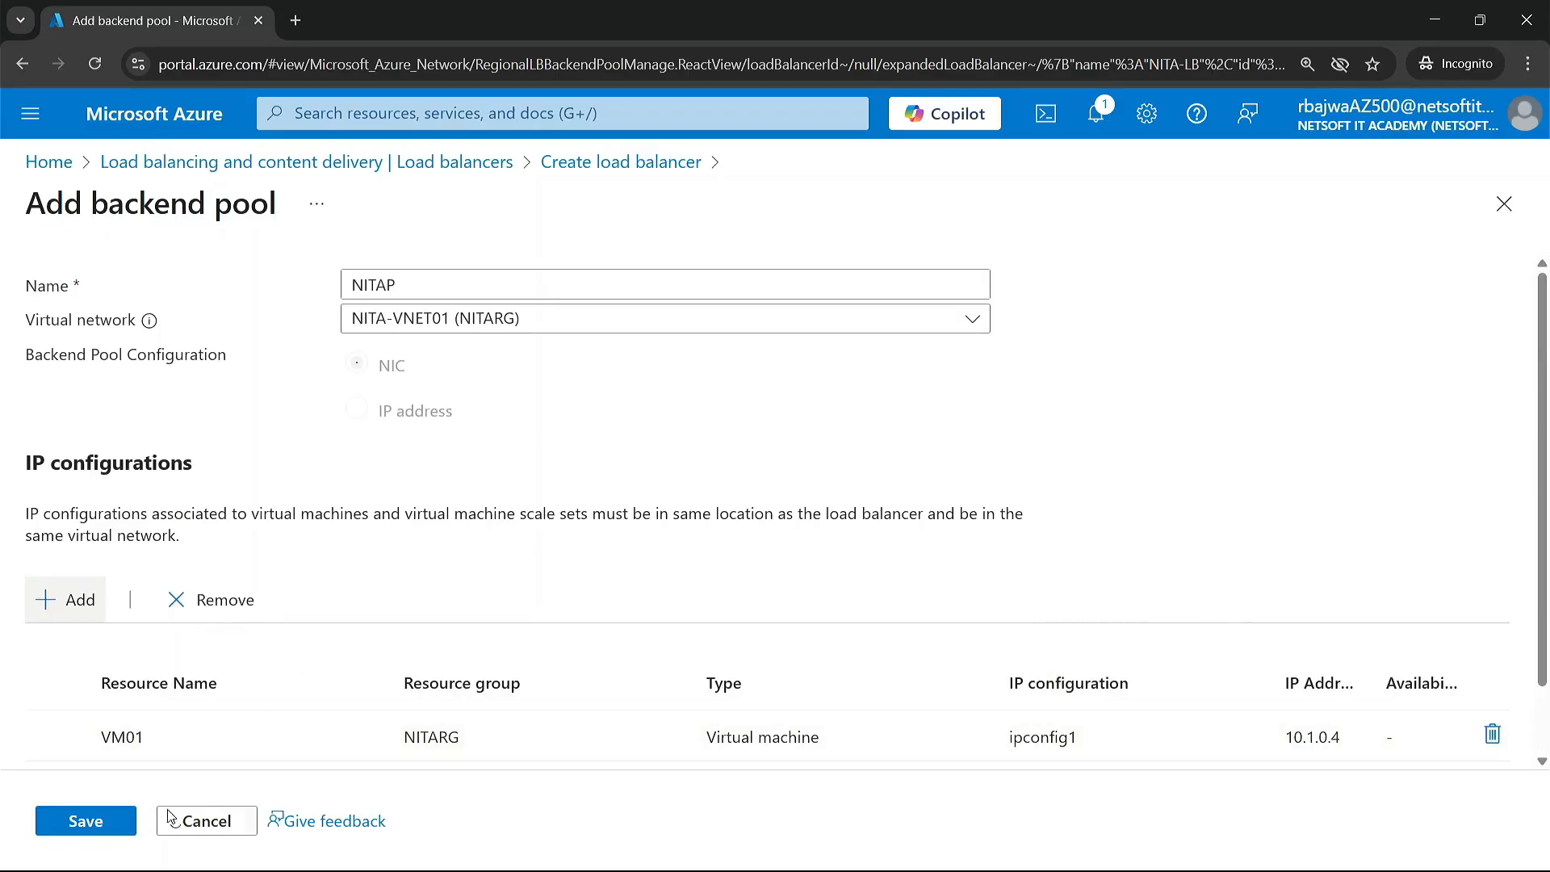
click(121, 831)
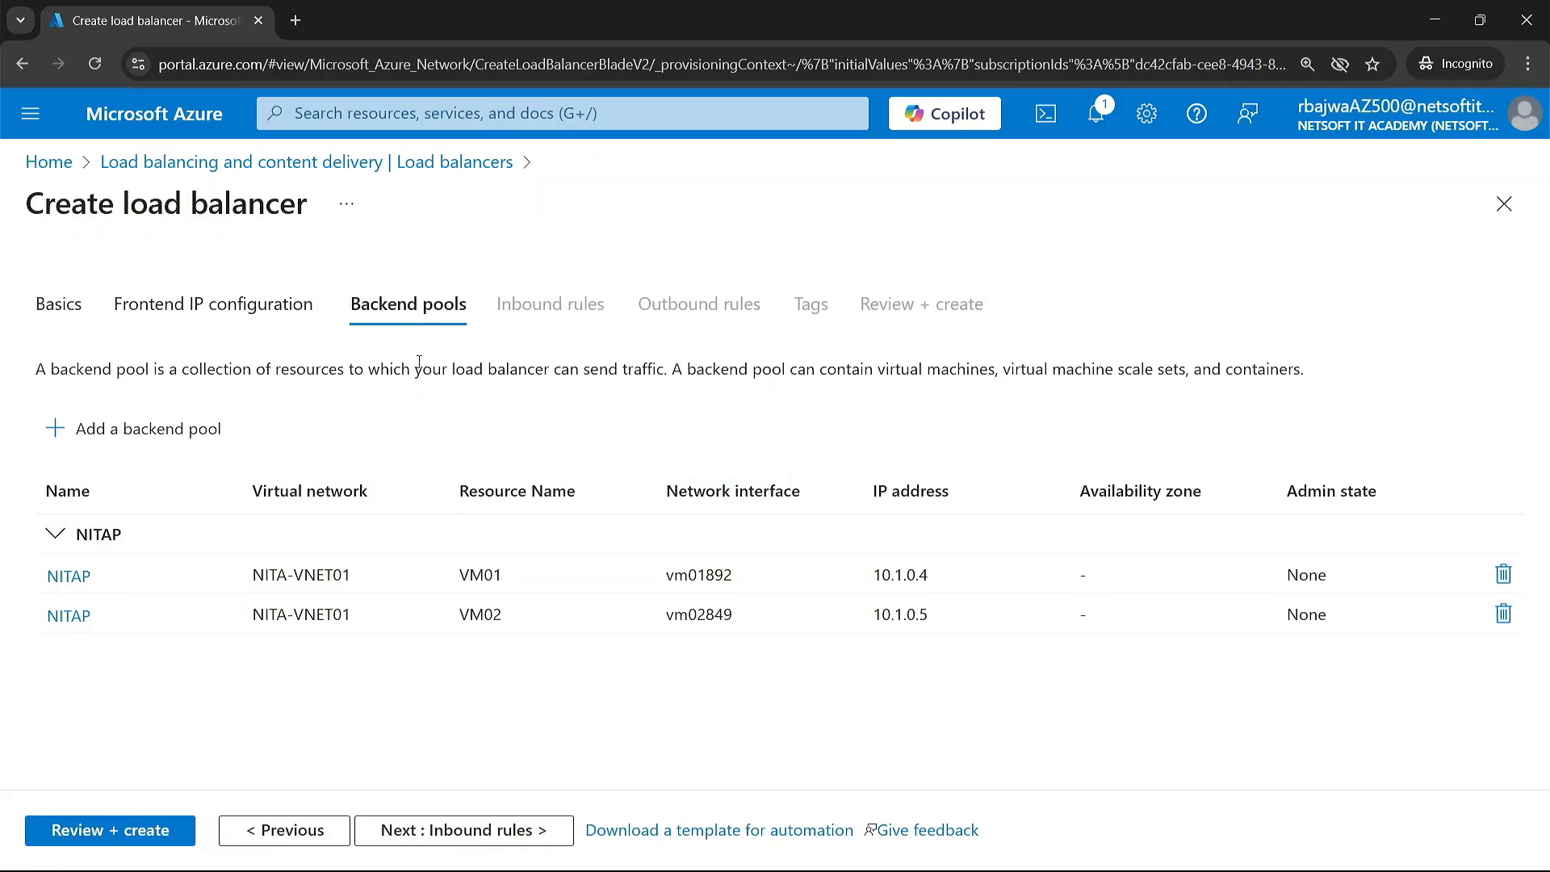
Step: Proceed to the inbound rules and start a new load balancing rule named NITA-LBR
click(450, 838)
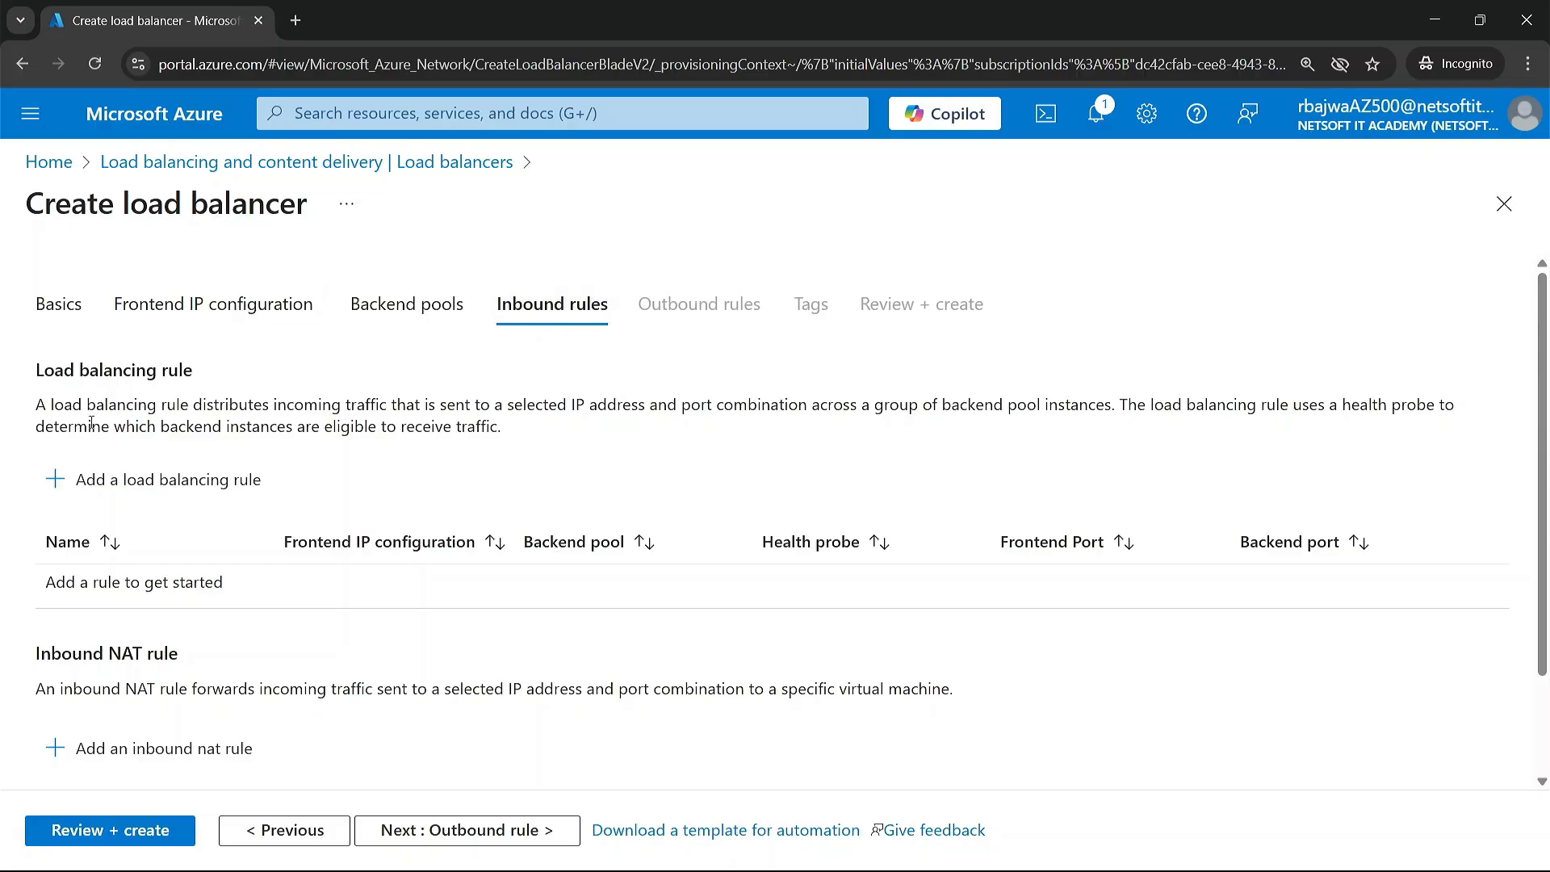
click(89, 487)
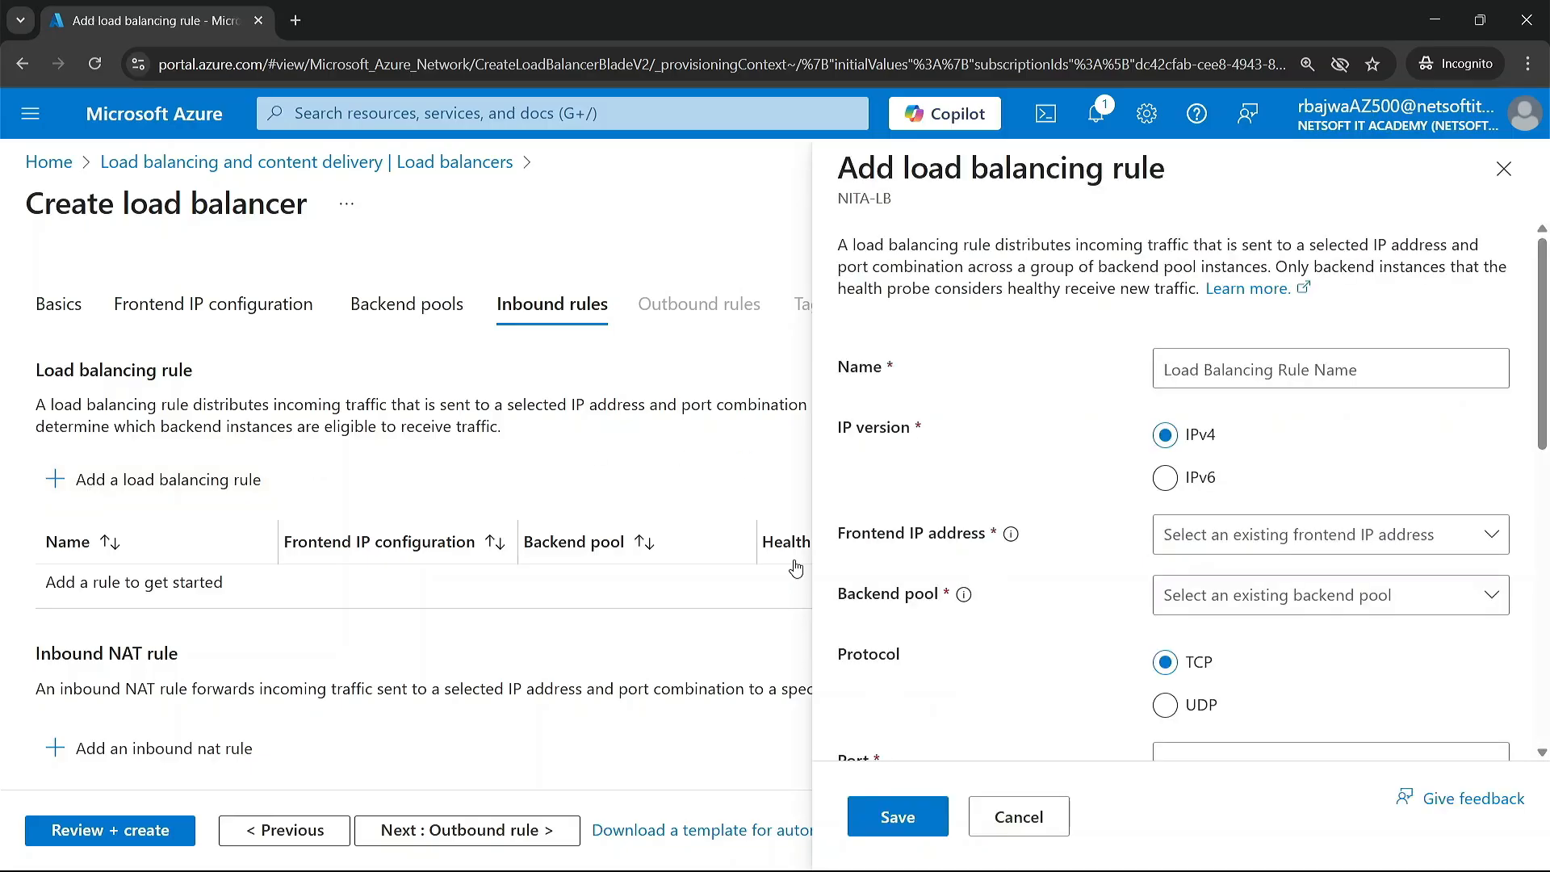
click(1235, 367)
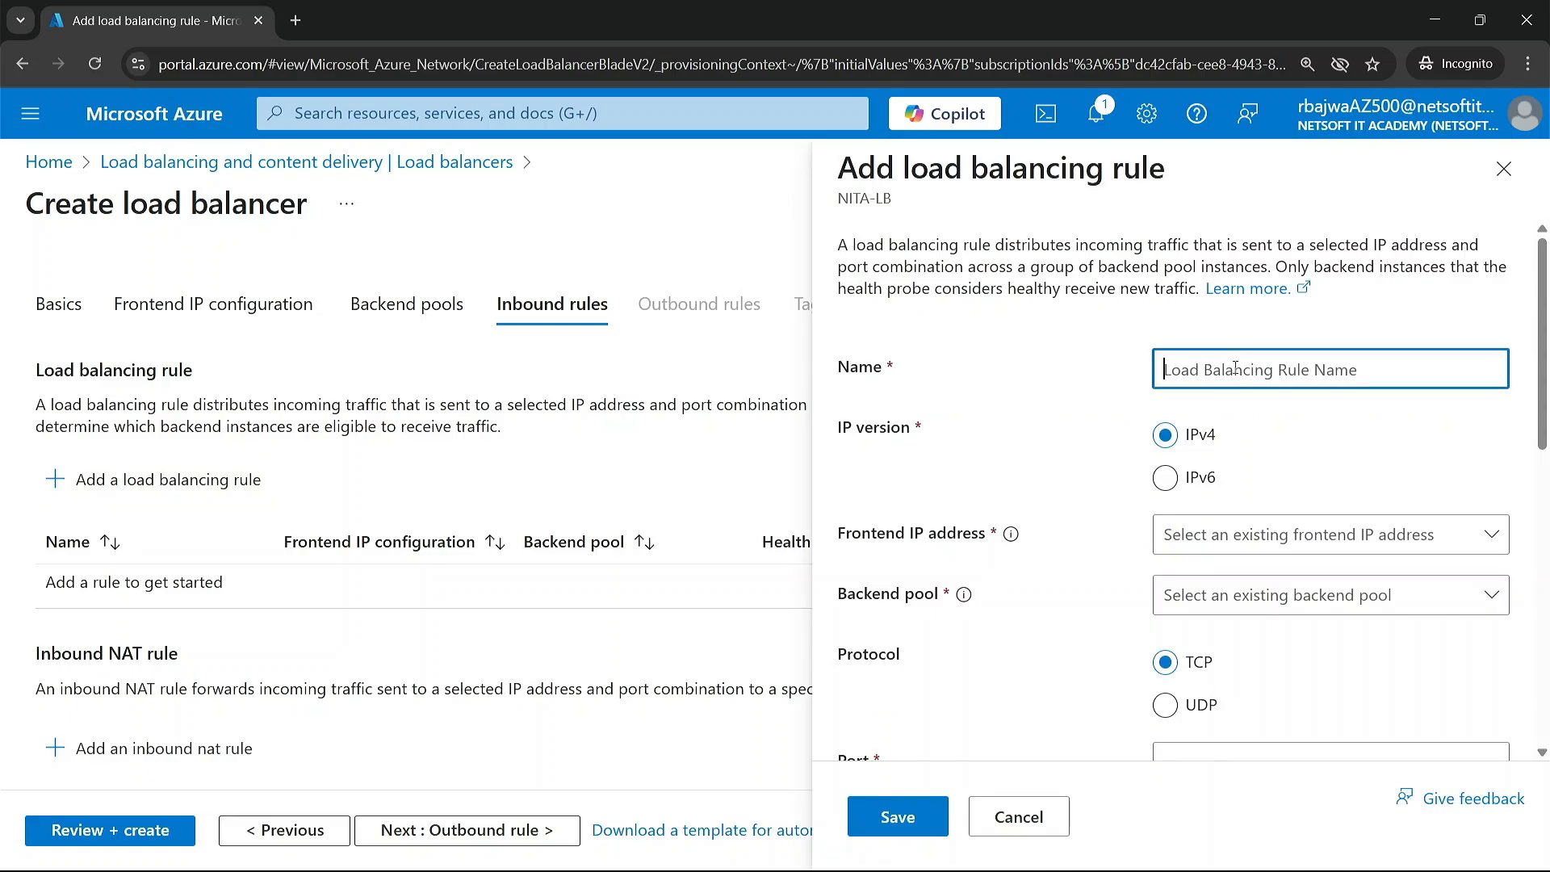
text(NITA-LBR)
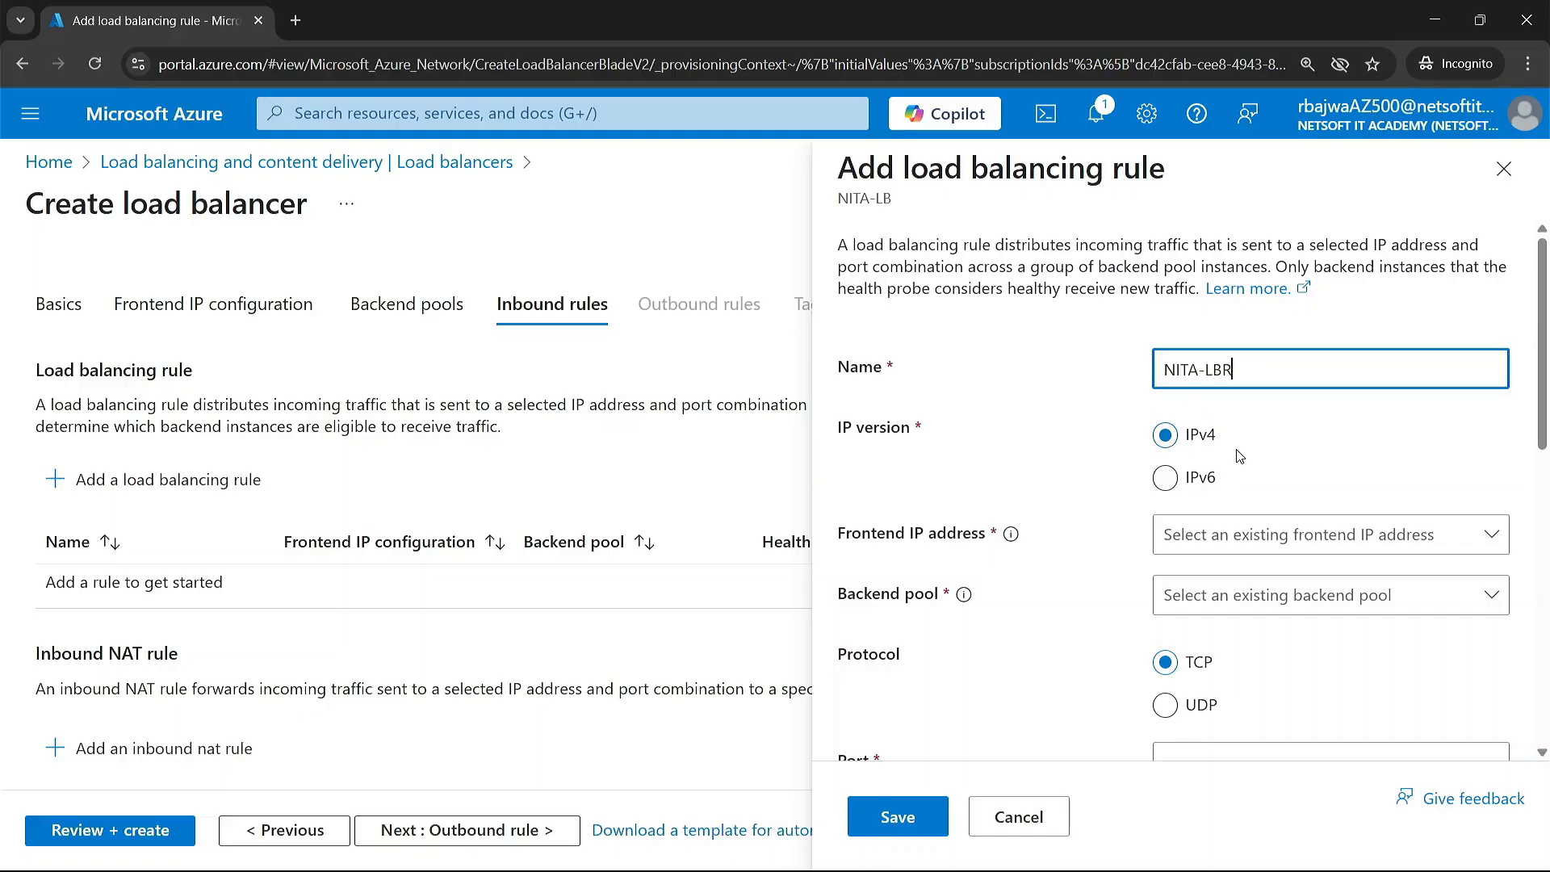
Step: Set the rule's frontend IP address to NITA-LB-FE and its backend pool to NITAP
scroll(1237, 453, down, 3)
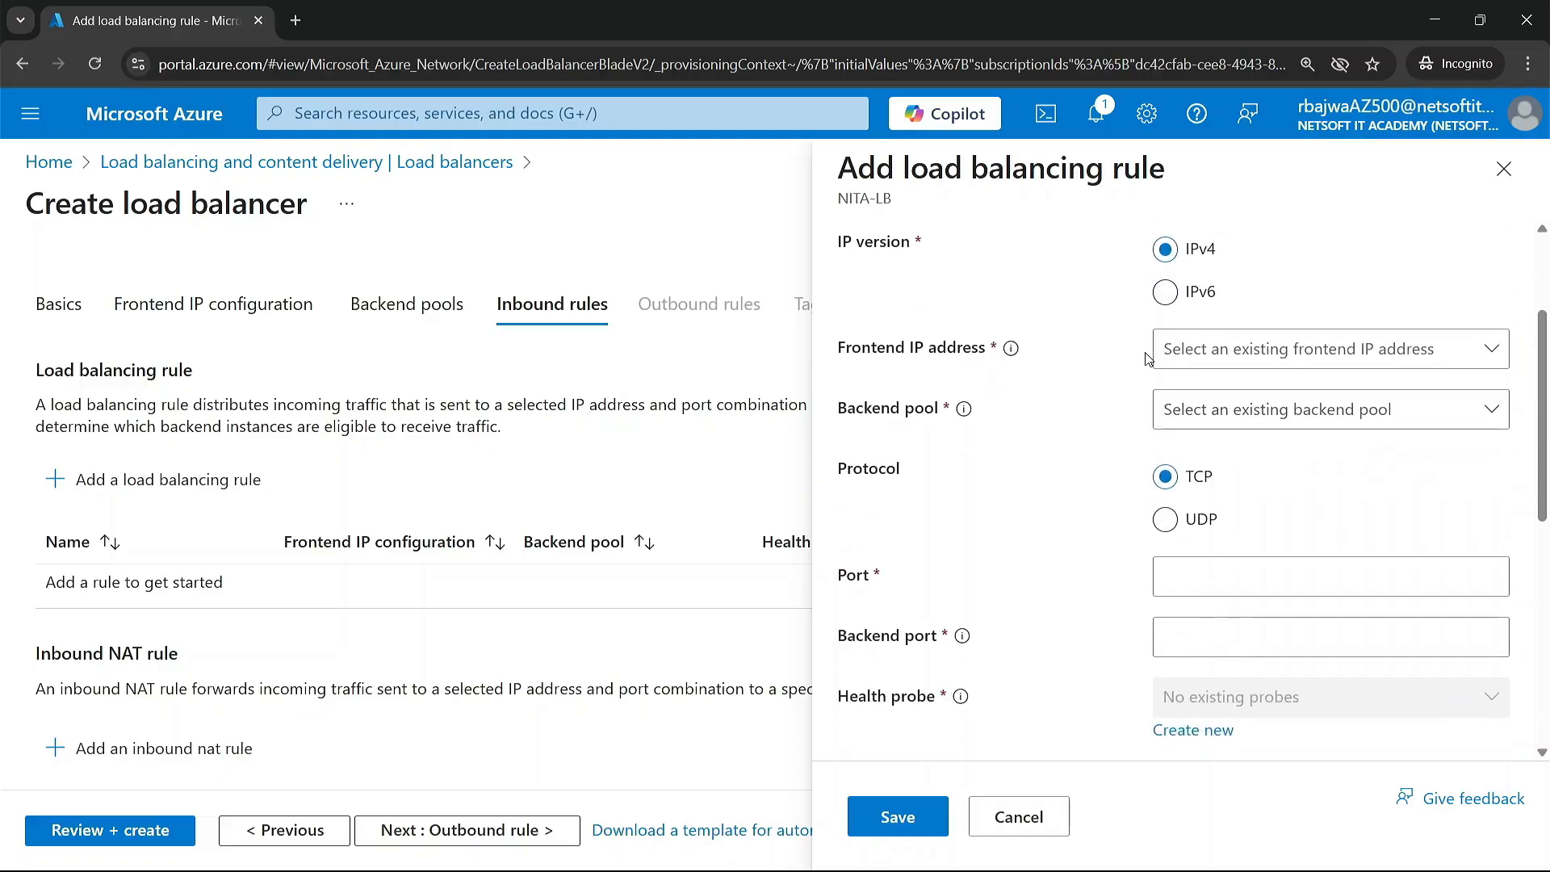
click(1236, 348)
click(1247, 404)
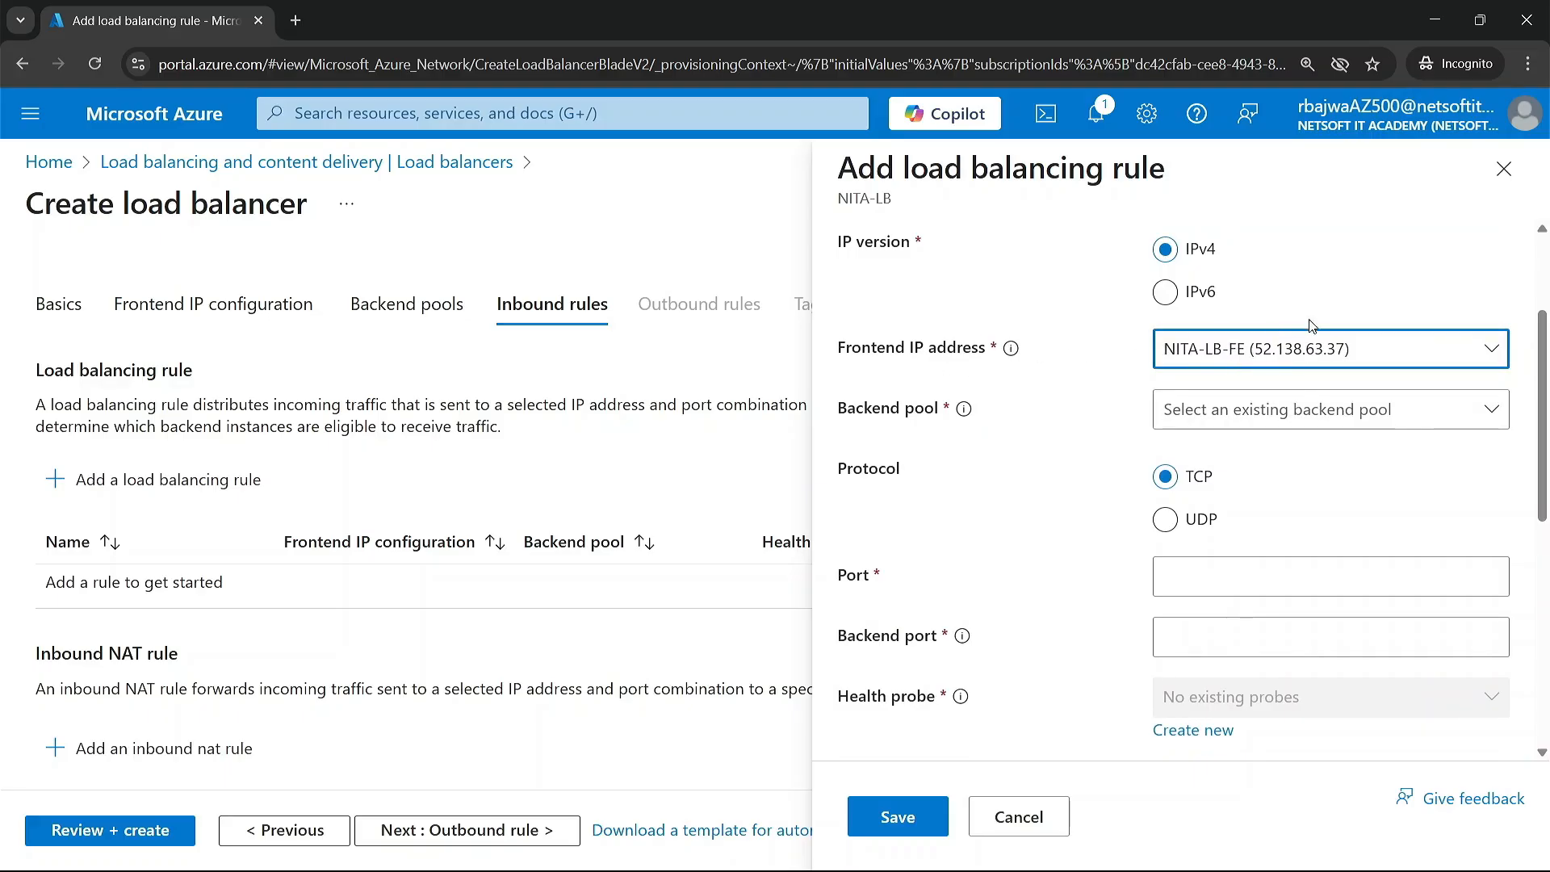
click(1267, 408)
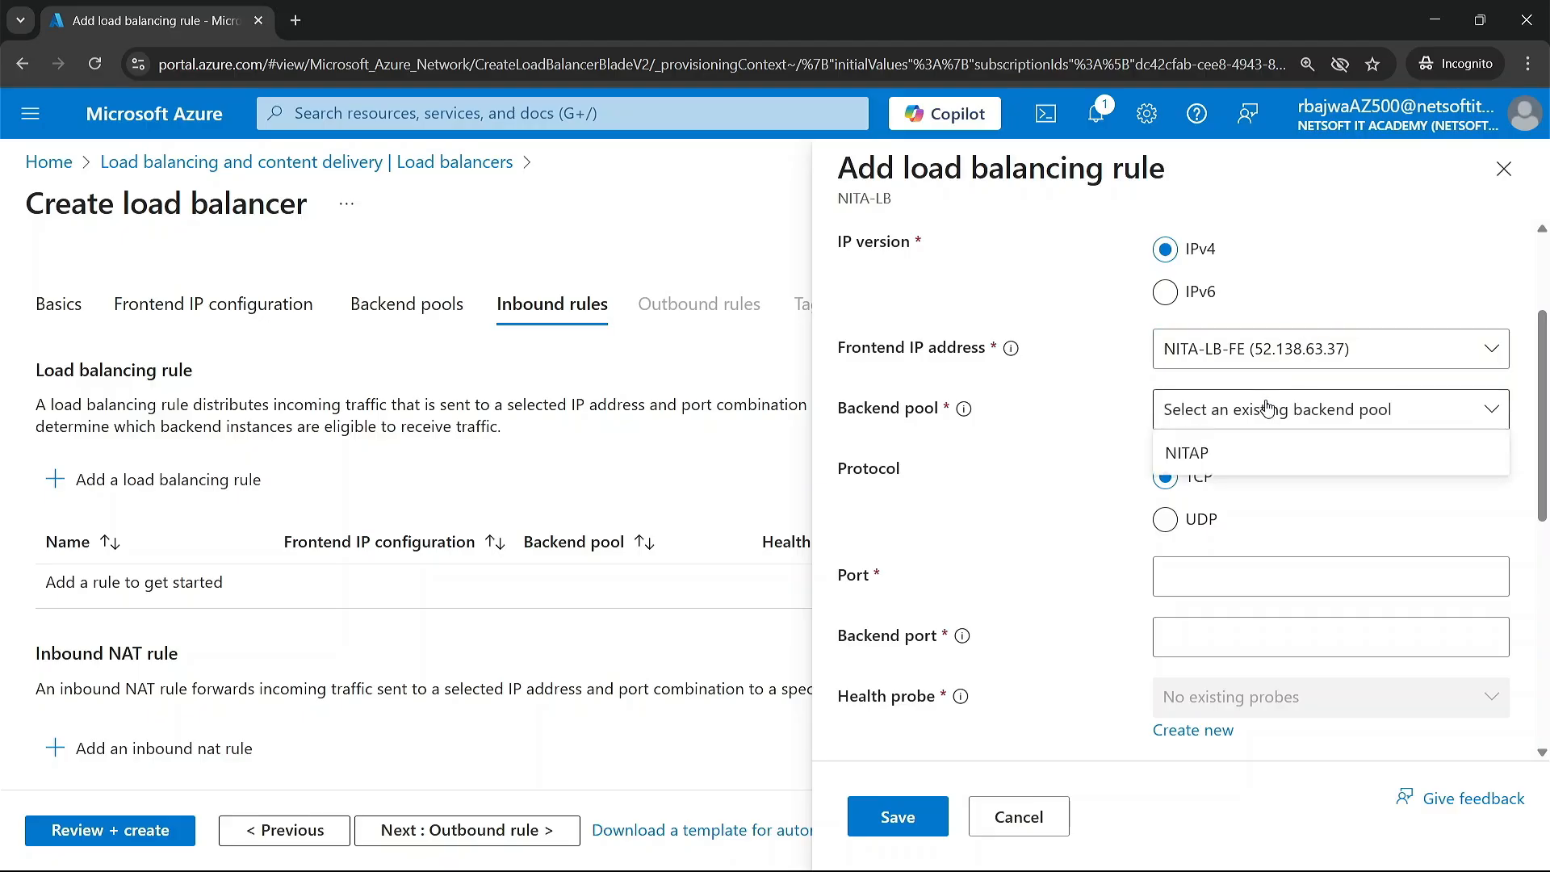
click(1227, 453)
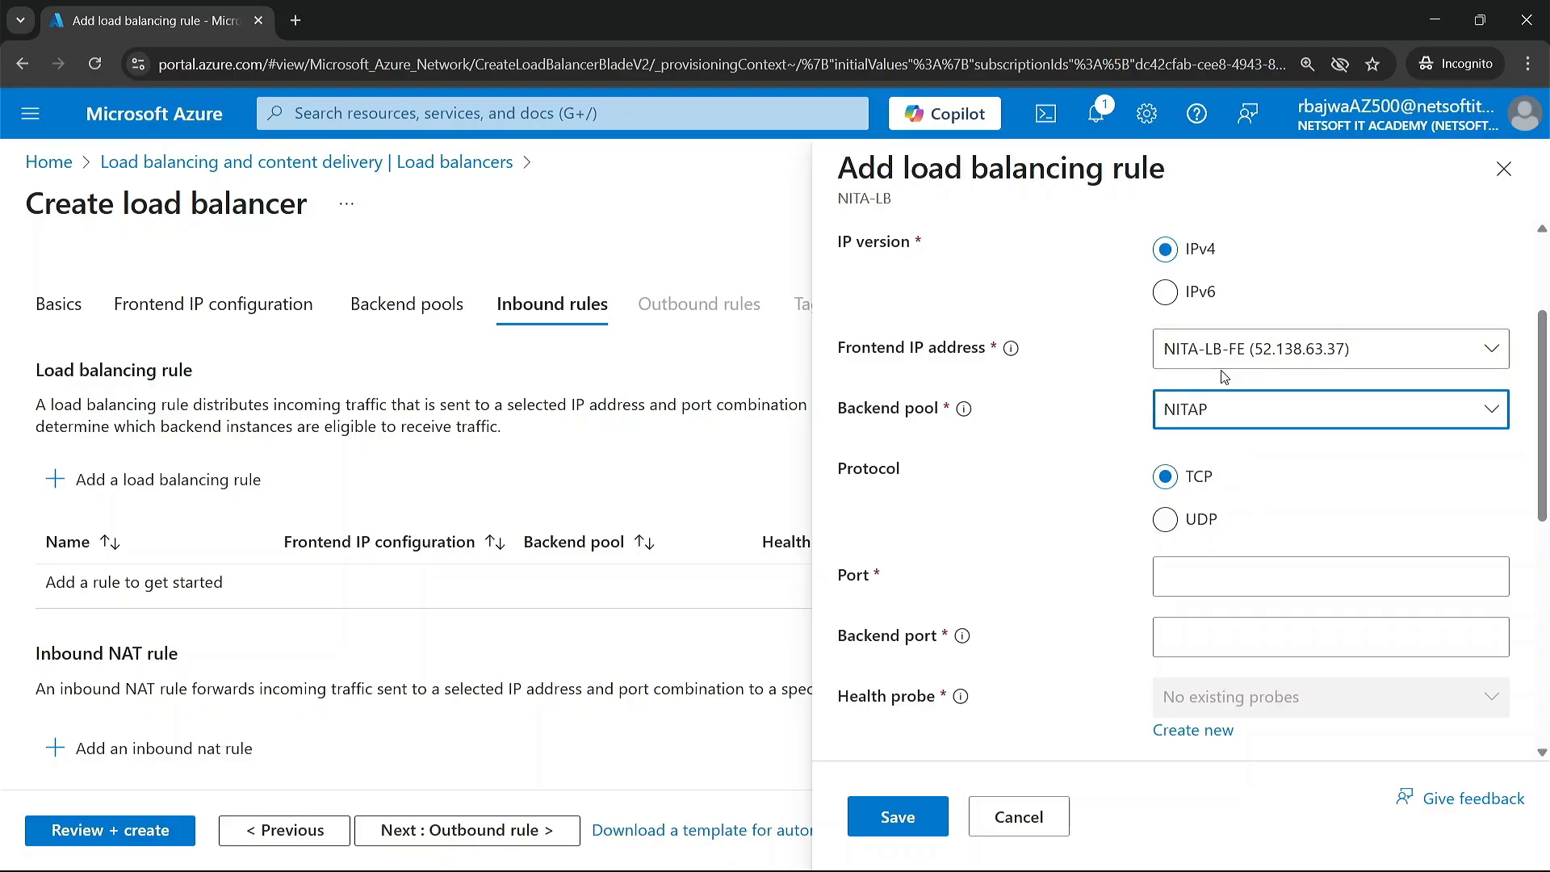
Step: Set both the port and the backend port of the load balancing rule to 80
scroll(1198, 484, down, 1)
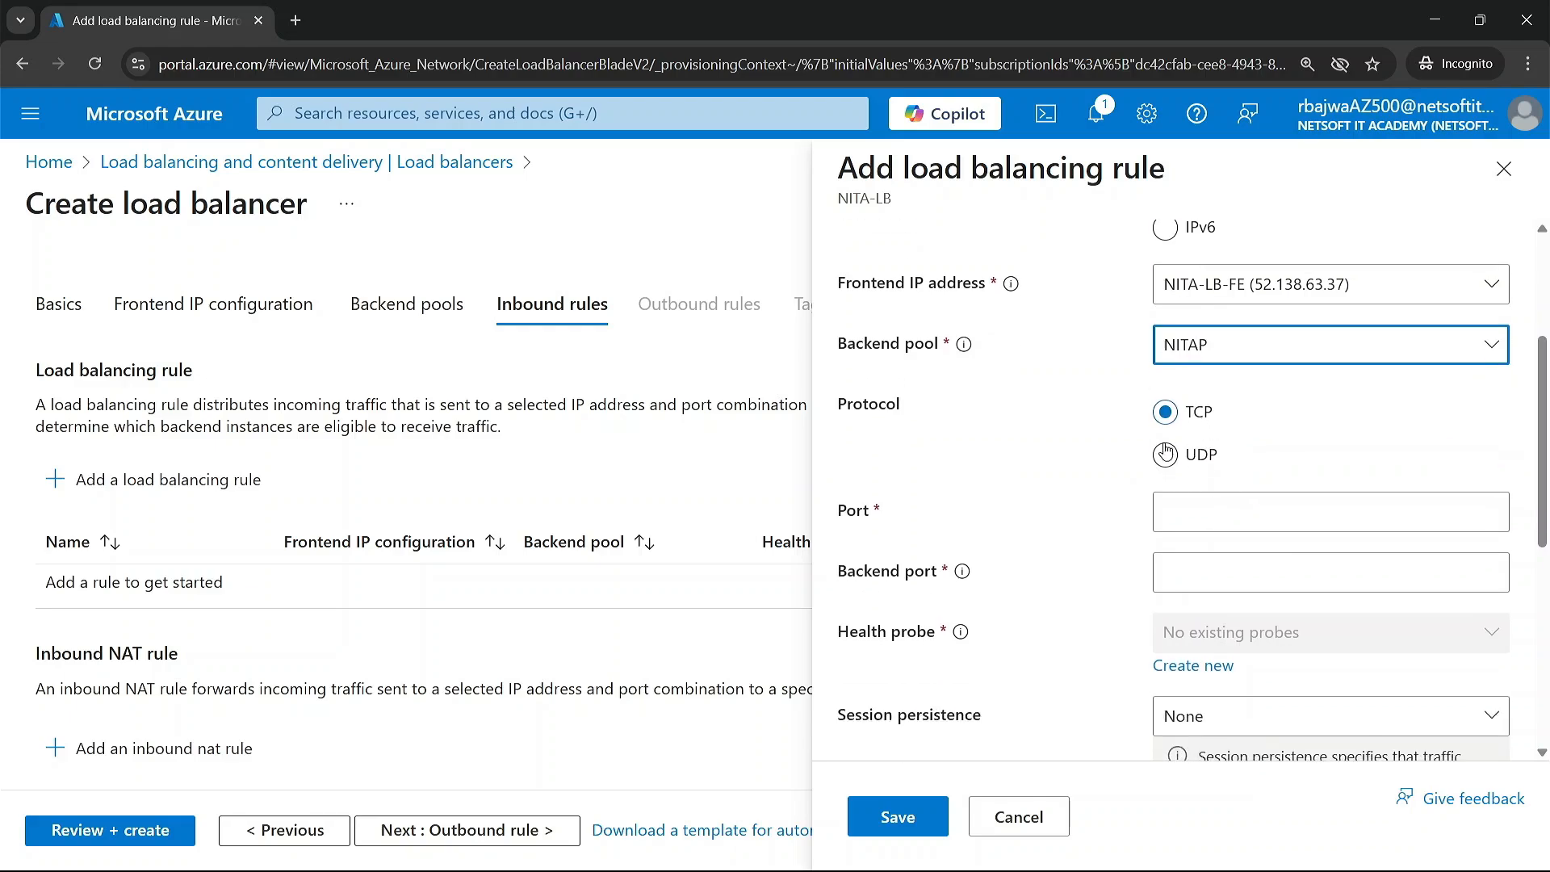
scroll(1198, 484, down, 2)
click(1196, 443)
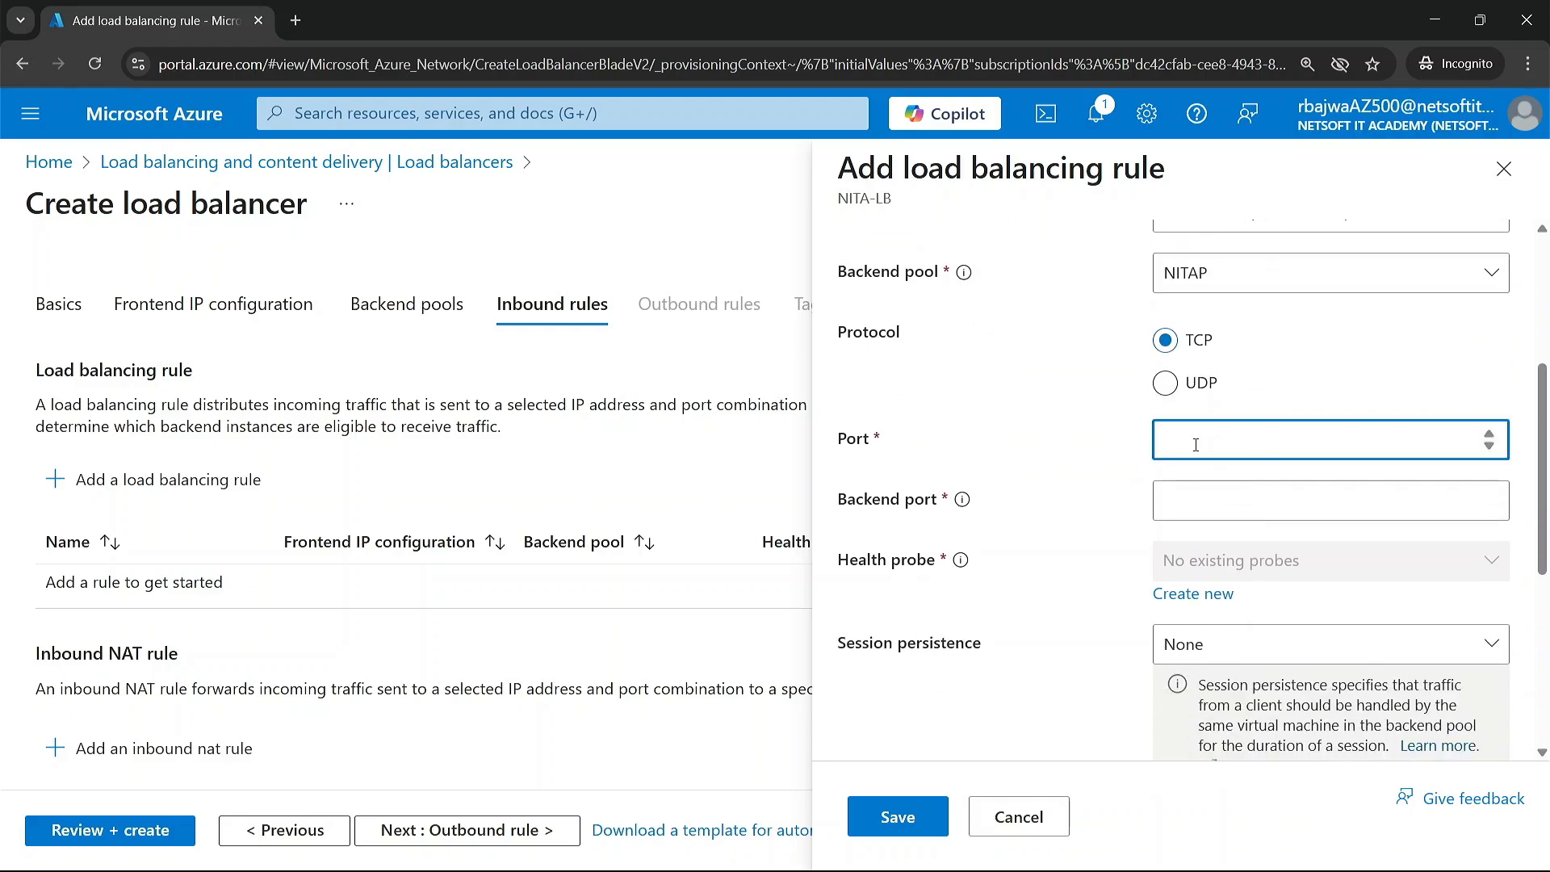
text(80)
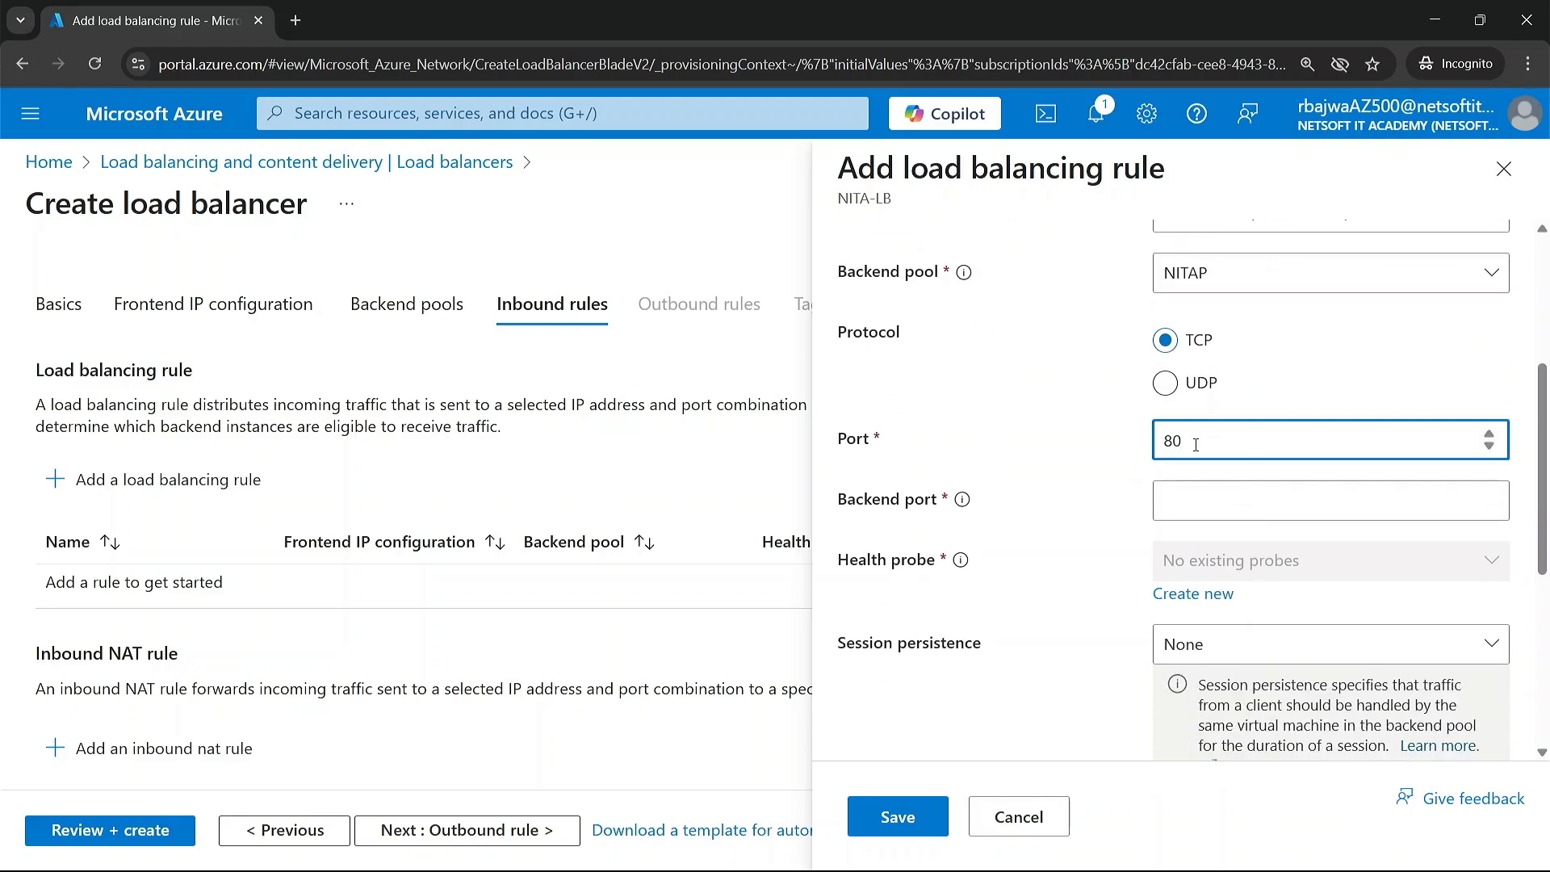
click(1195, 505)
text(80)
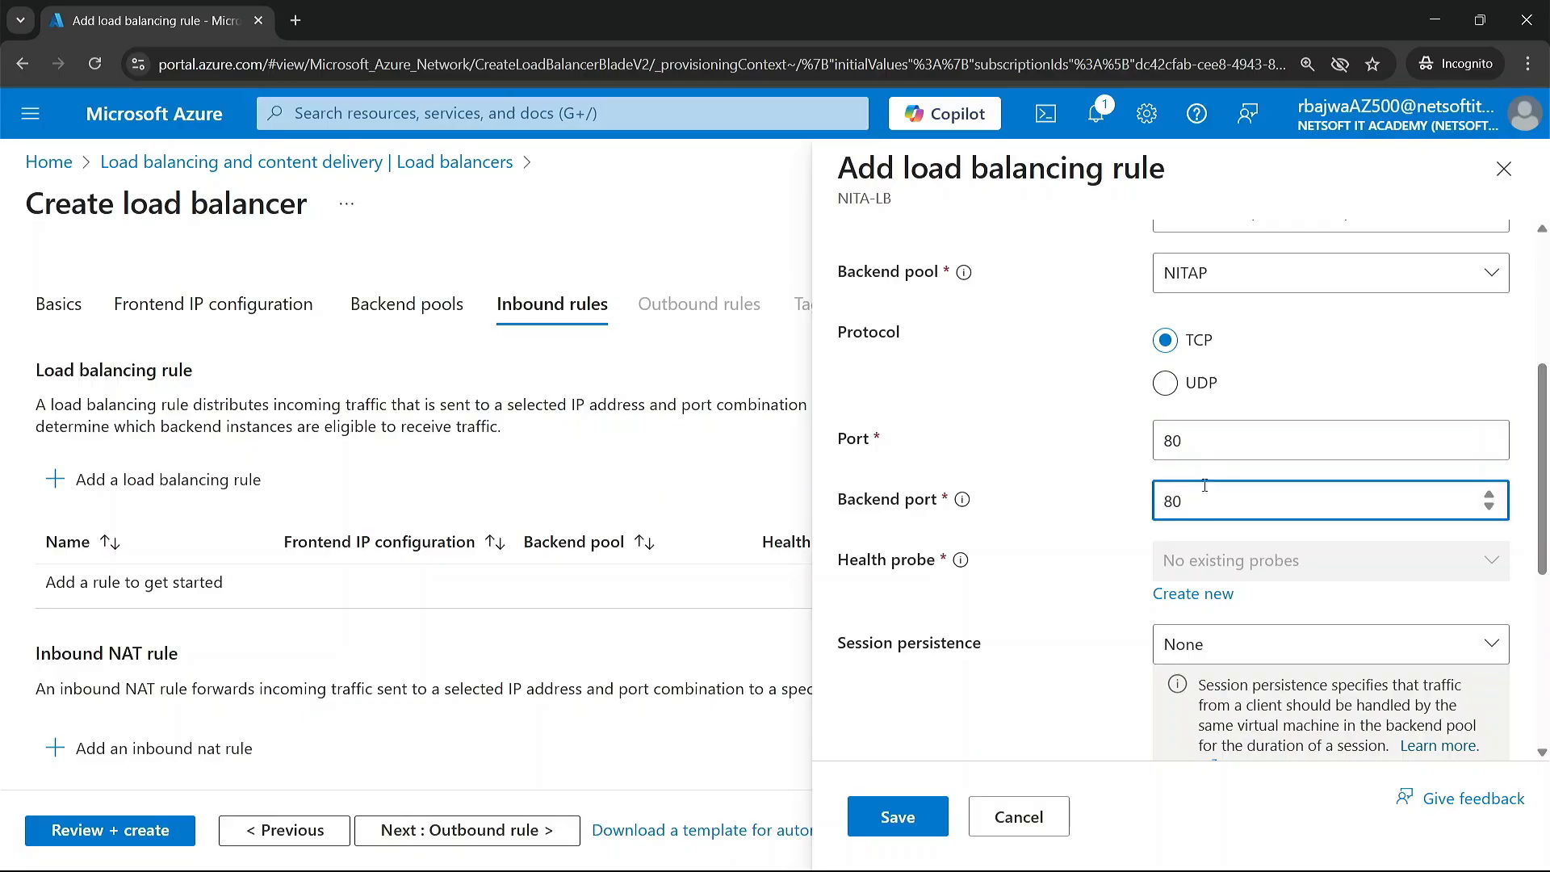
scroll(956, 463, down, 1)
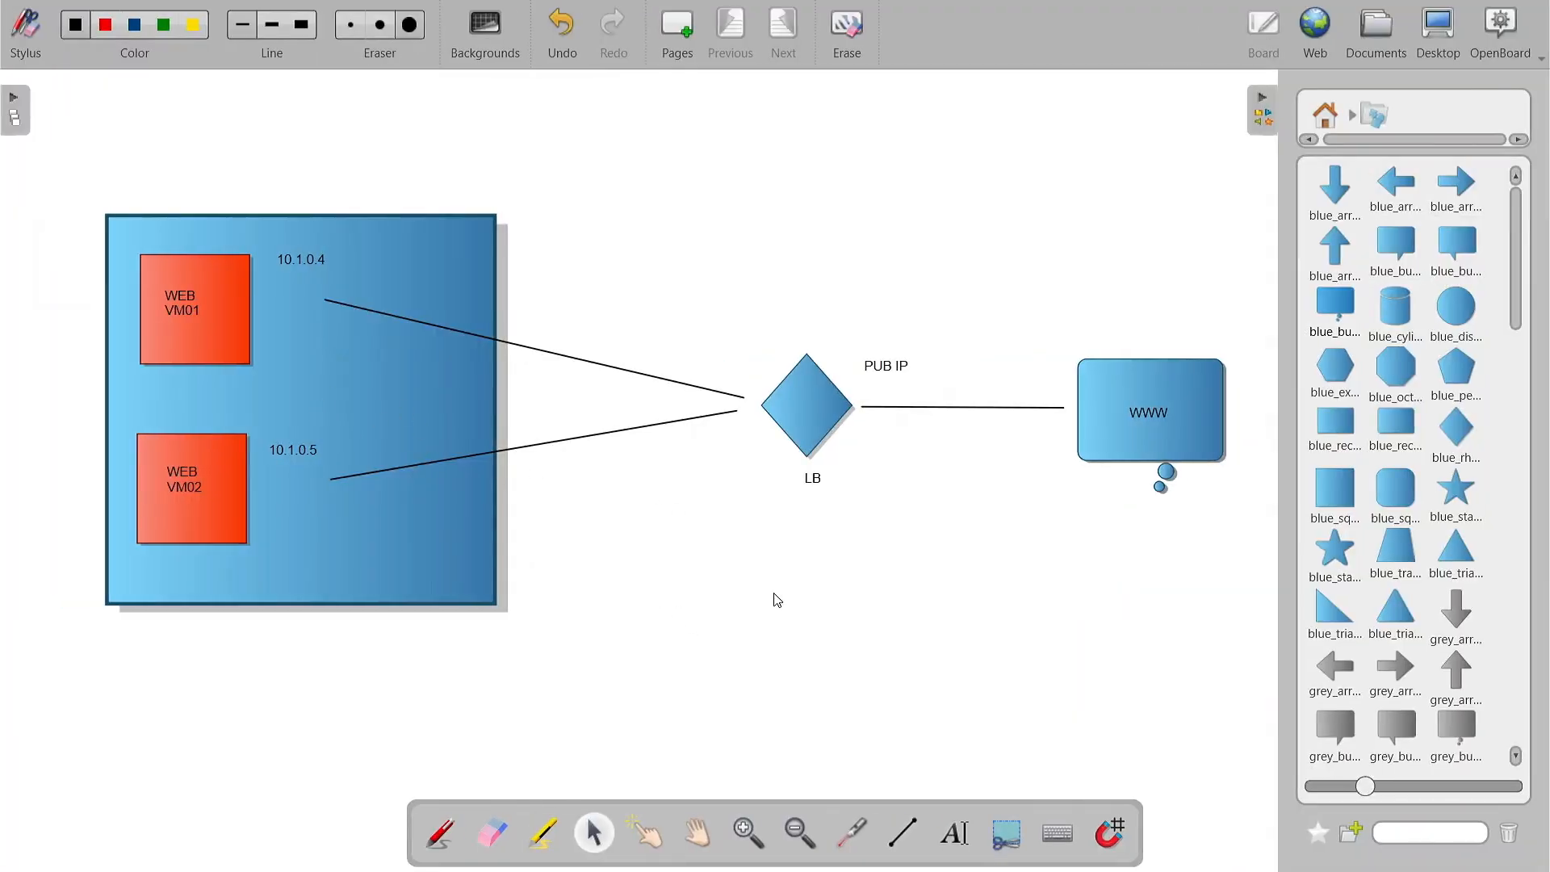
Step: In the OpenBoard diagram, place a blue cylinder below the LB diamond and label it HP
click(1402, 311)
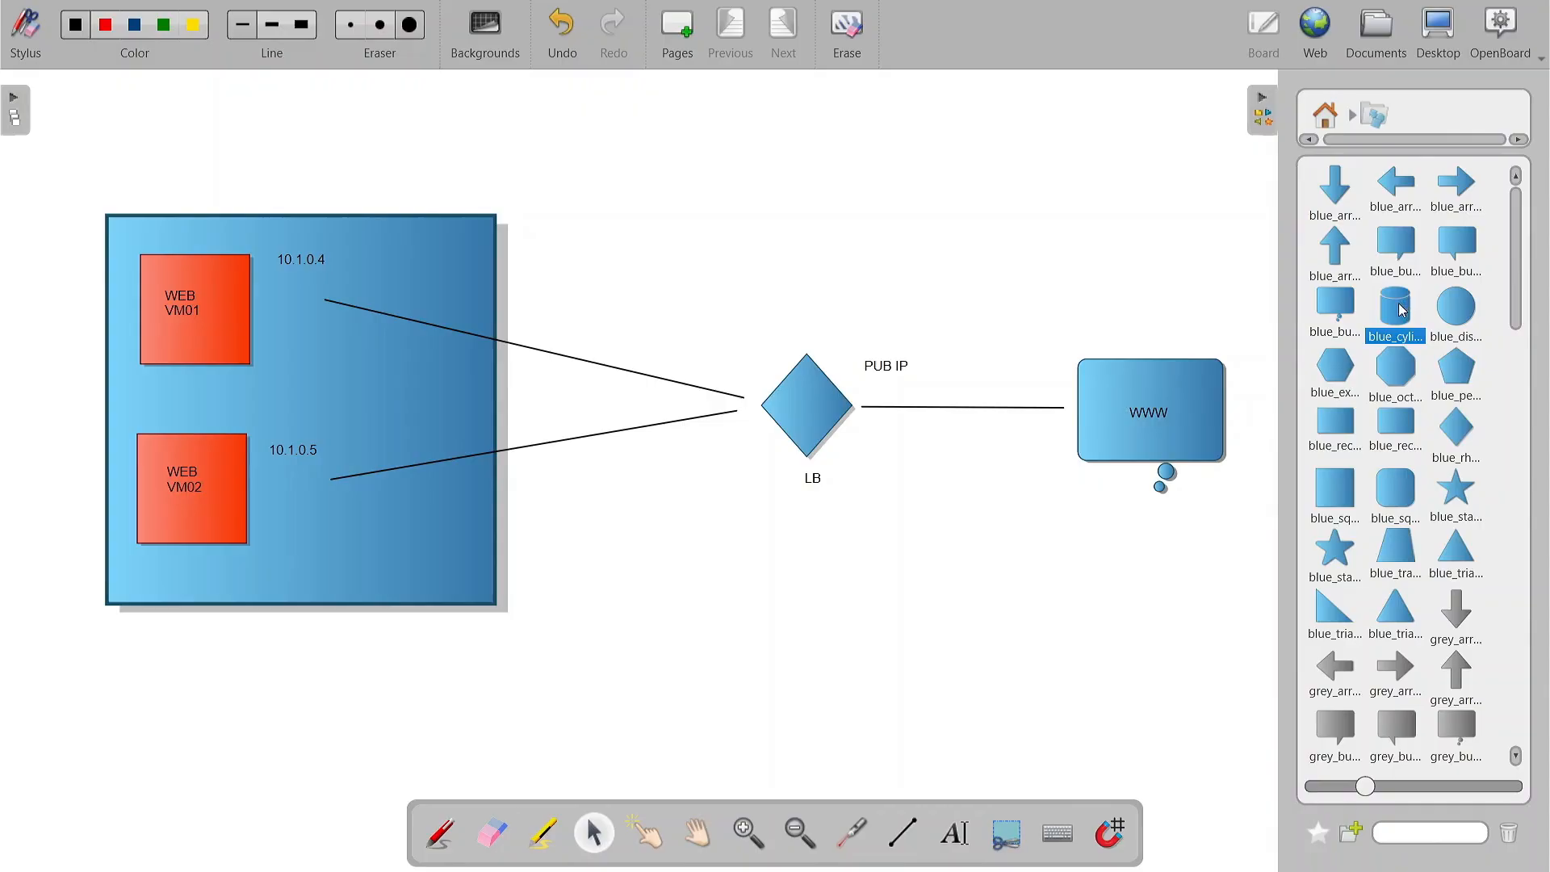
drag(821, 598, 737, 595)
click(955, 833)
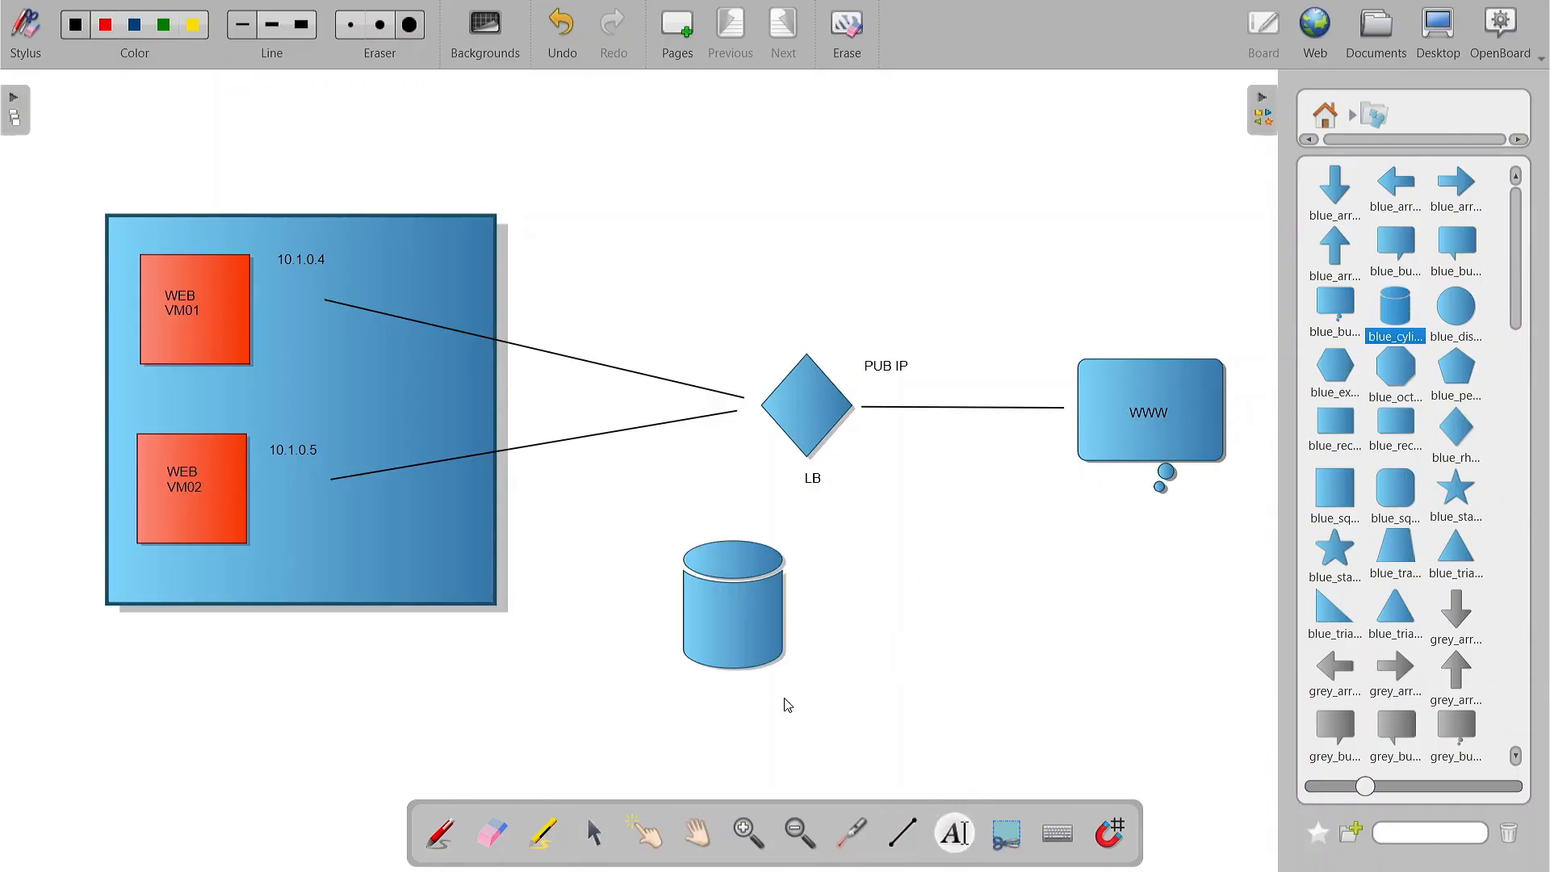
click(715, 690)
text(HP)
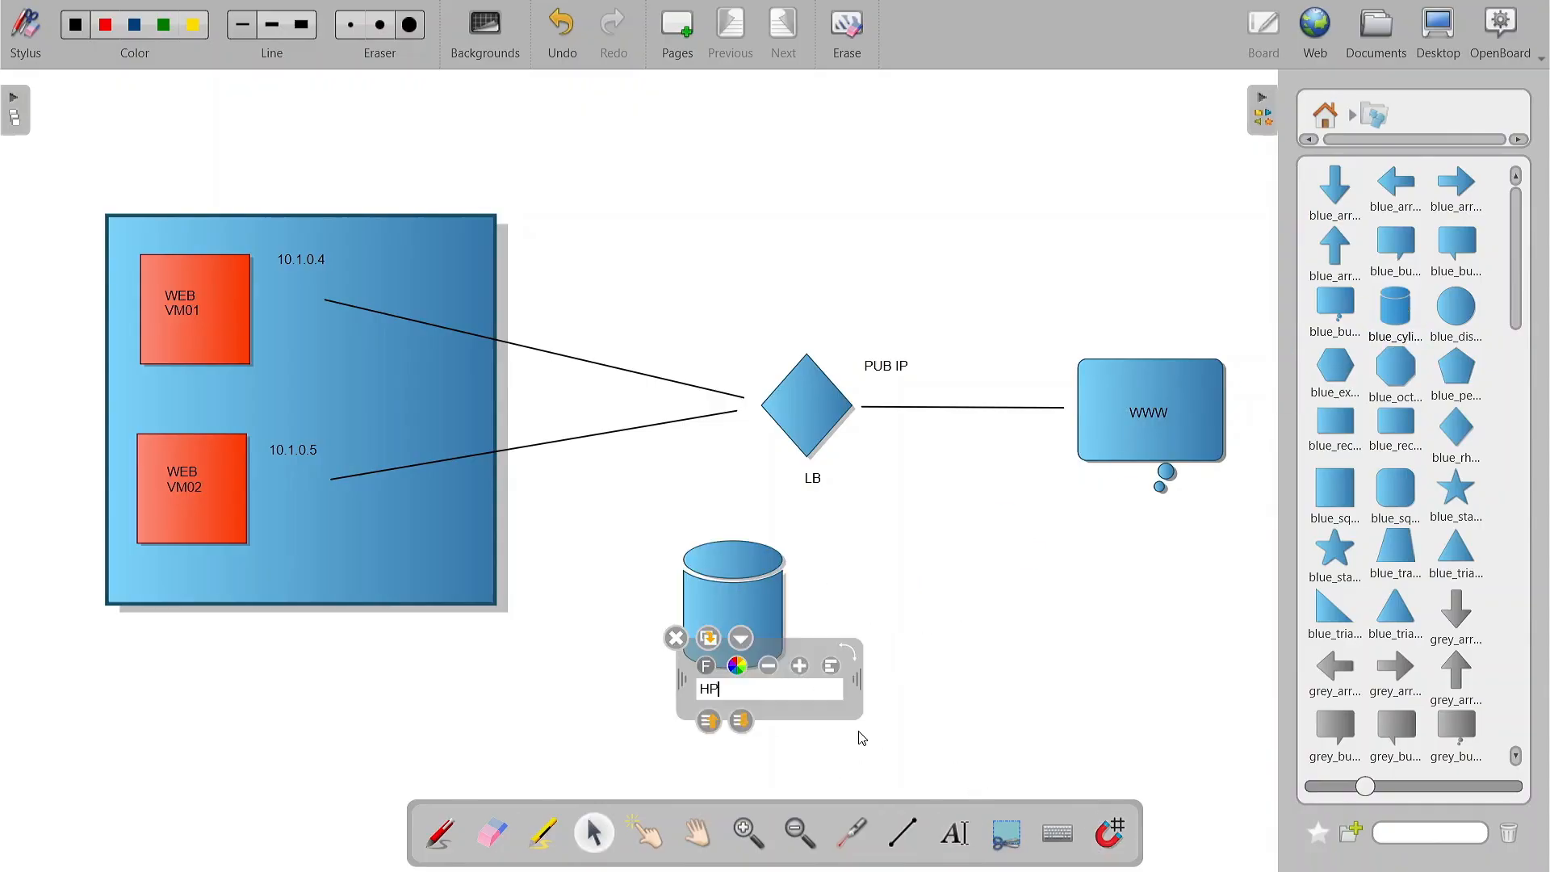
click(872, 708)
drag(777, 637, 819, 644)
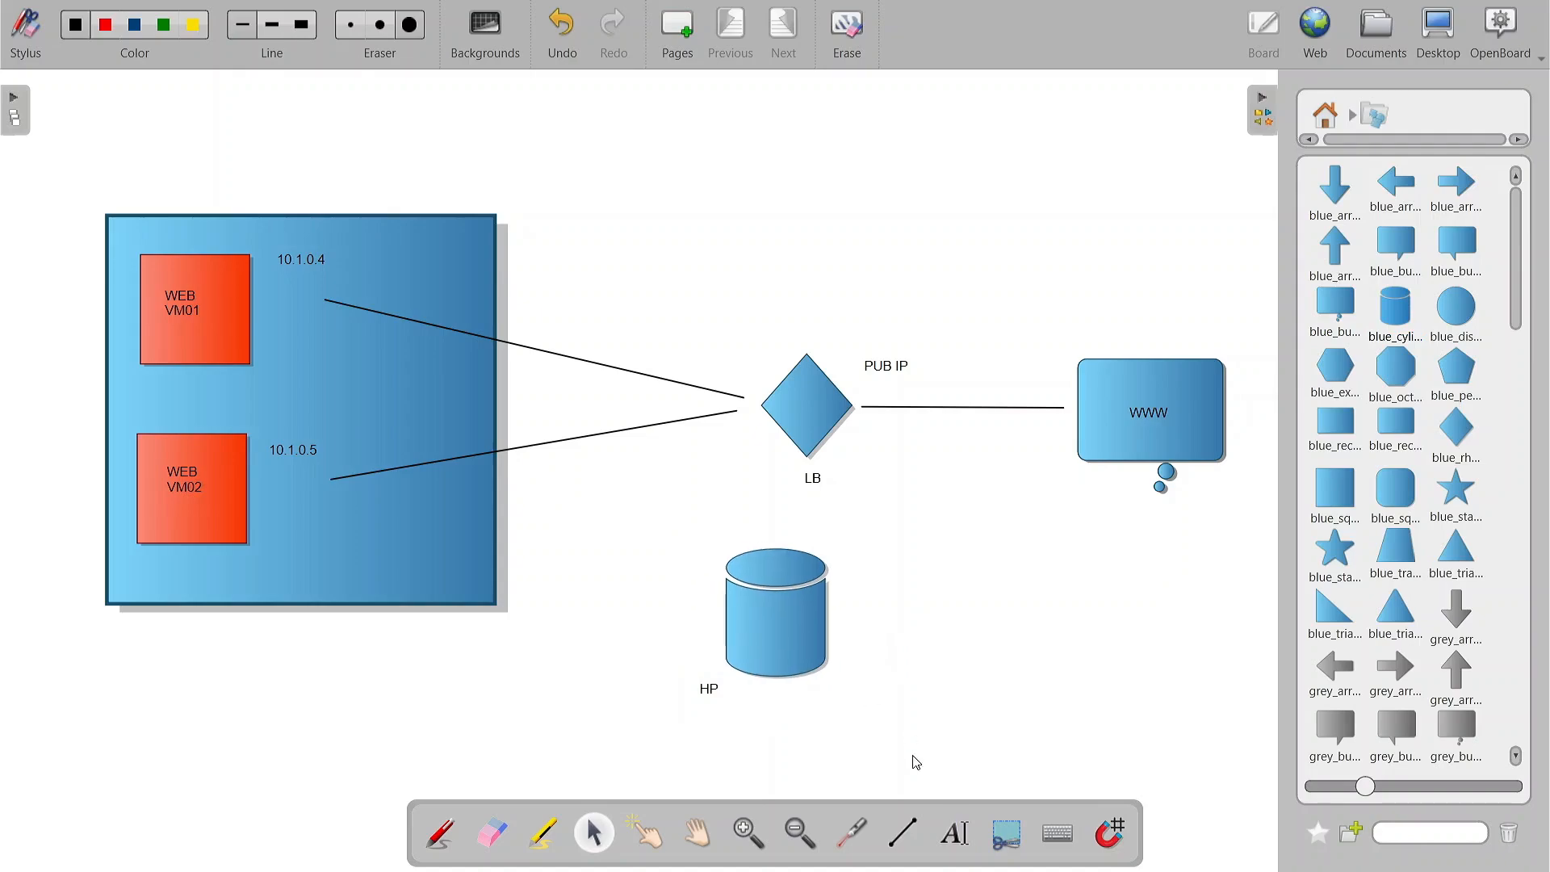
Step: Draw straight lines connecting the HP cylinder to WEB VM02, WEB VM01 and the LB diamond
click(904, 833)
drag(720, 619, 337, 502)
mouse_move(714, 597)
mouse_down()
mouse_move(307, 368)
mouse_move(286, 330)
mouse_up()
drag(773, 547, 780, 466)
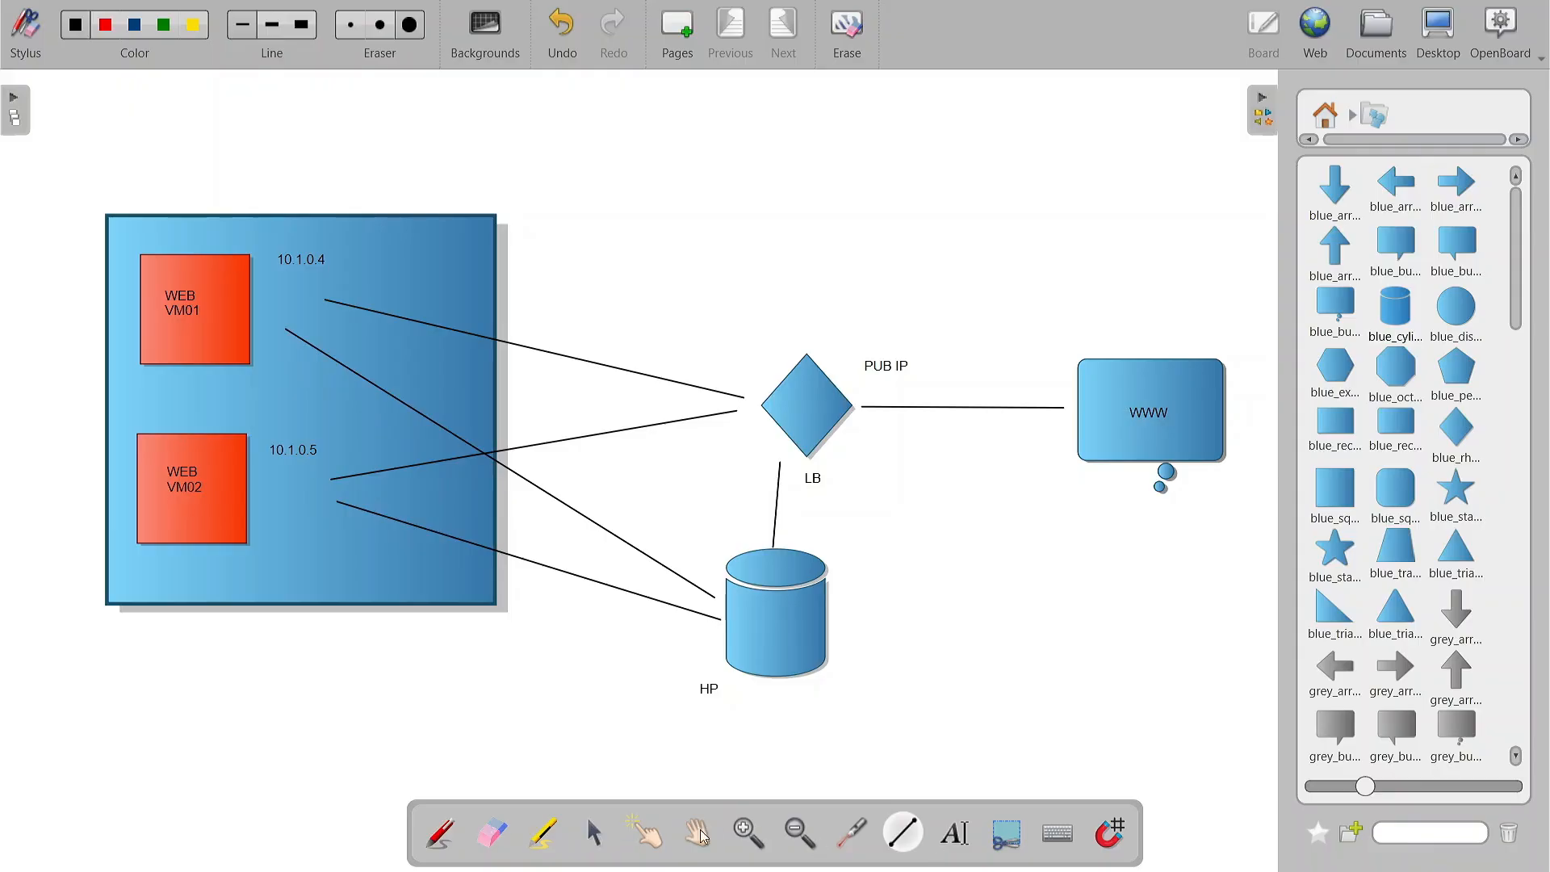
Step: Circle WEB VM02 and WEB VM01 freehand with the pen and undo the strokes
click(442, 834)
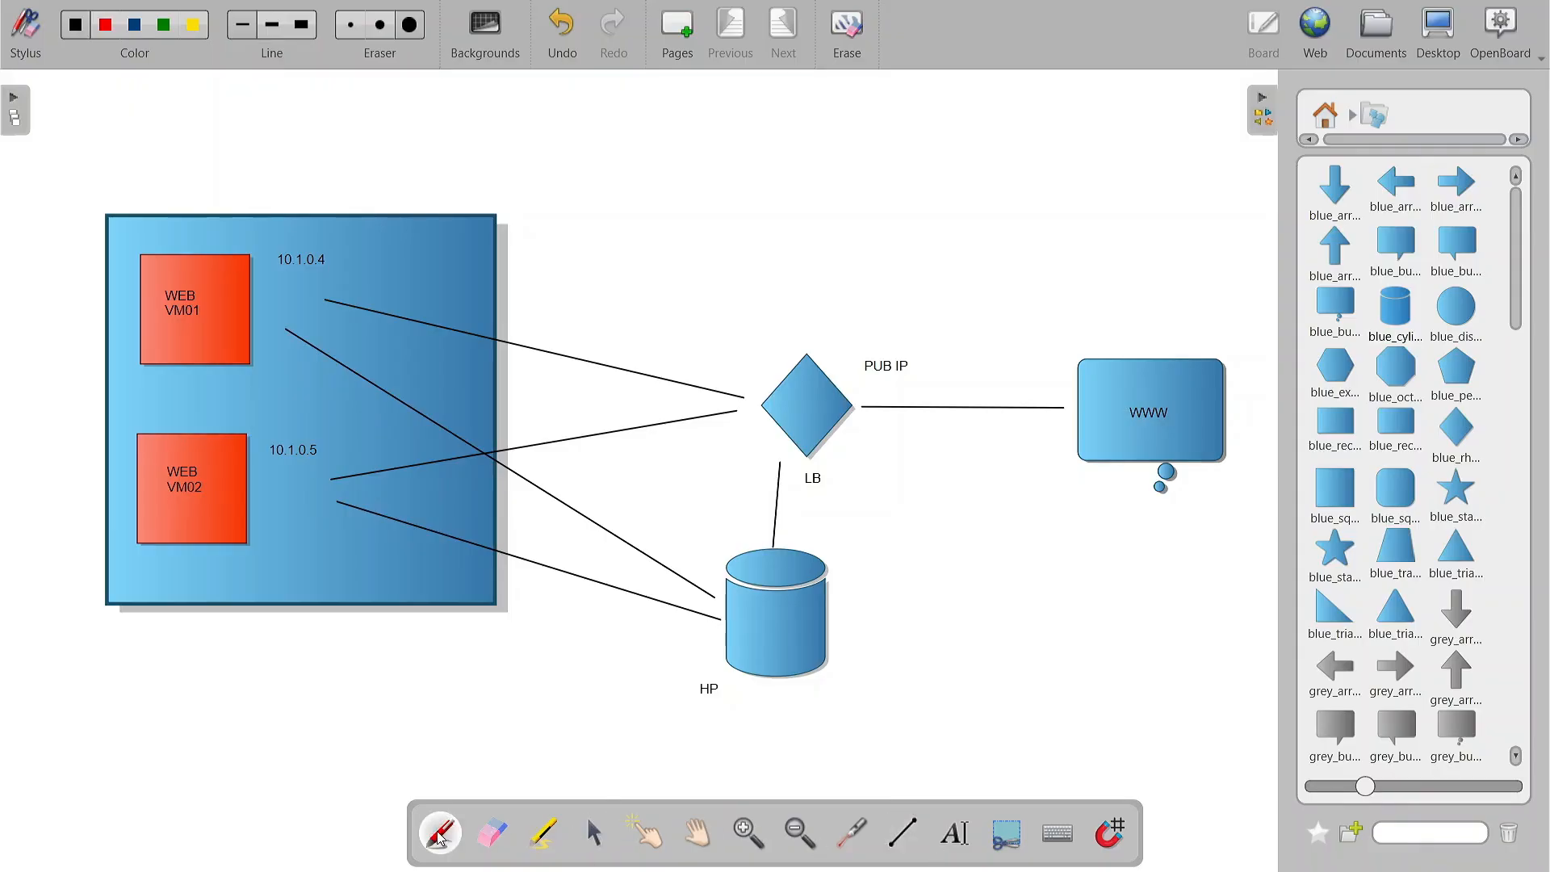
mouse_move(257, 421)
mouse_down()
mouse_move(152, 409)
mouse_move(204, 446)
mouse_move(175, 454)
mouse_up()
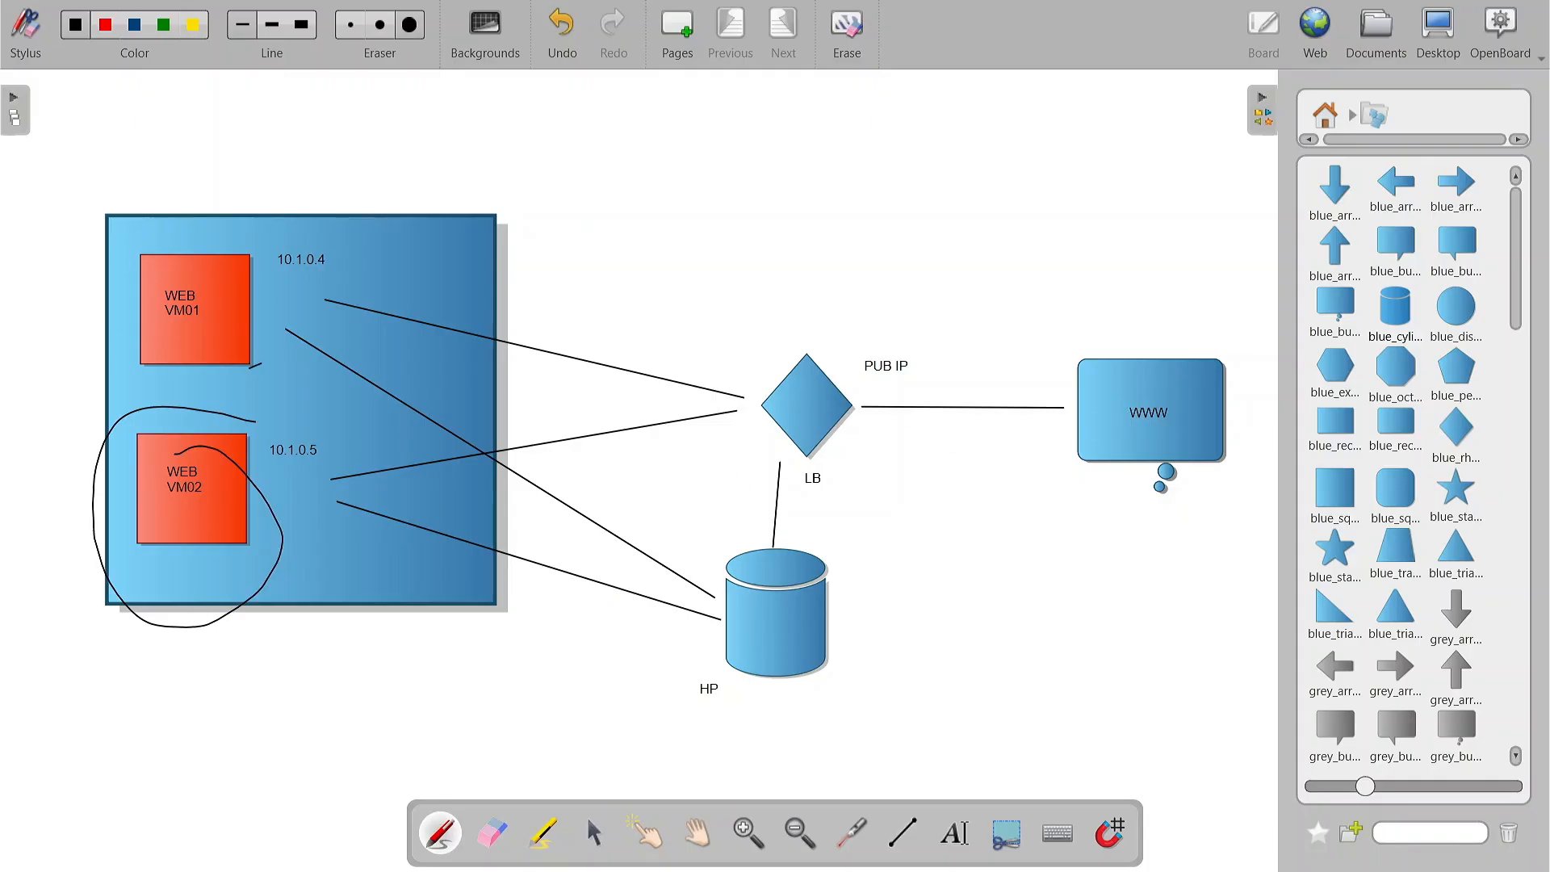
drag(276, 353, 250, 367)
mouse_move(231, 259)
mouse_down()
mouse_move(161, 386)
mouse_move(202, 294)
mouse_up()
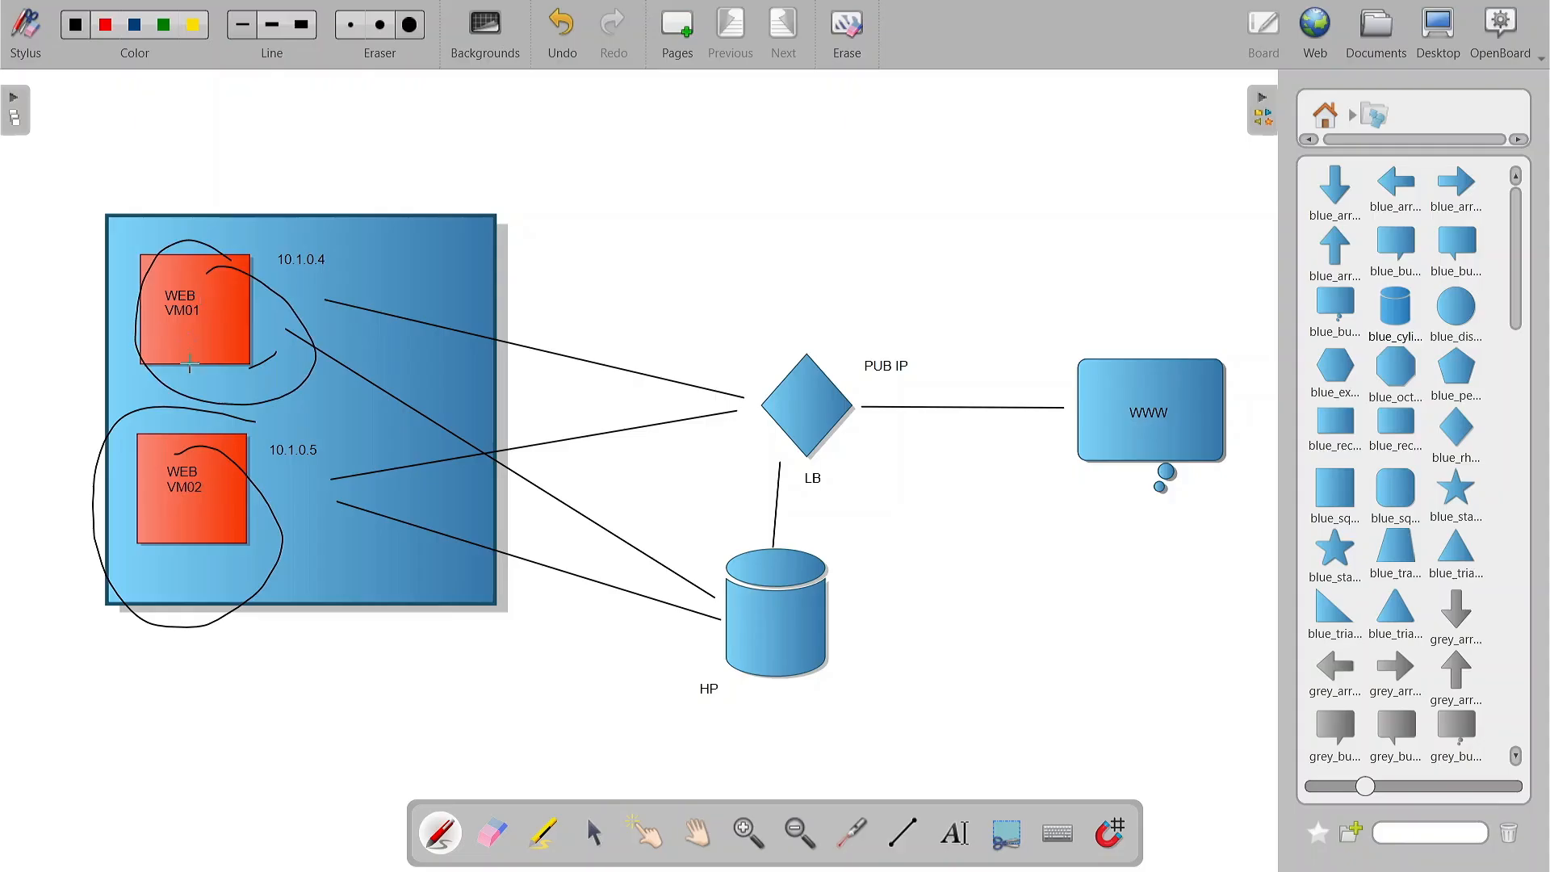
click(563, 24)
click(563, 24)
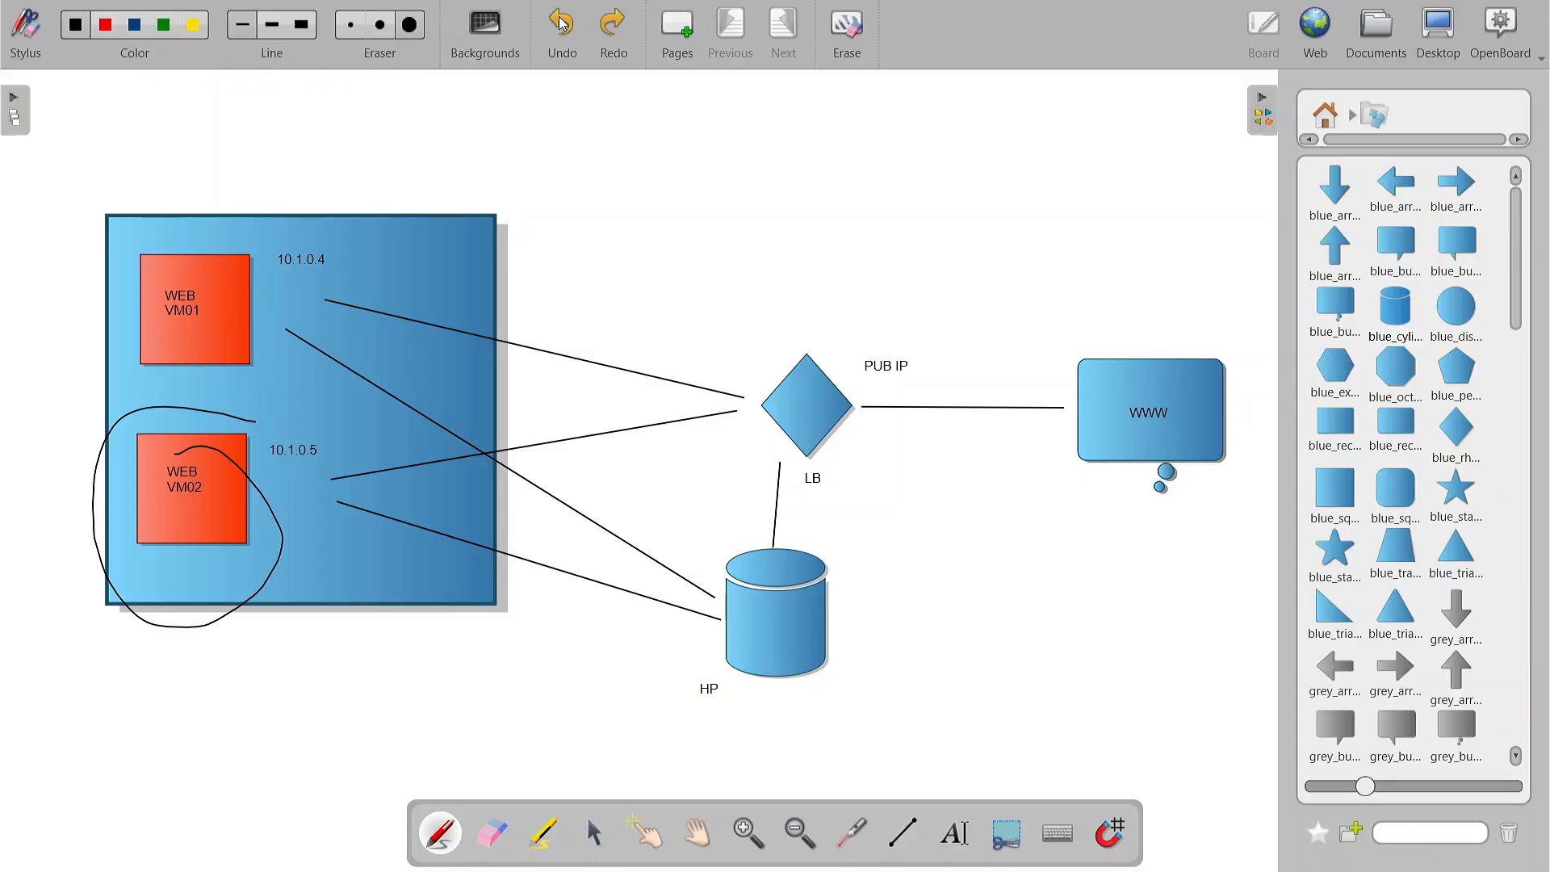
click(563, 24)
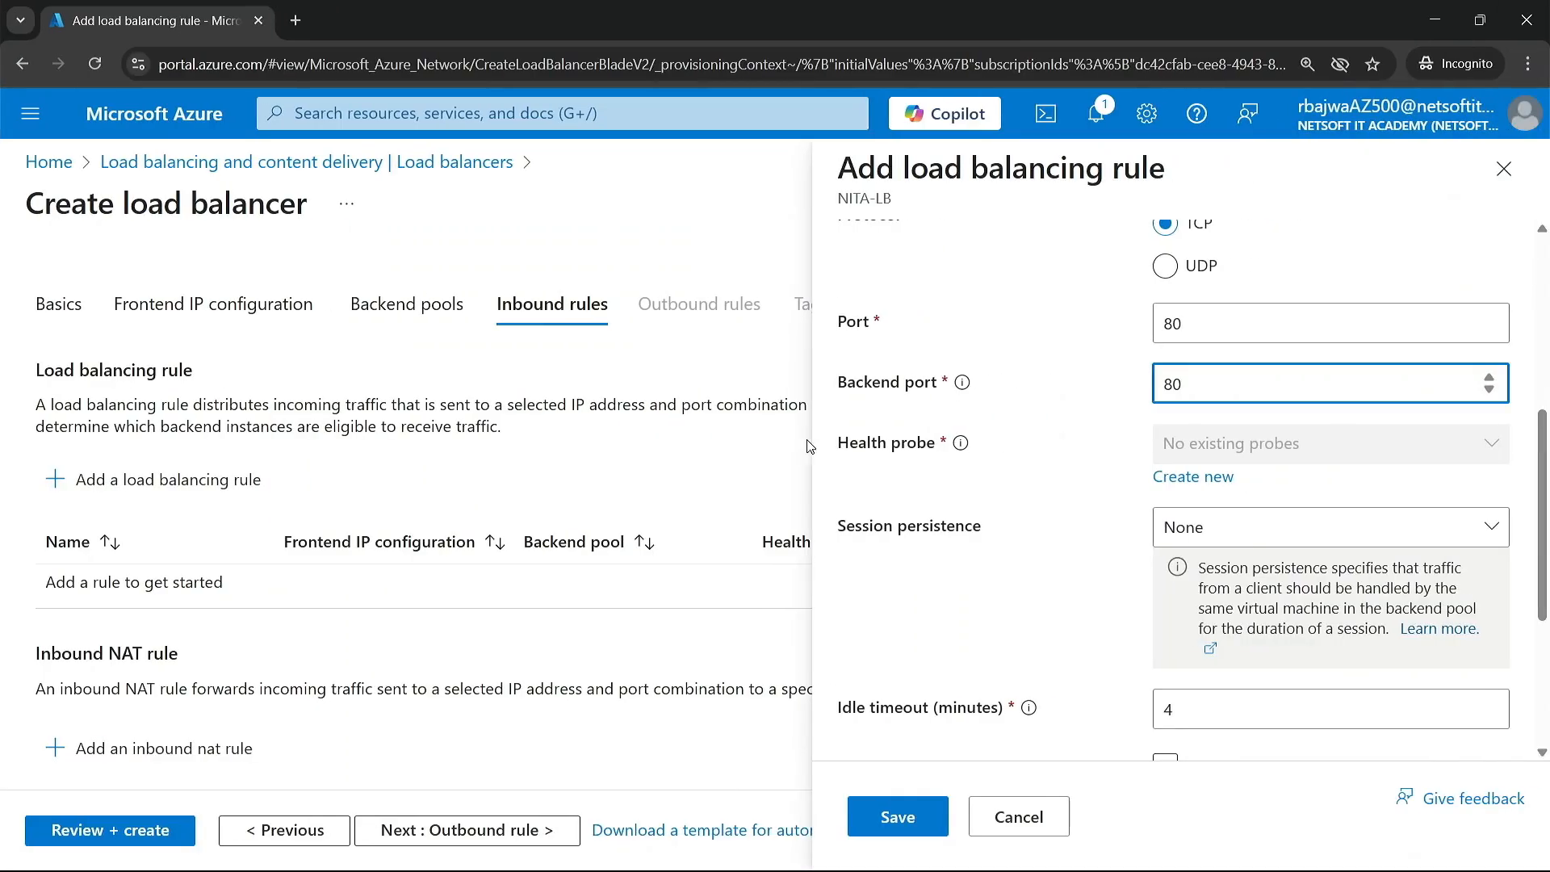
Step: In the Azure portal, create and save a health probe named NITA-HP for the load balancing rule, using the HTTP protocol
click(1190, 482)
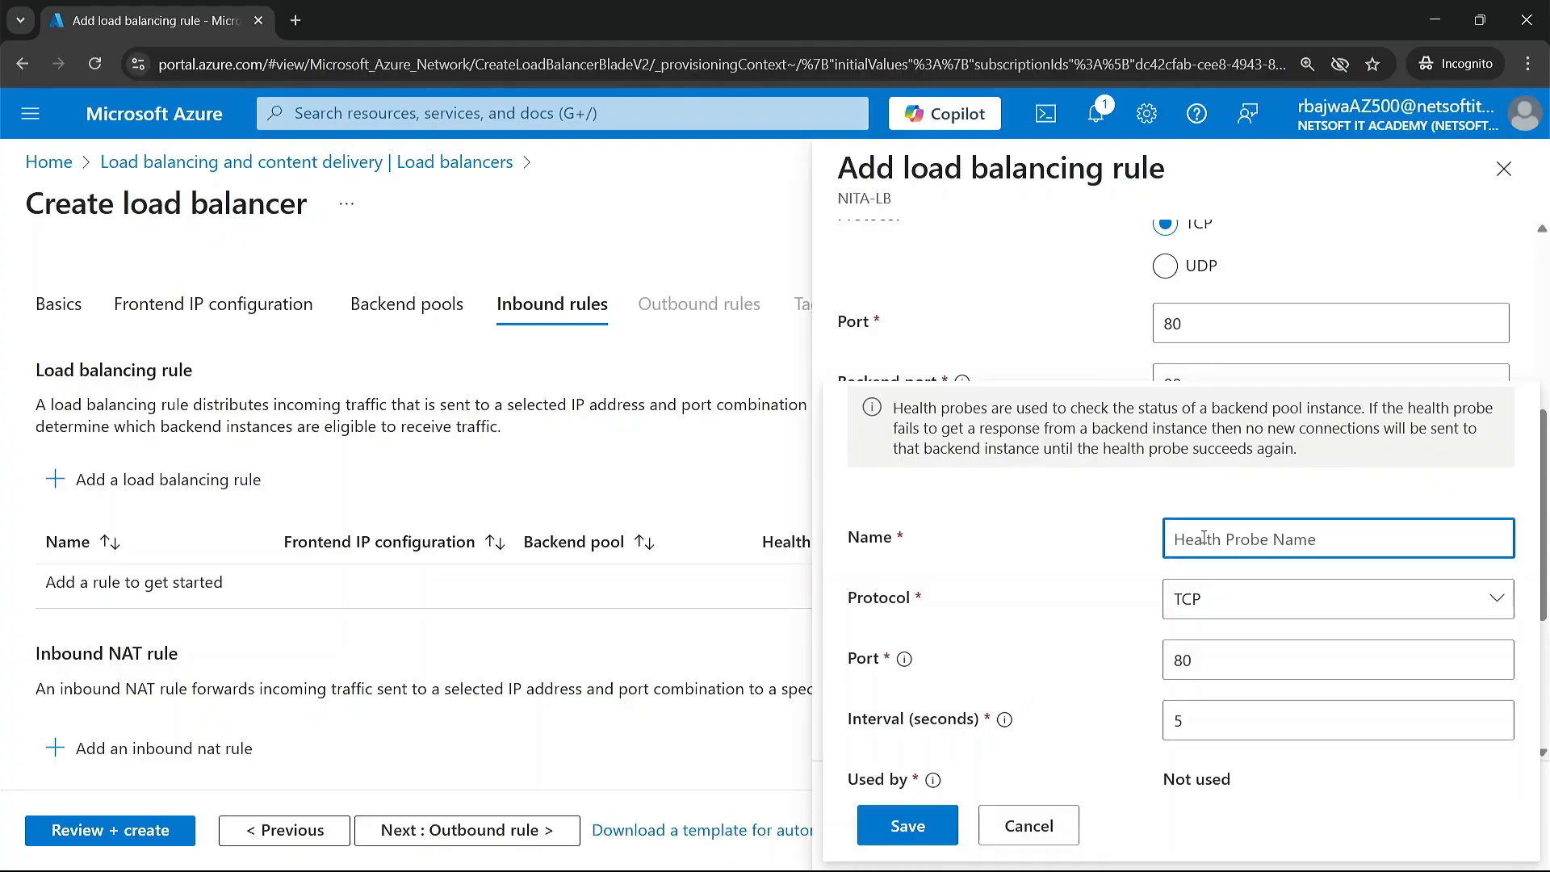
text(NITA-)
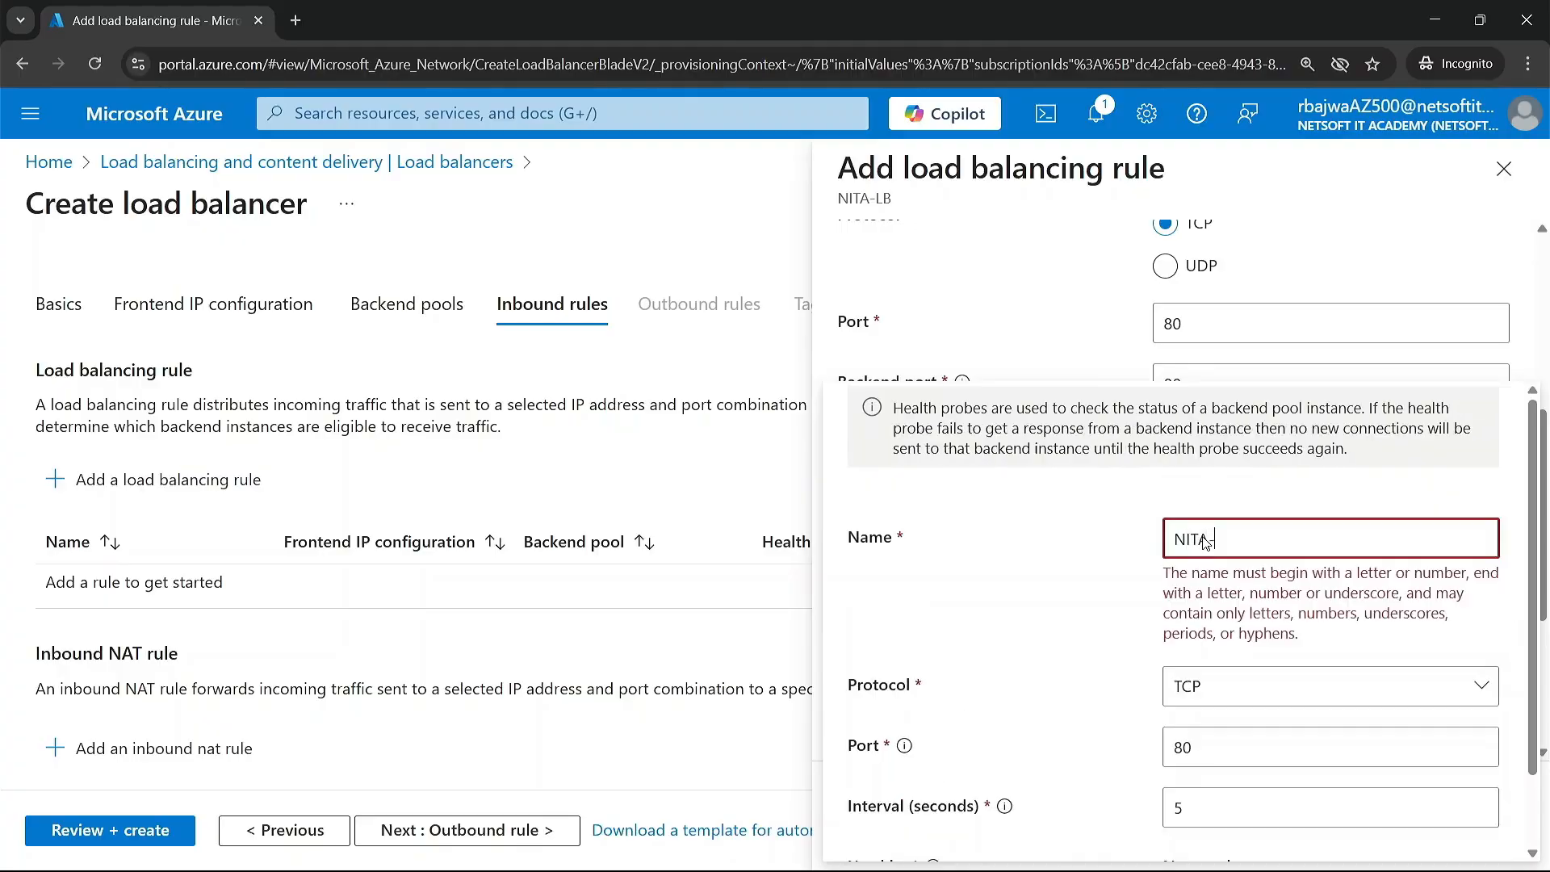
text(HP)
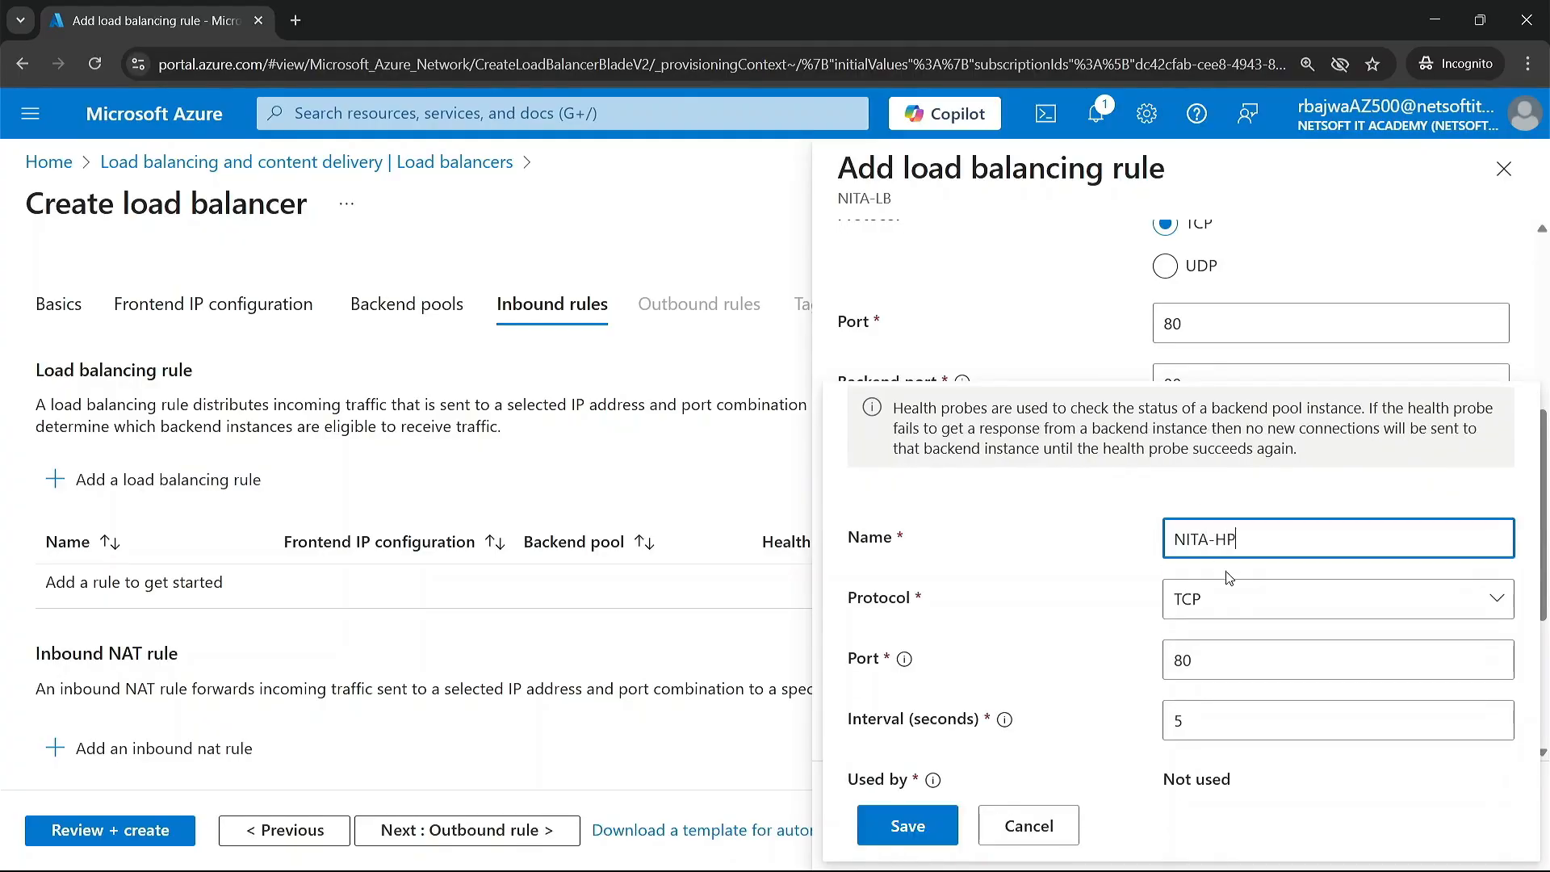
click(1244, 605)
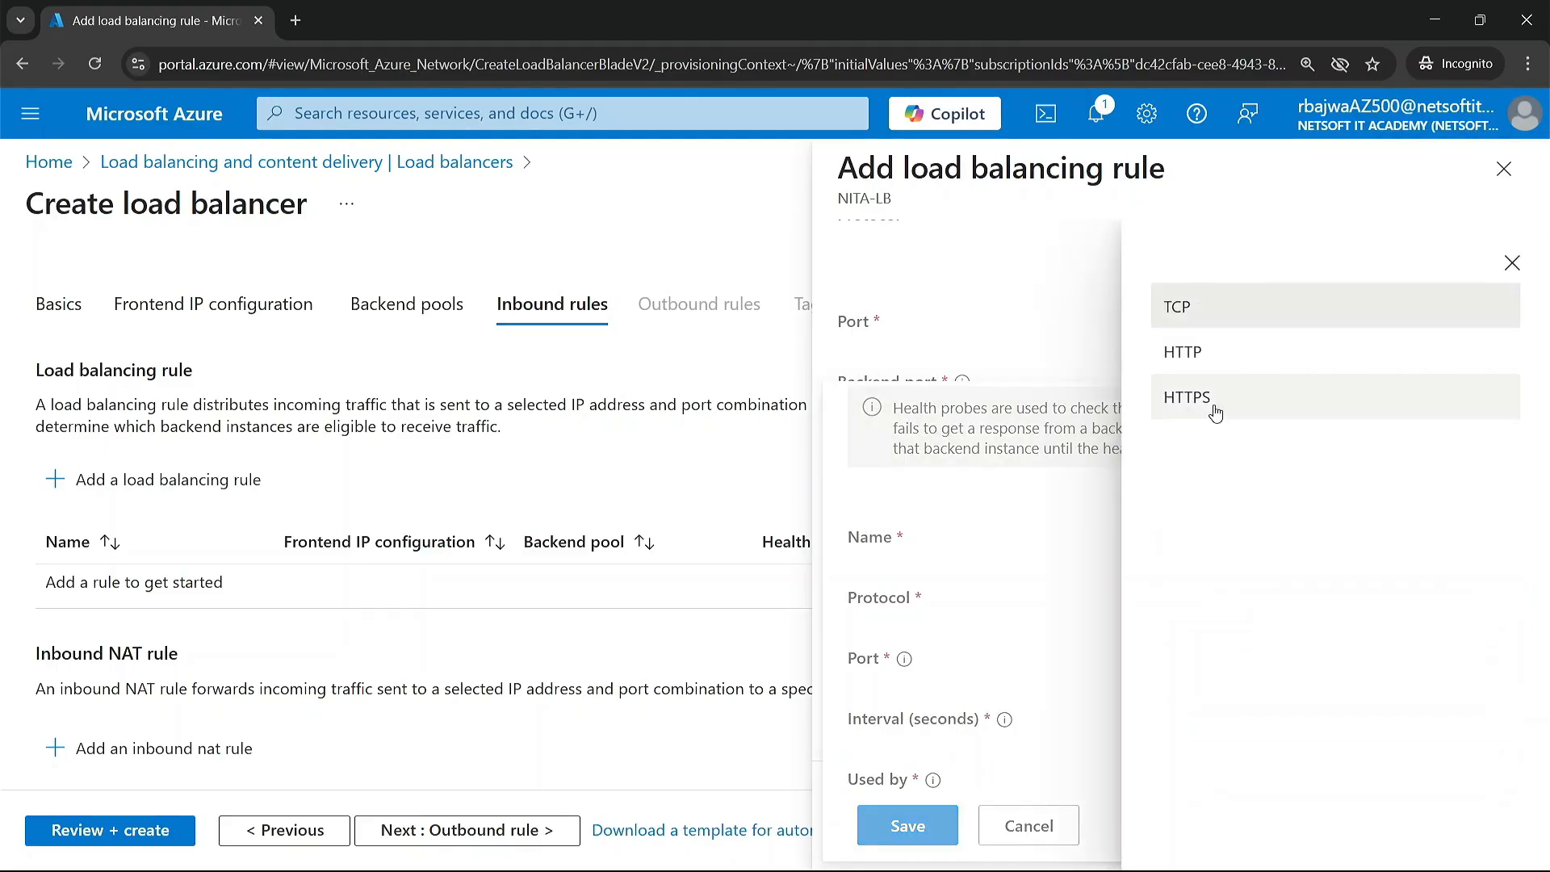
click(1207, 355)
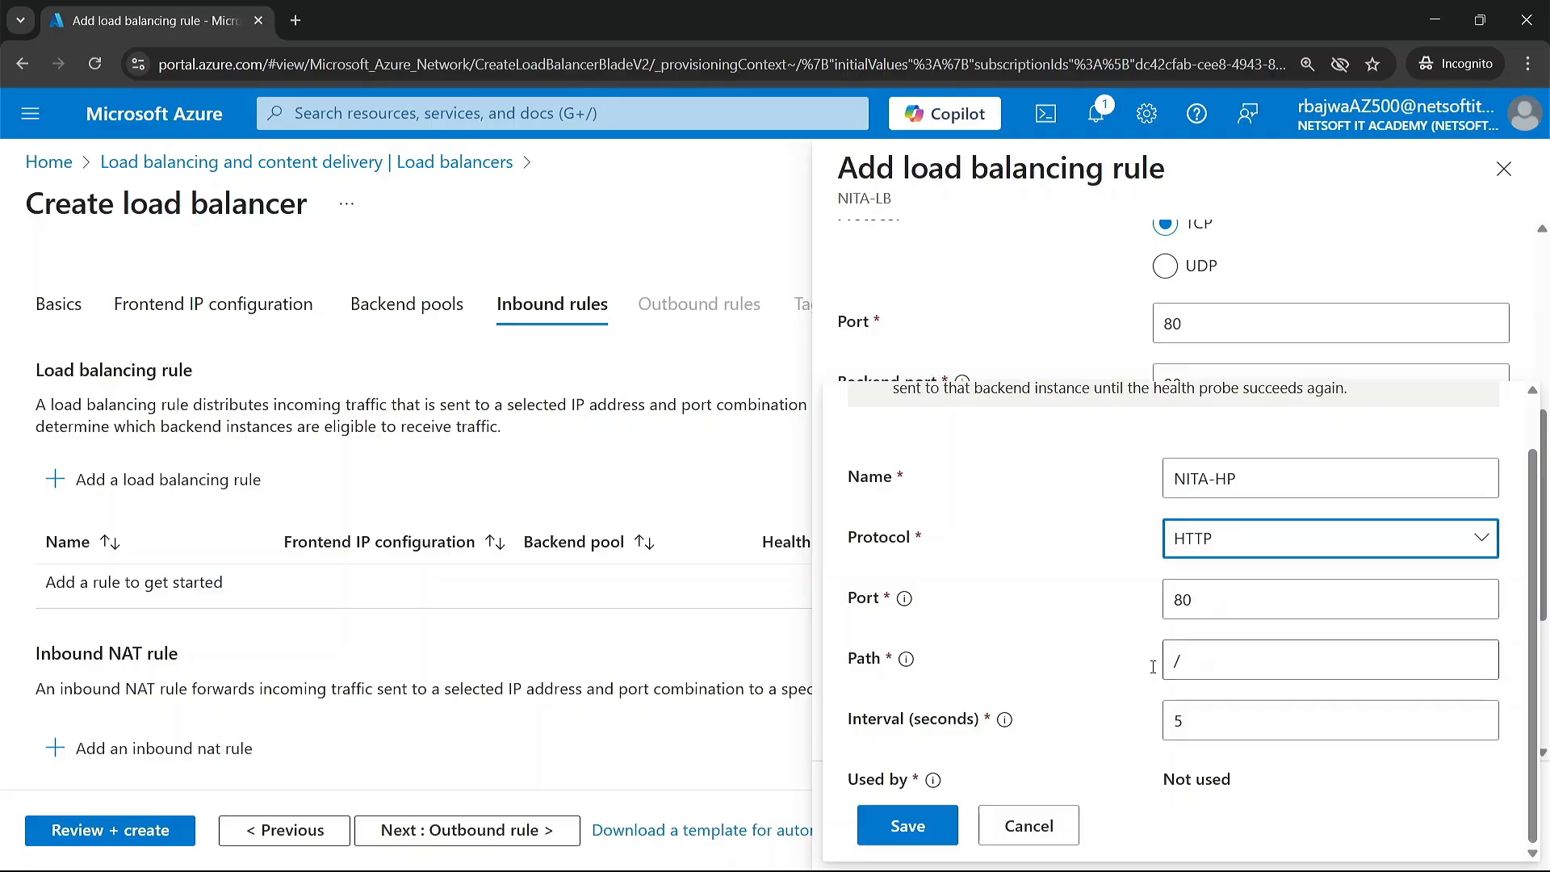
click(1190, 659)
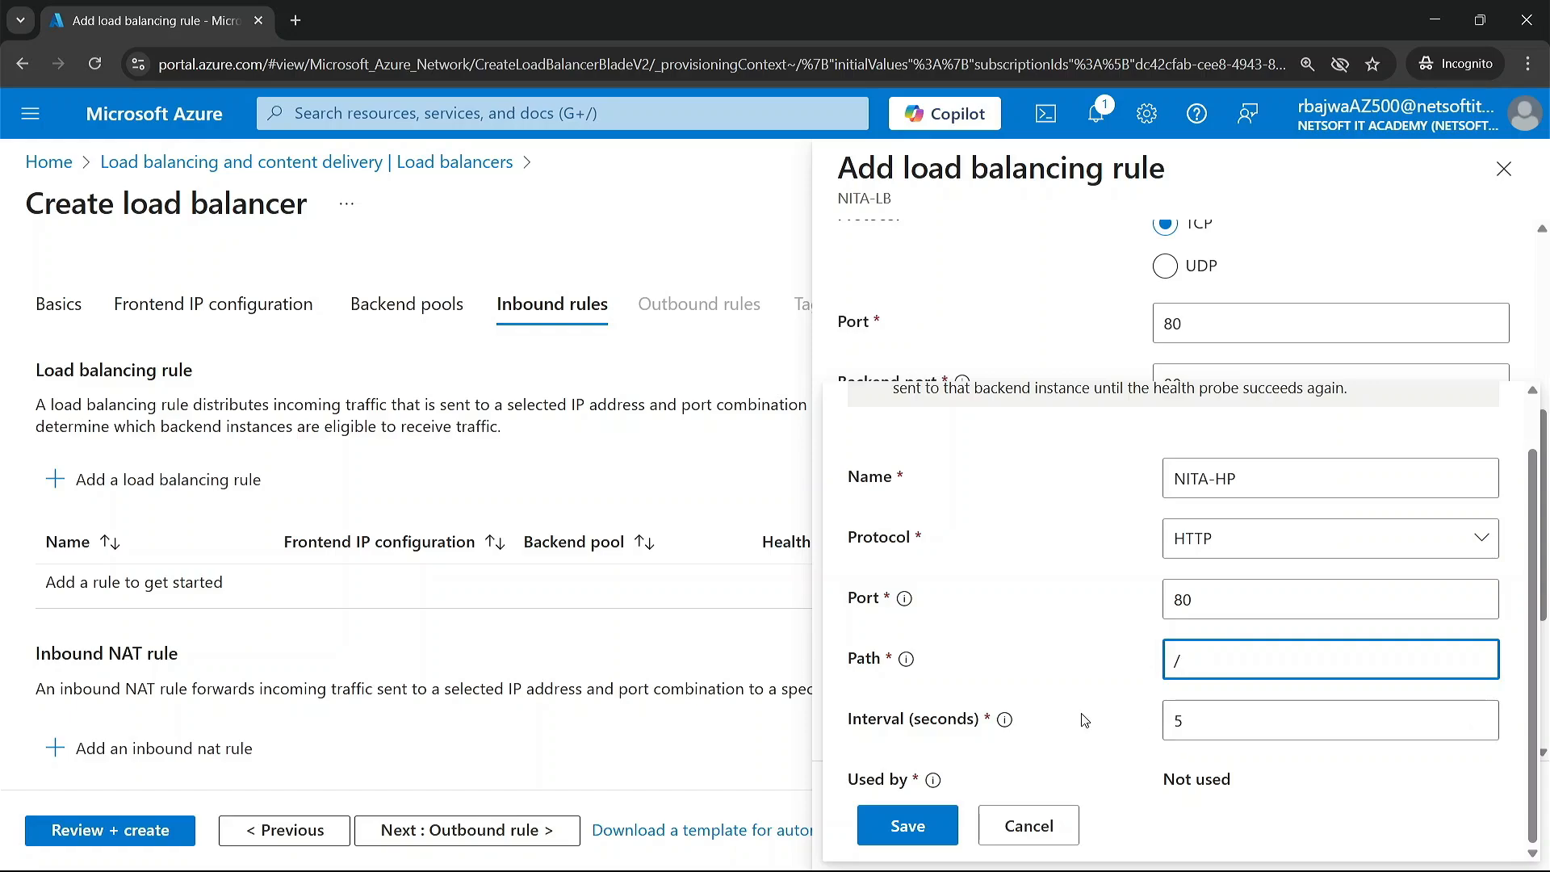
click(906, 825)
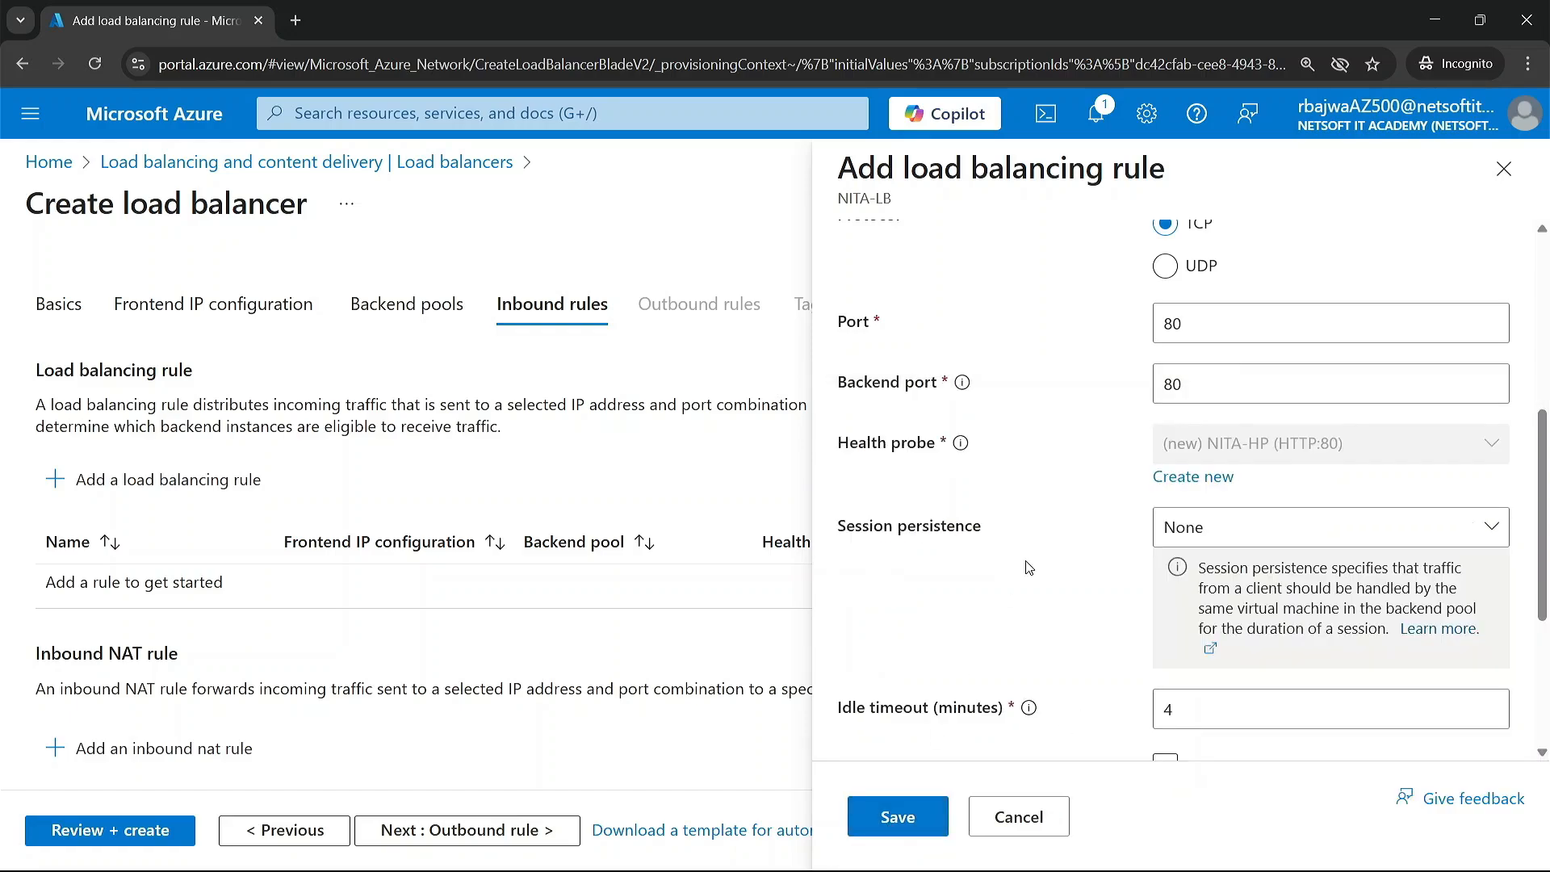
Step: Review the rule's session persistence, idle timeout and outbound SNAT settings and save the load balancing rule
scroll(1025, 555, up, 3)
scroll(1118, 567, down, 5)
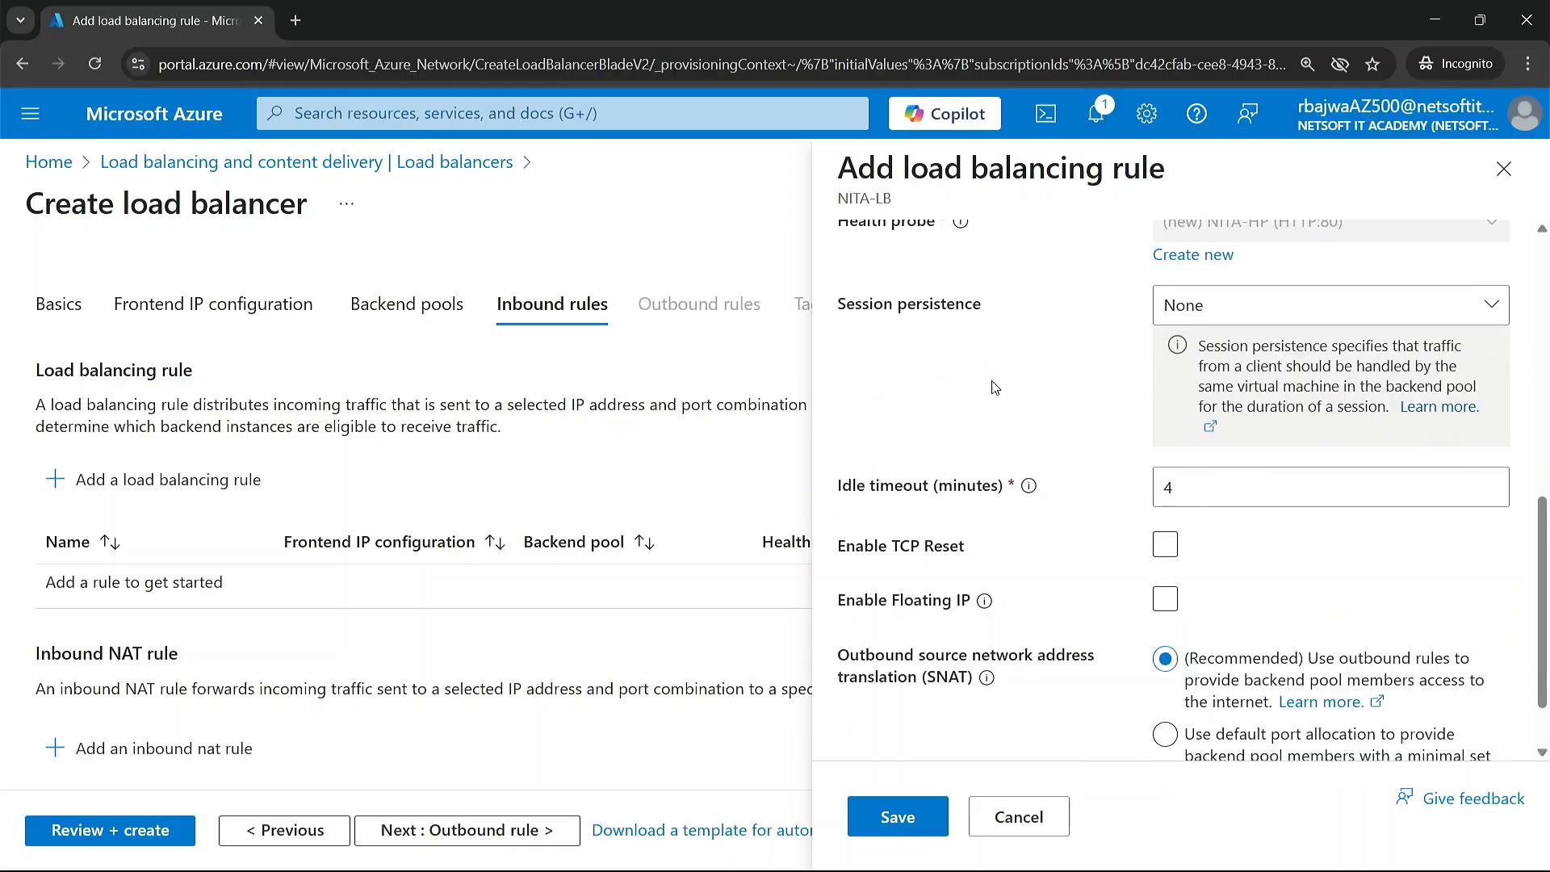
mouse_move(992, 678)
scroll(1036, 410, down, 1)
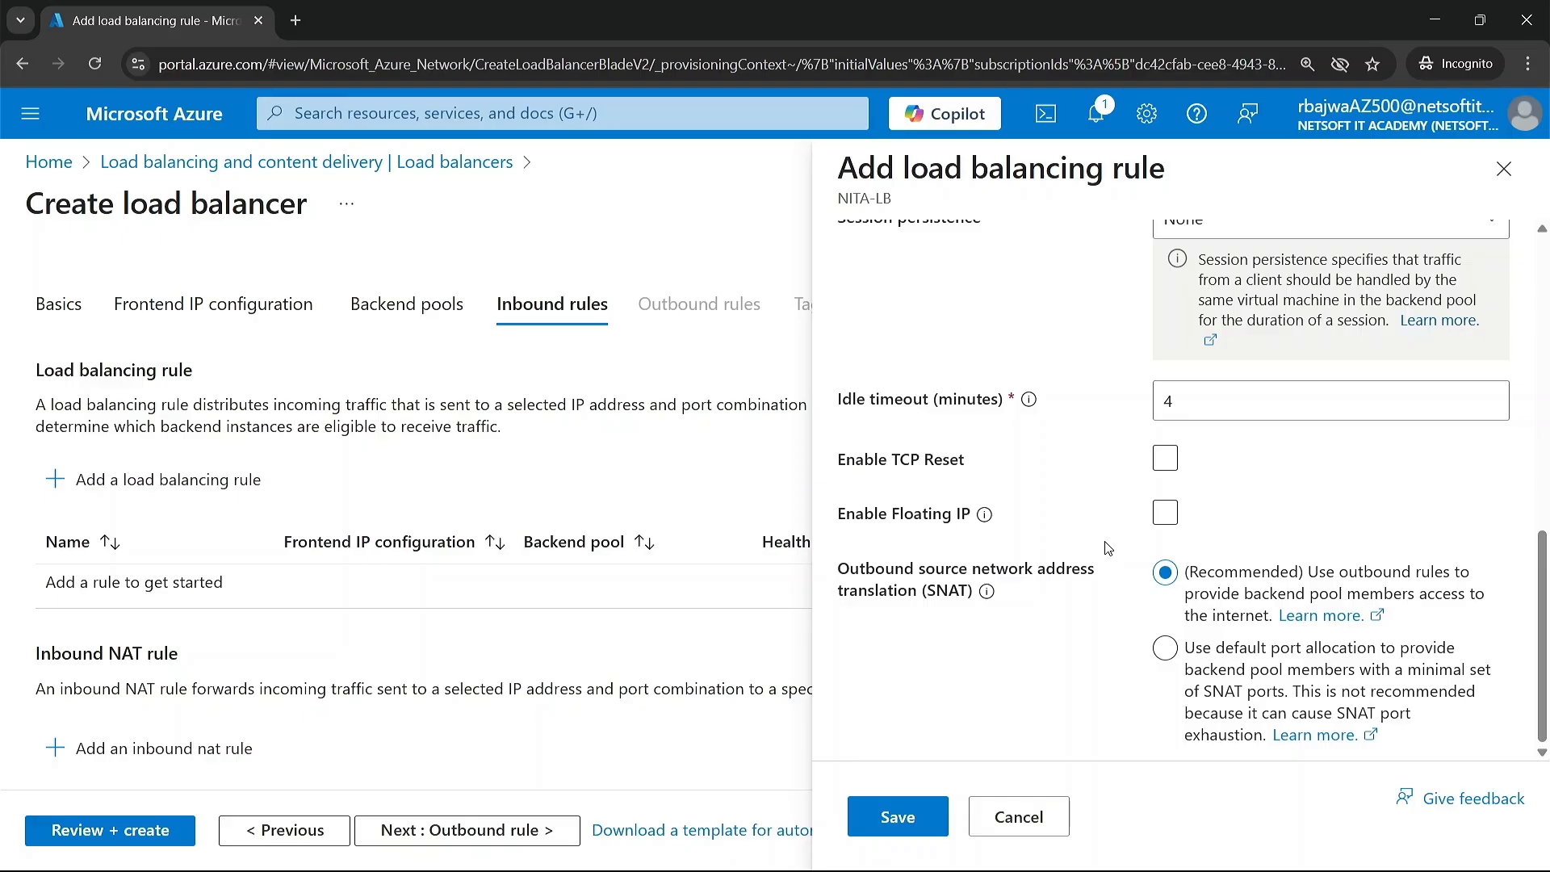
scroll(1108, 548, up, 5)
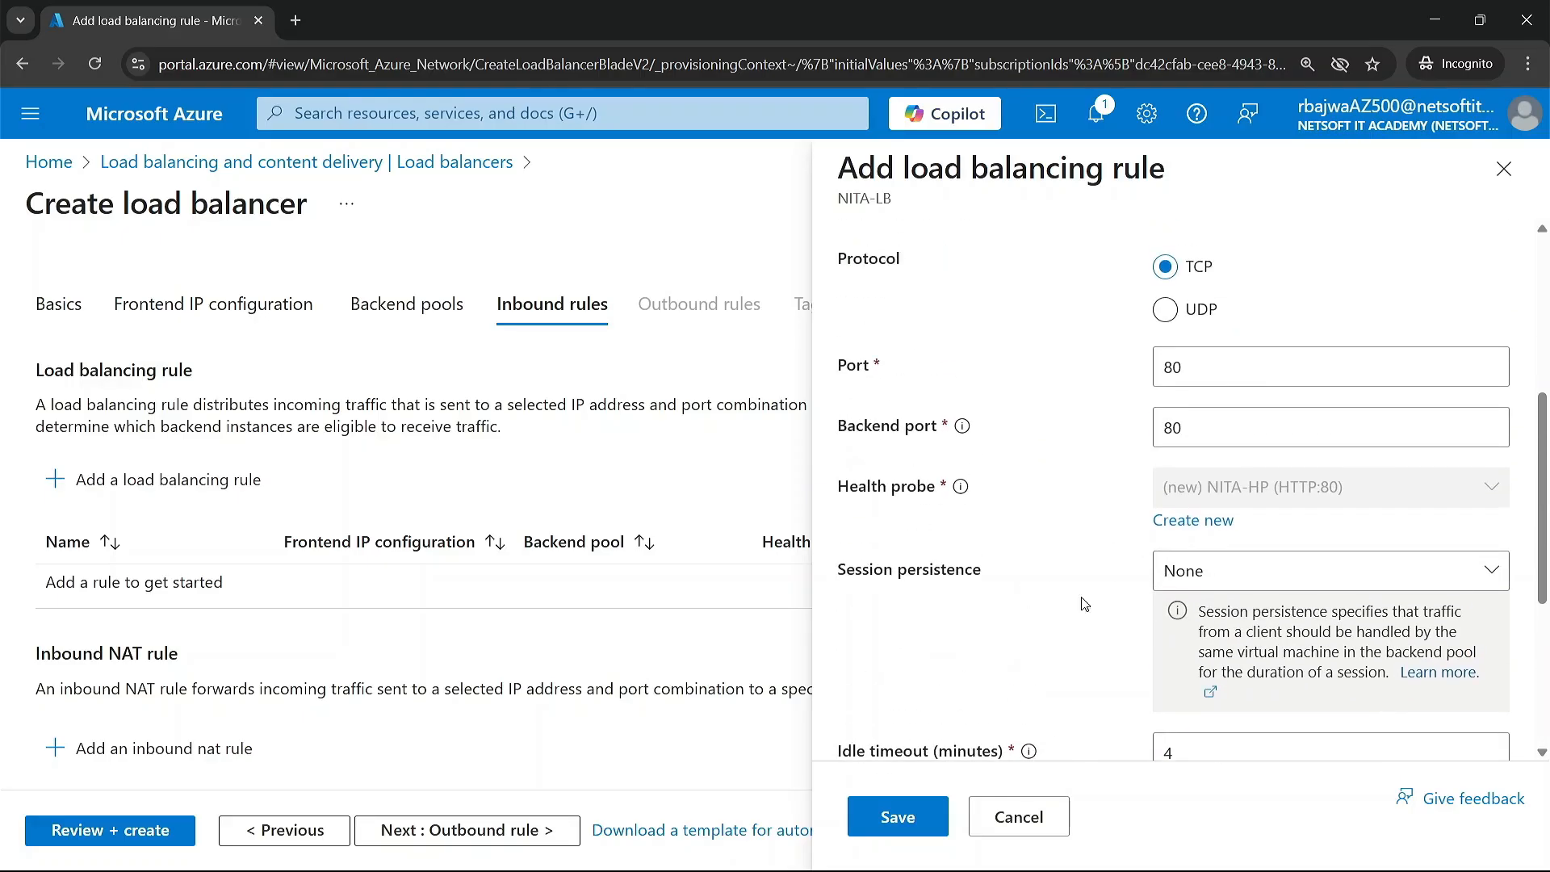
click(897, 817)
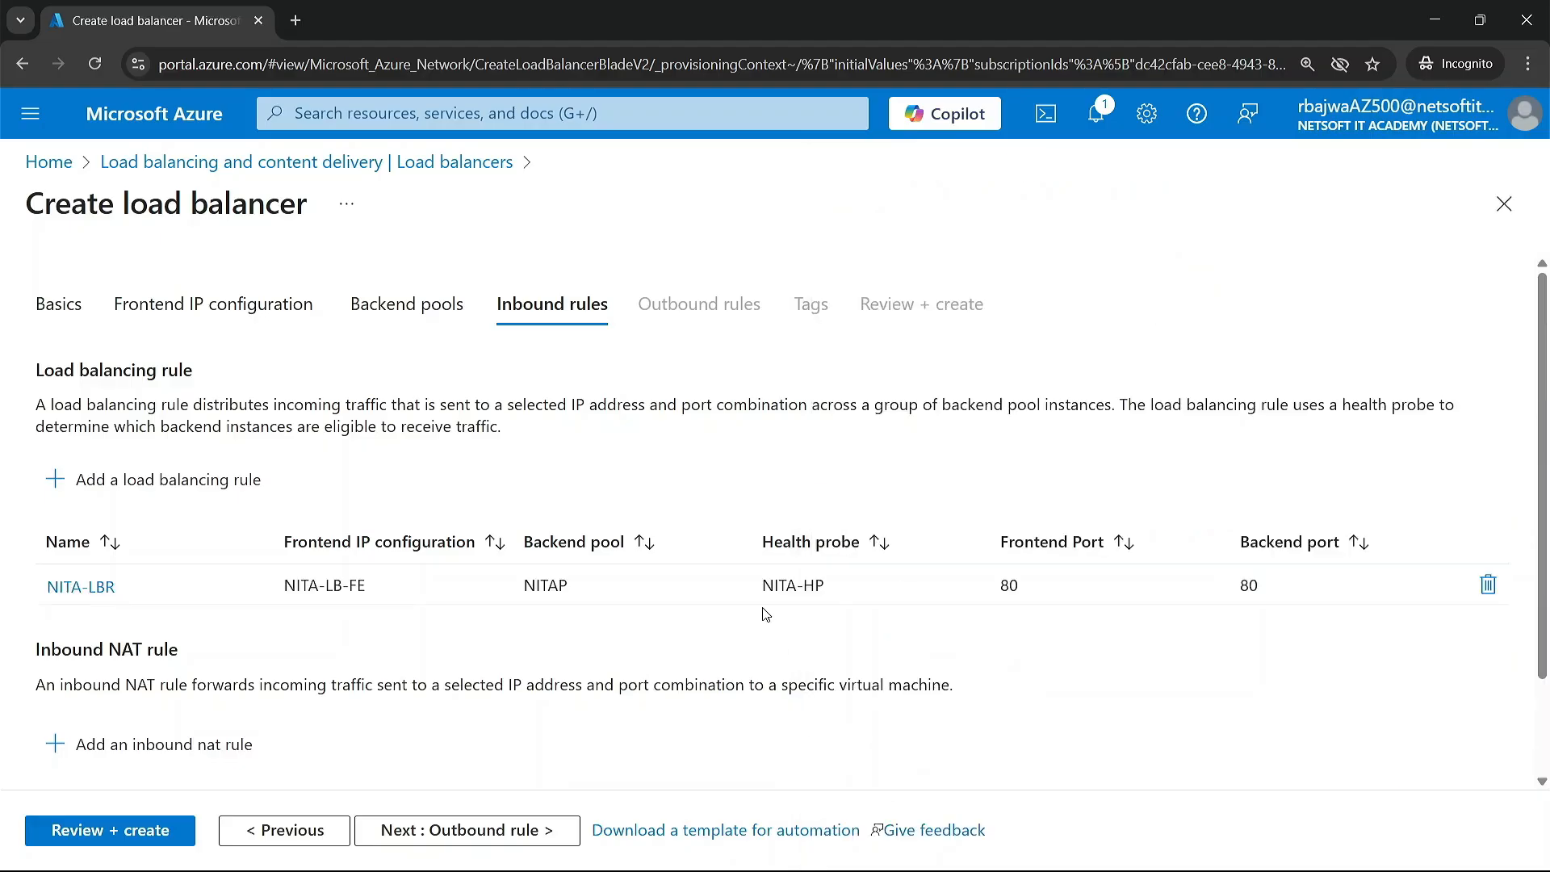
Step: Pass through the outbound rules and tags without adding any, and create the load balancer
click(474, 832)
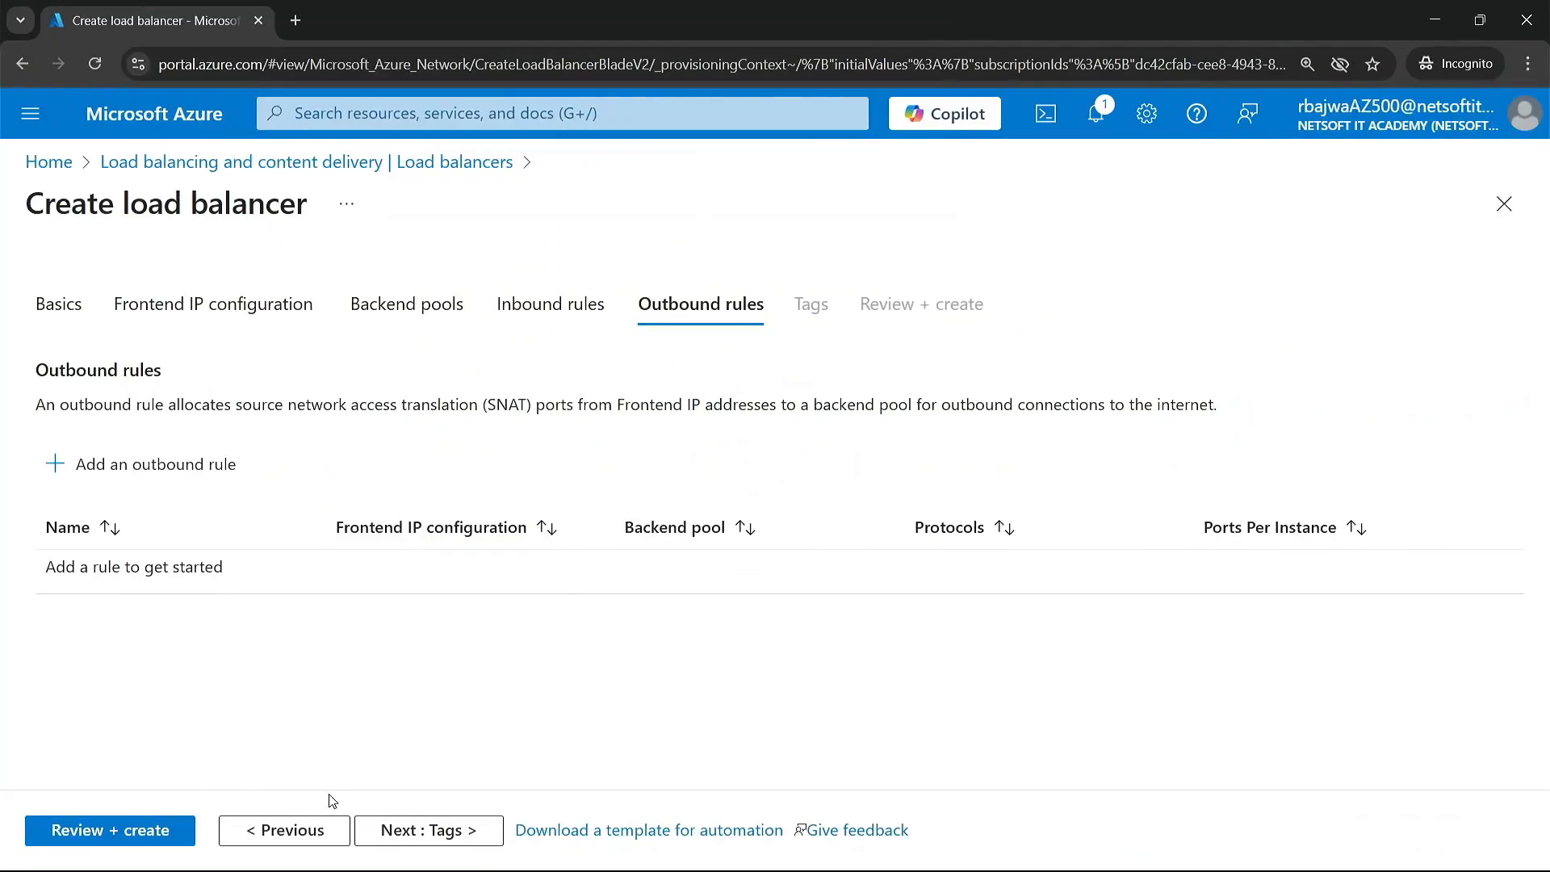
click(408, 831)
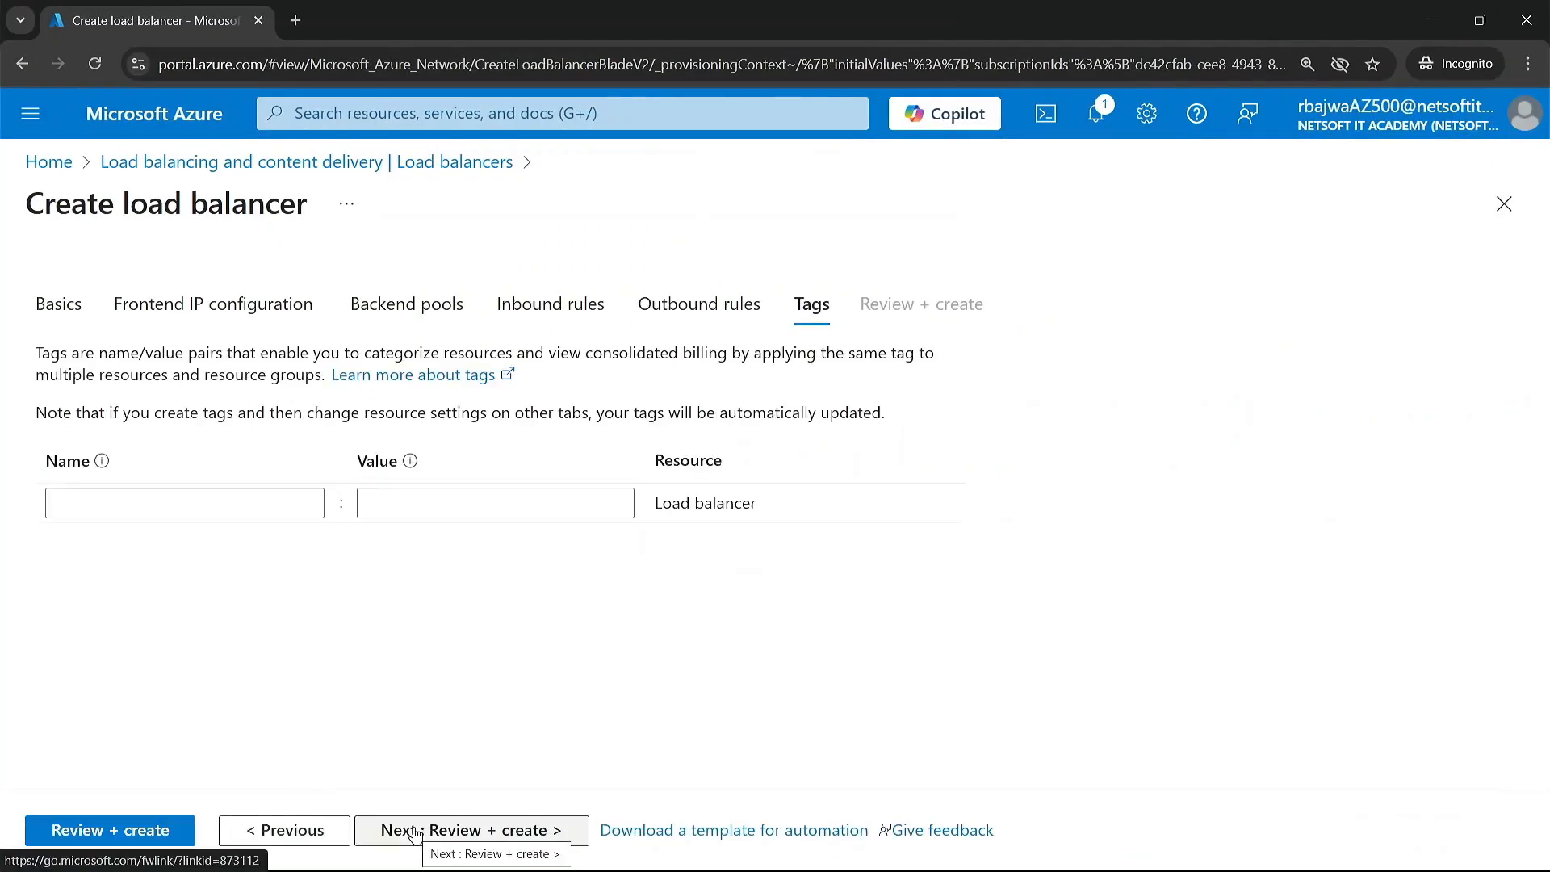
click(414, 832)
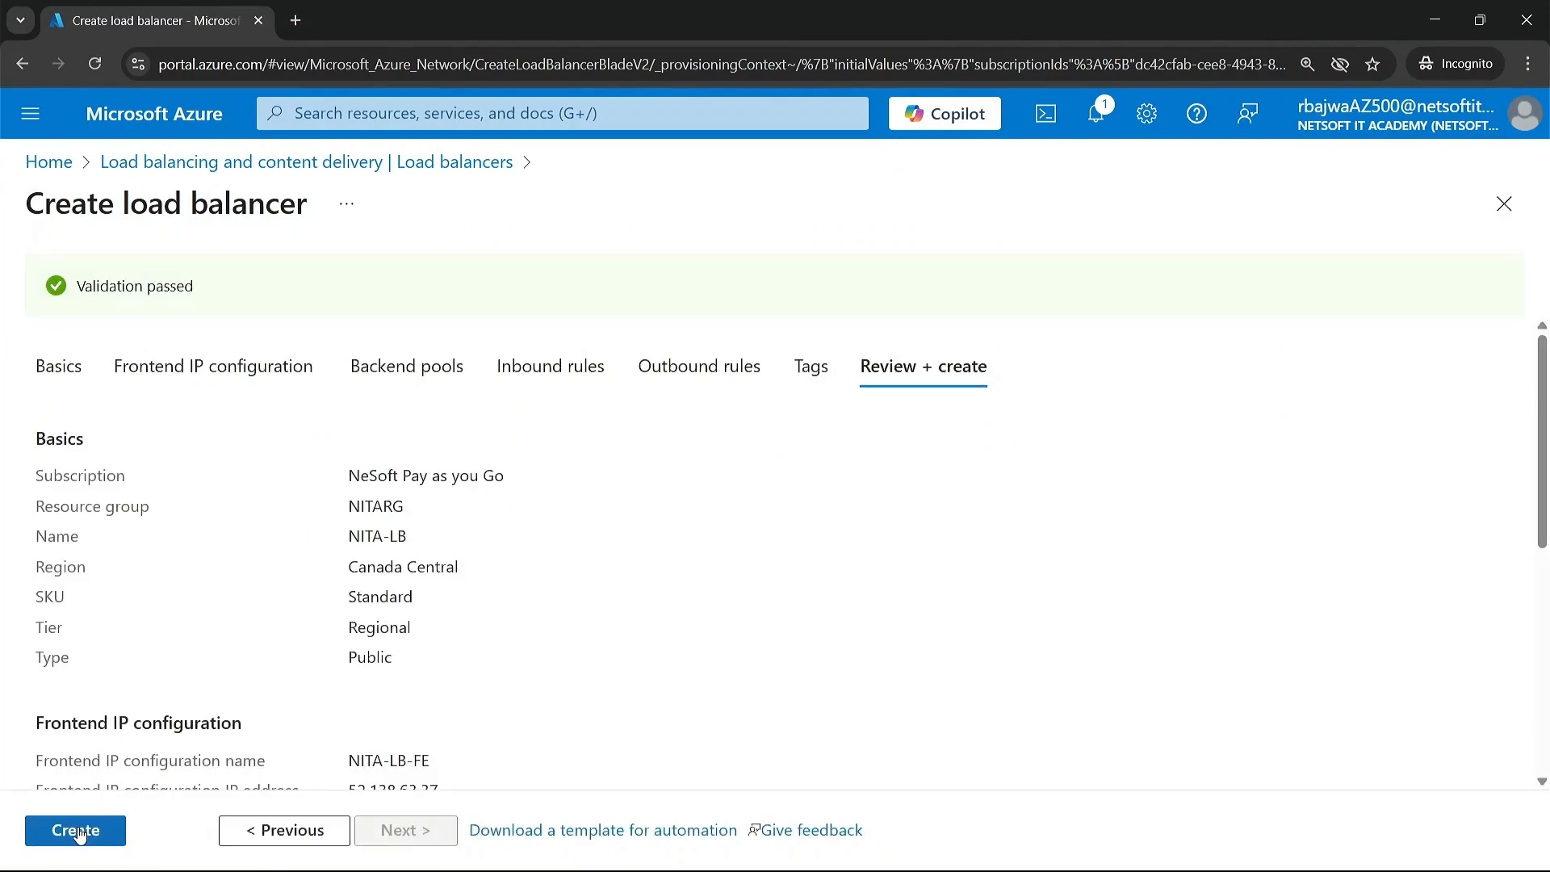
click(79, 829)
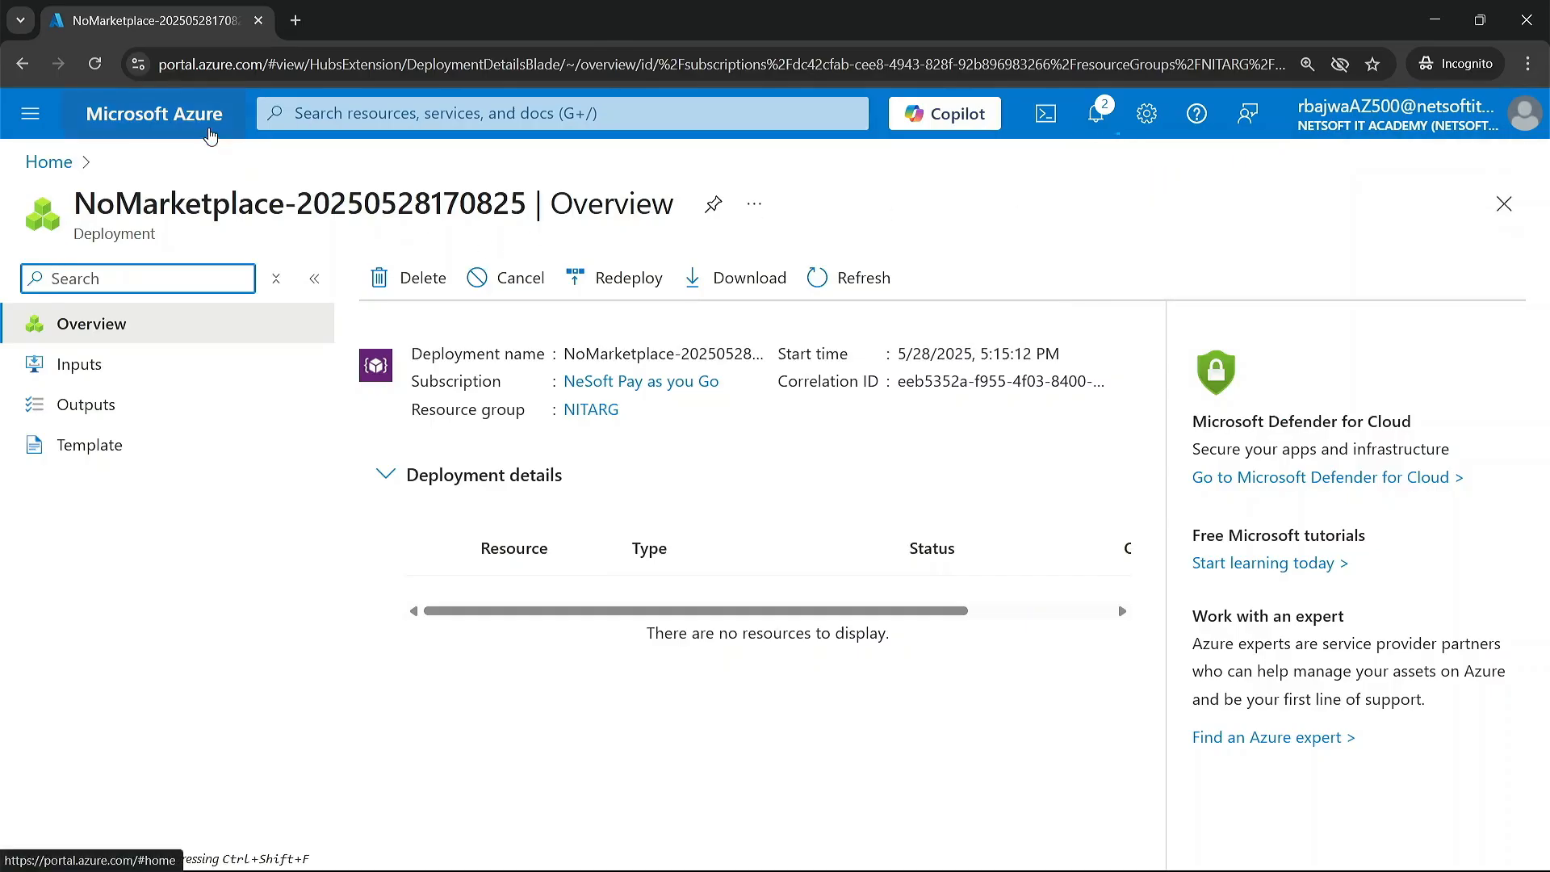
Step: Check the load balancers list, and use the portal search to open the list of public IP addresses
click(210, 135)
click(295, 279)
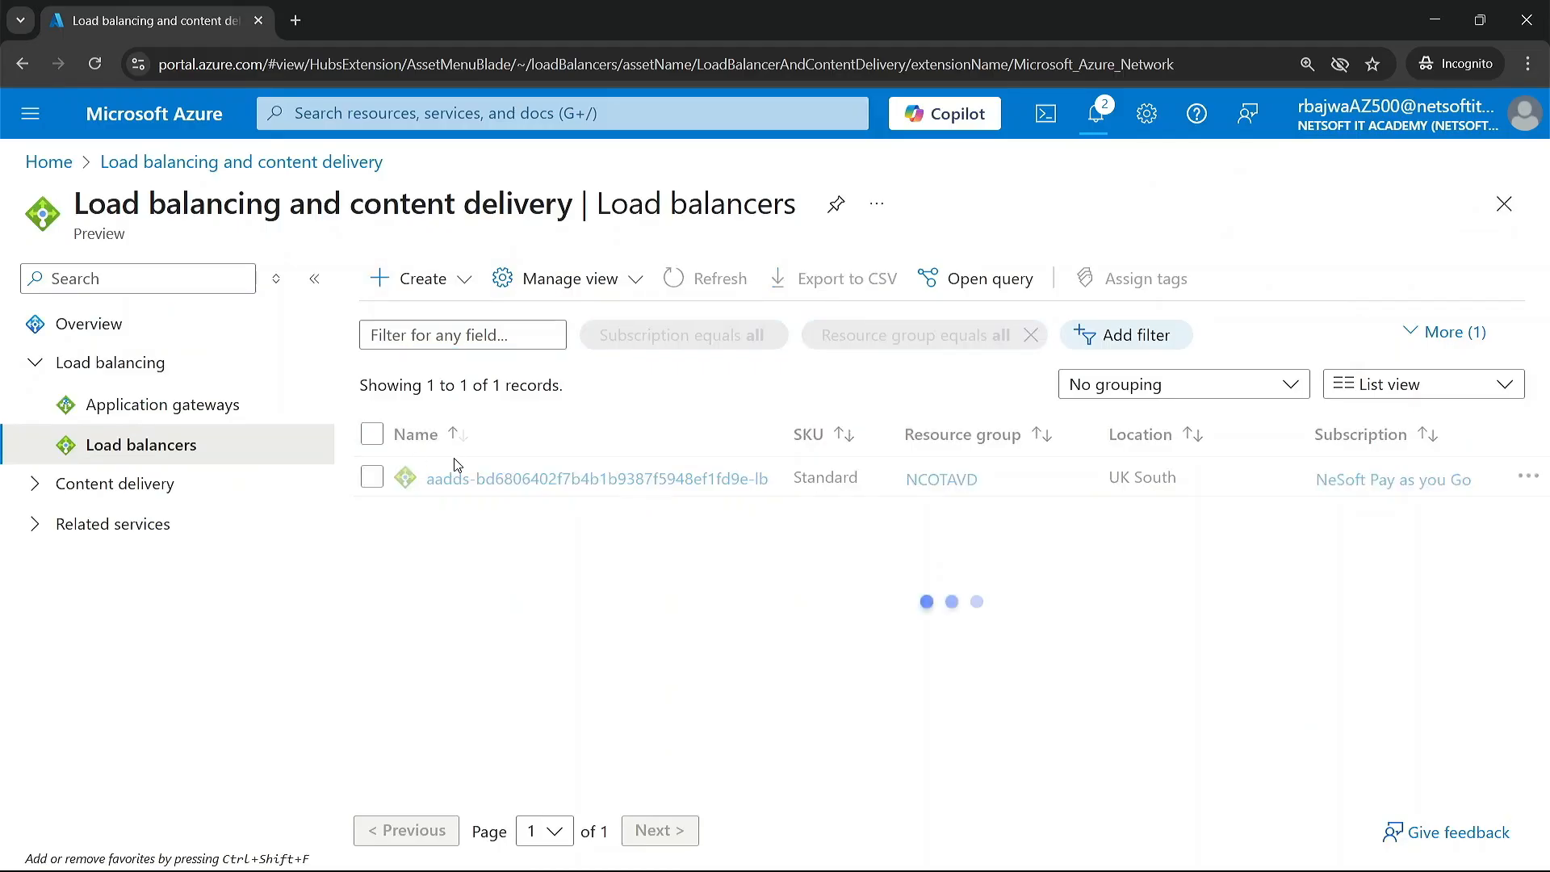
click(468, 113)
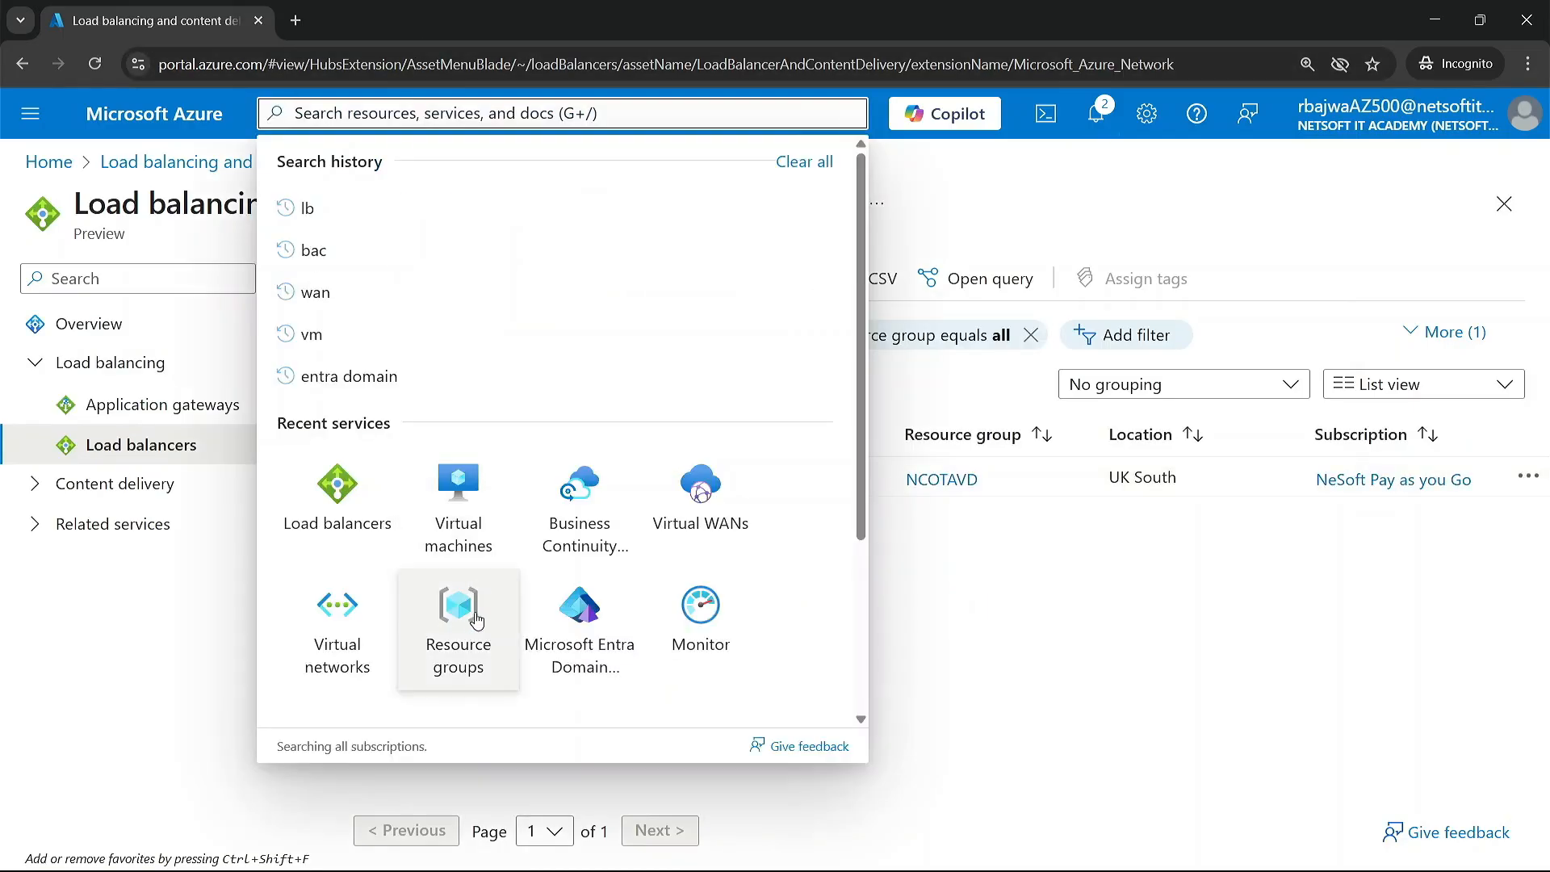
text(p)
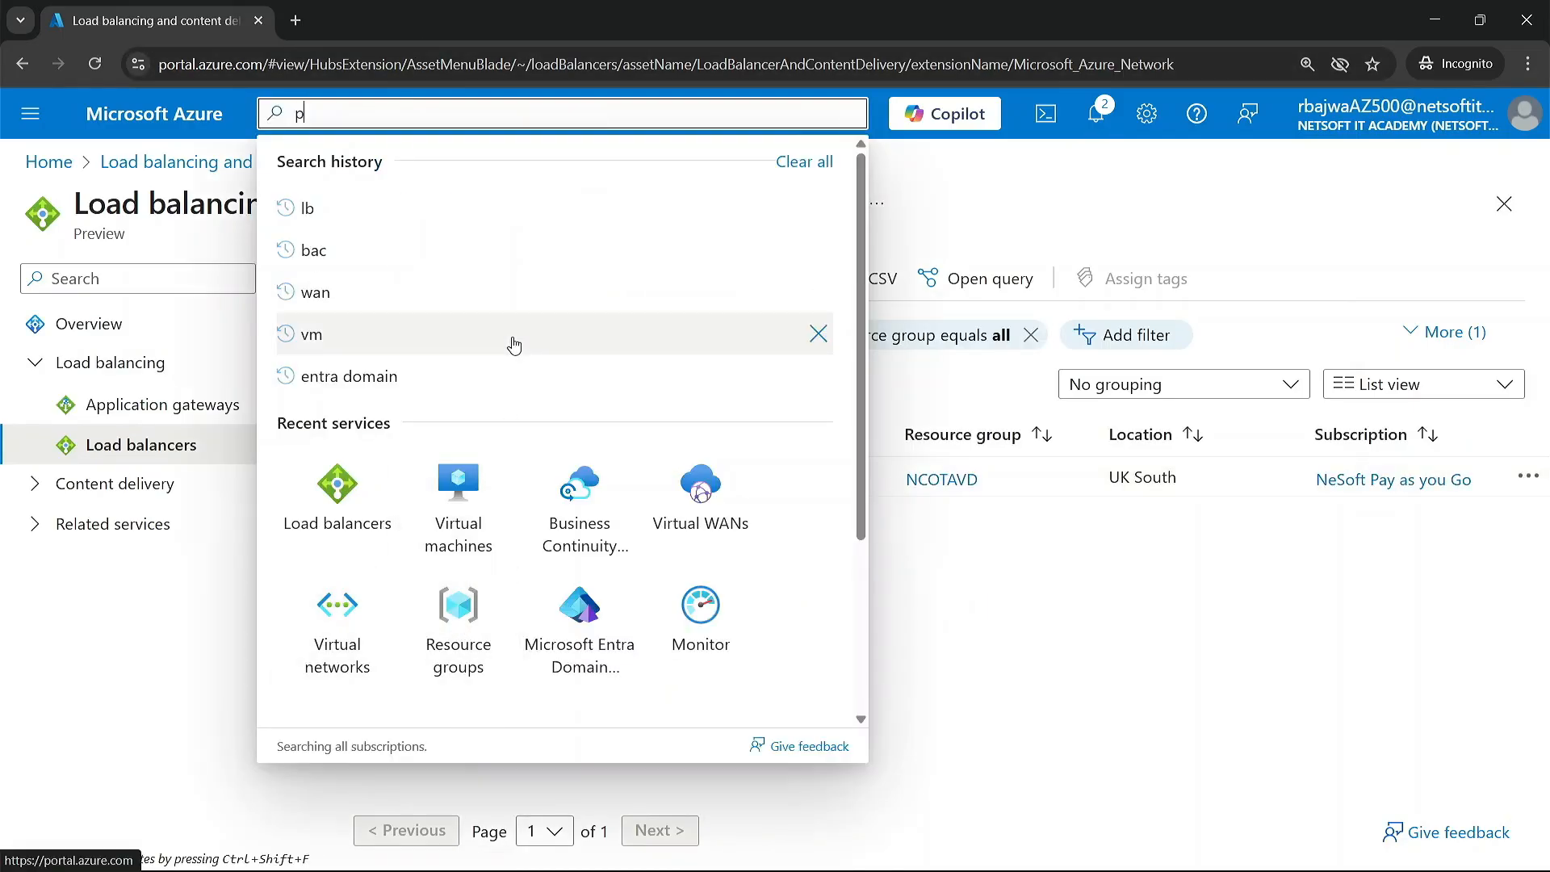
text(ubli)
click(373, 371)
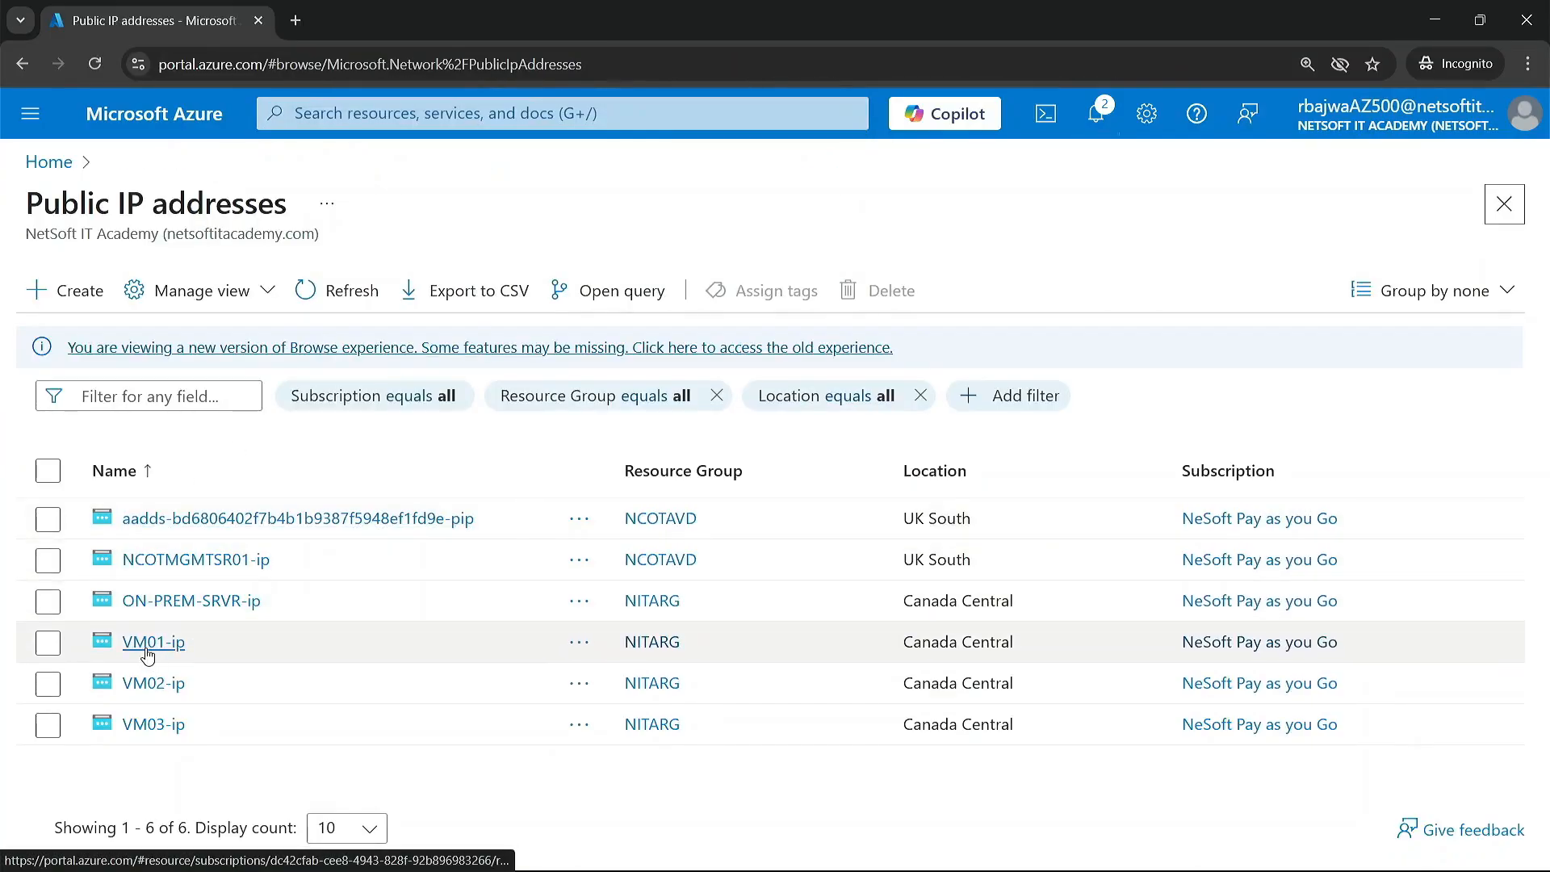
Step: Copy the IP address of VM01-ip and load it in a new browser tab to test the web page, closing the tab when done
click(146, 651)
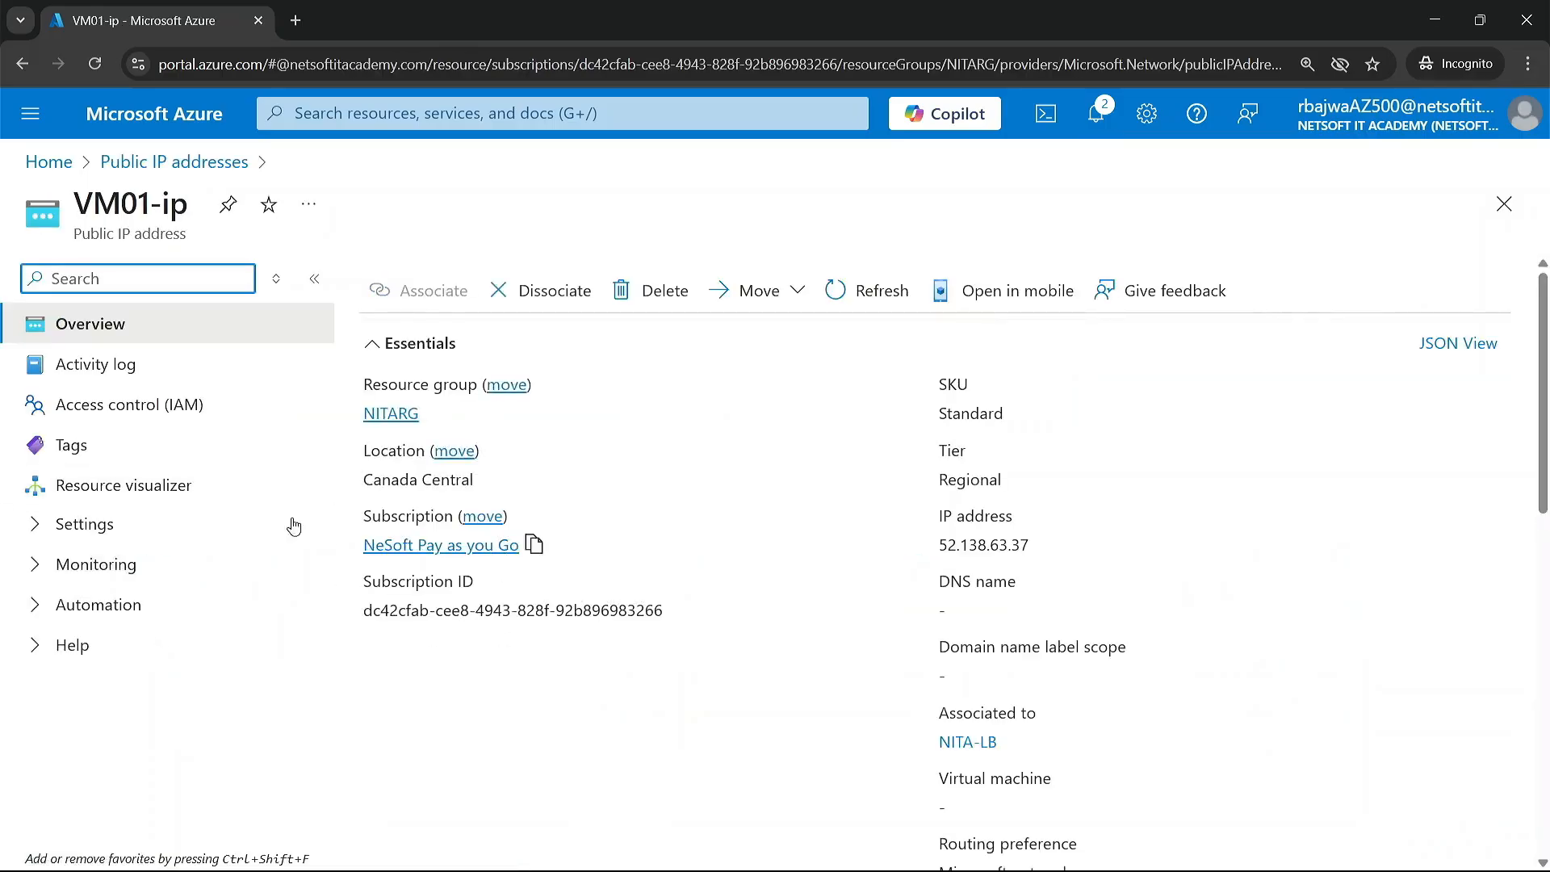
click(1043, 546)
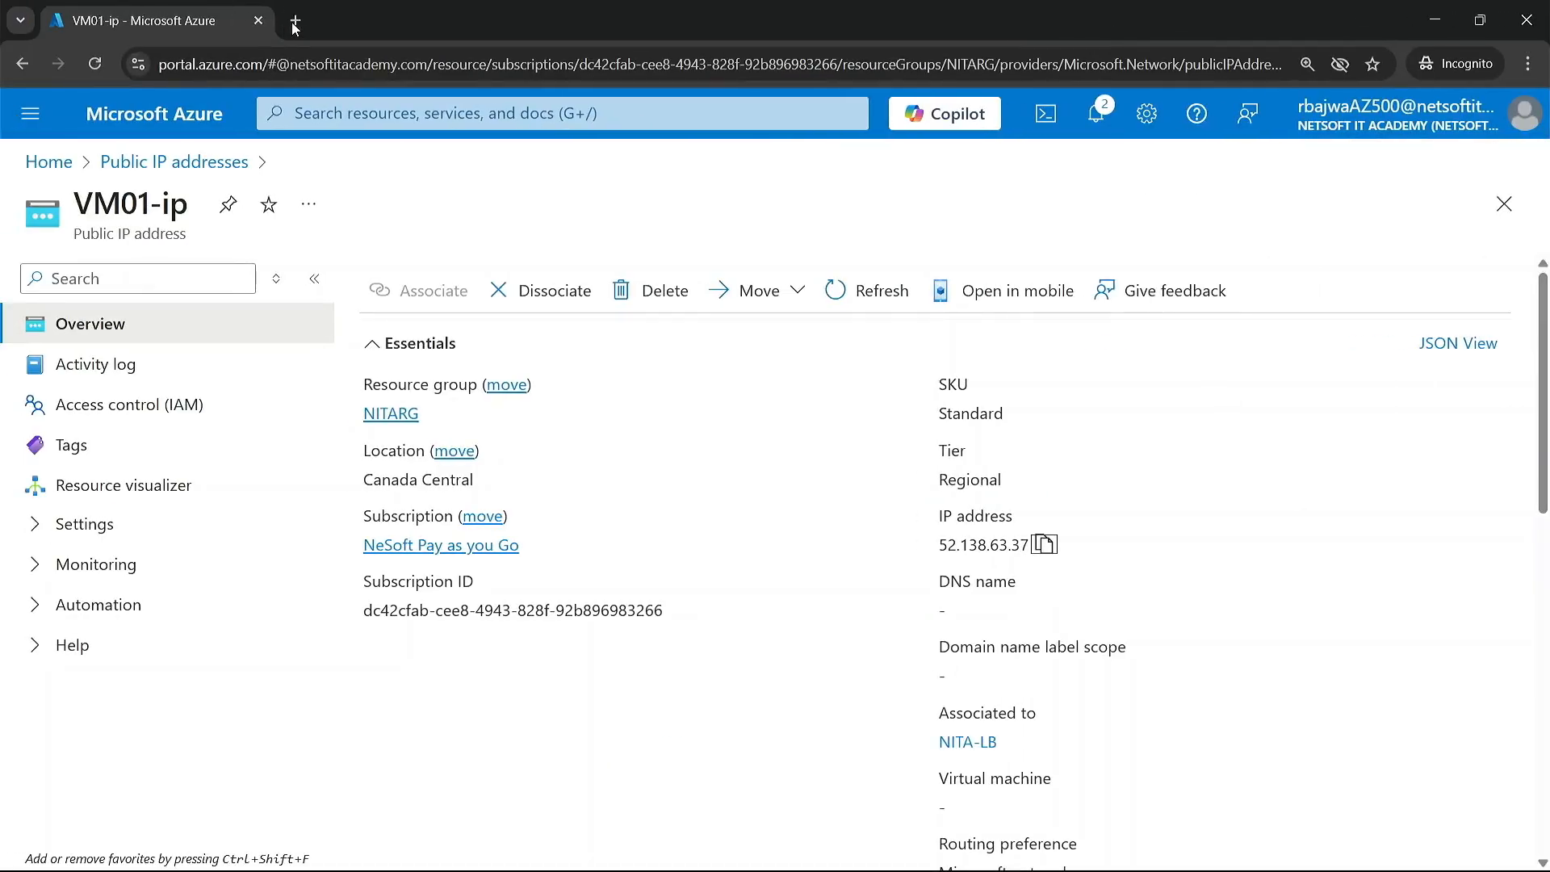
click(295, 25)
key(ctrl+v)
key(Return)
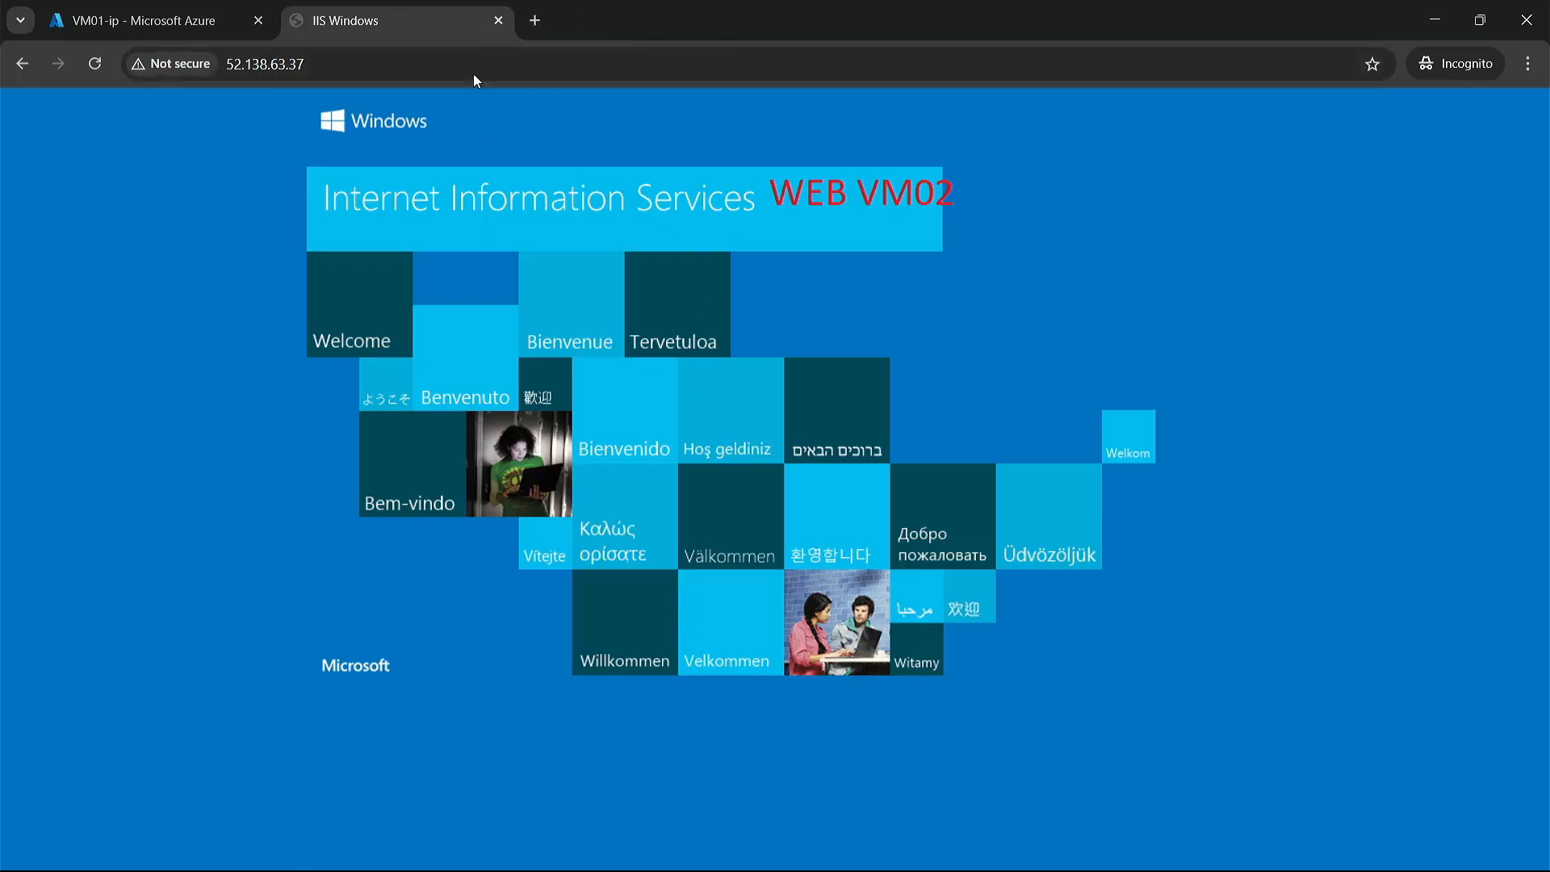
click(498, 21)
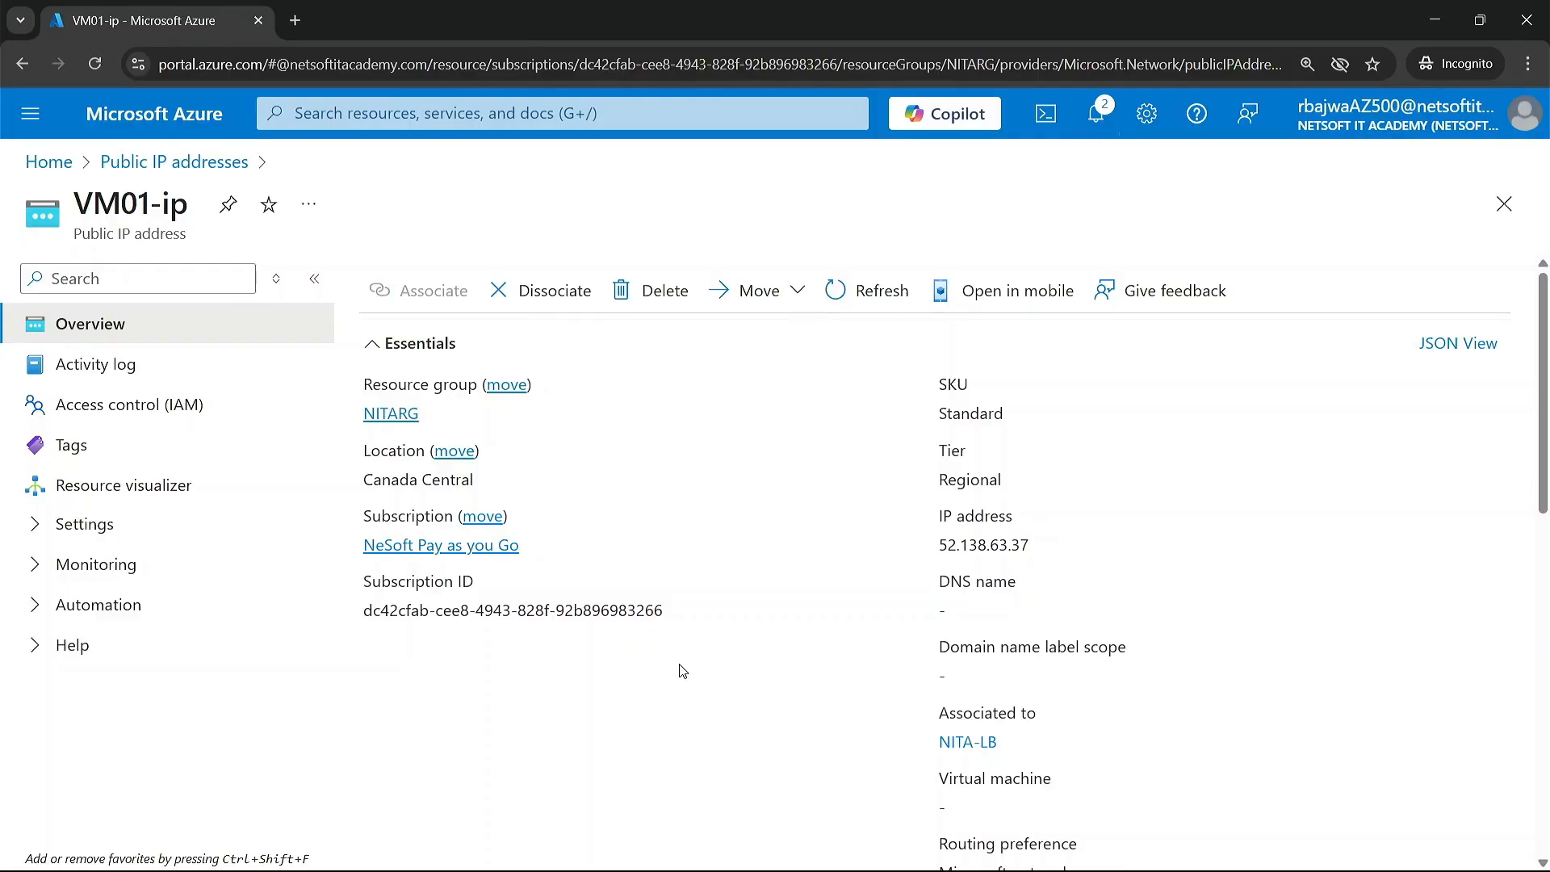
Step: Check the portal notifications for the status of the load balancer deployment and close them
click(1096, 113)
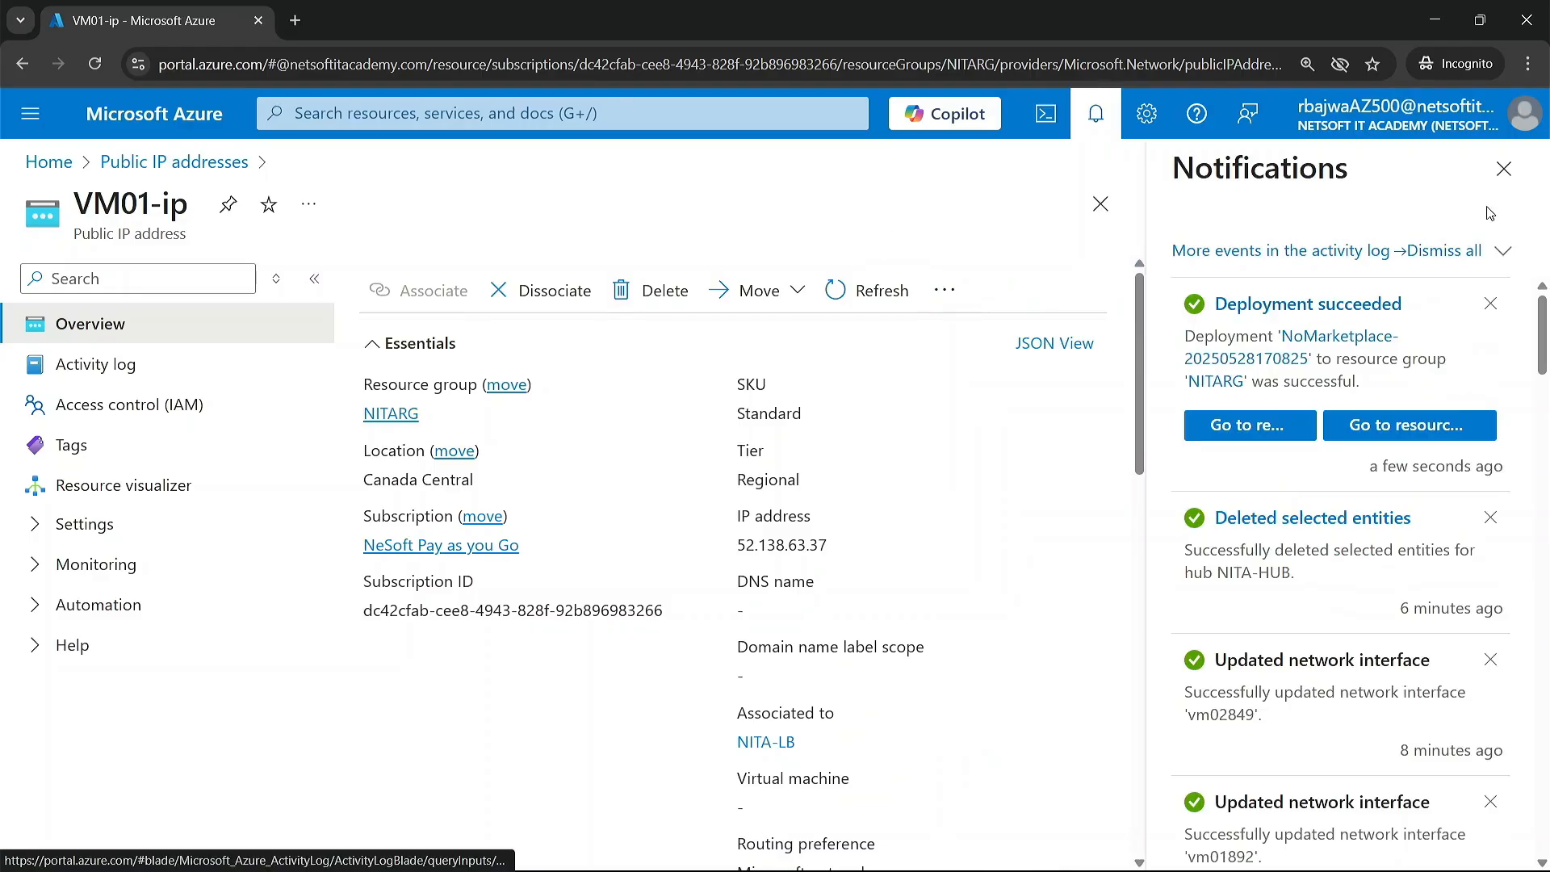
click(1508, 176)
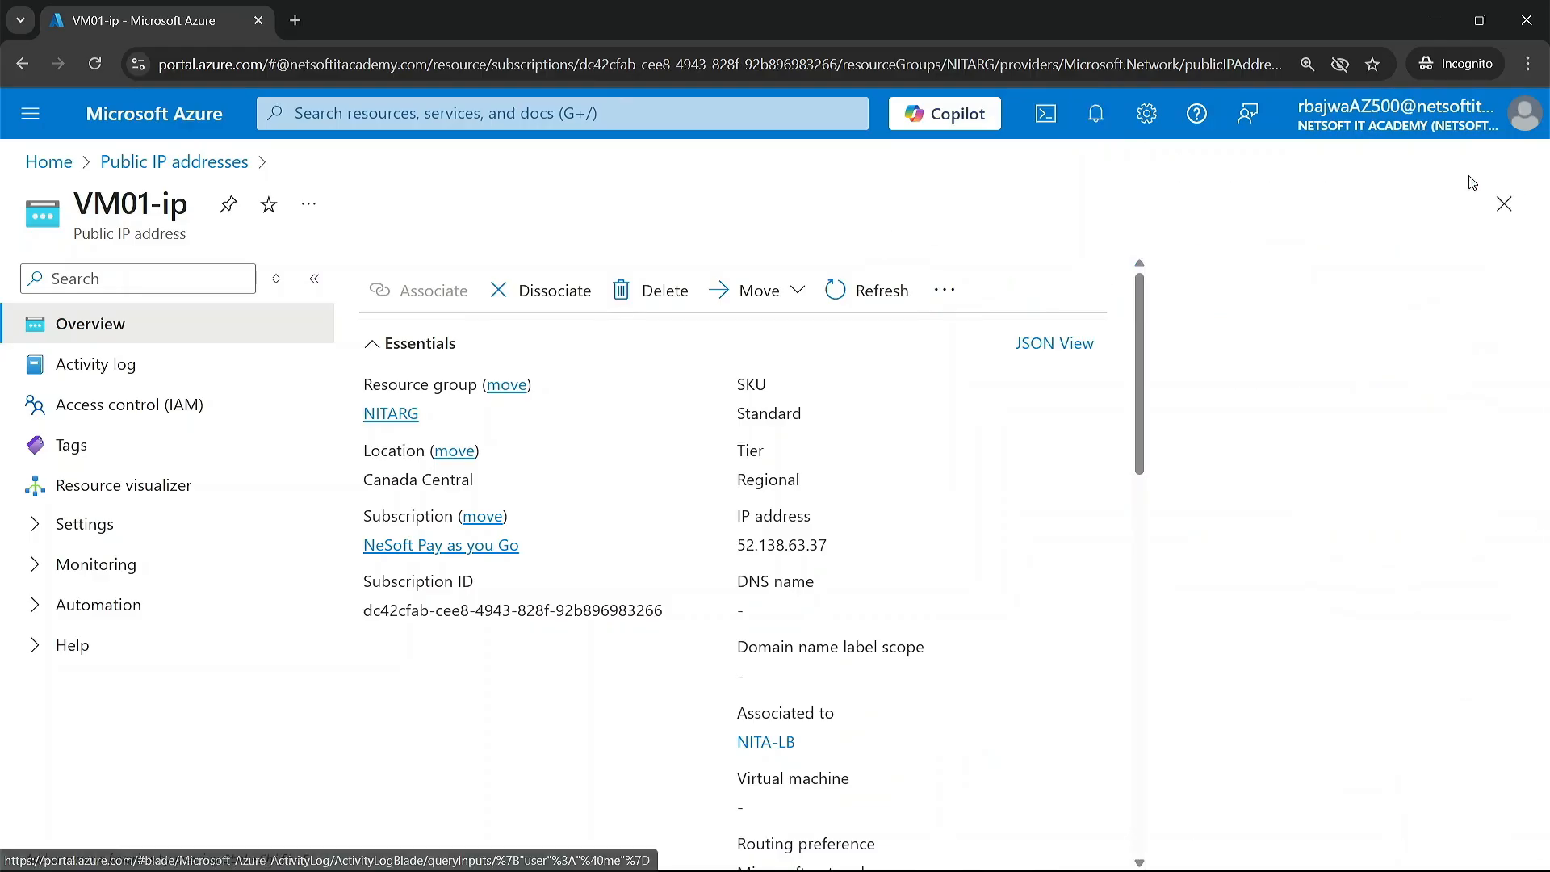
Step: Search the computer for Windows Sandbox, launch it, and reposition its window over the Azure portal
key(super)
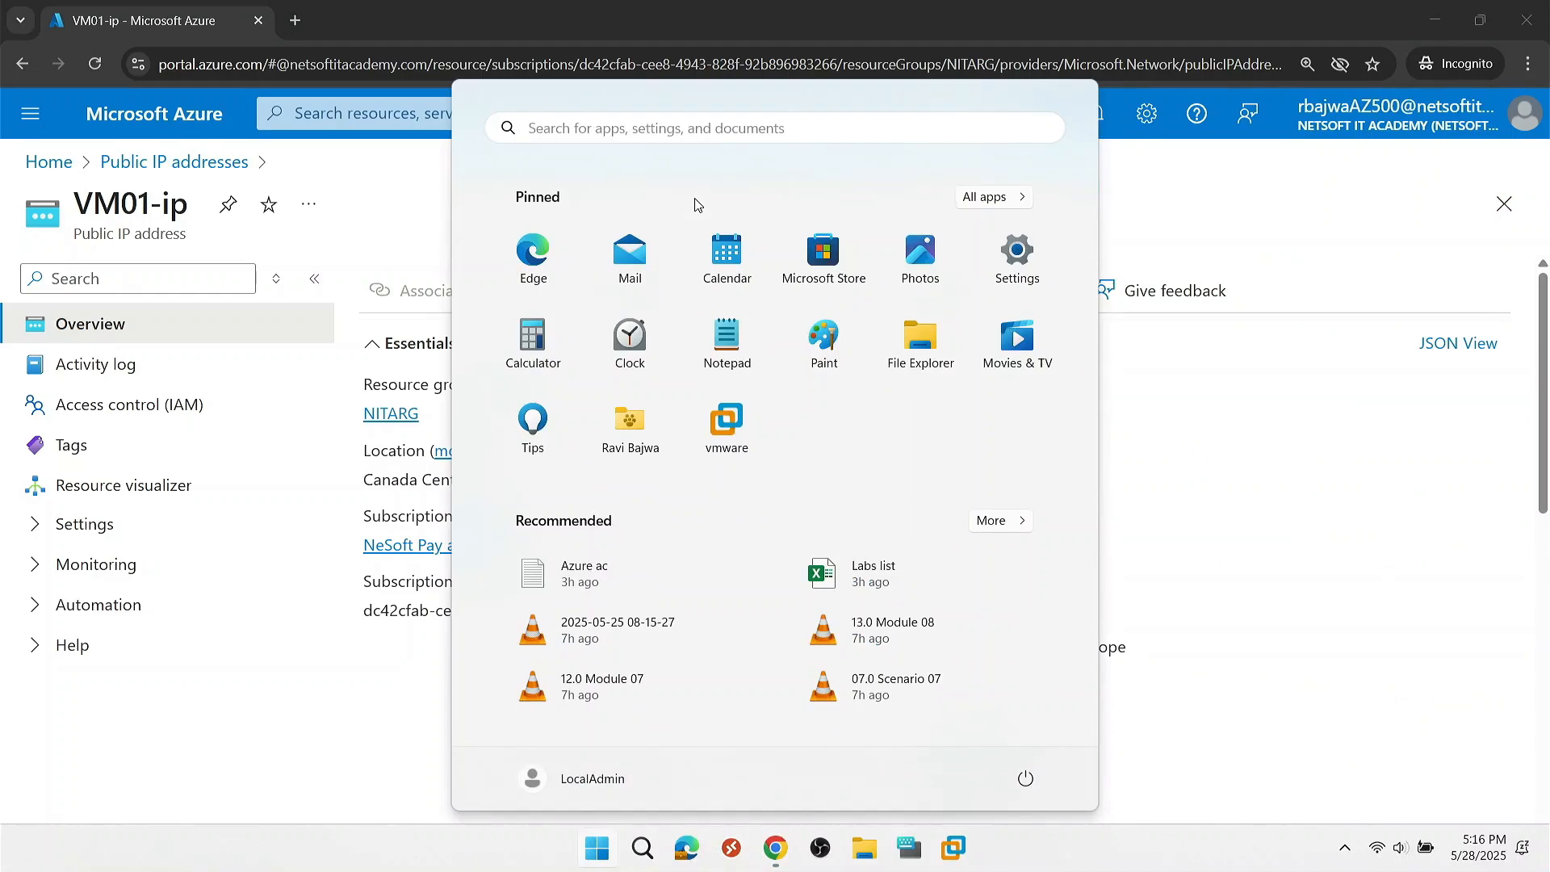
text(san)
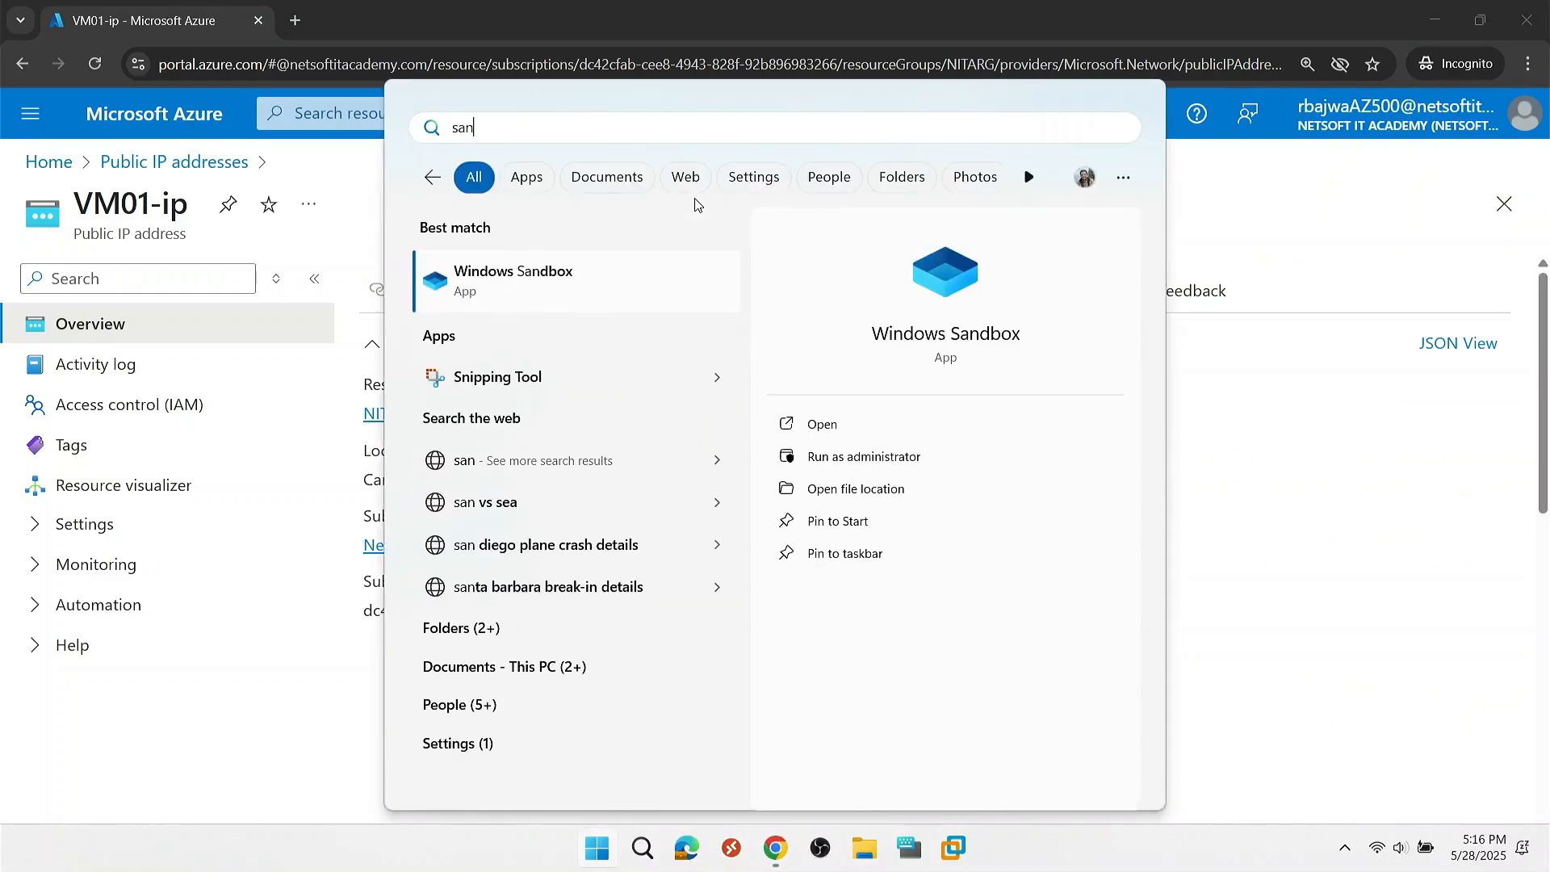
click(510, 286)
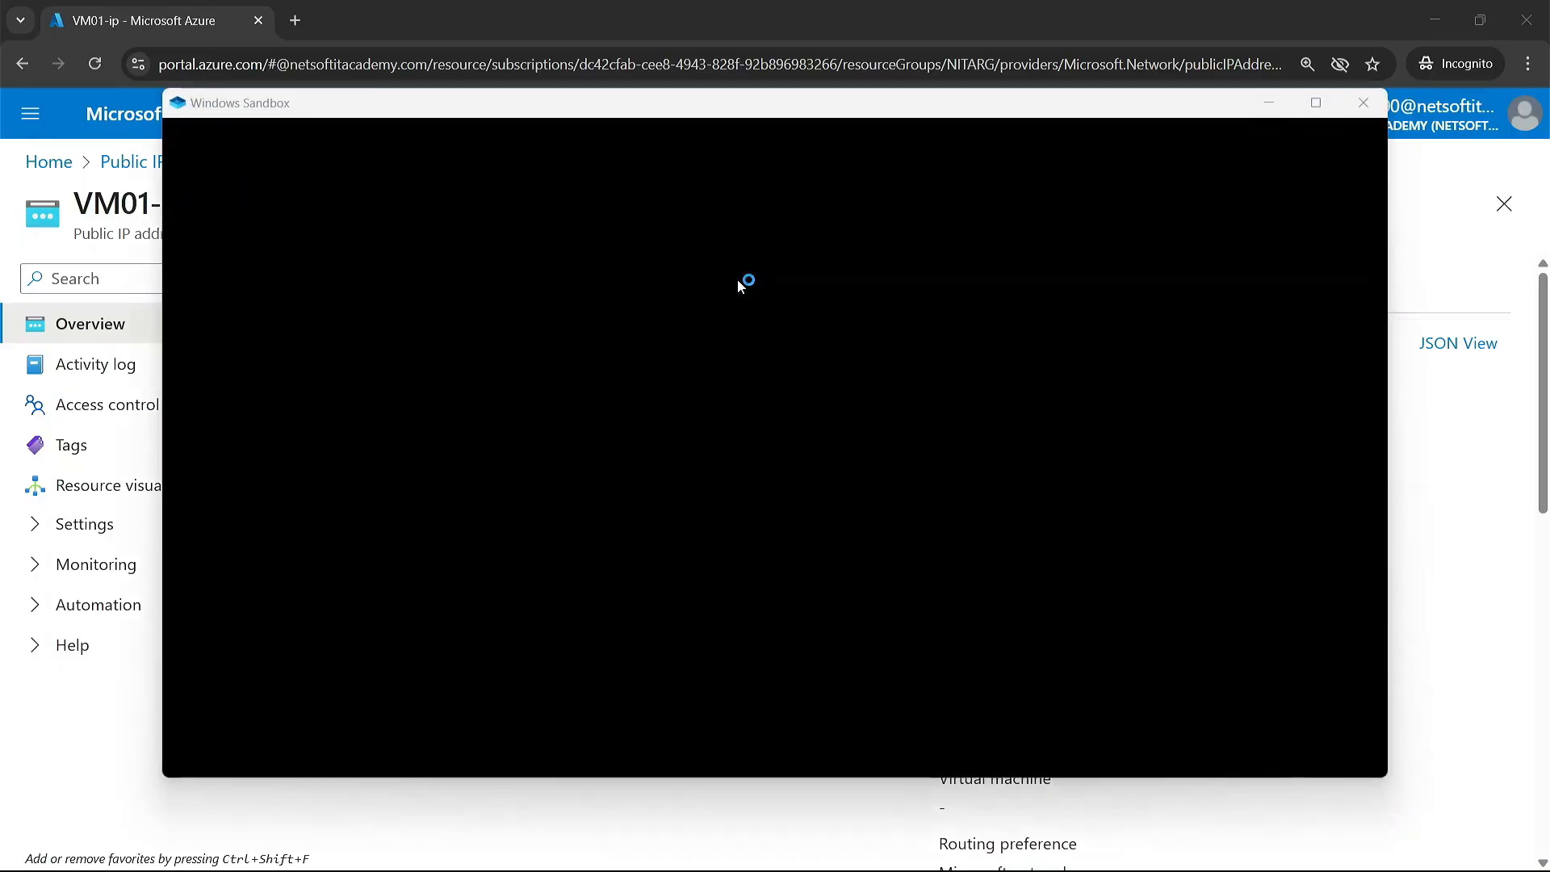
mouse_move(777, 121)
mouse_down()
mouse_move(848, 211)
mouse_move(788, 122)
mouse_move(681, 142)
mouse_move(772, 139)
mouse_move(758, 116)
mouse_up()
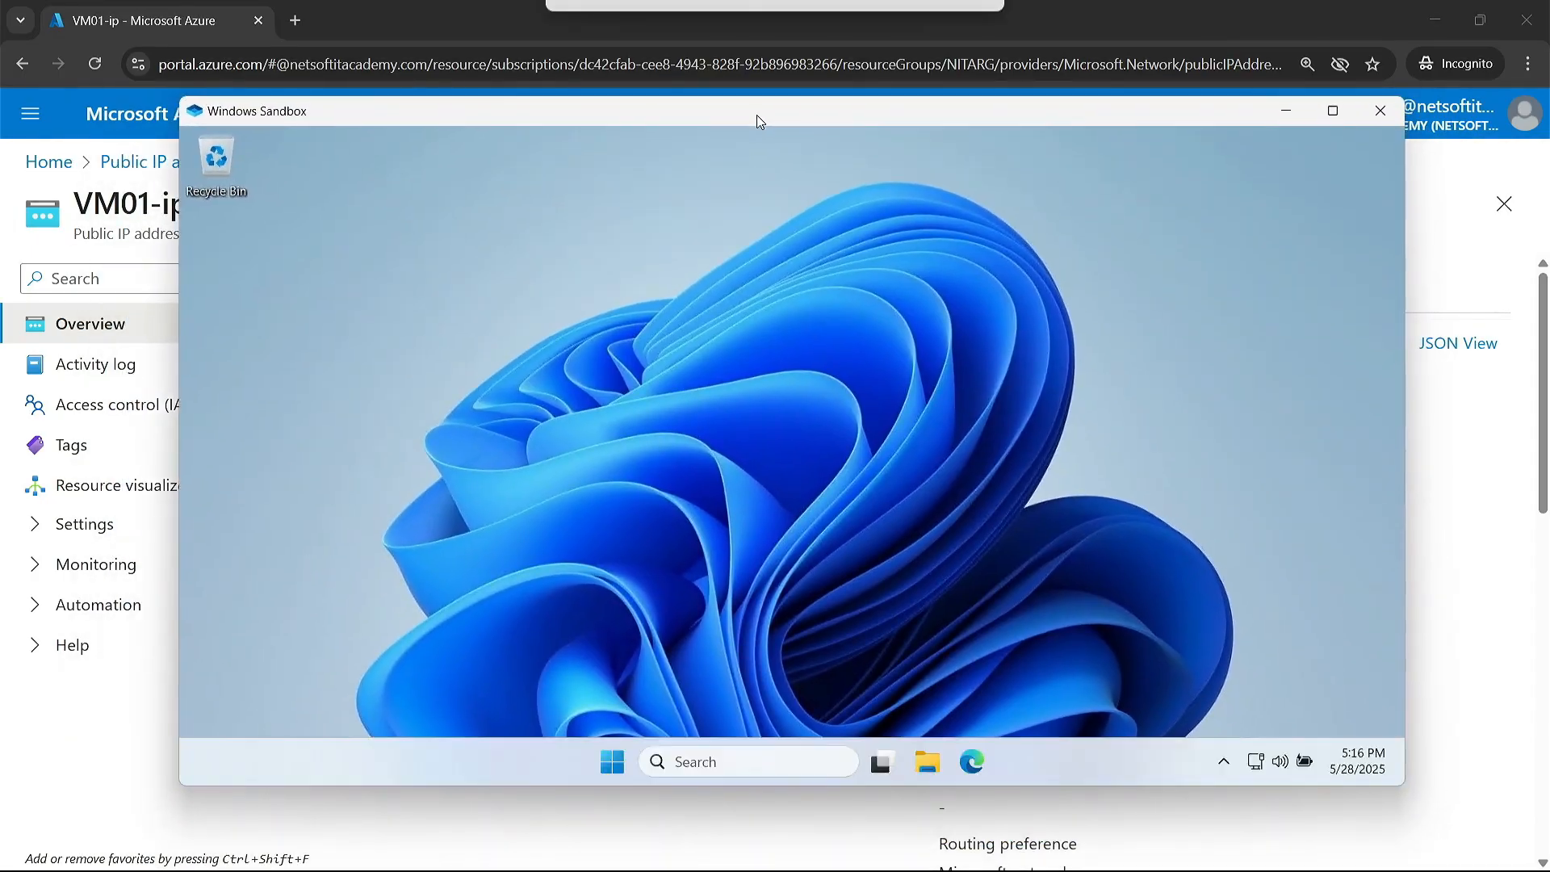
Step: Start Edge inside the sandbox and load the copied load balancer IP address 52.138.63.37
click(987, 765)
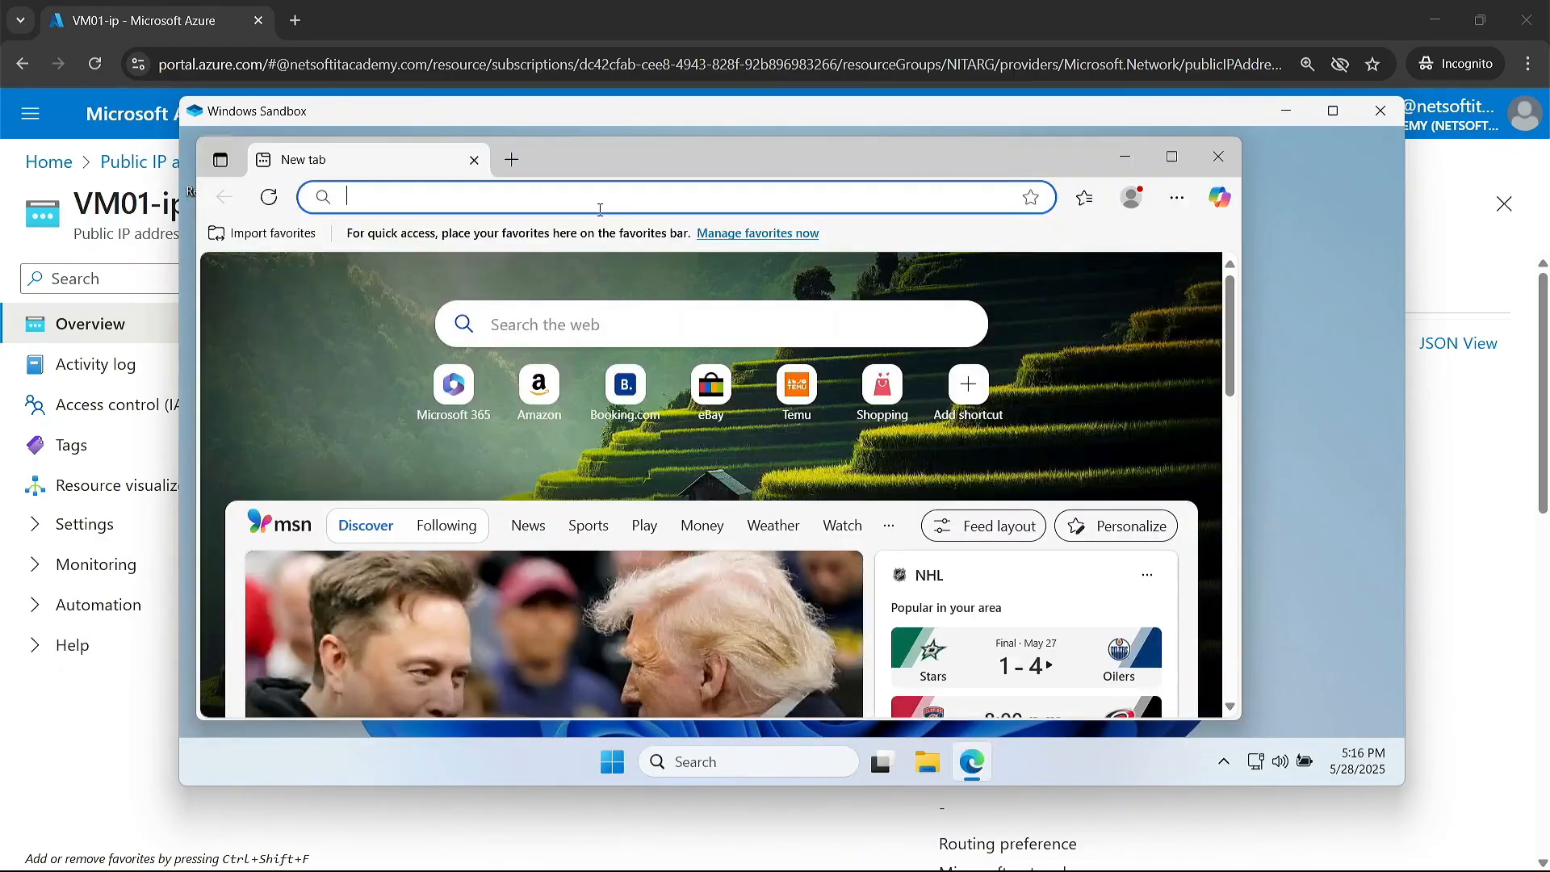
key(ctrl+v)
key(Return)
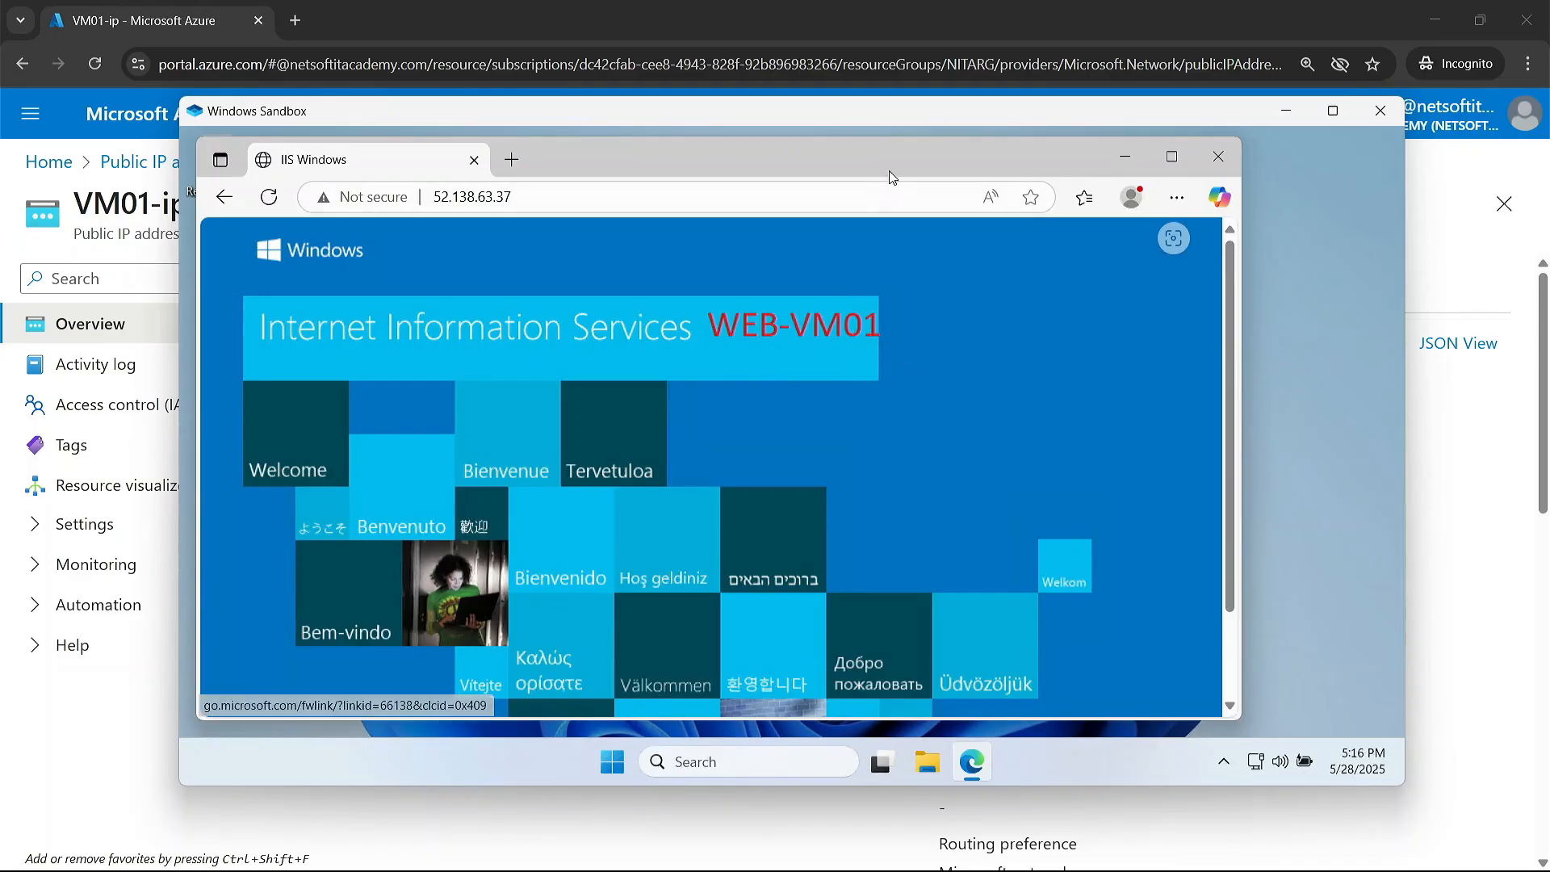
Step: Open a new InPrivate window in the sandbox's Edge and load 52.138.63.37 there as well
click(1176, 197)
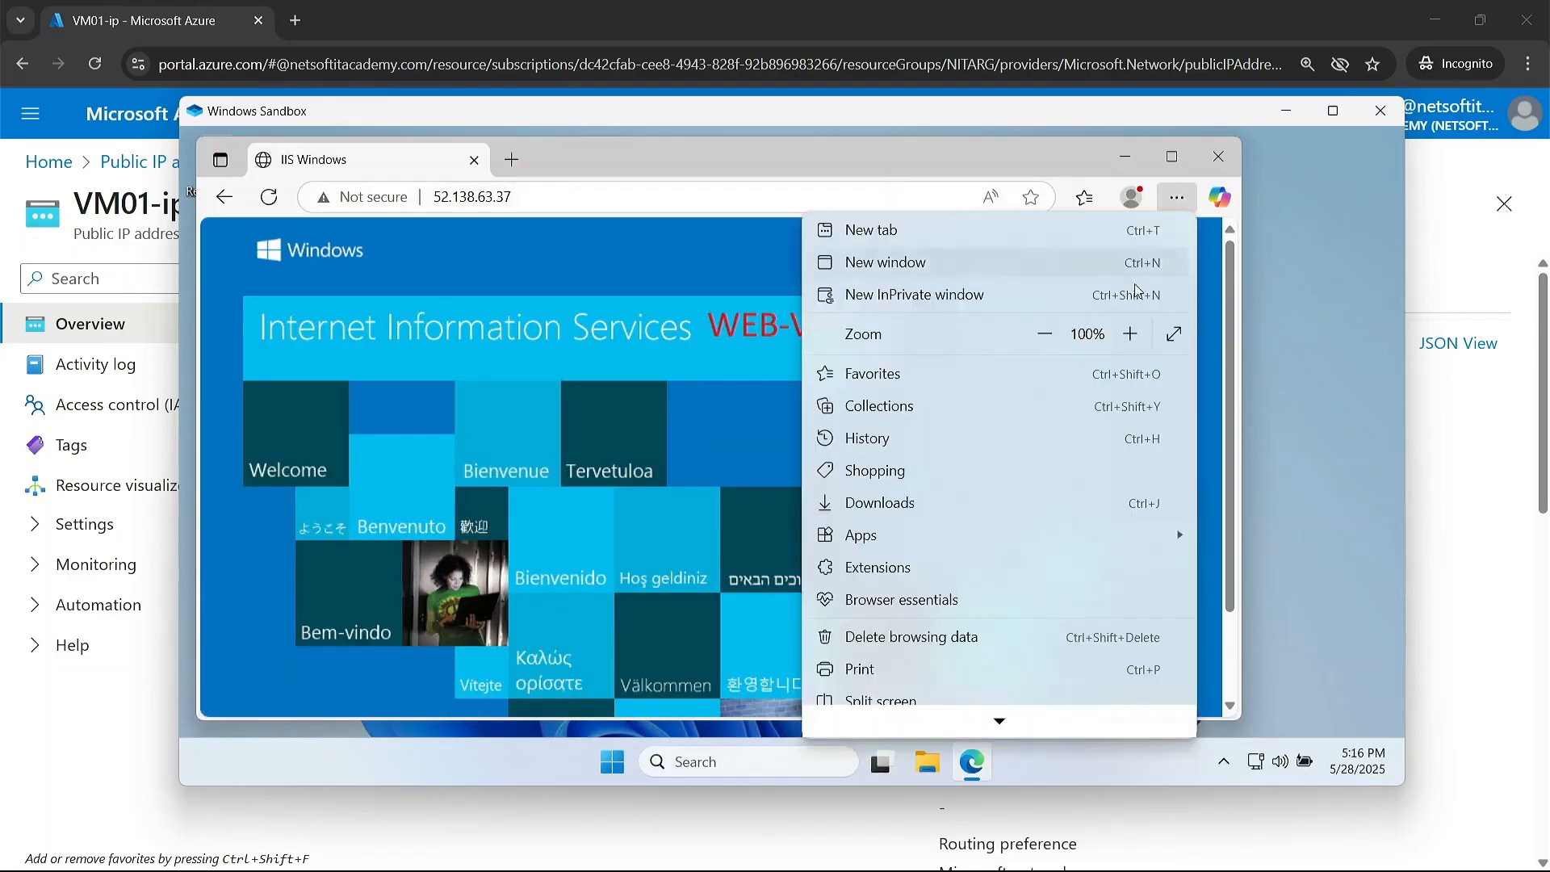
click(1113, 292)
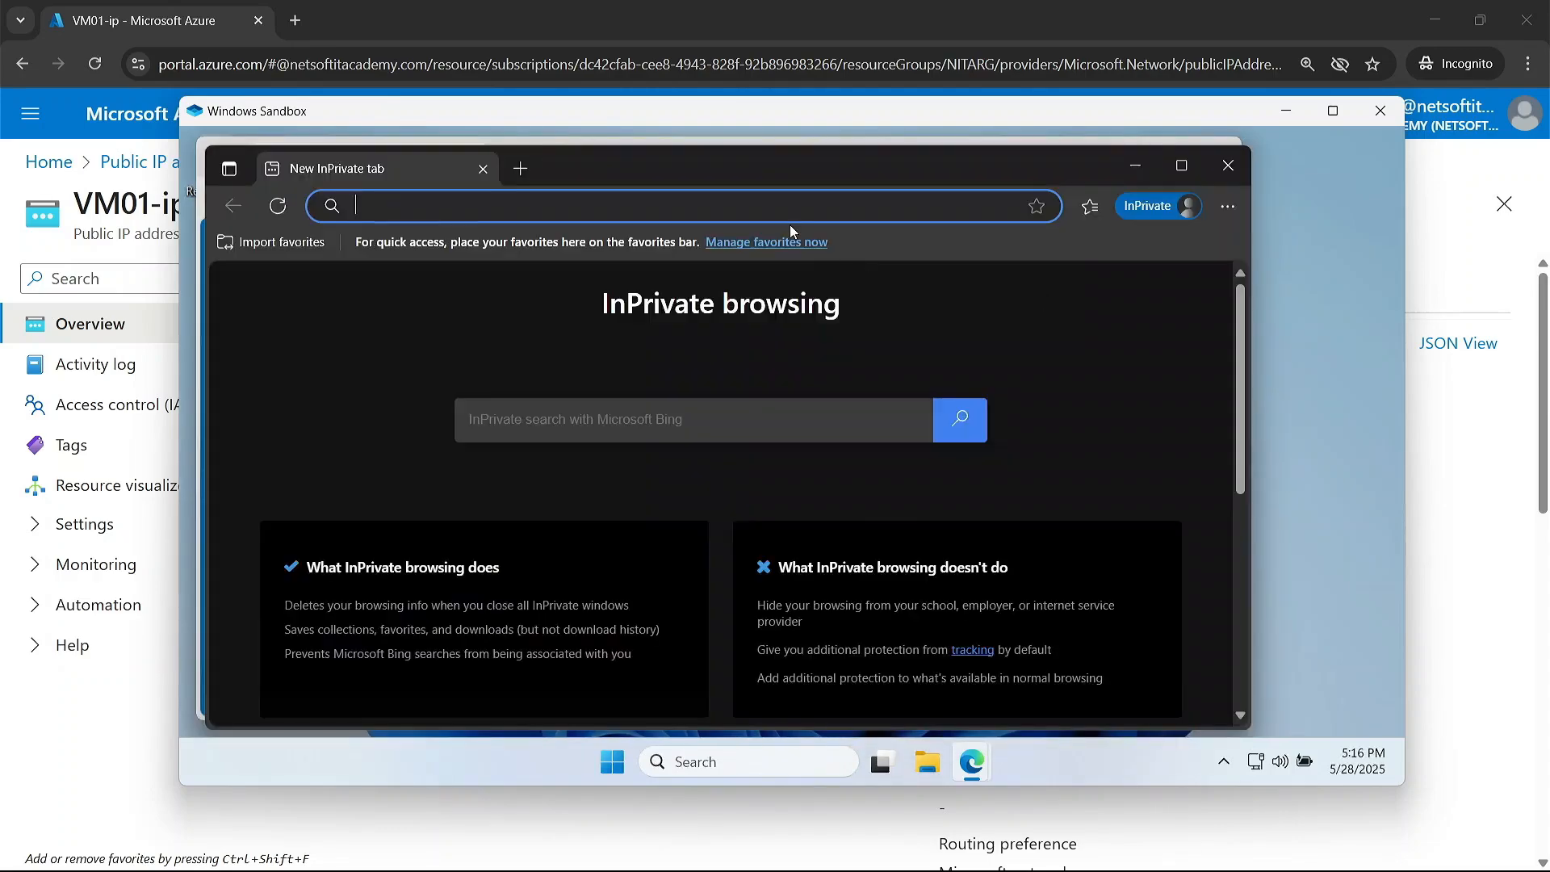
key(ctrl+v)
key(Return)
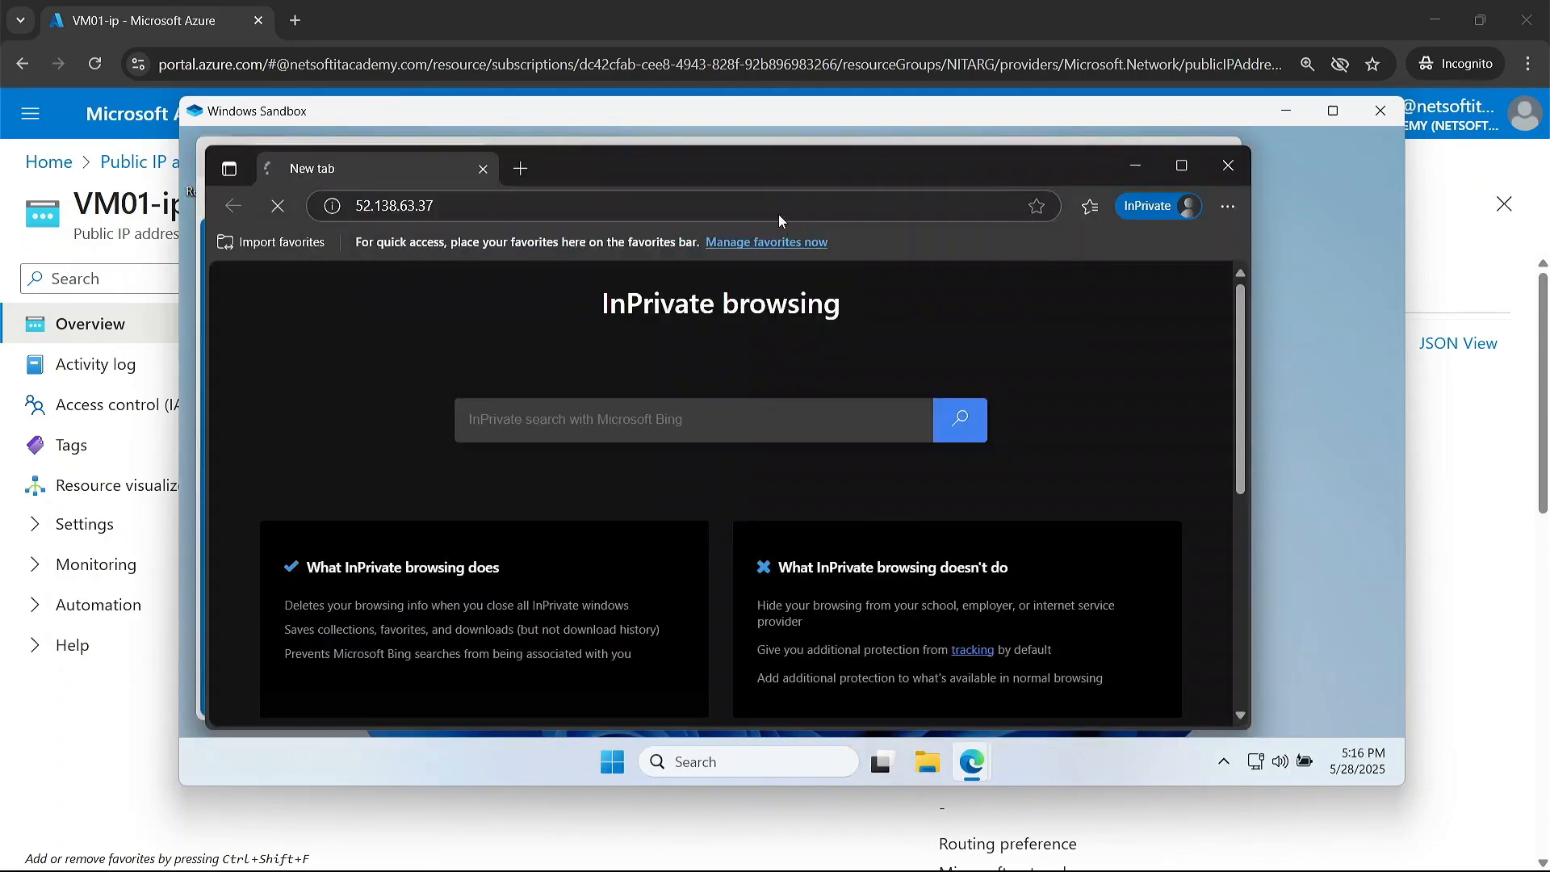
Step: Move the InPrivate window down so the web page headings in both browser windows can be compared
drag(738, 166, 1130, 246)
click(585, 693)
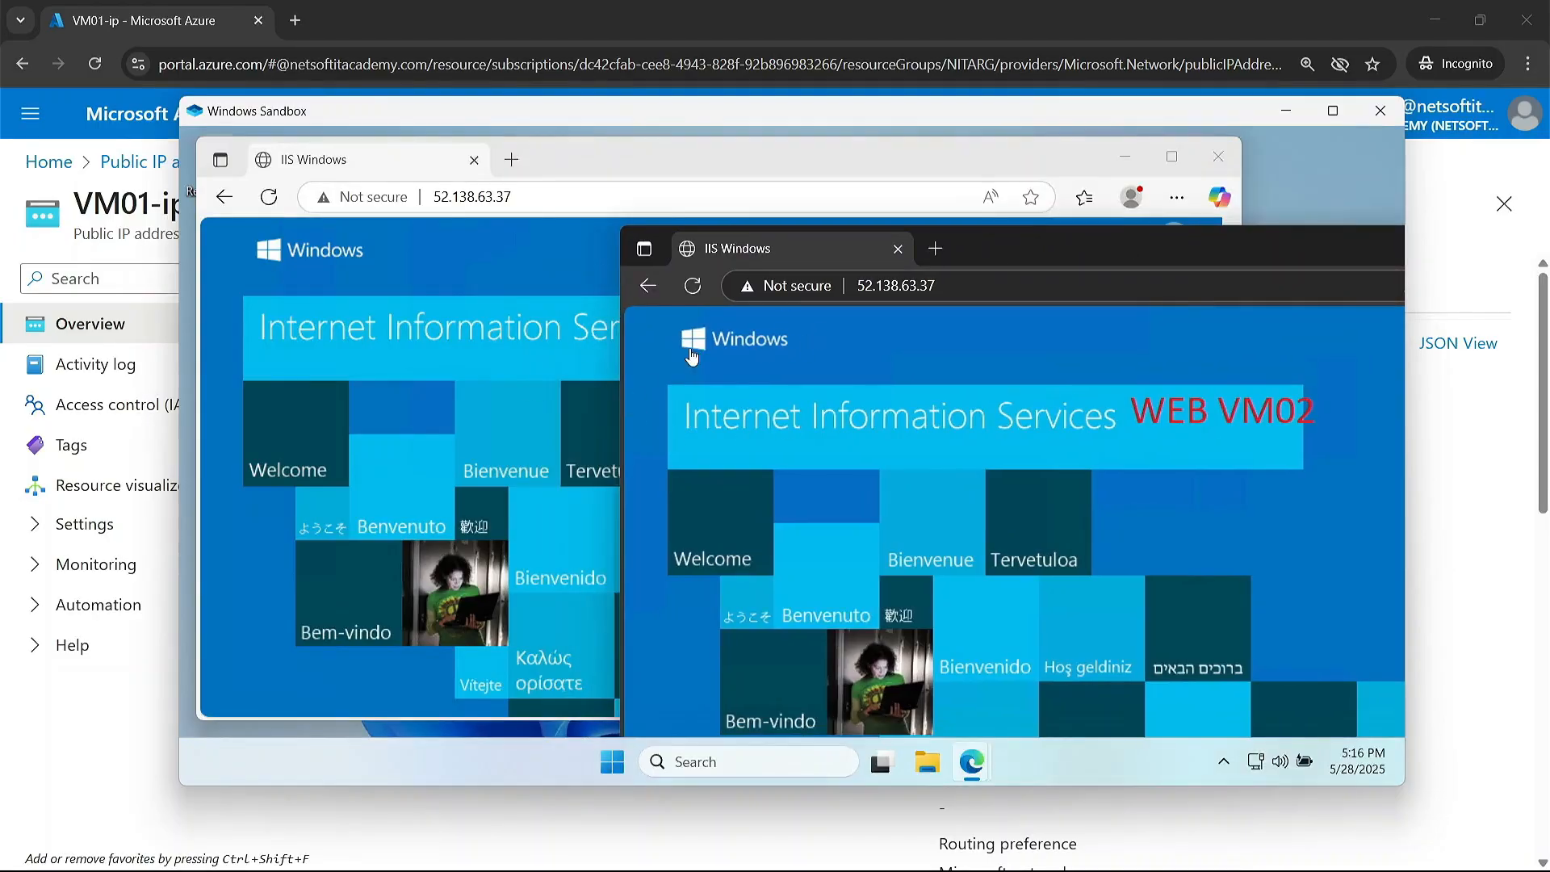
drag(970, 250, 774, 452)
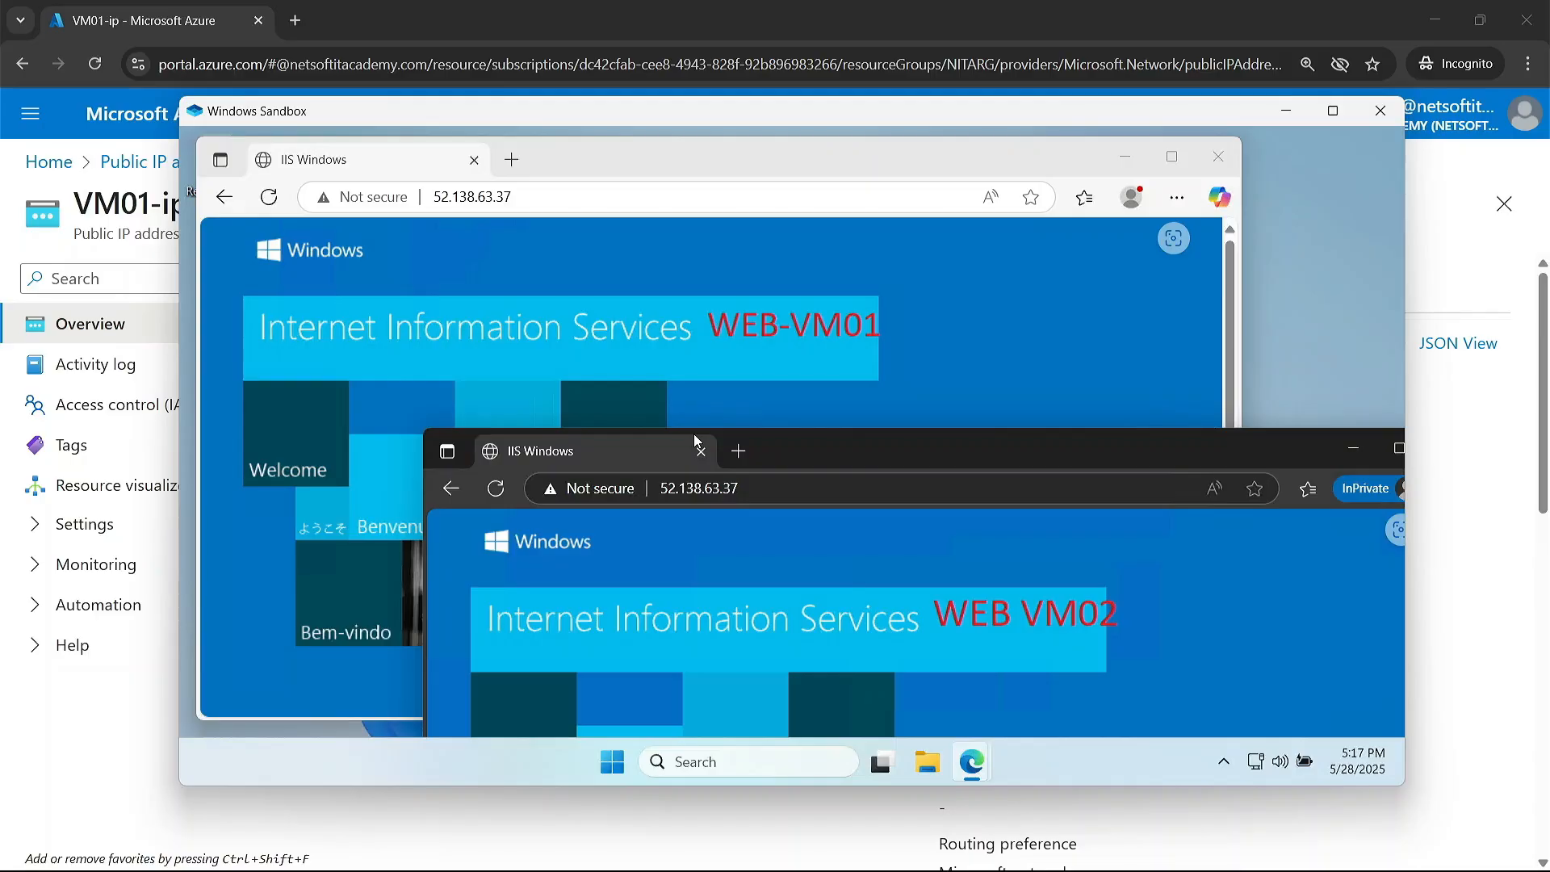
Step: Switch back to the Azure portal in Chrome and go to its home page
click(693, 18)
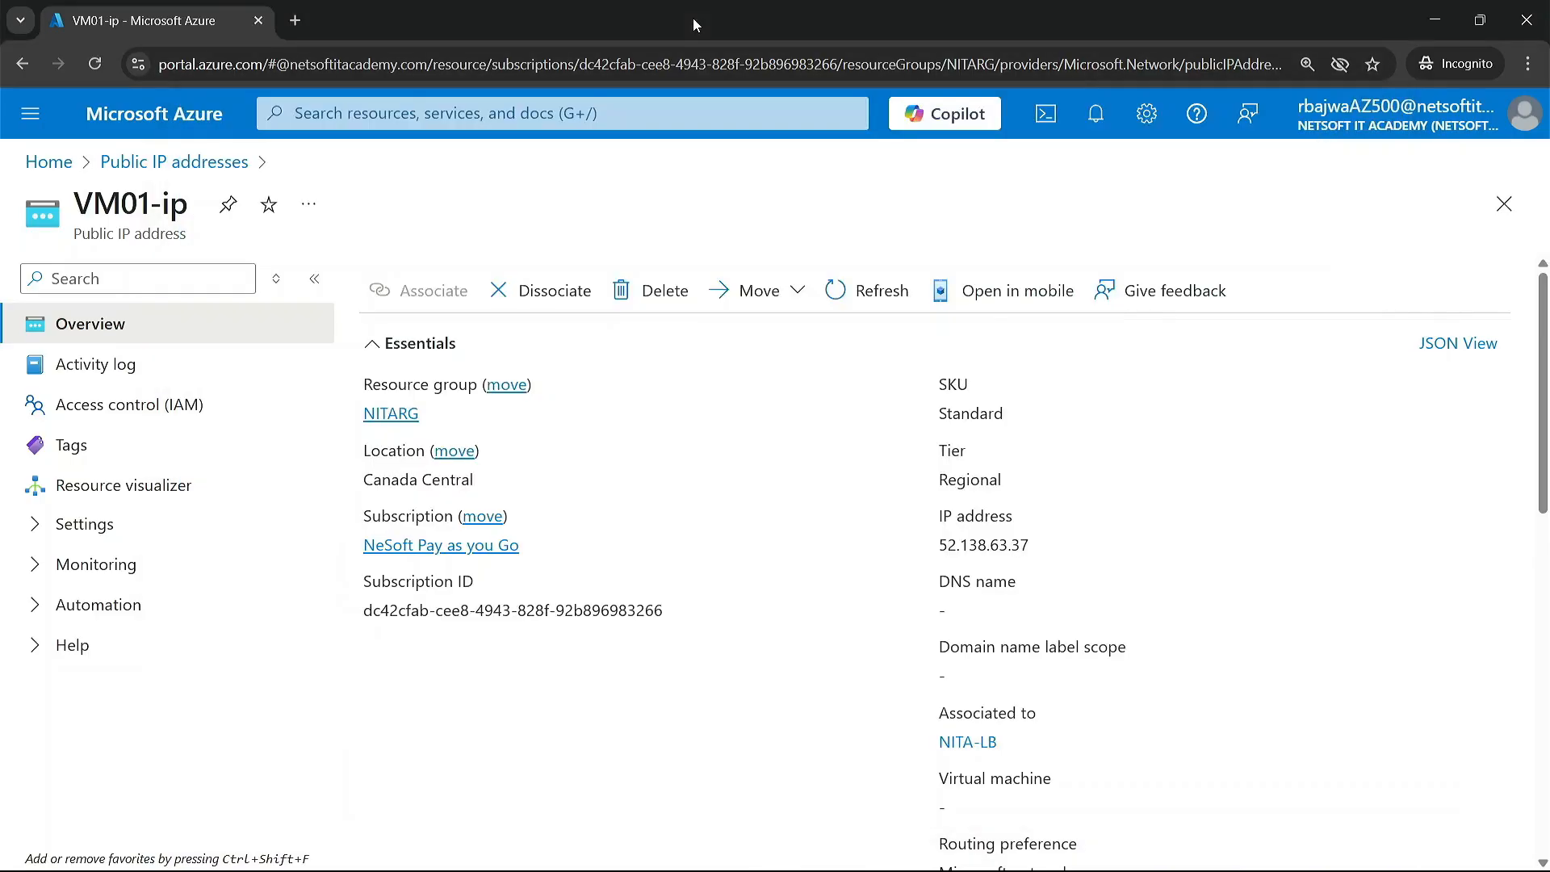
click(182, 116)
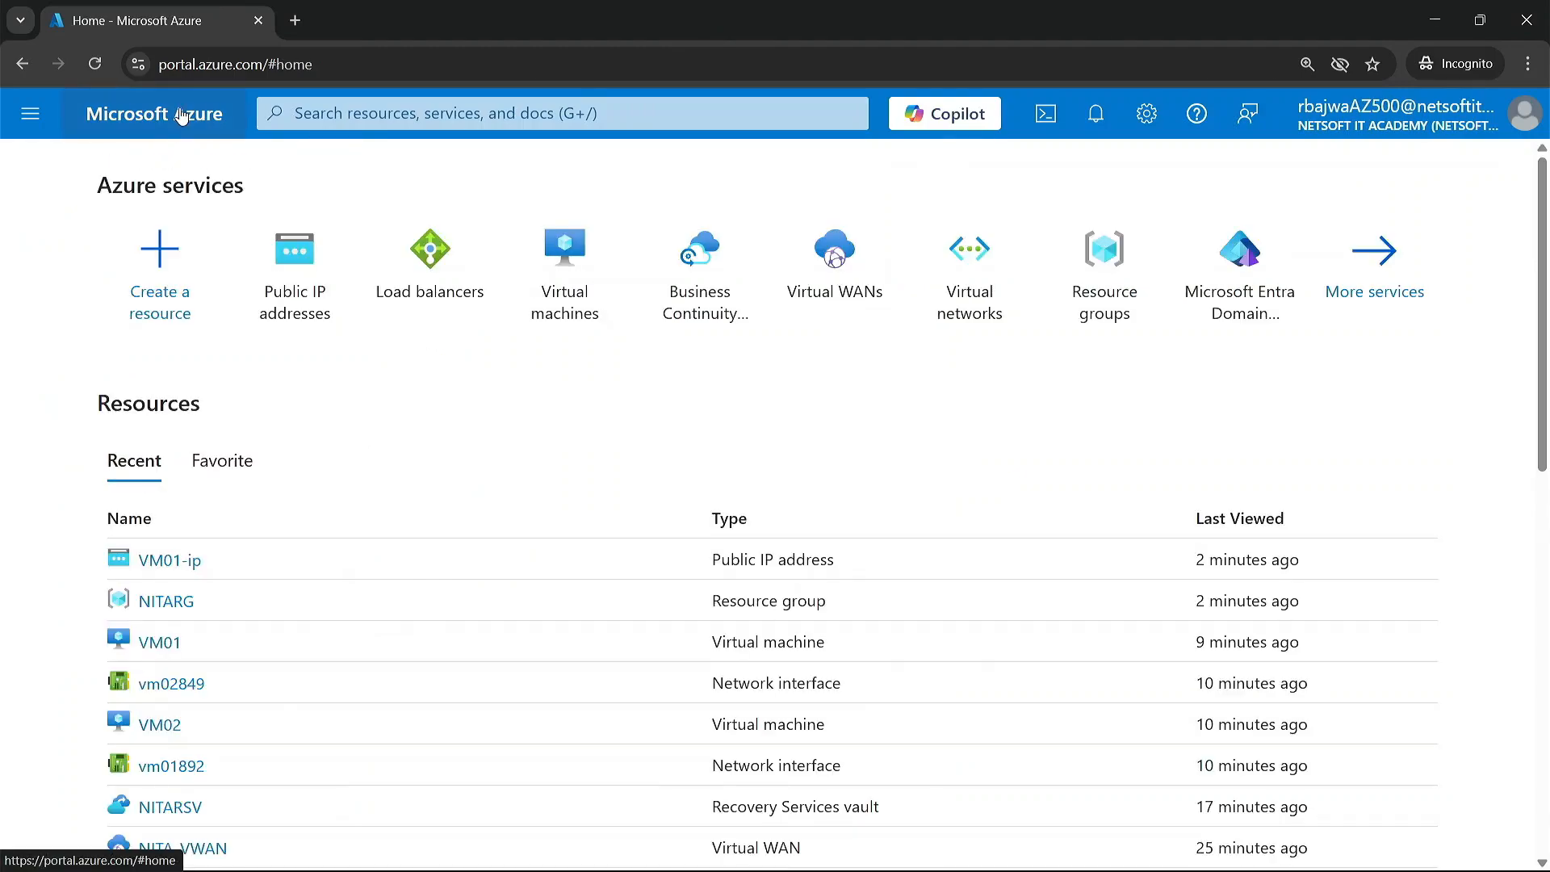